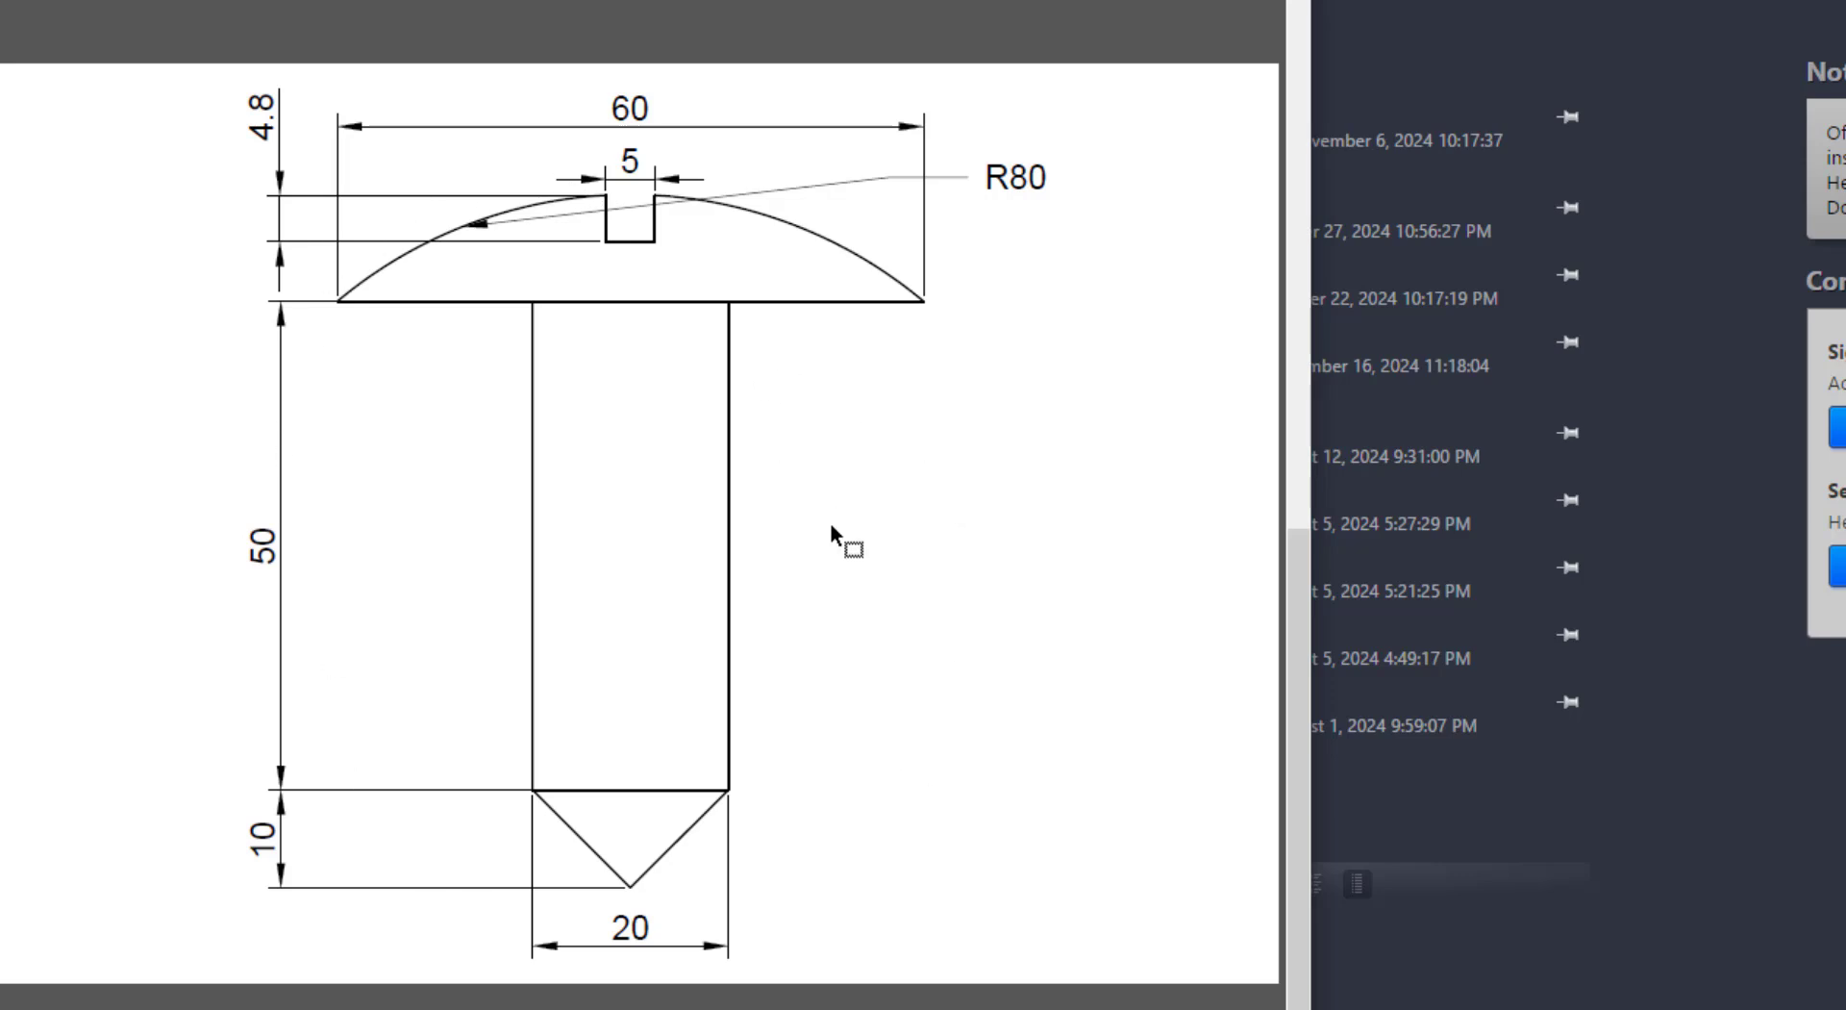
# - Start a new drawing from the acadiso.dwt template and switch to the 3D Modeling workspace
pyautogui.scroll(5, 833, 528)
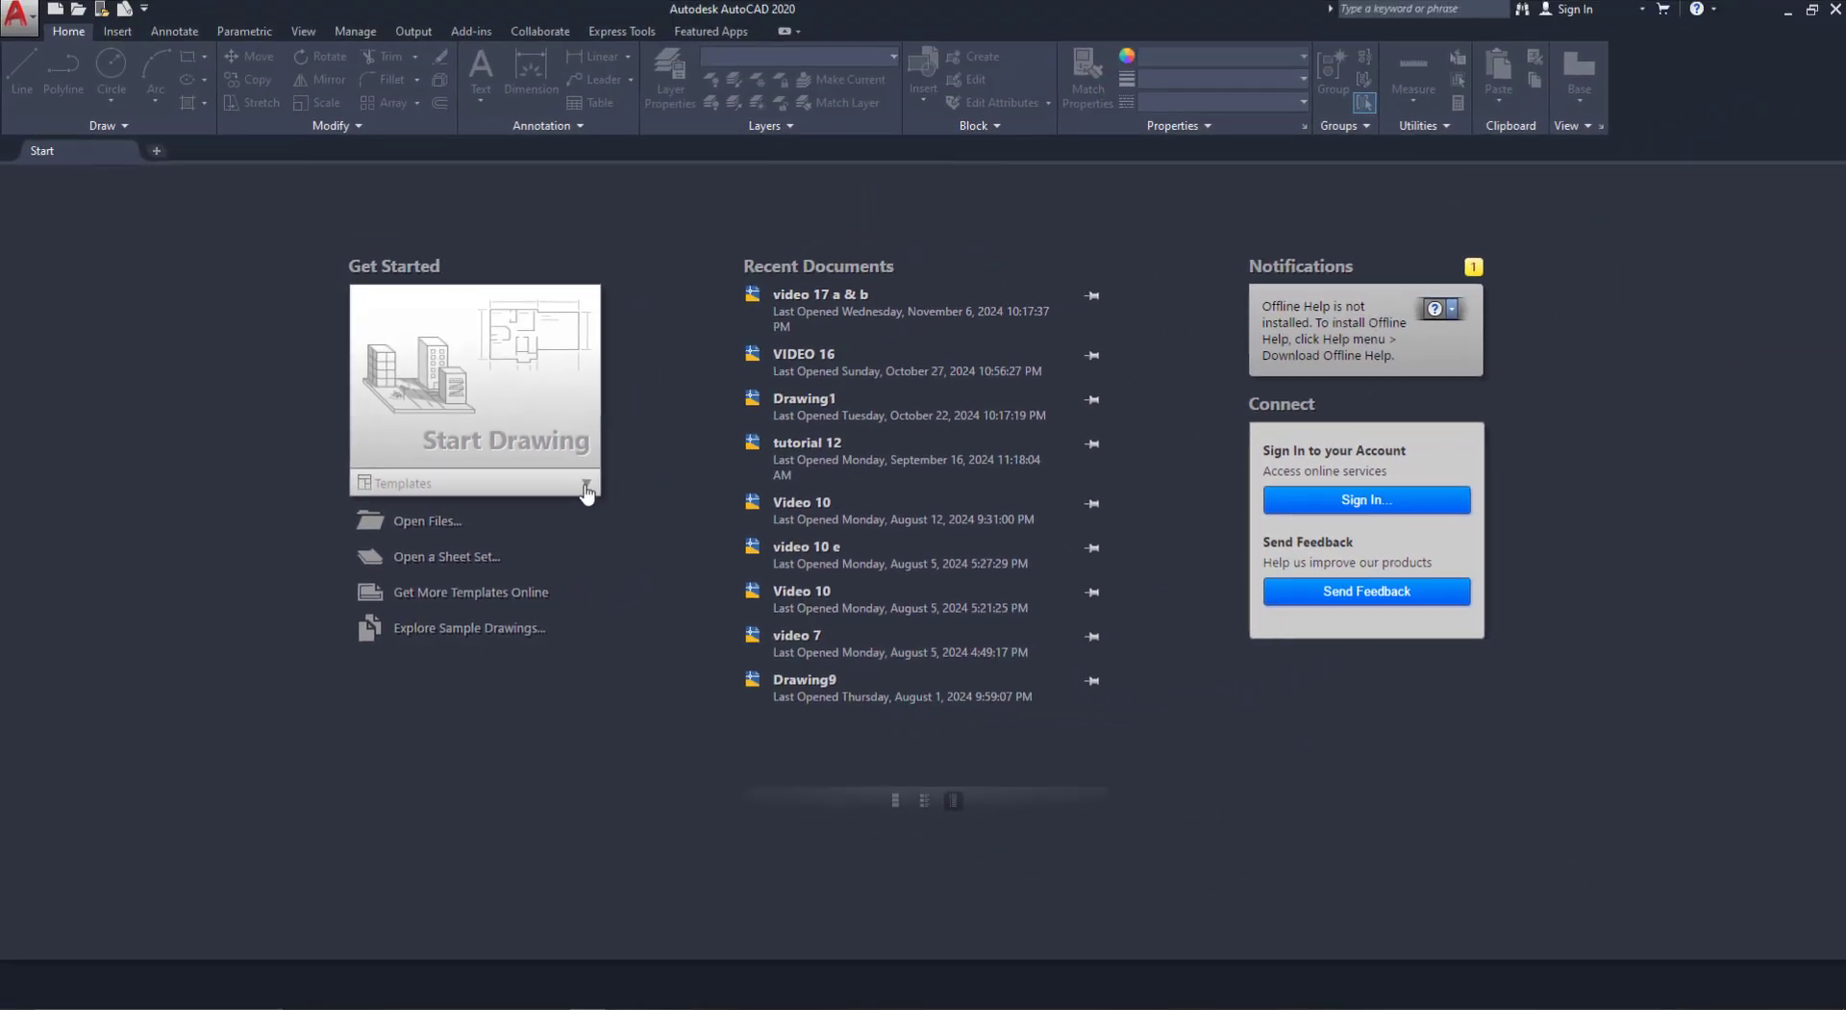
pyautogui.click(586, 484)
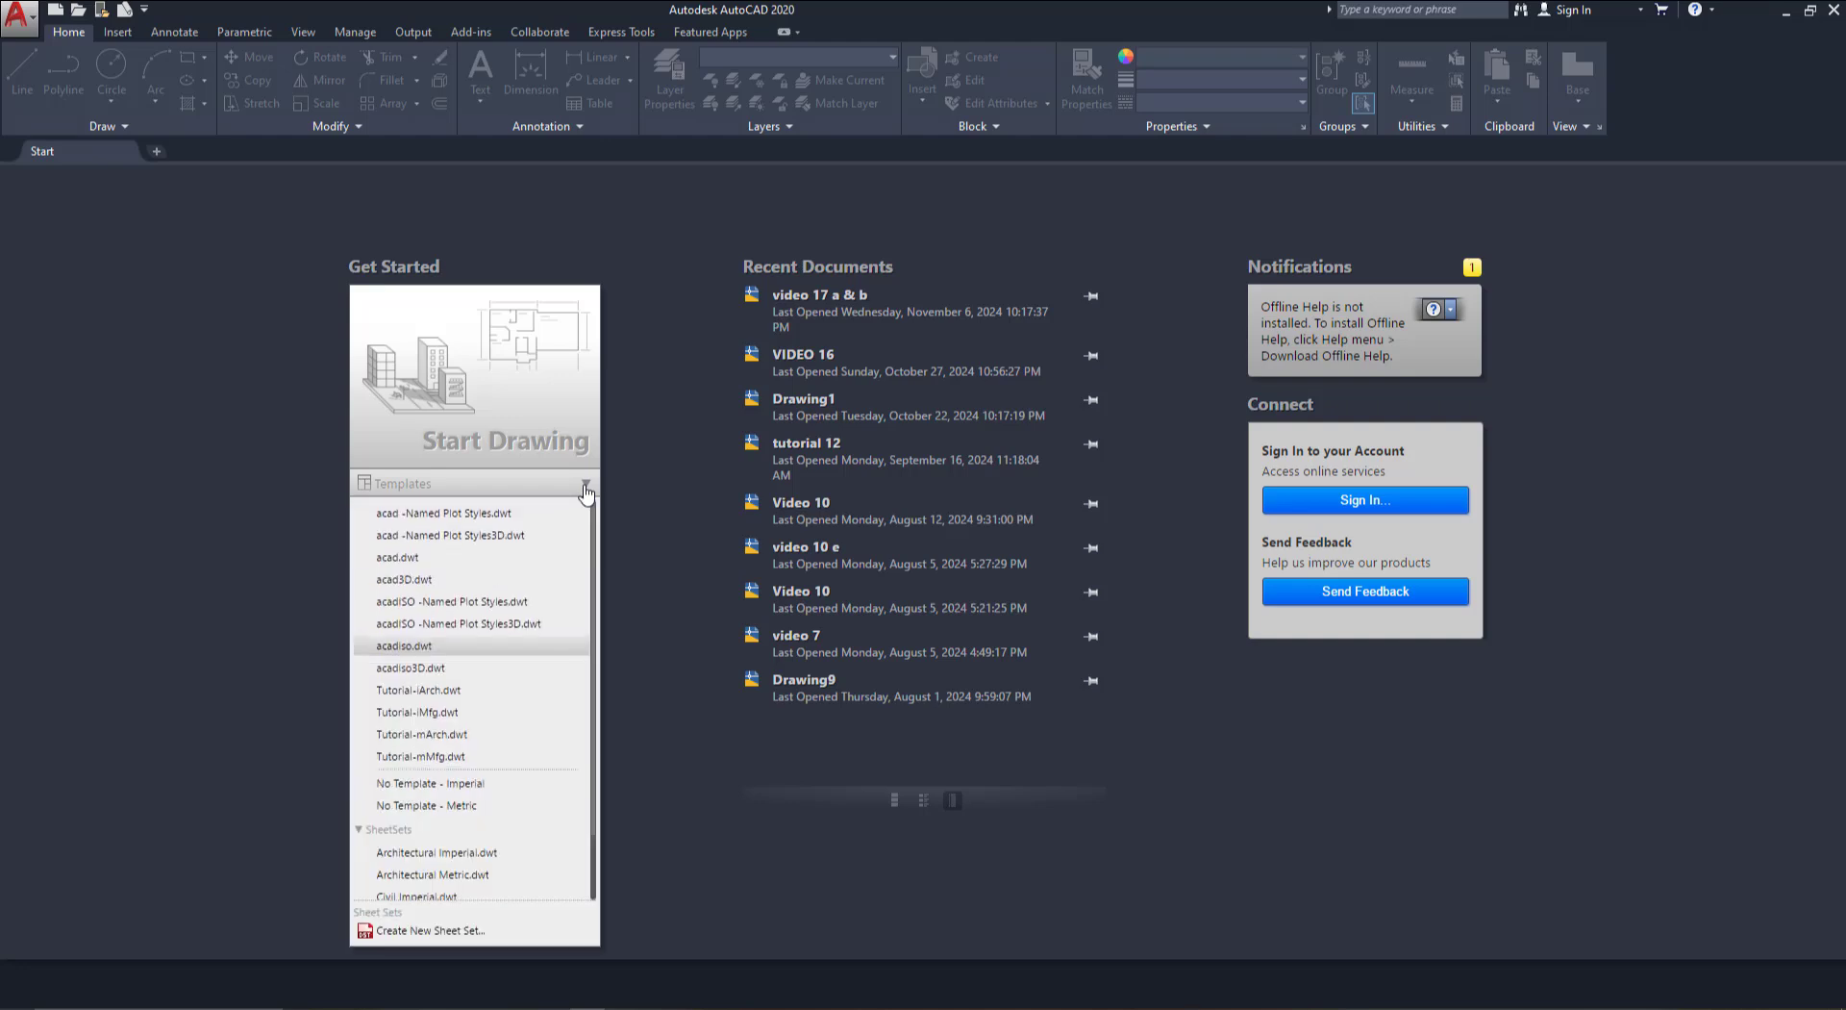
pyautogui.click(429, 646)
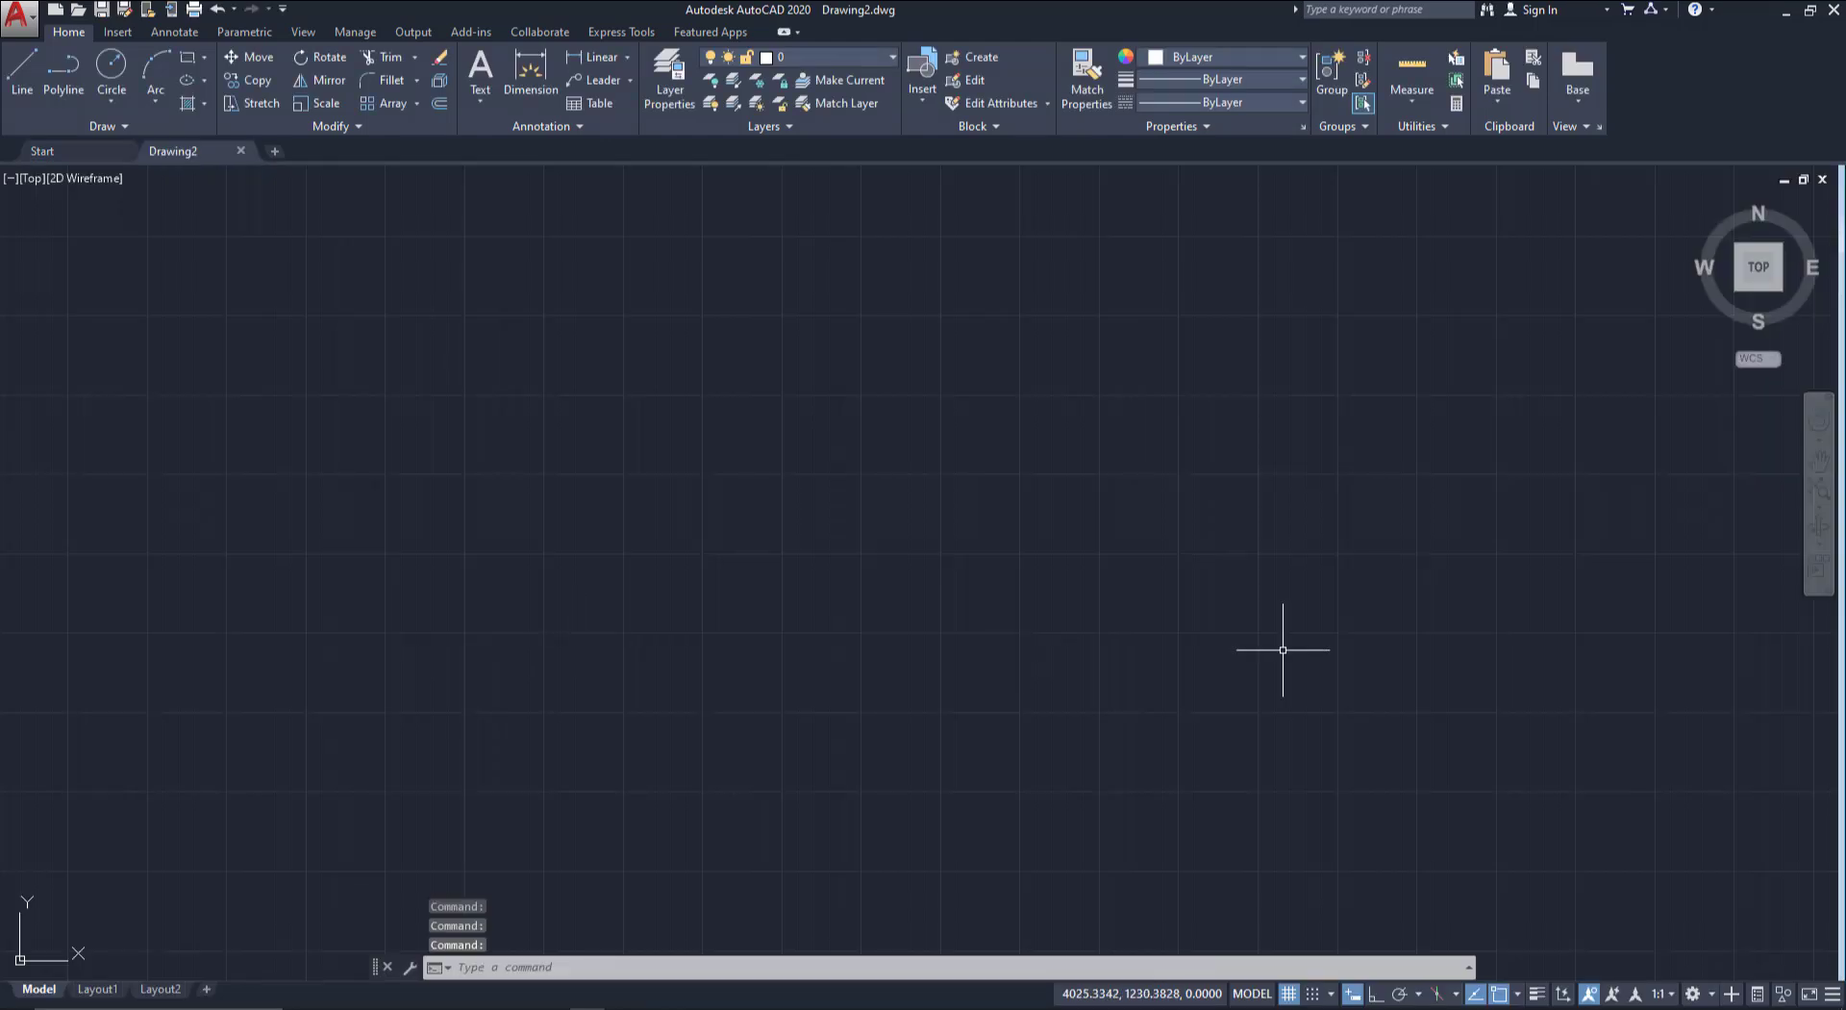
pyautogui.click(1712, 998)
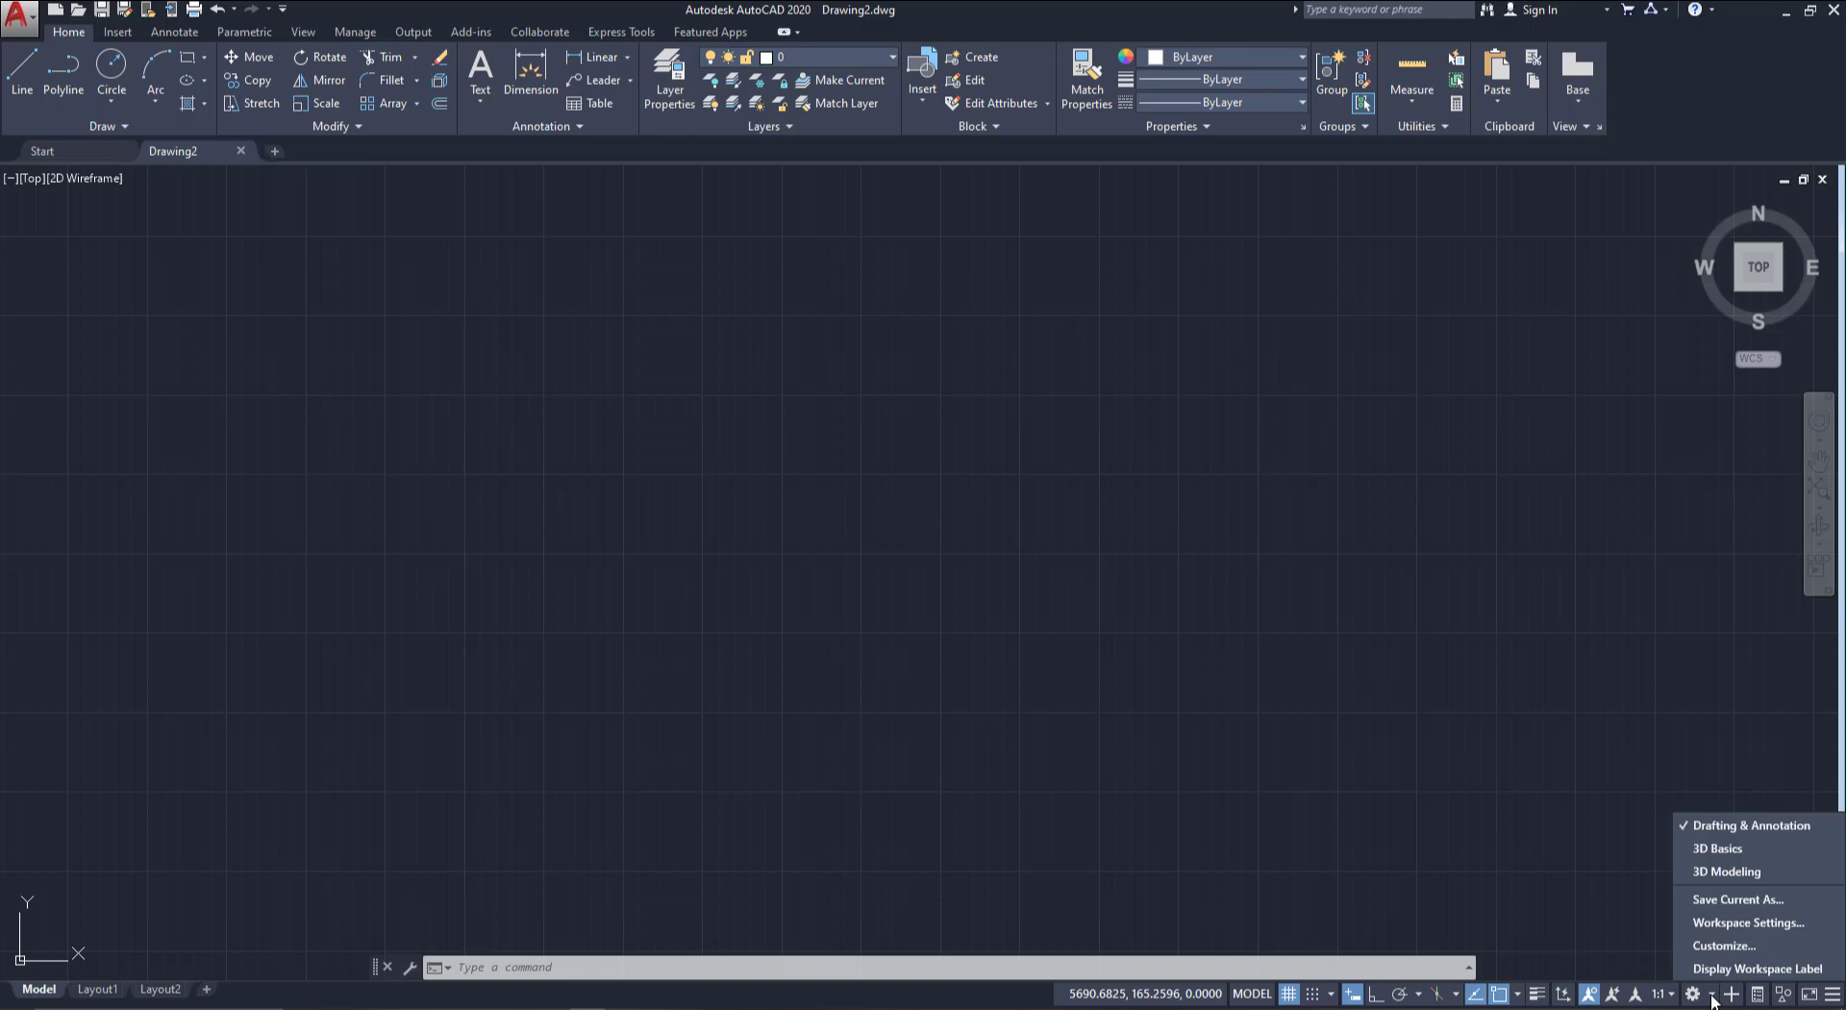
pyautogui.click(1715, 873)
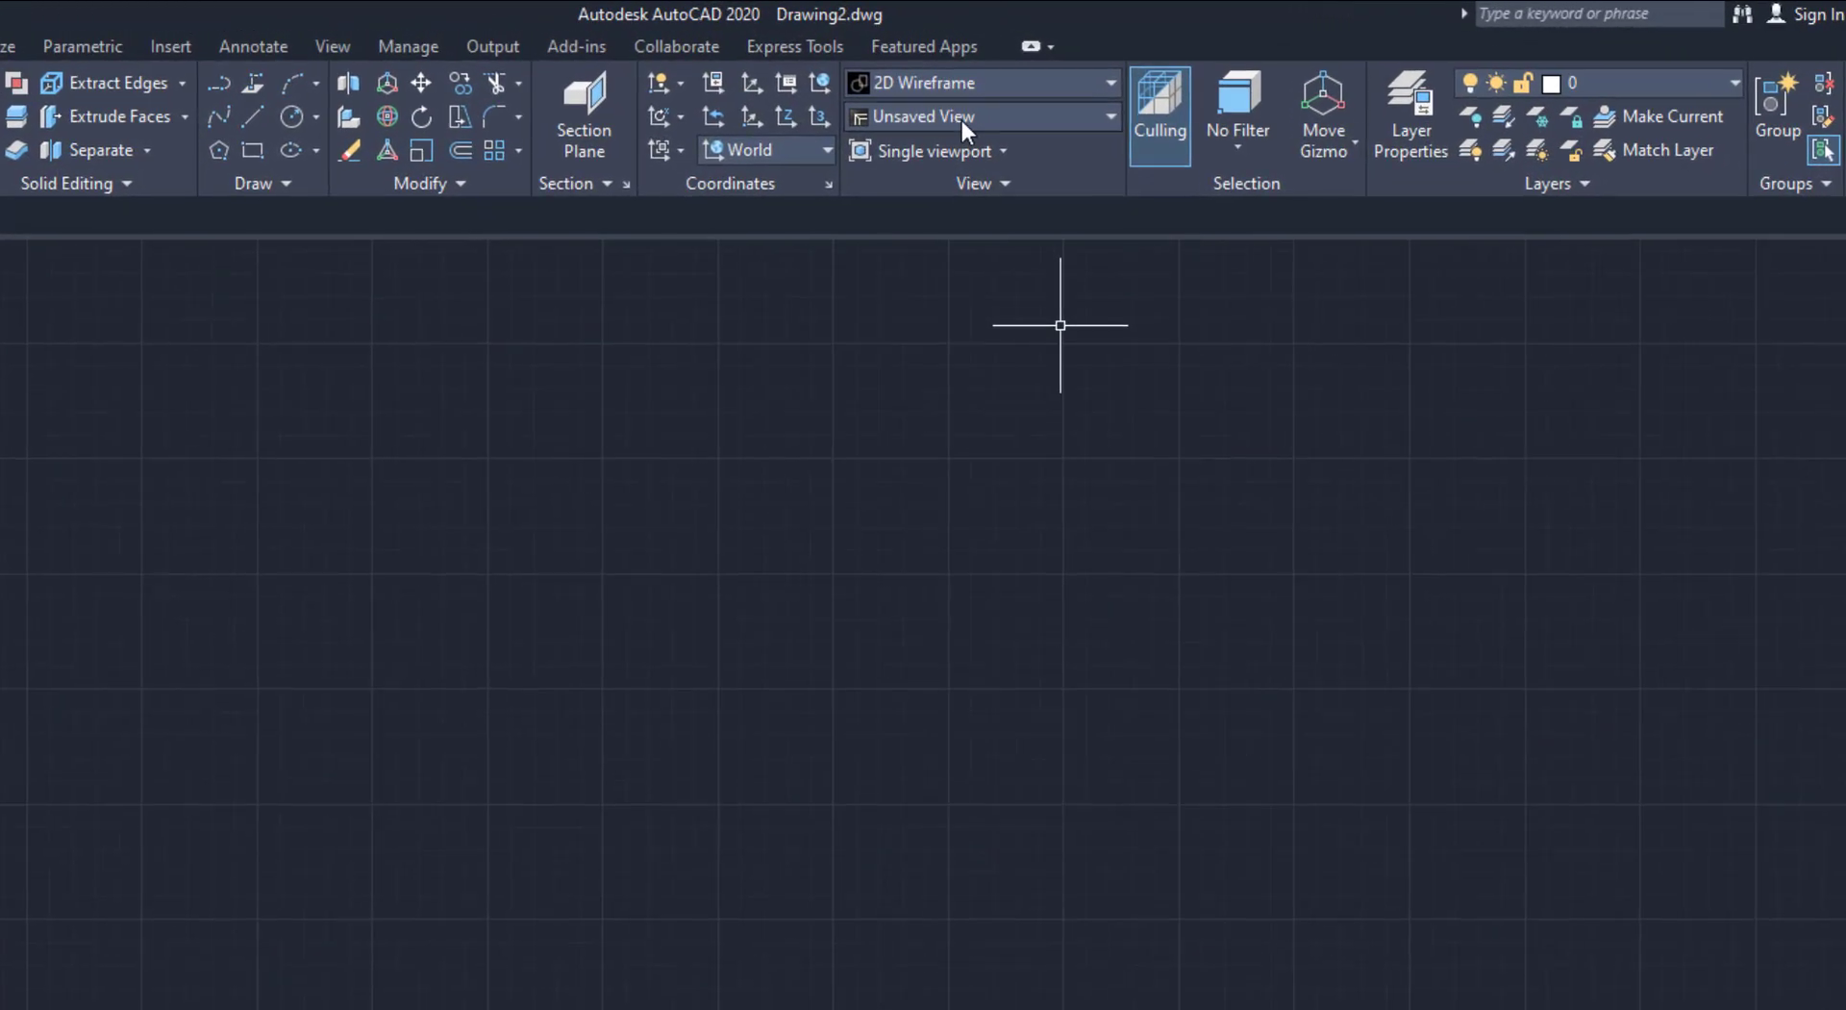
# - Set the view to SW Isometric and show the UCS icon away from the origin
pyautogui.click(962, 117)
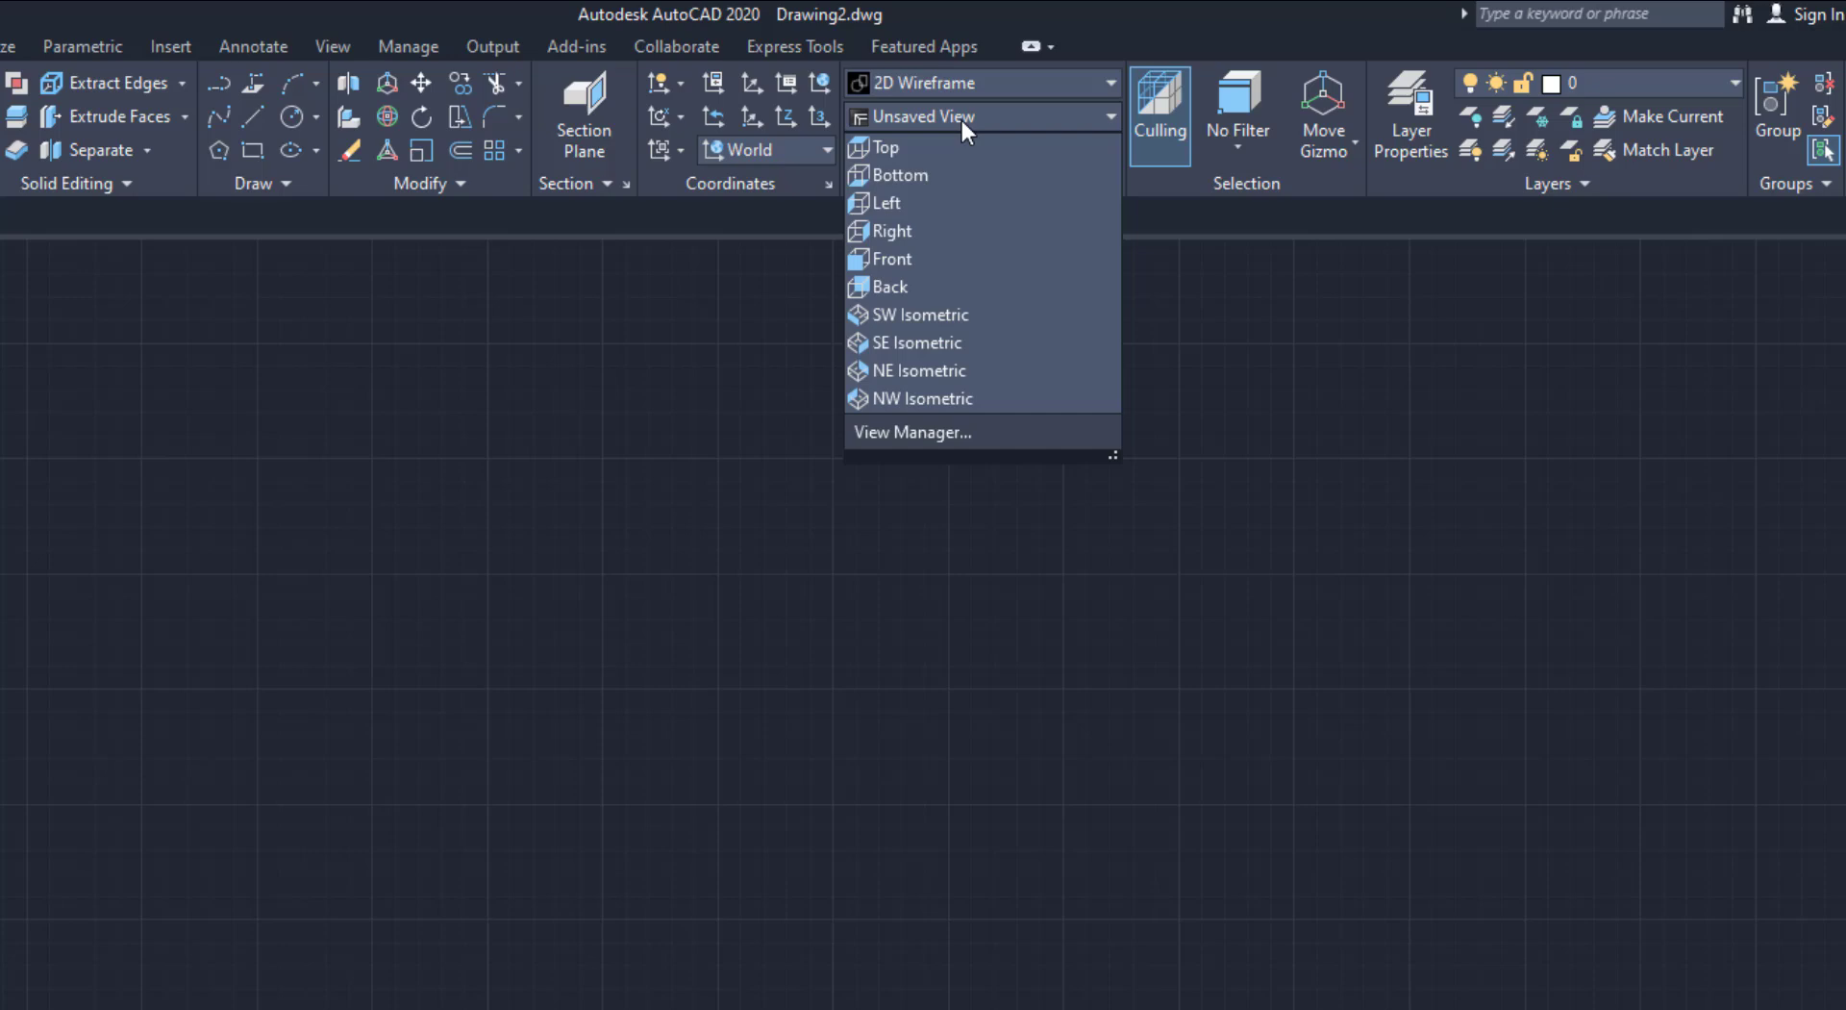
pyautogui.click(919, 312)
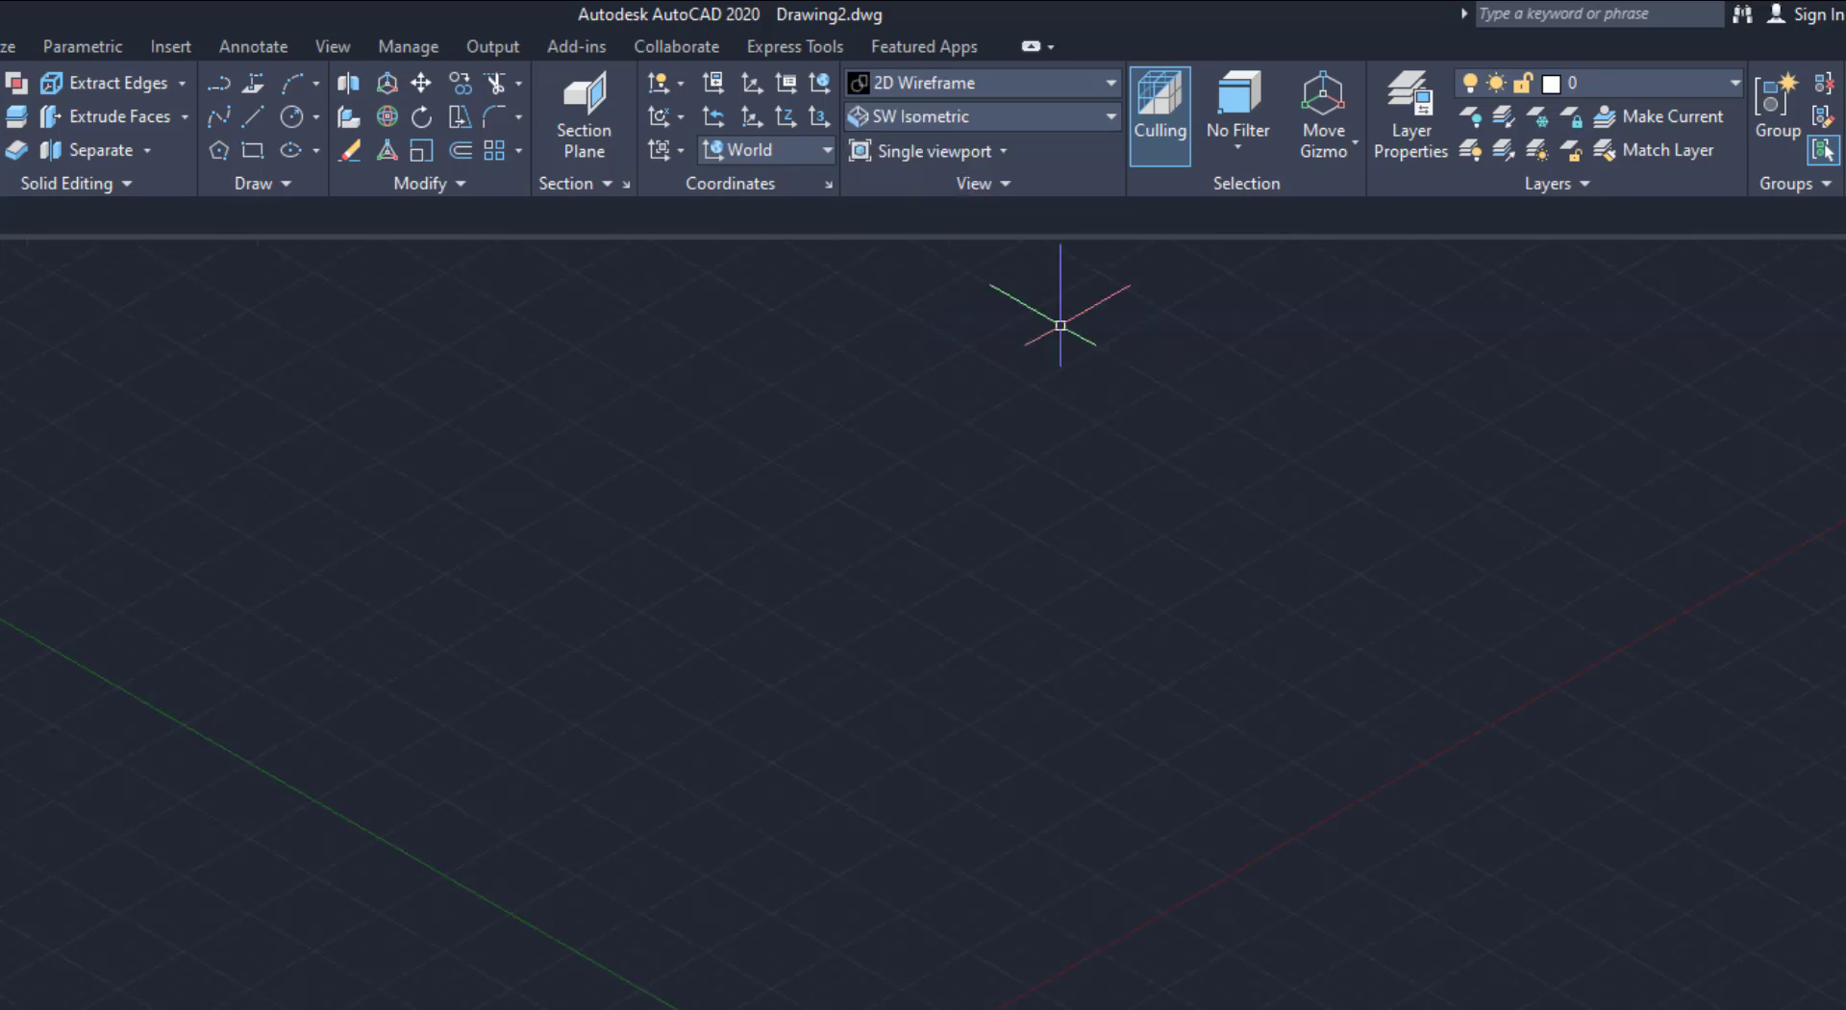
pyautogui.click(681, 81)
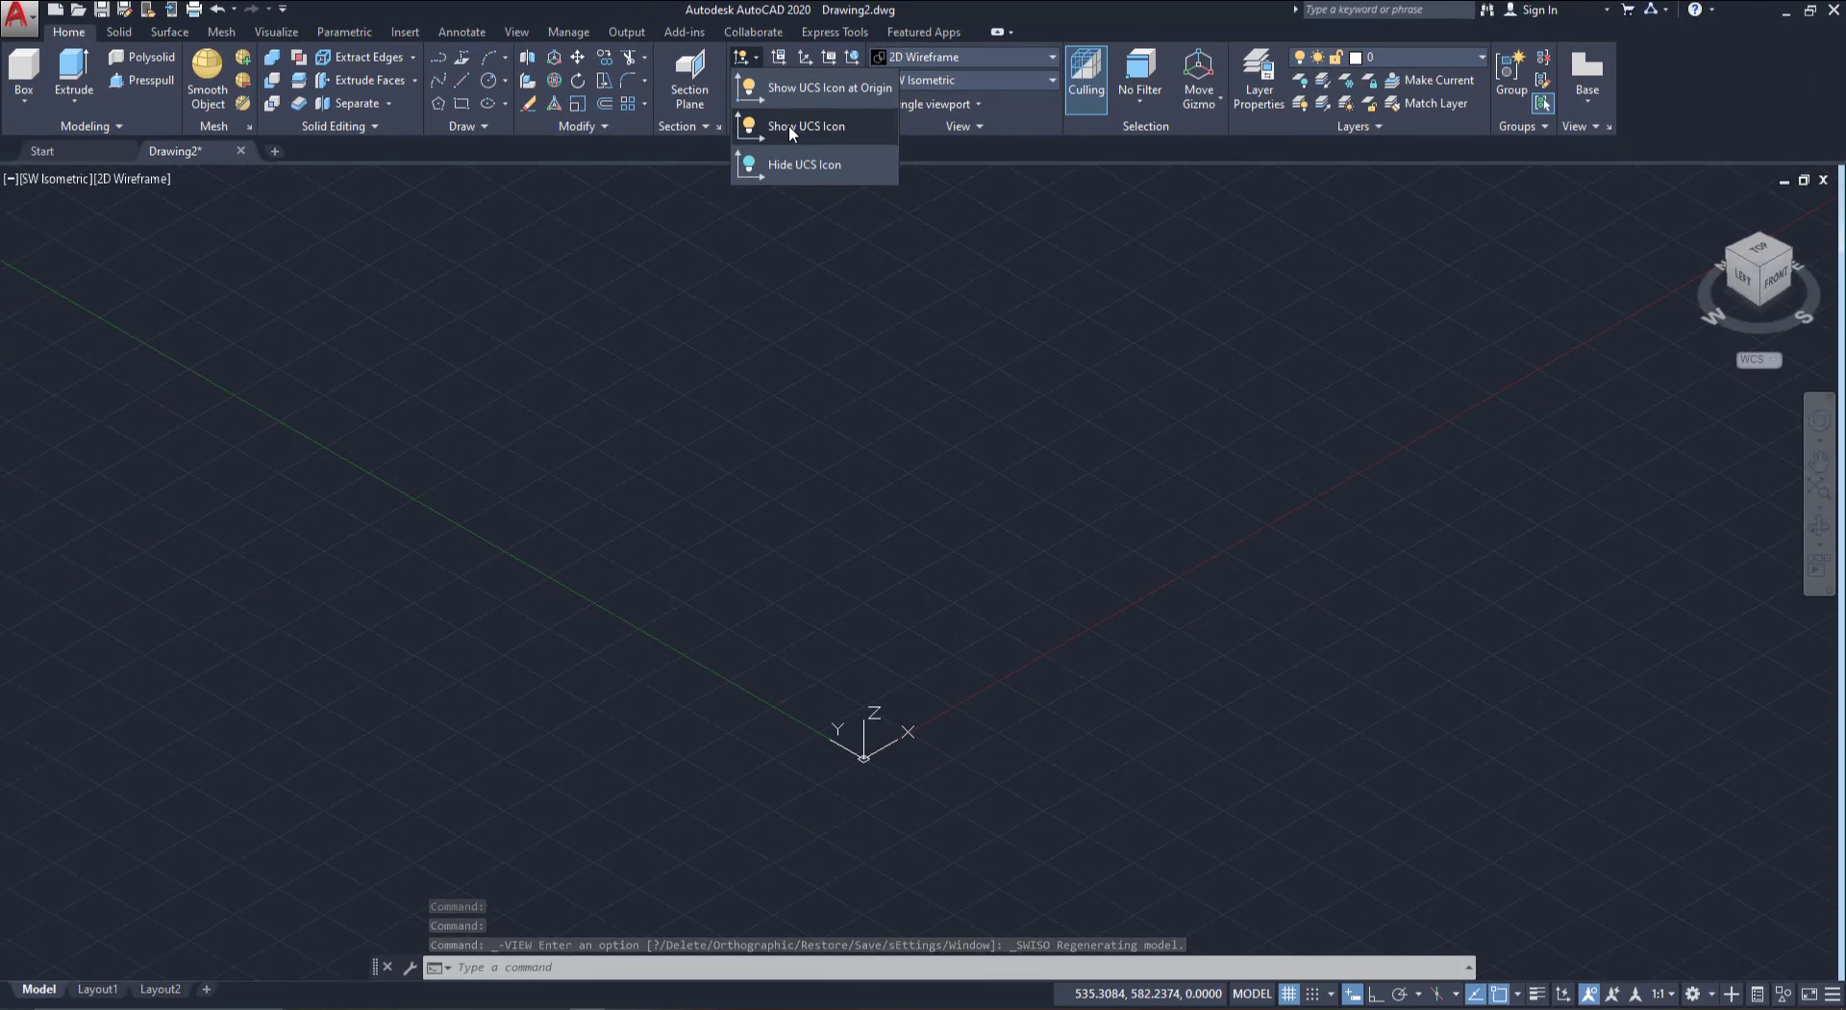
pyautogui.click(788, 125)
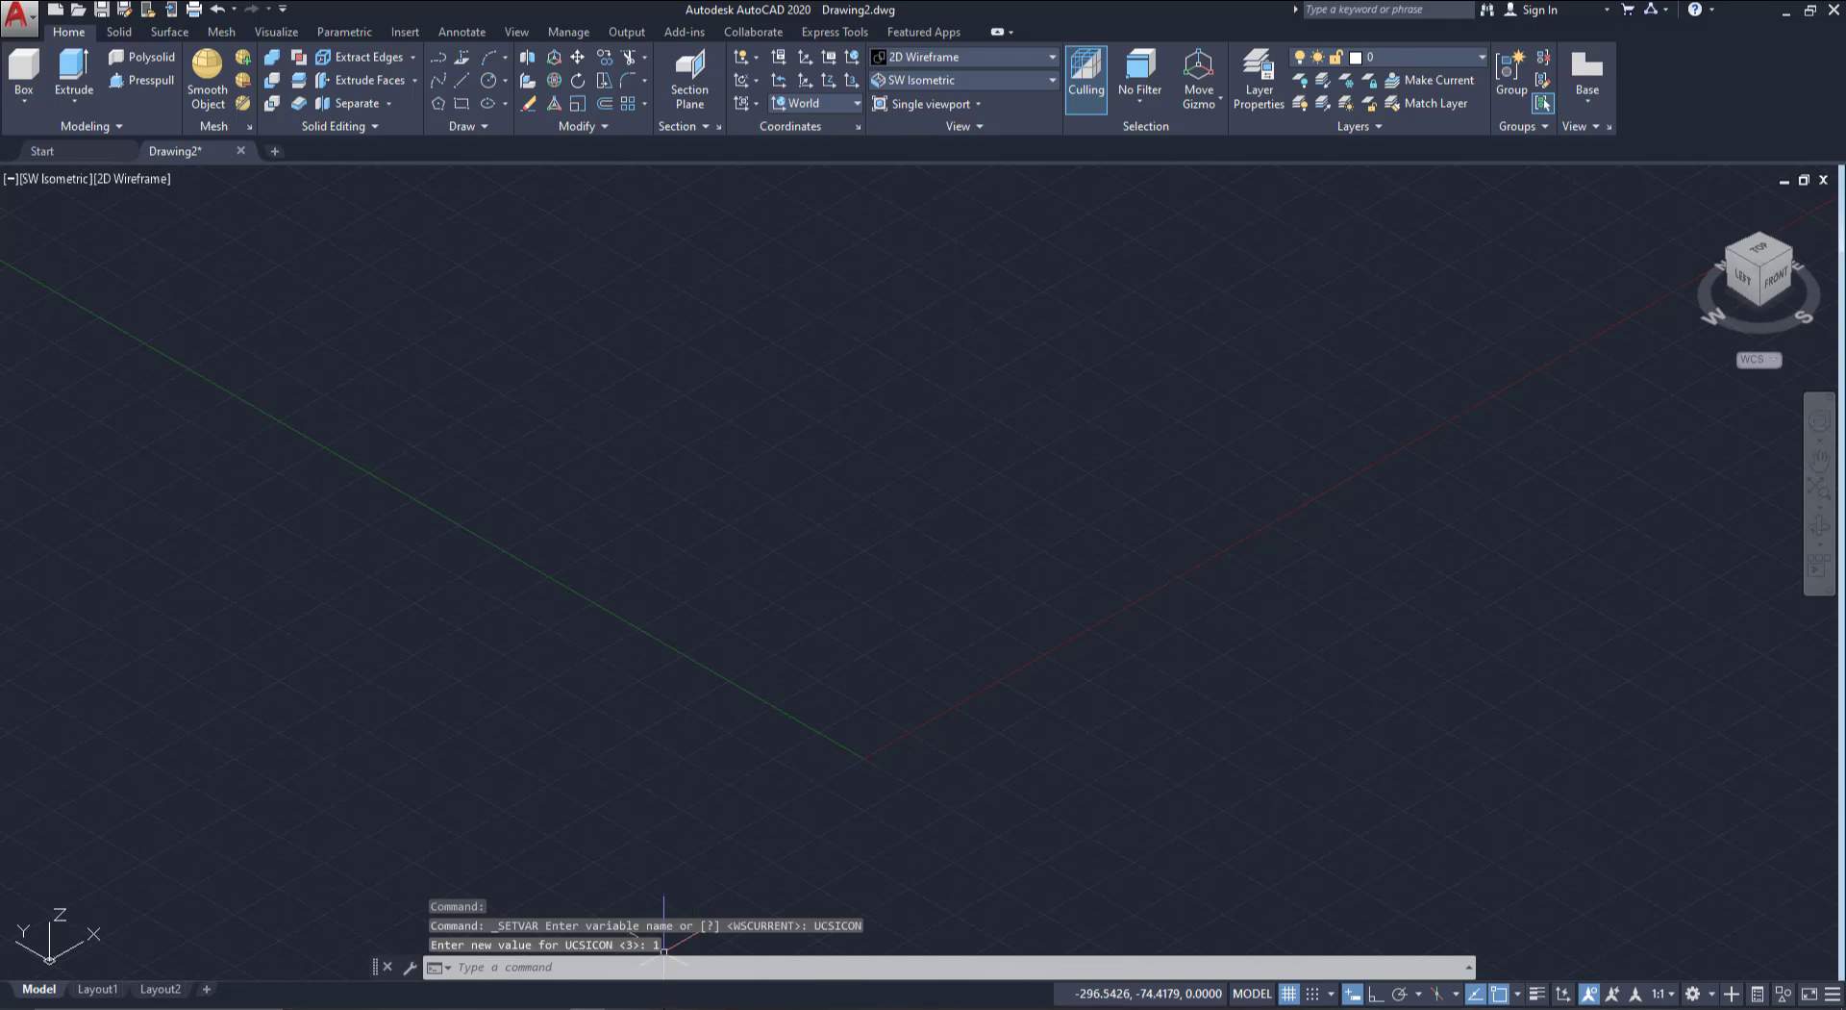
# - Consult the dimensioned profile in VIDEO 24.pdf and set both the UCS and the view to Front
pyautogui.hotkey('alt', 'Tab')
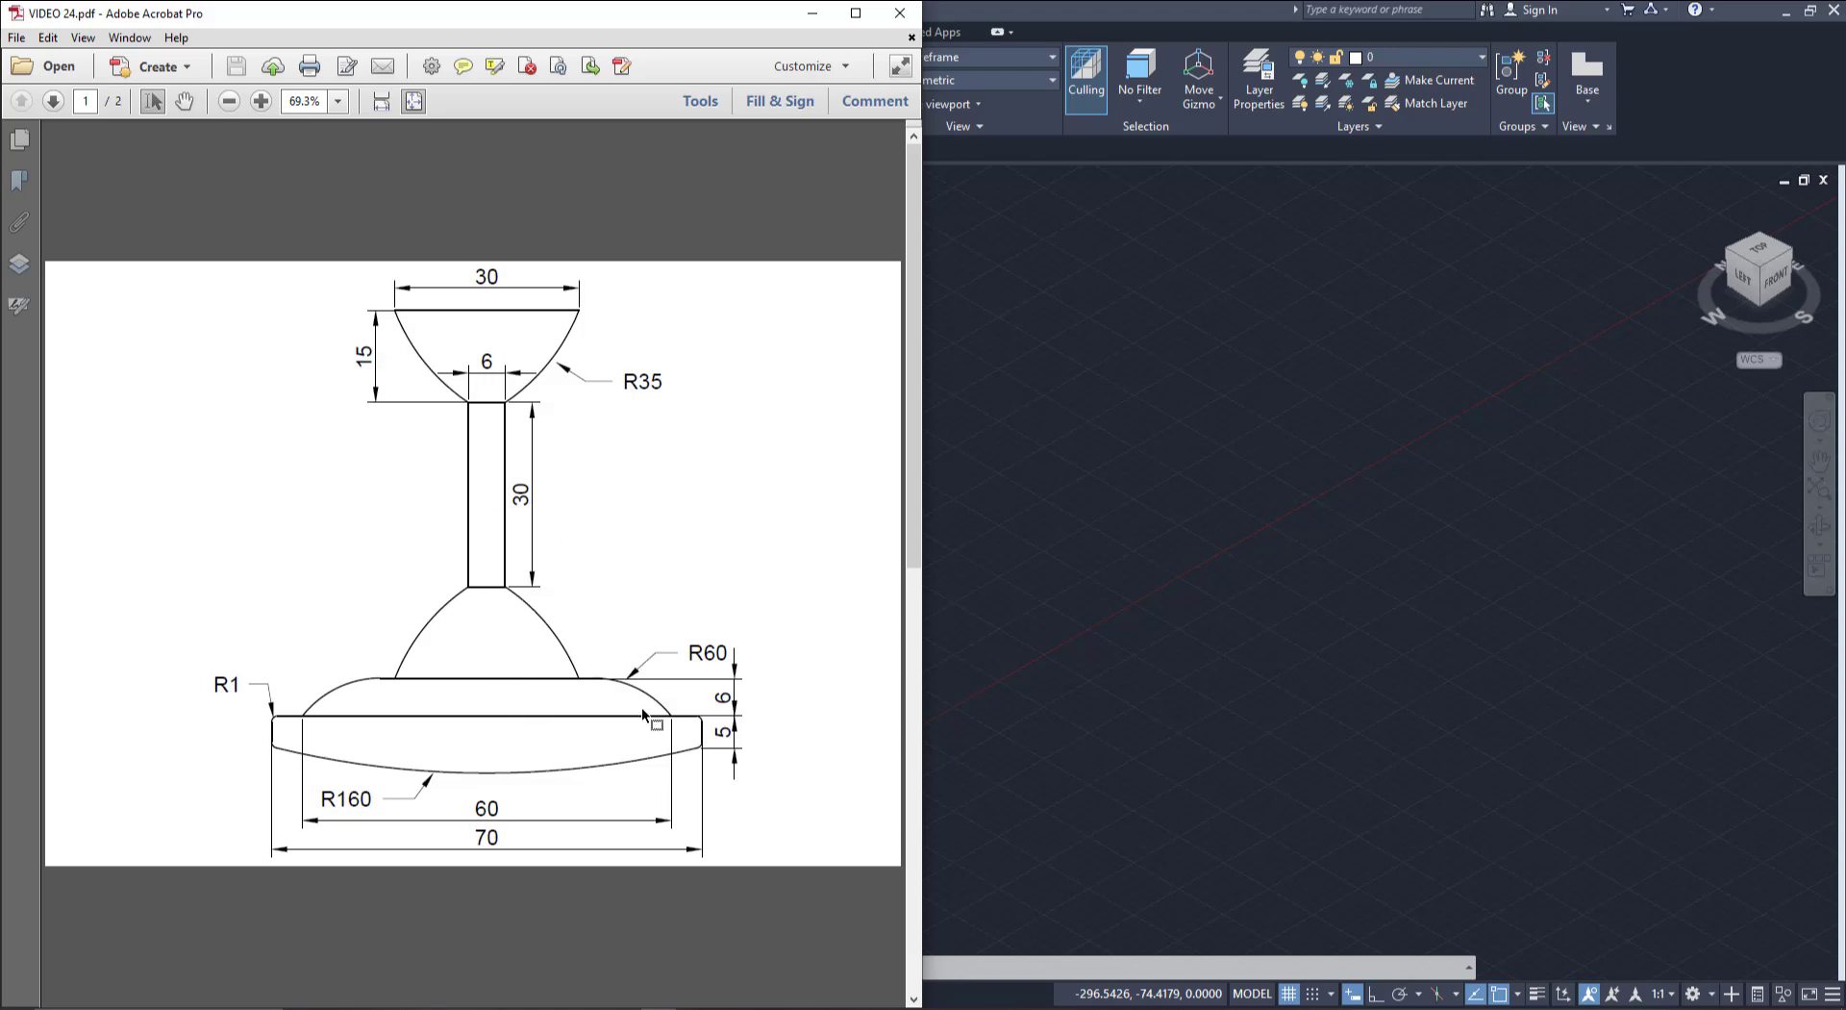
pyautogui.click(1082, 507)
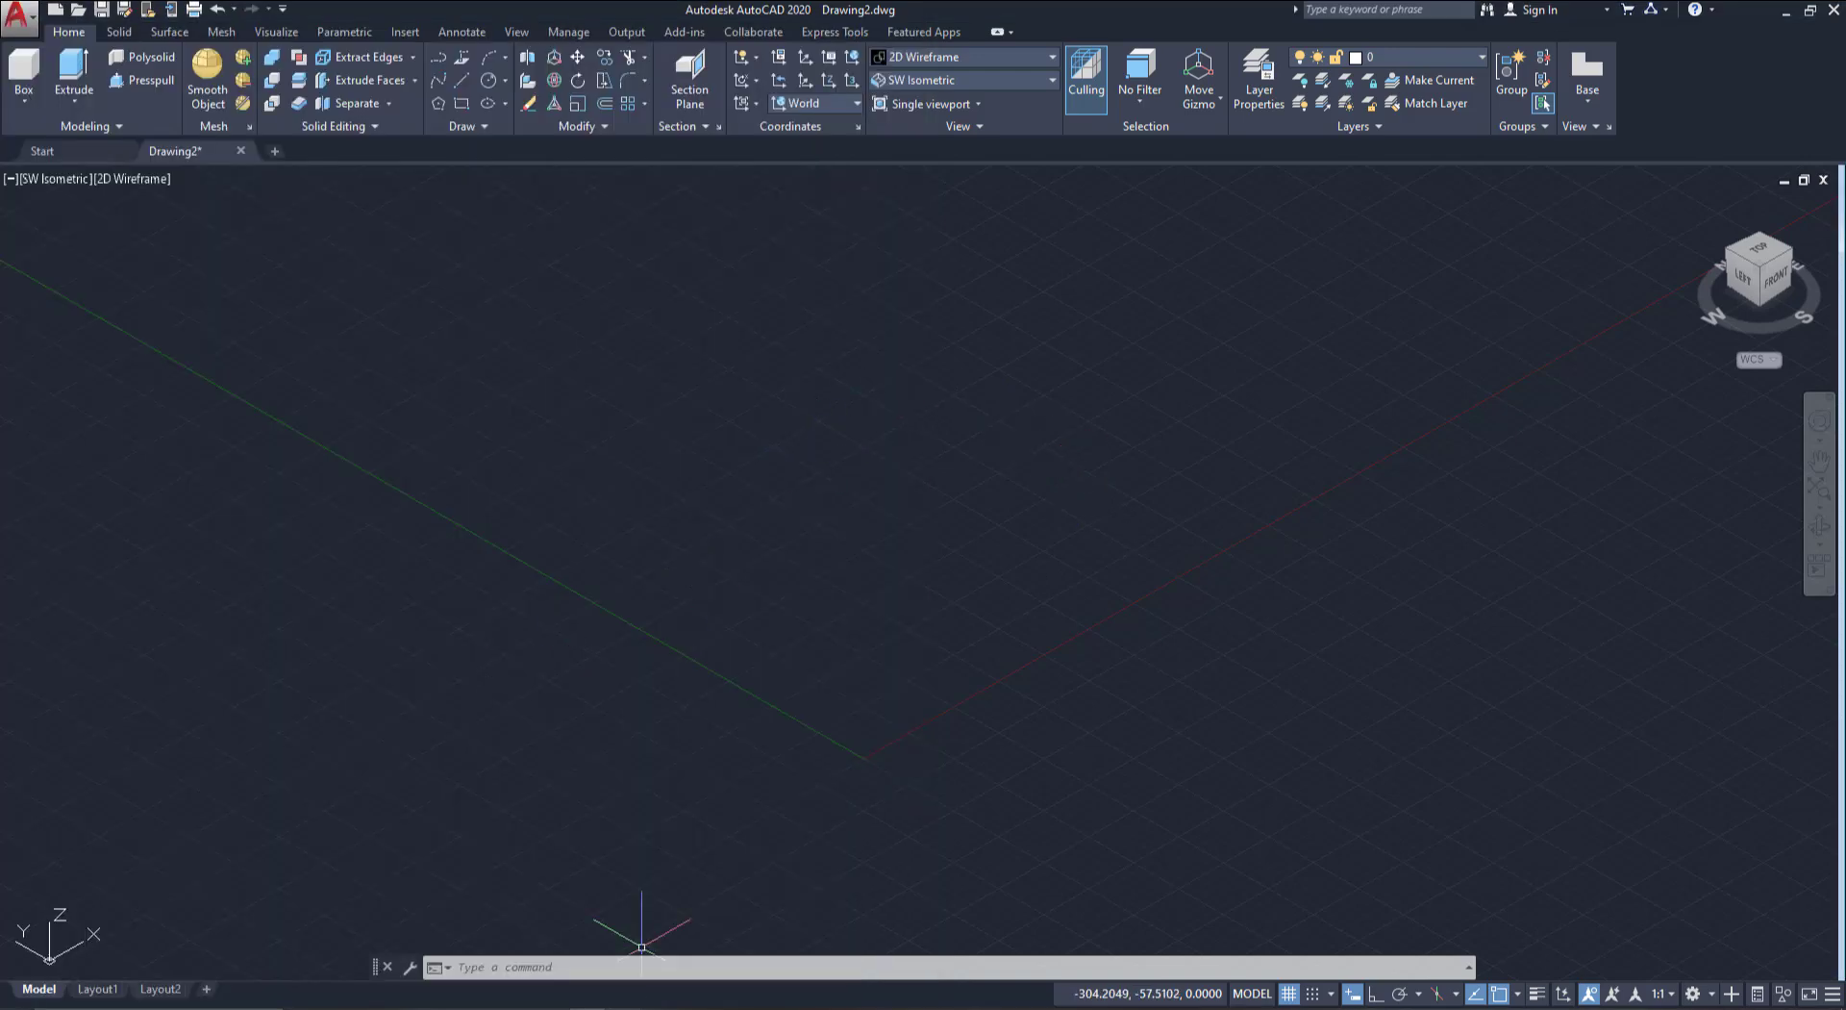
pyautogui.moveTo(641, 1007)
pyautogui.click(569, 979)
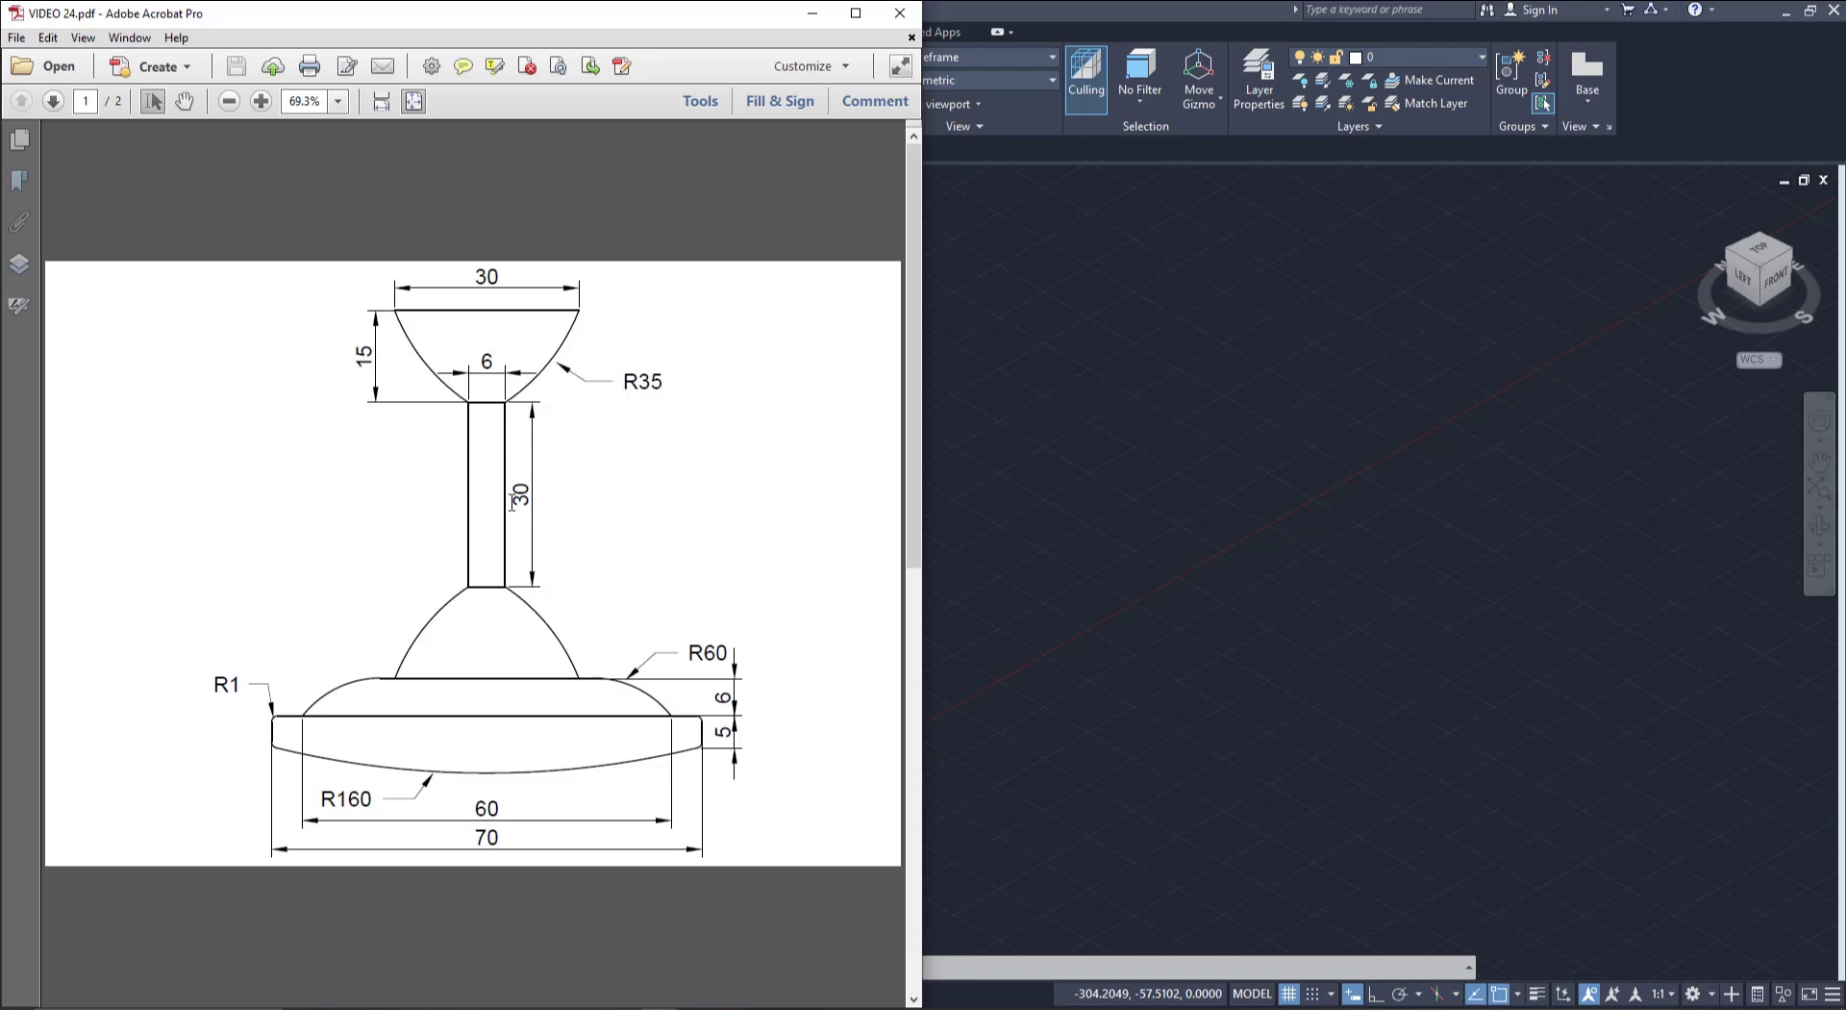
pyautogui.click(1106, 582)
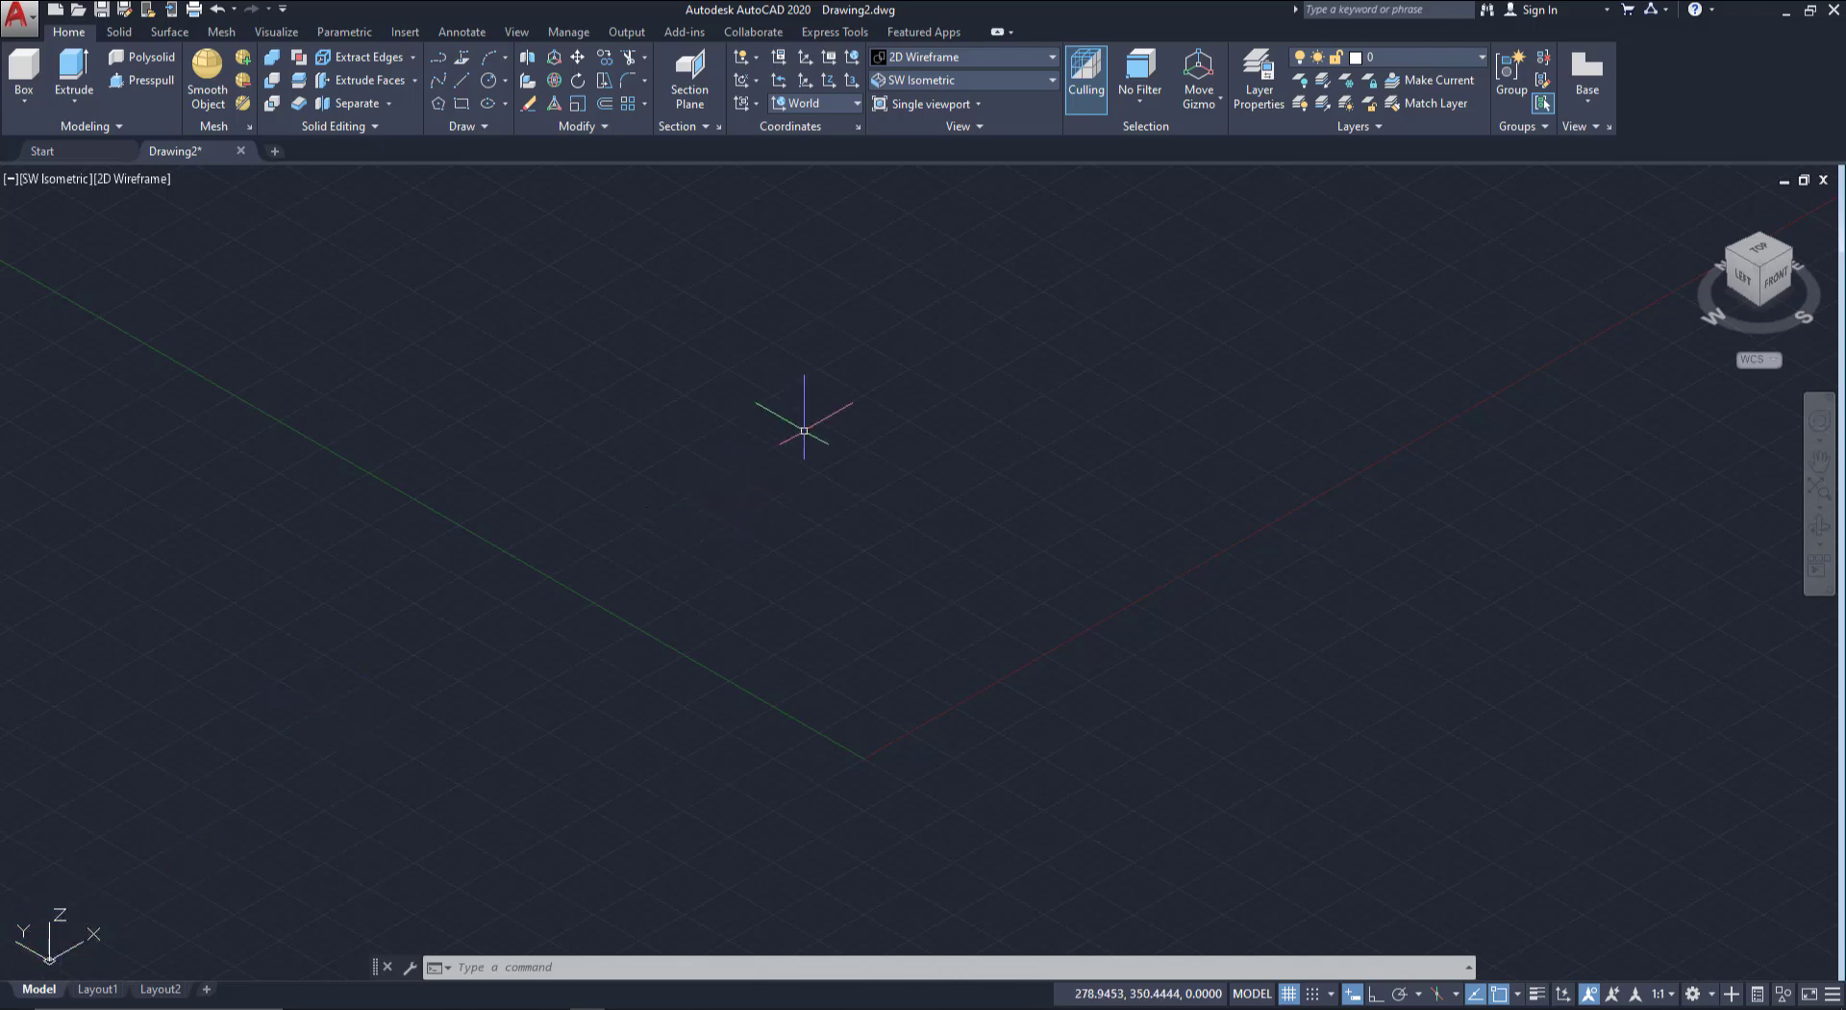
pyautogui.click(810, 105)
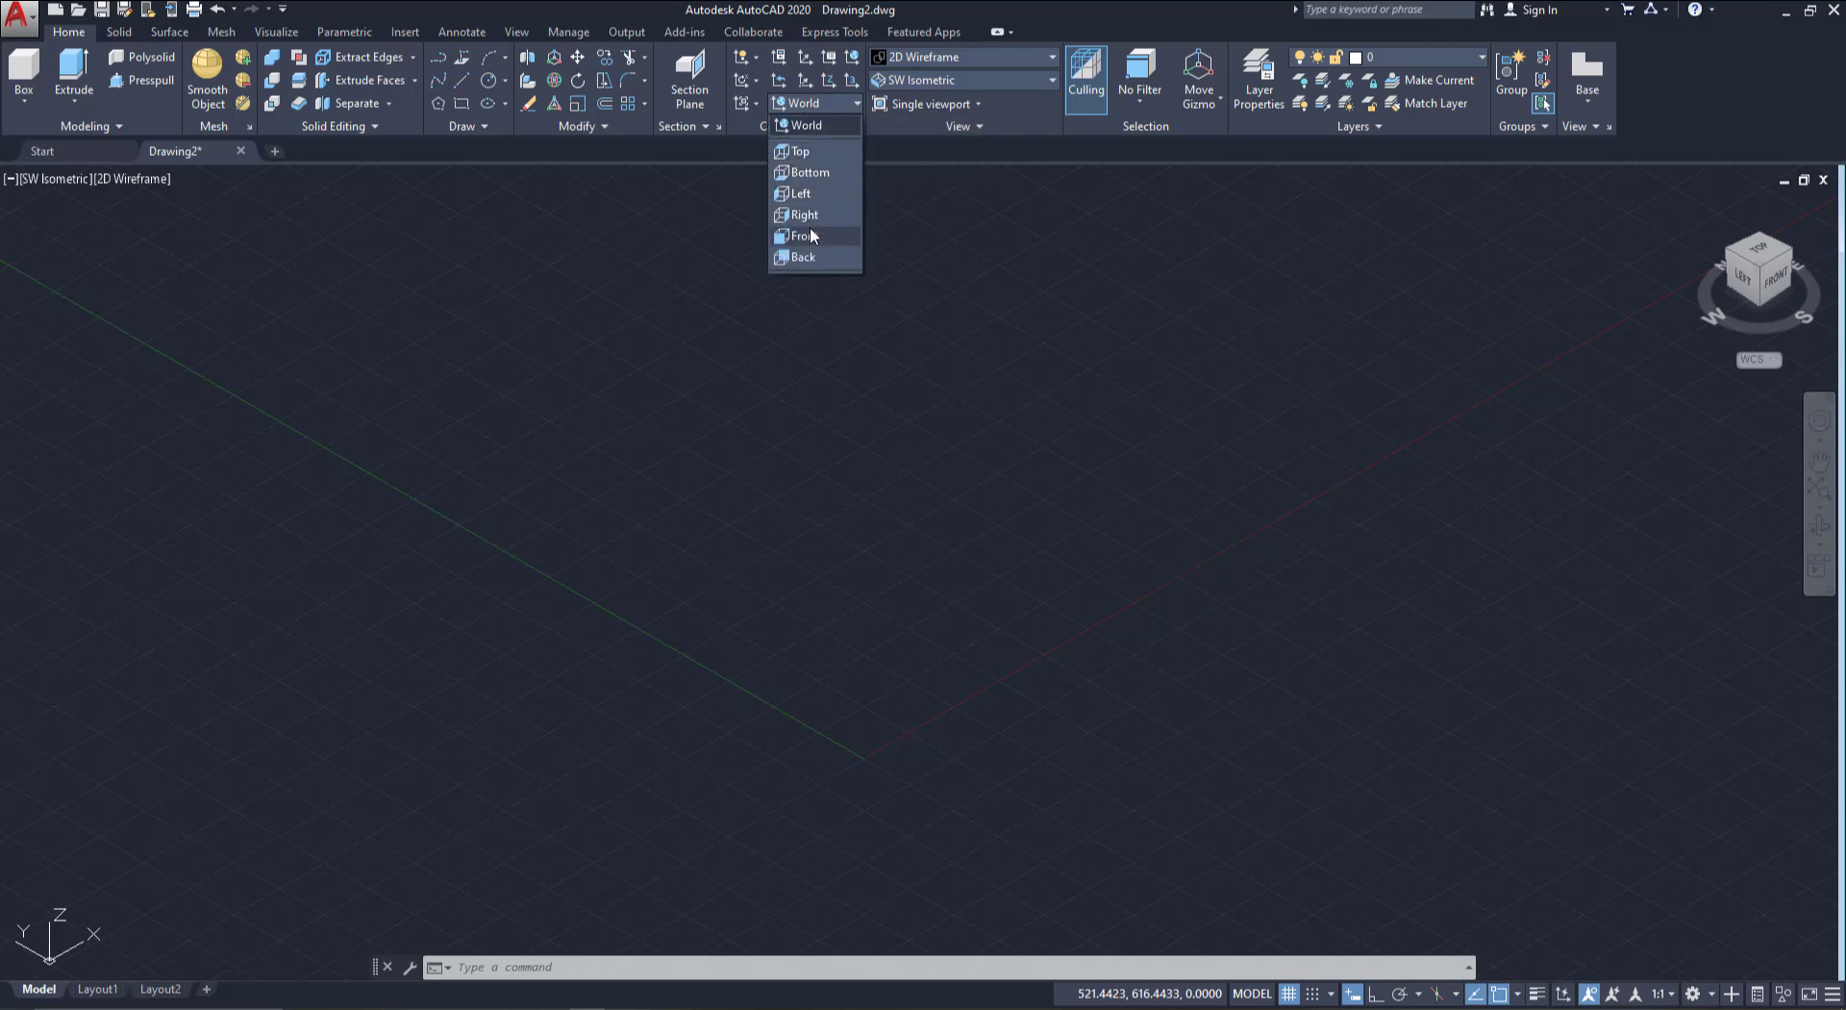
pyautogui.click(813, 239)
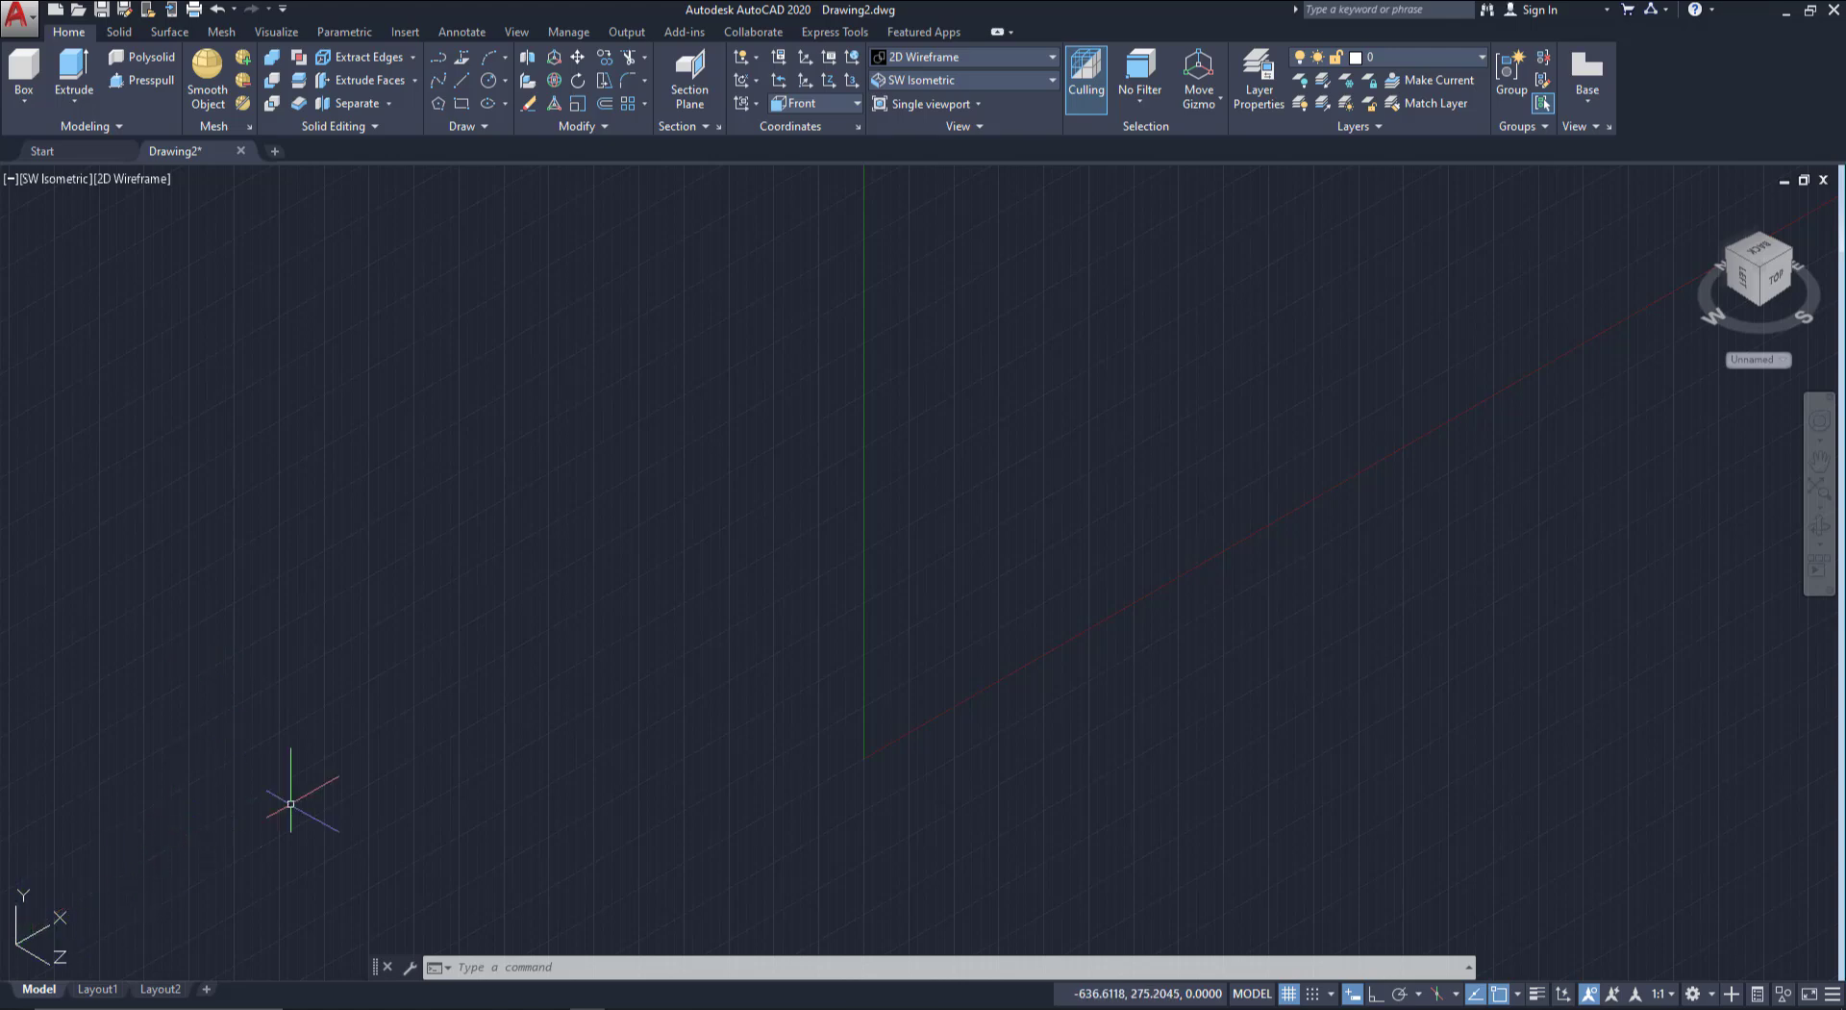
pyautogui.click(929, 79)
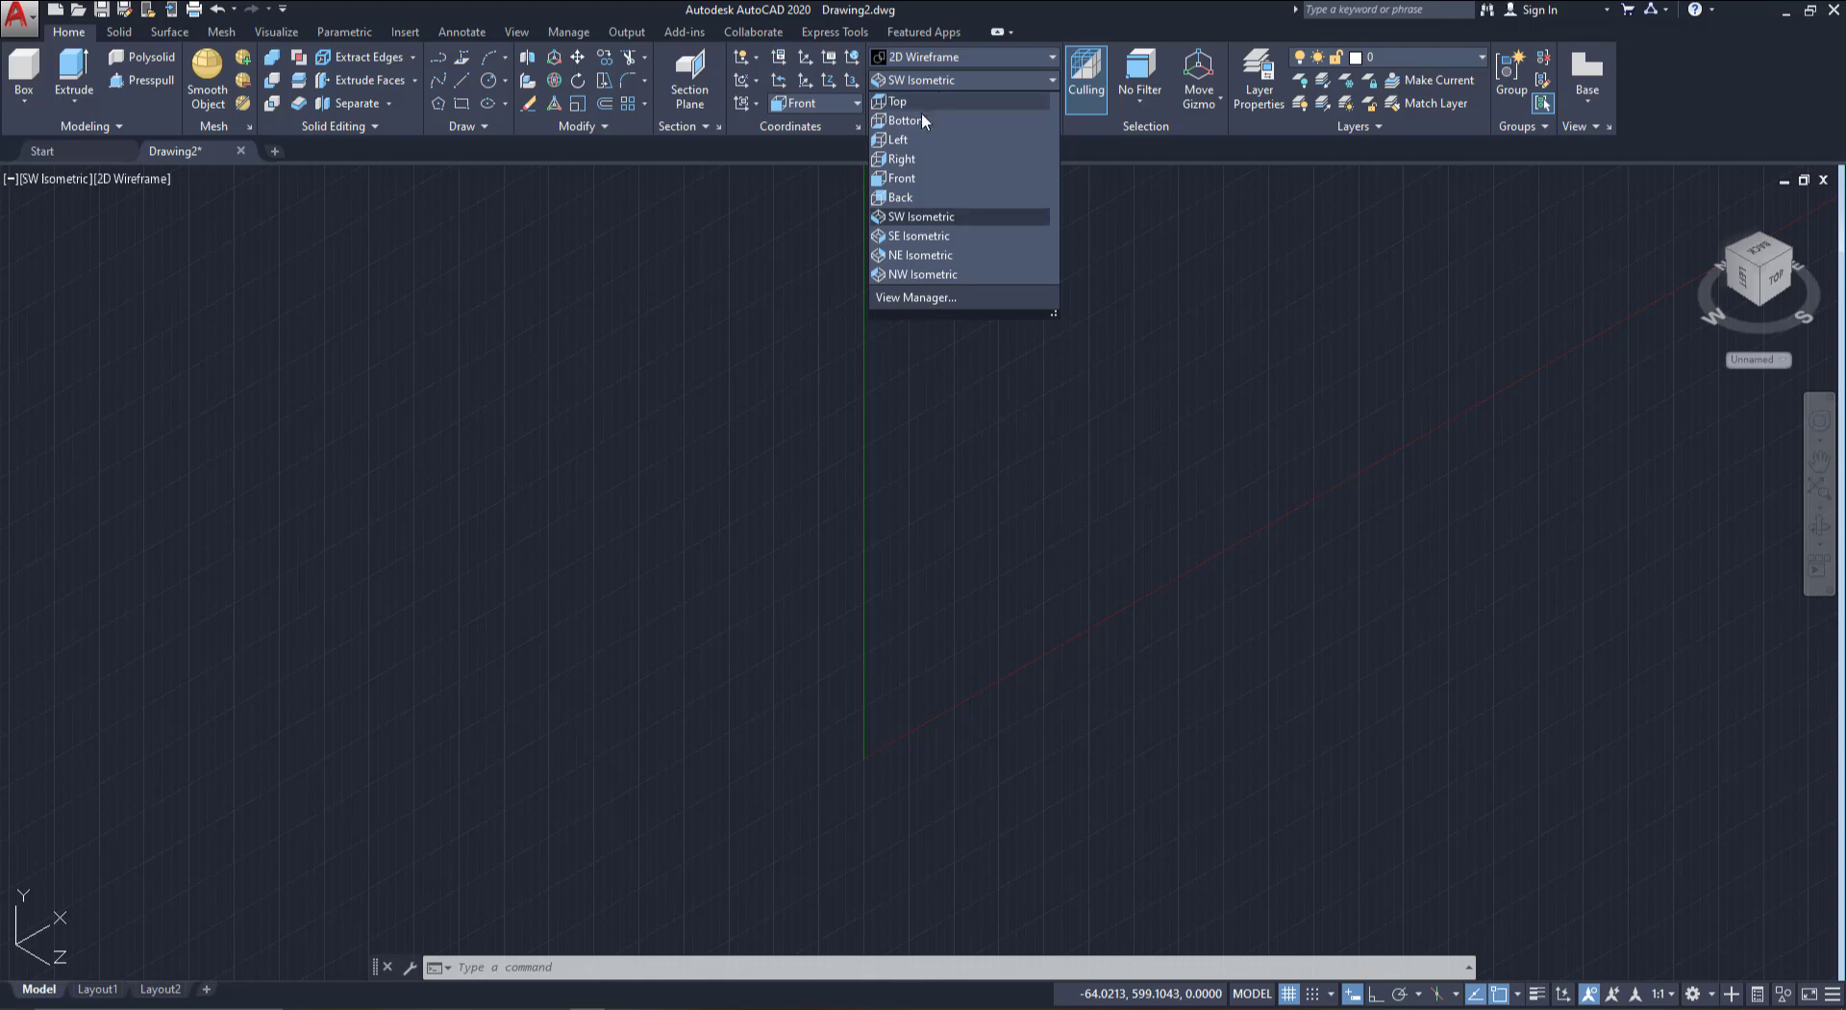
pyautogui.click(909, 178)
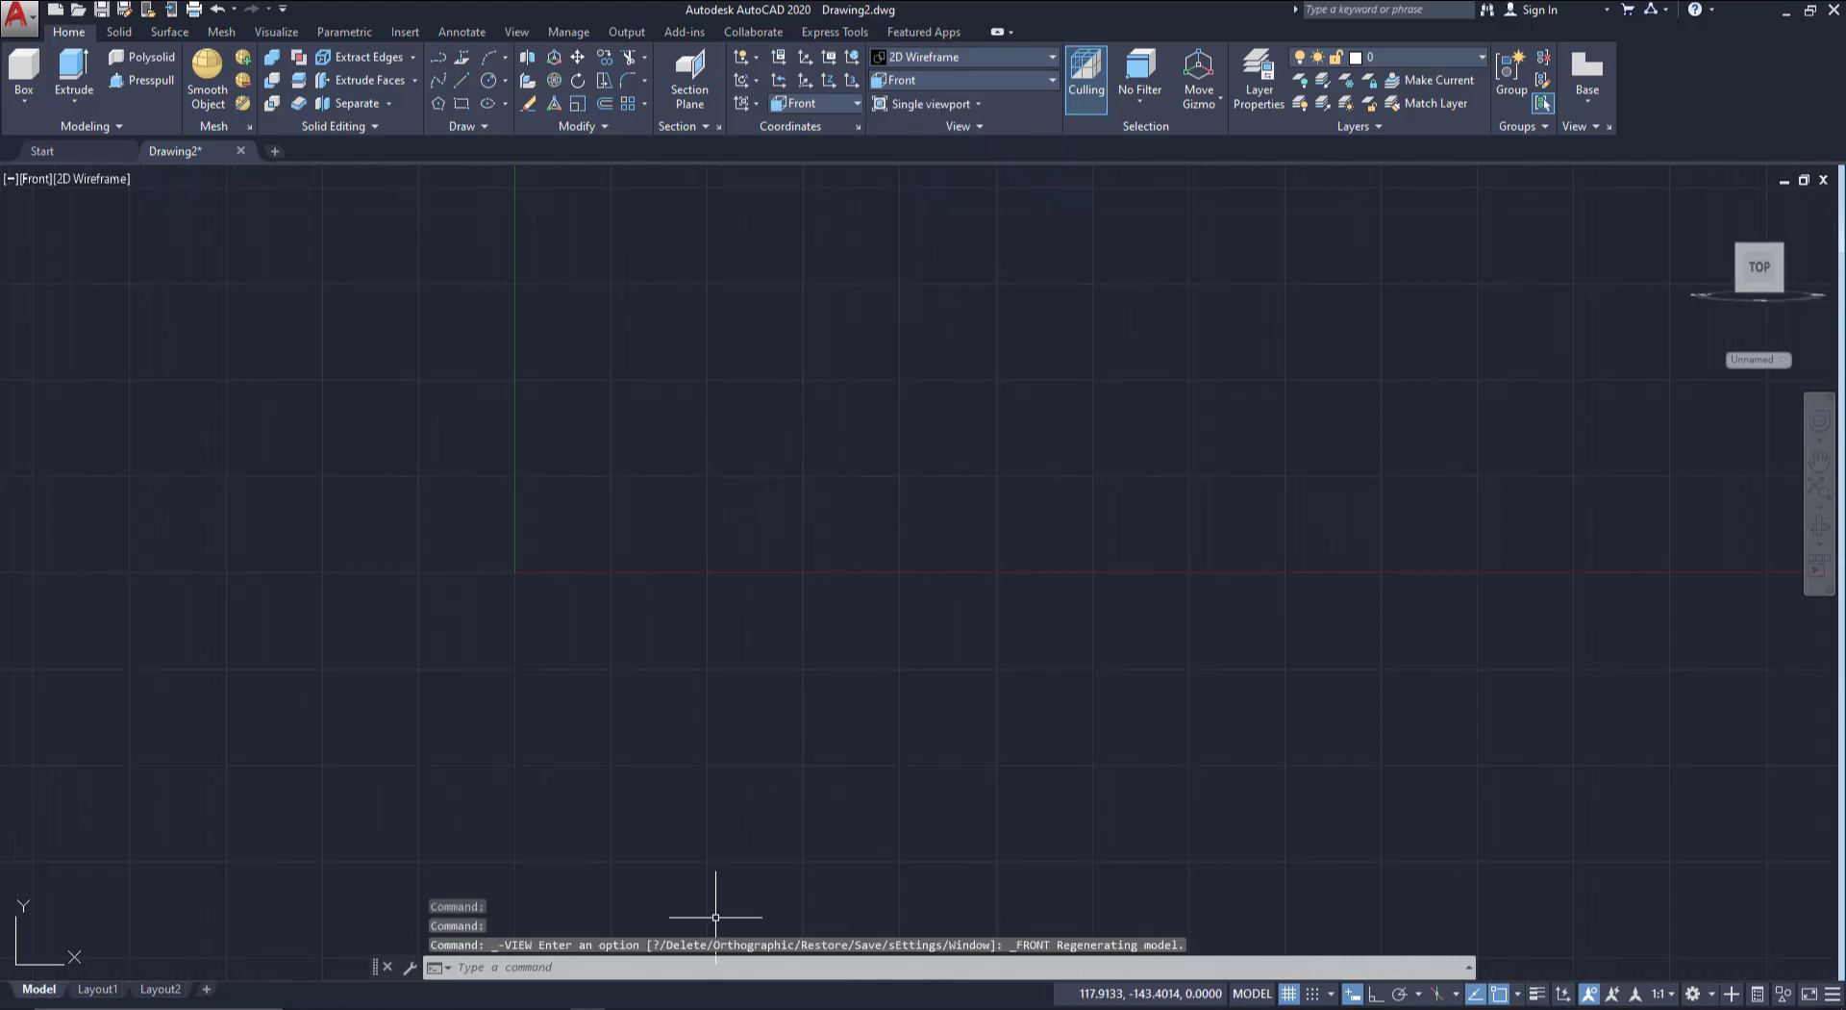
# - Turn on Ortho and draw the first vertical line segment of the part's axis, 15 units downward, following the PDF drawing
pyautogui.click(657, 1009)
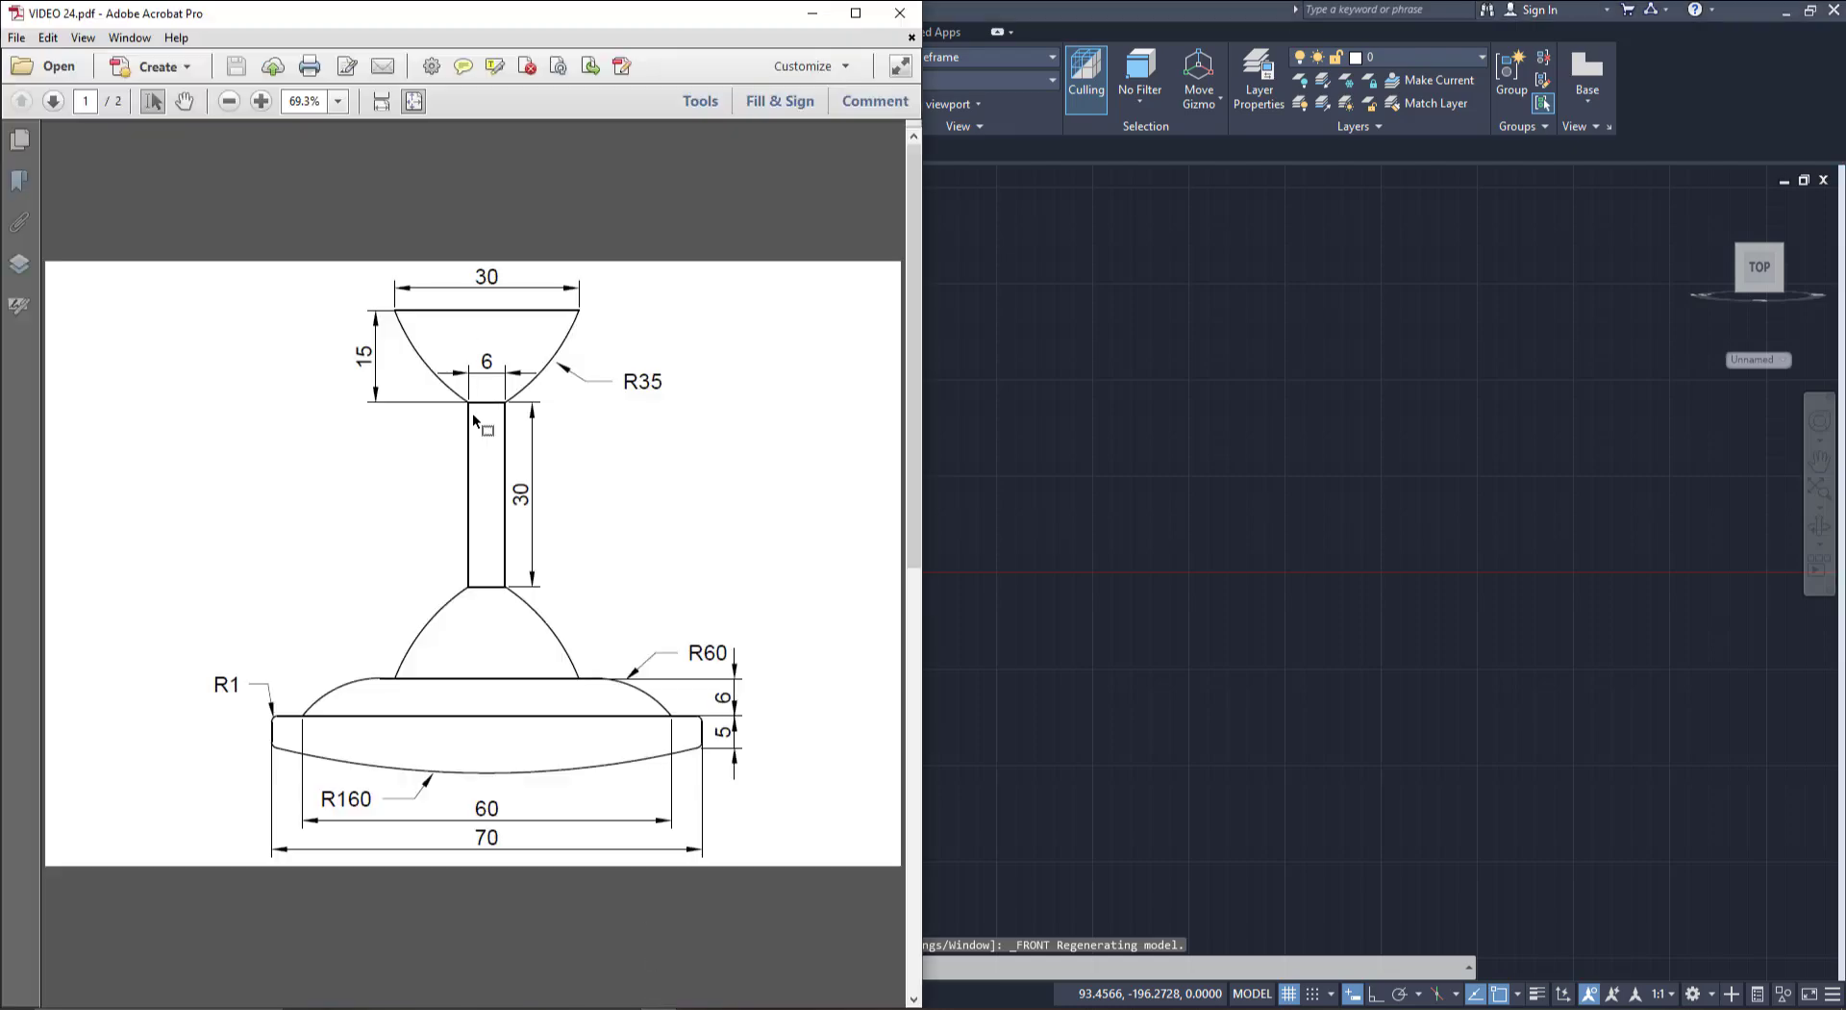
pyautogui.click(1071, 423)
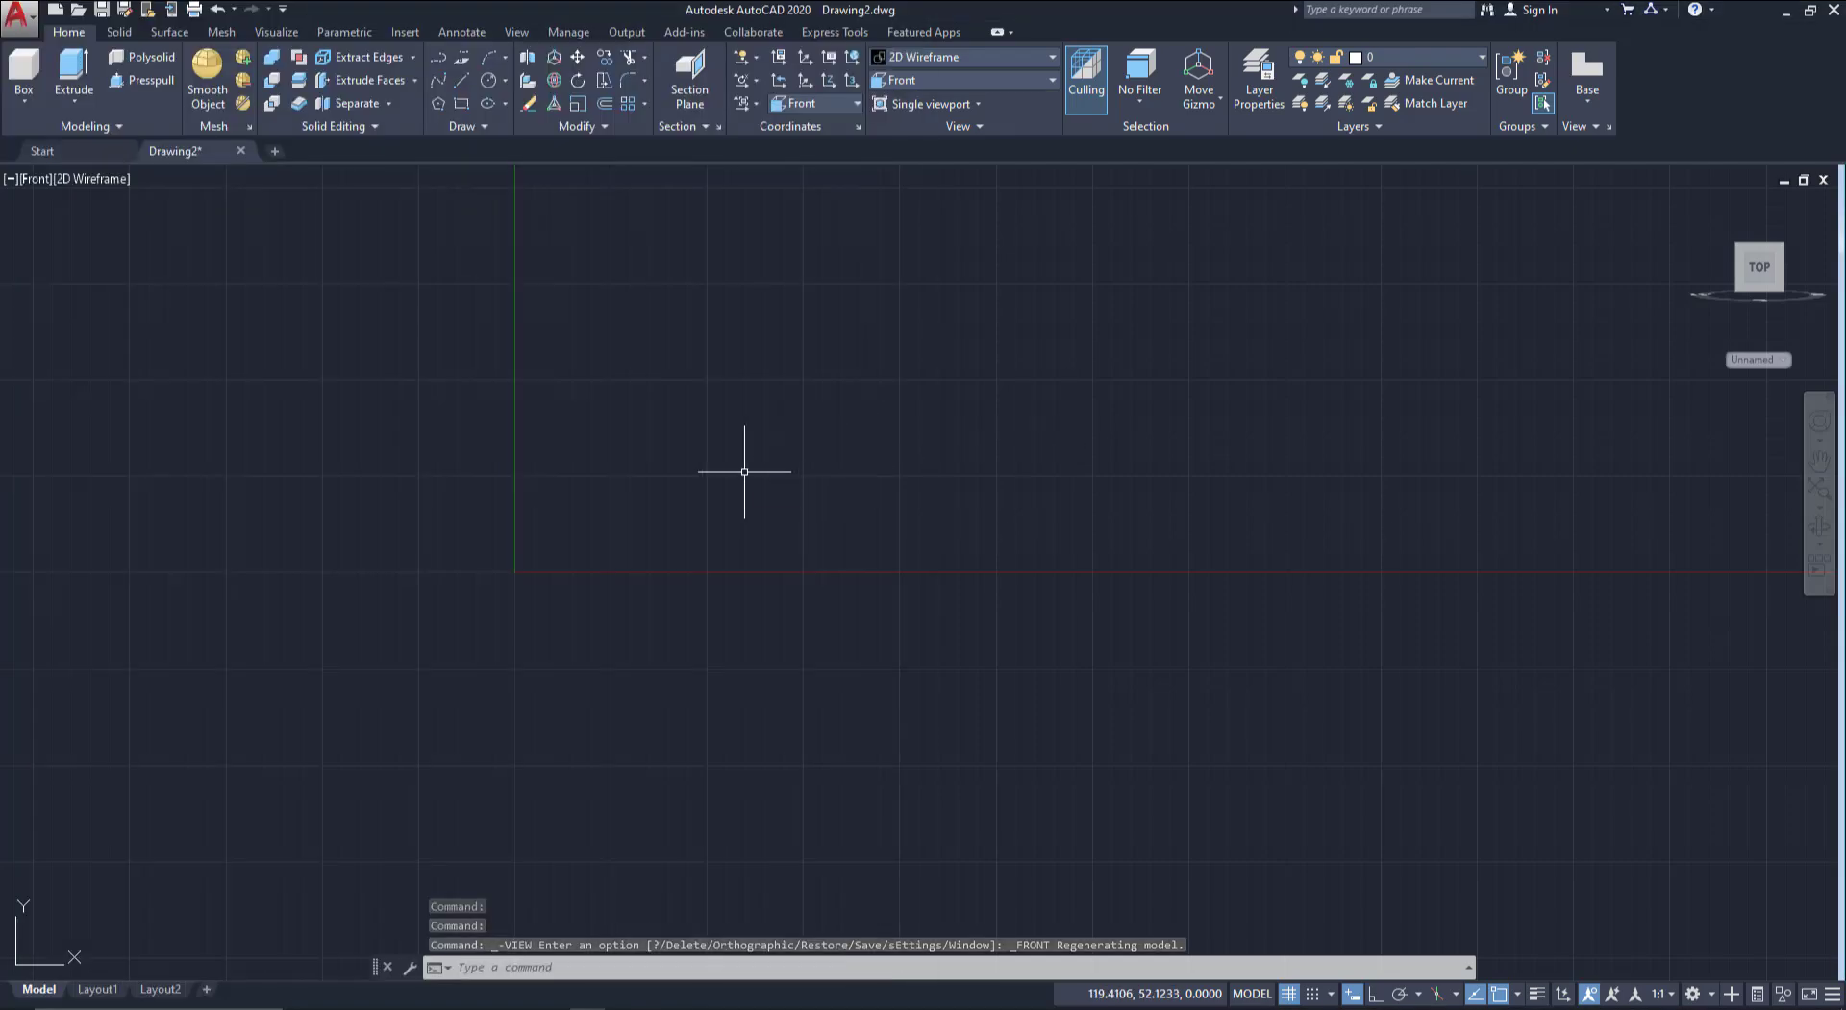
pyautogui.write('l')
pyautogui.press('Return')
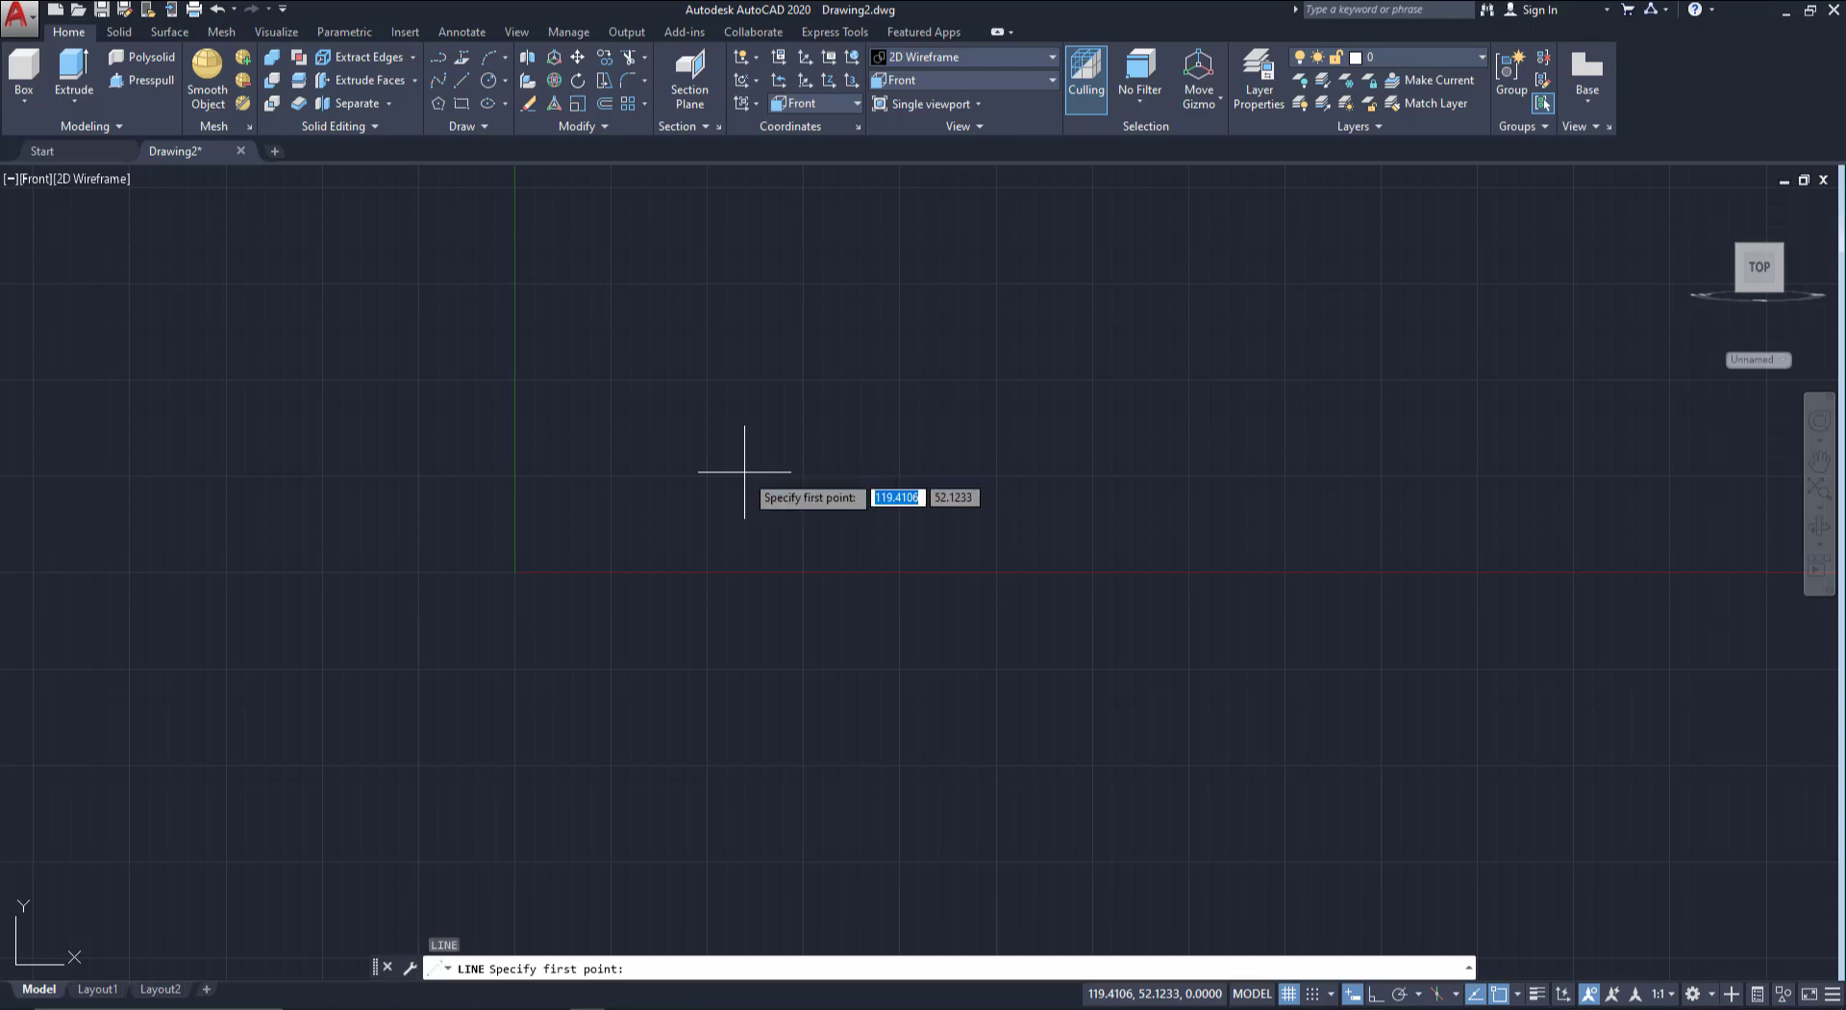
pyautogui.click(774, 340)
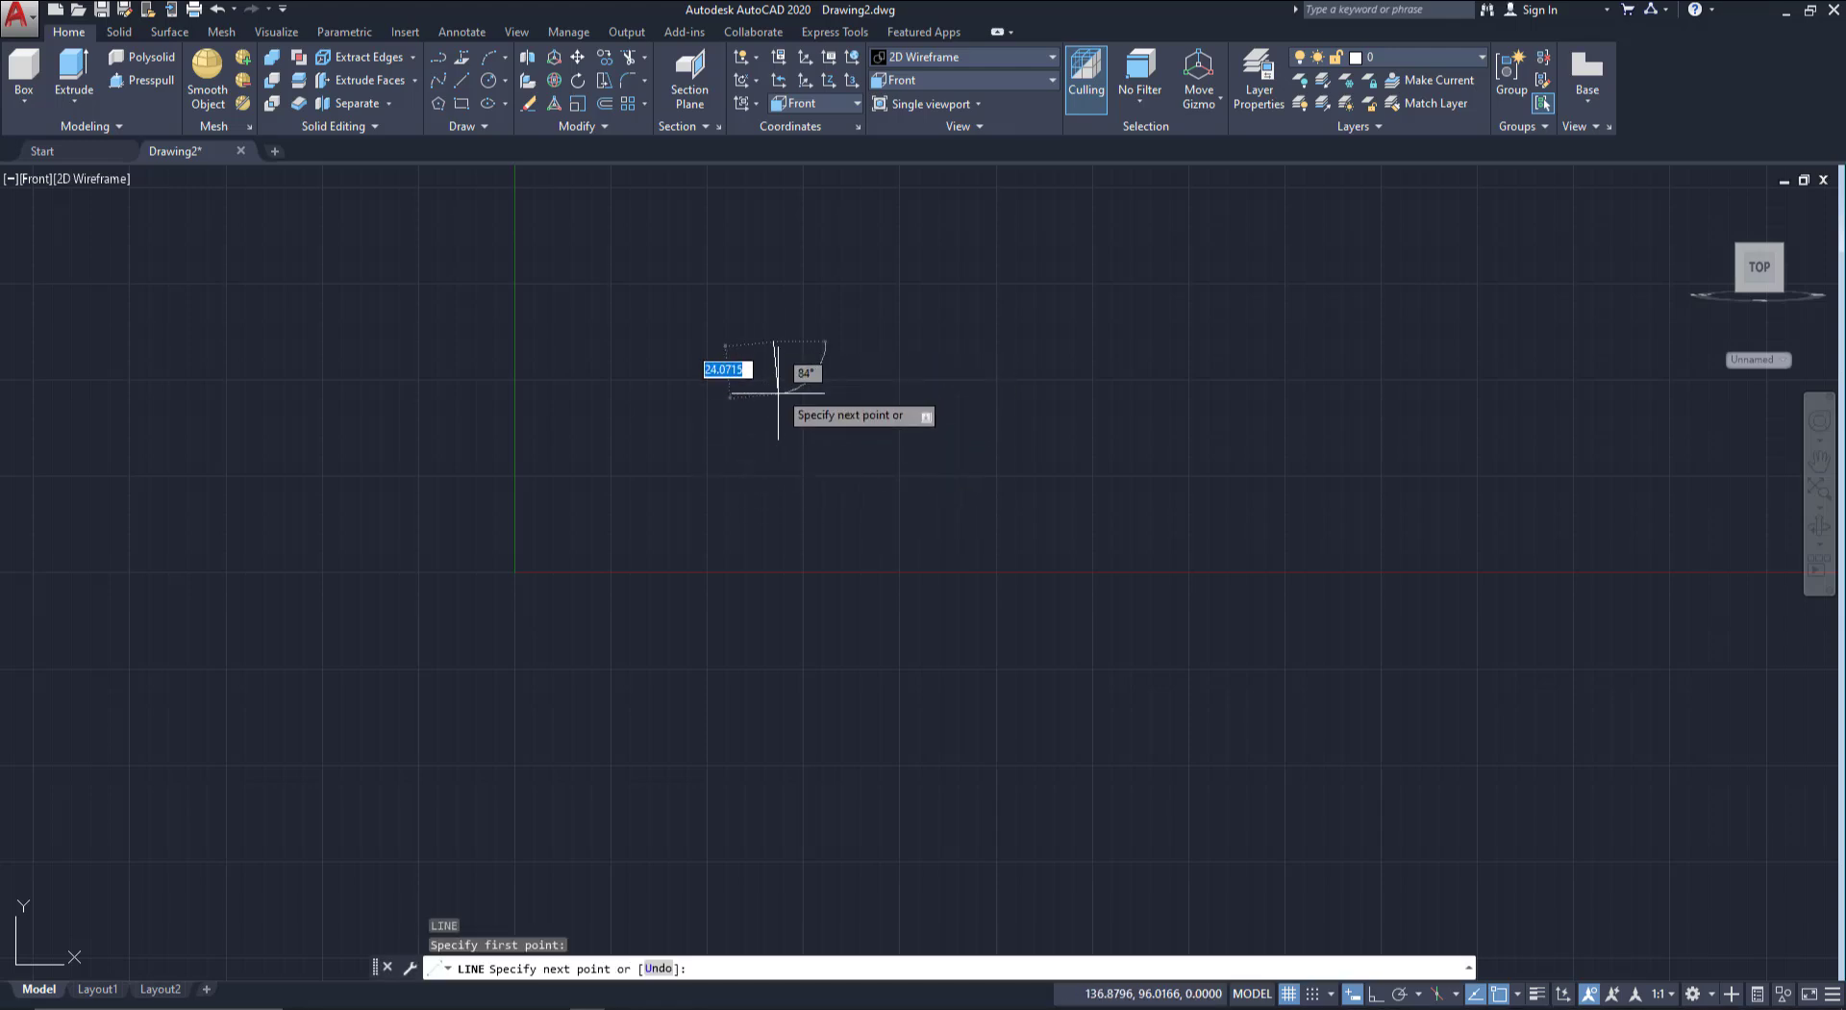
pyautogui.click(1374, 1000)
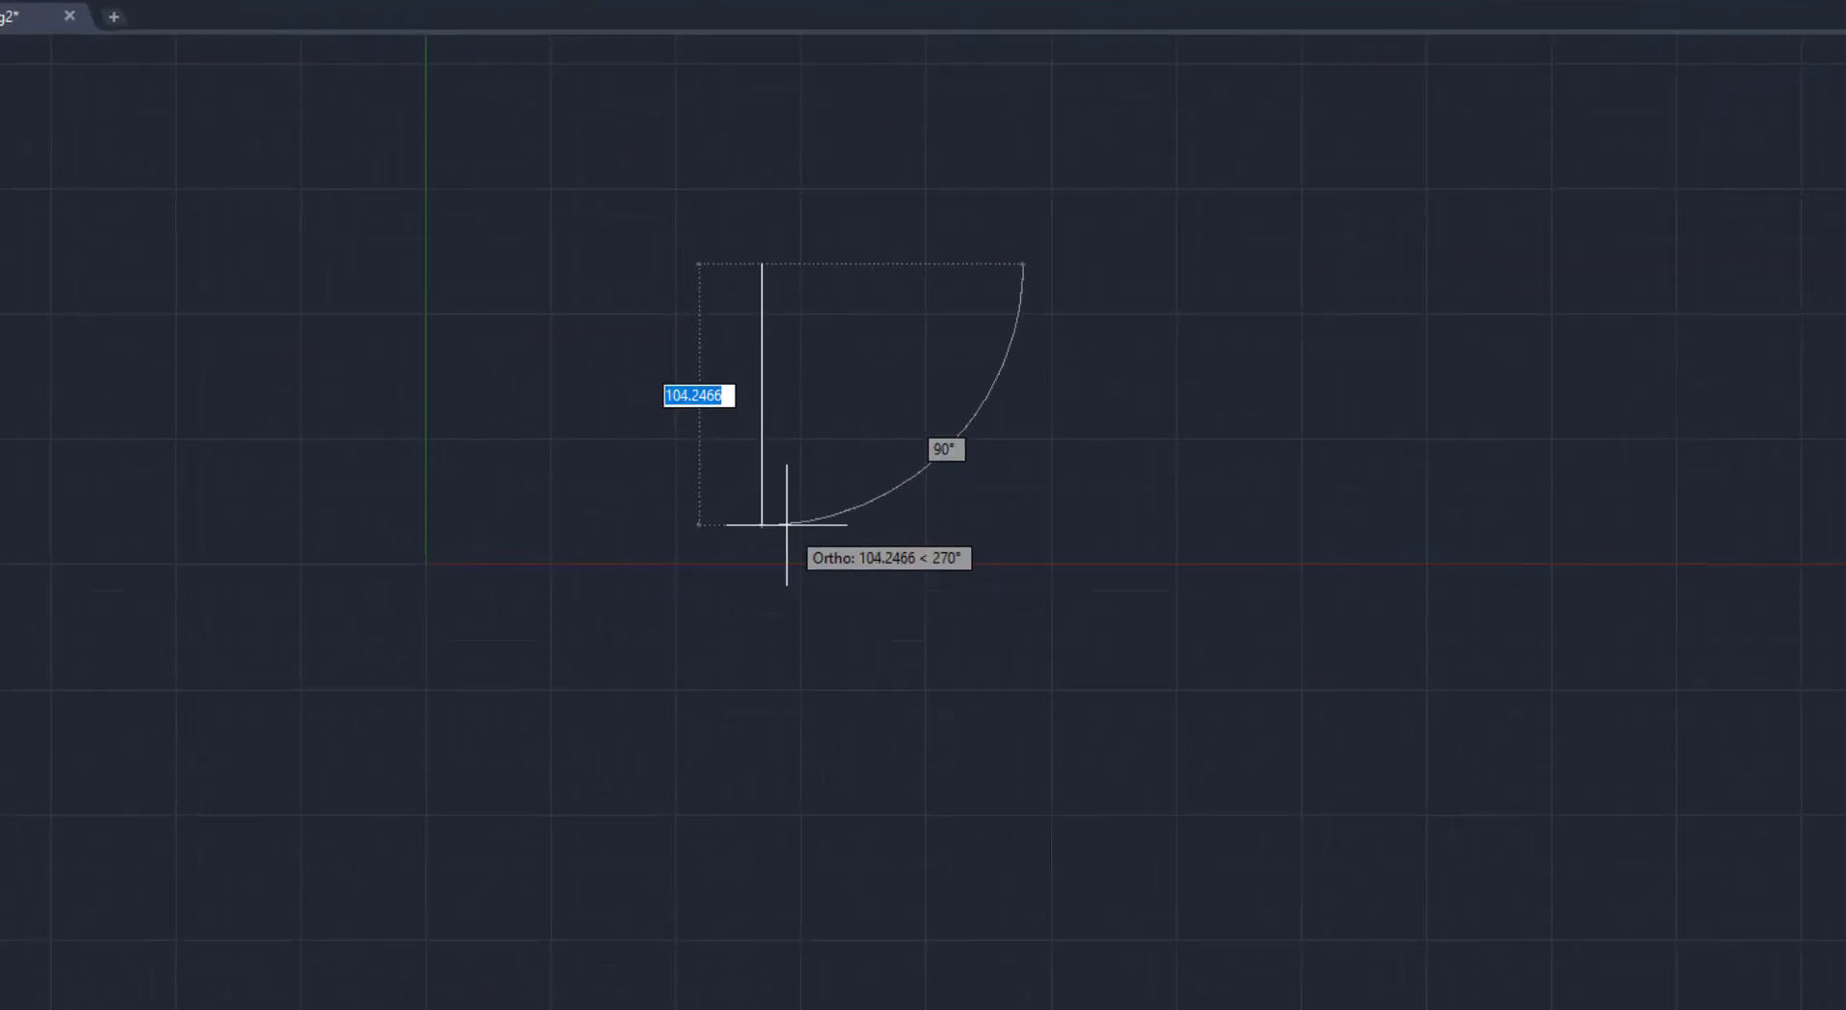
pyautogui.write('15')
pyautogui.press('Return')
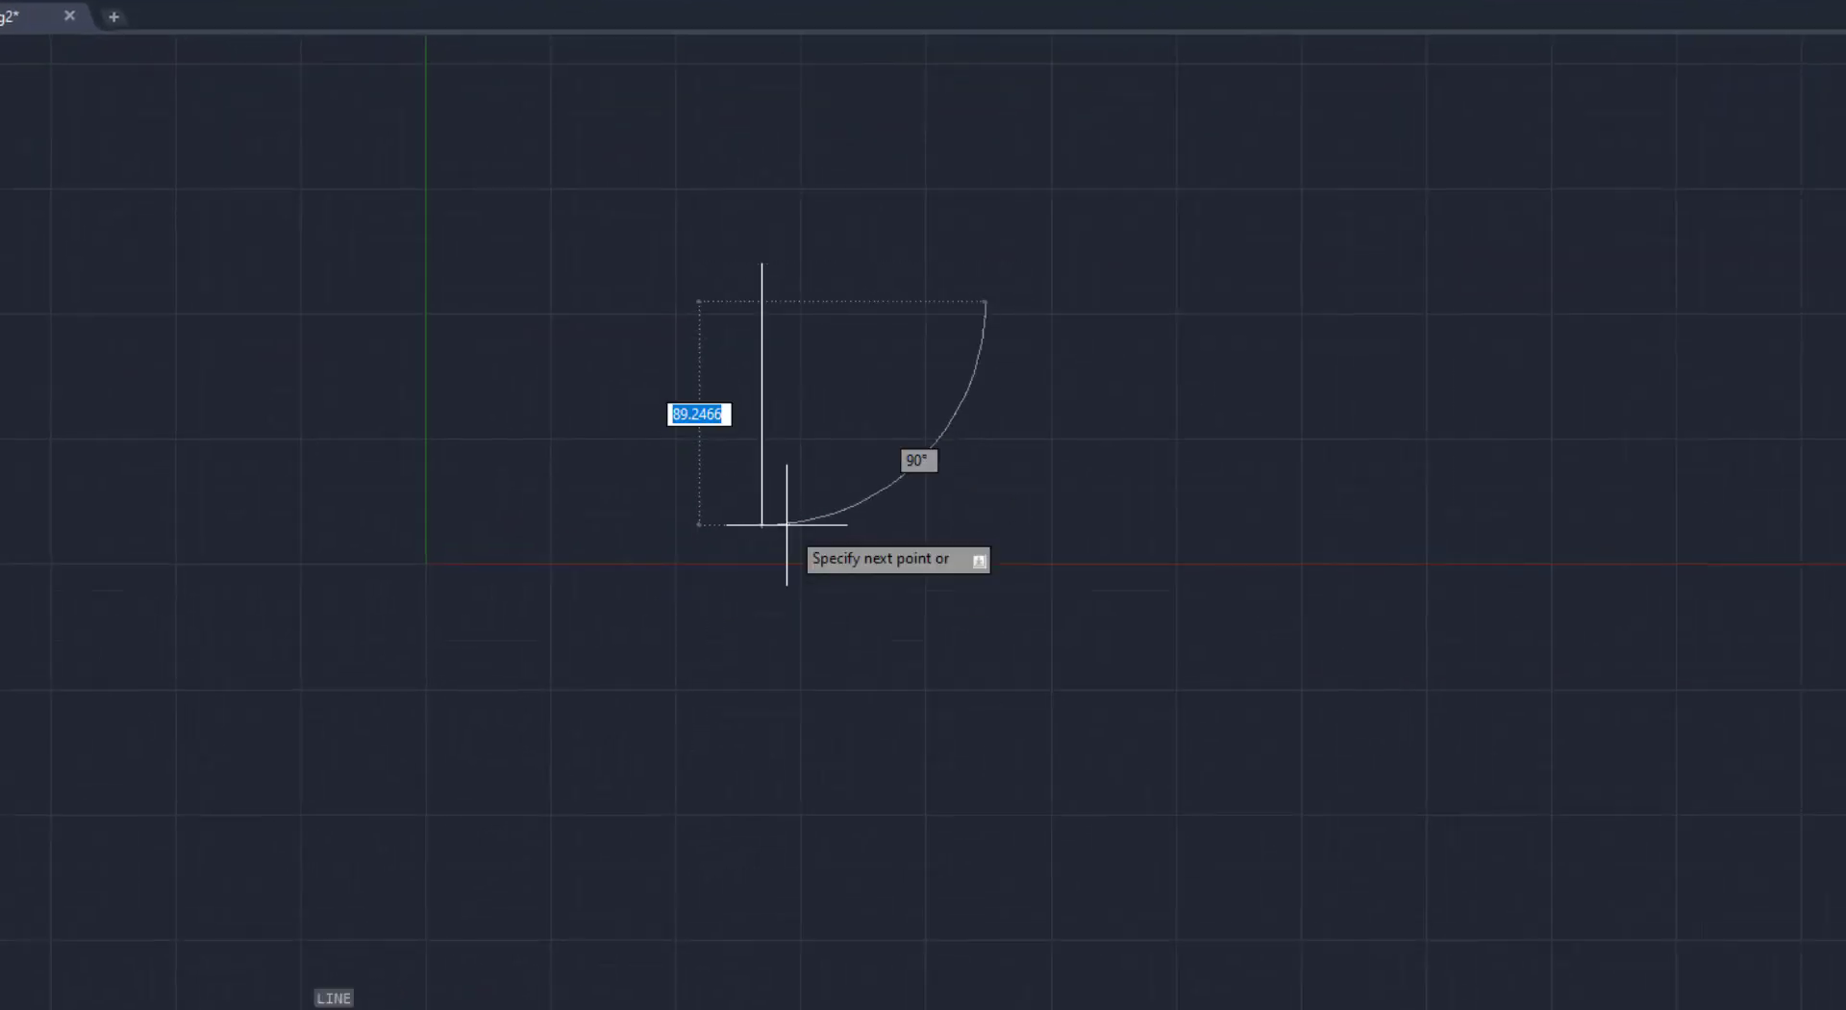
# - Continue the axis line straight down with consecutive segments of 30, 15 and 6 units
pyautogui.scroll(-6, 798, 481)
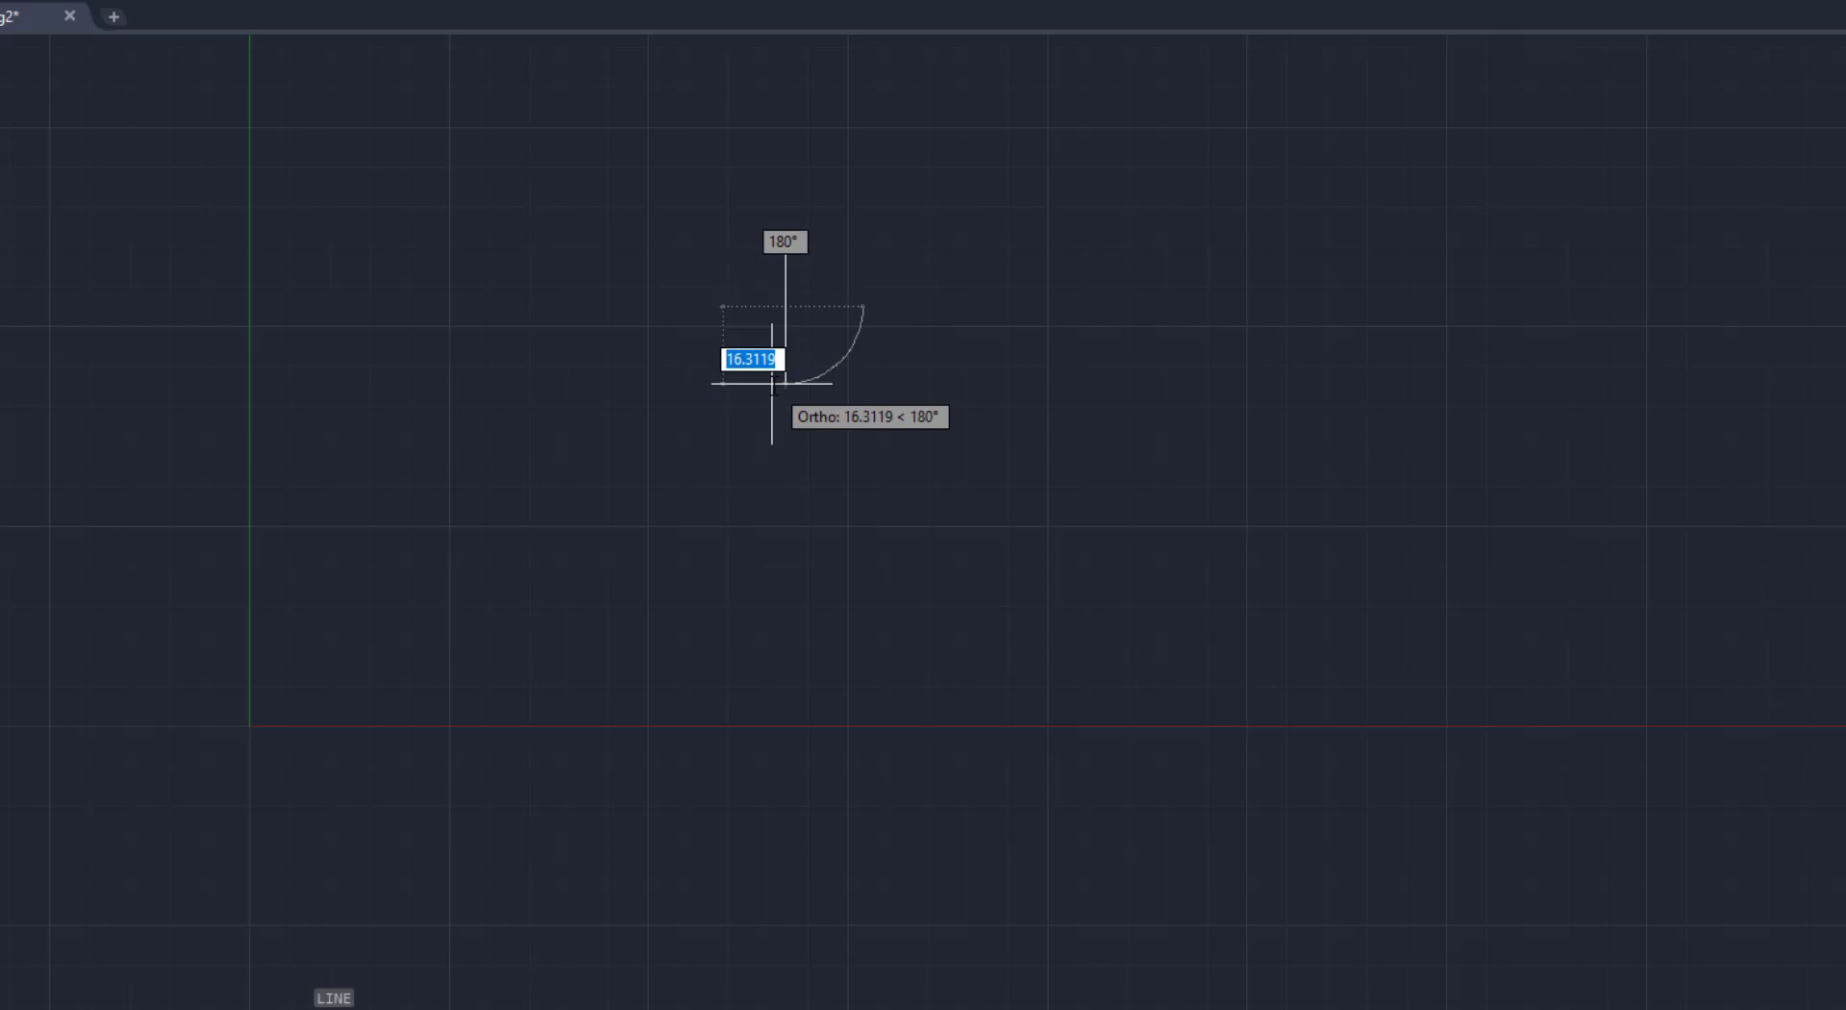
pyautogui.scroll(2, 774, 385)
pyautogui.write('30')
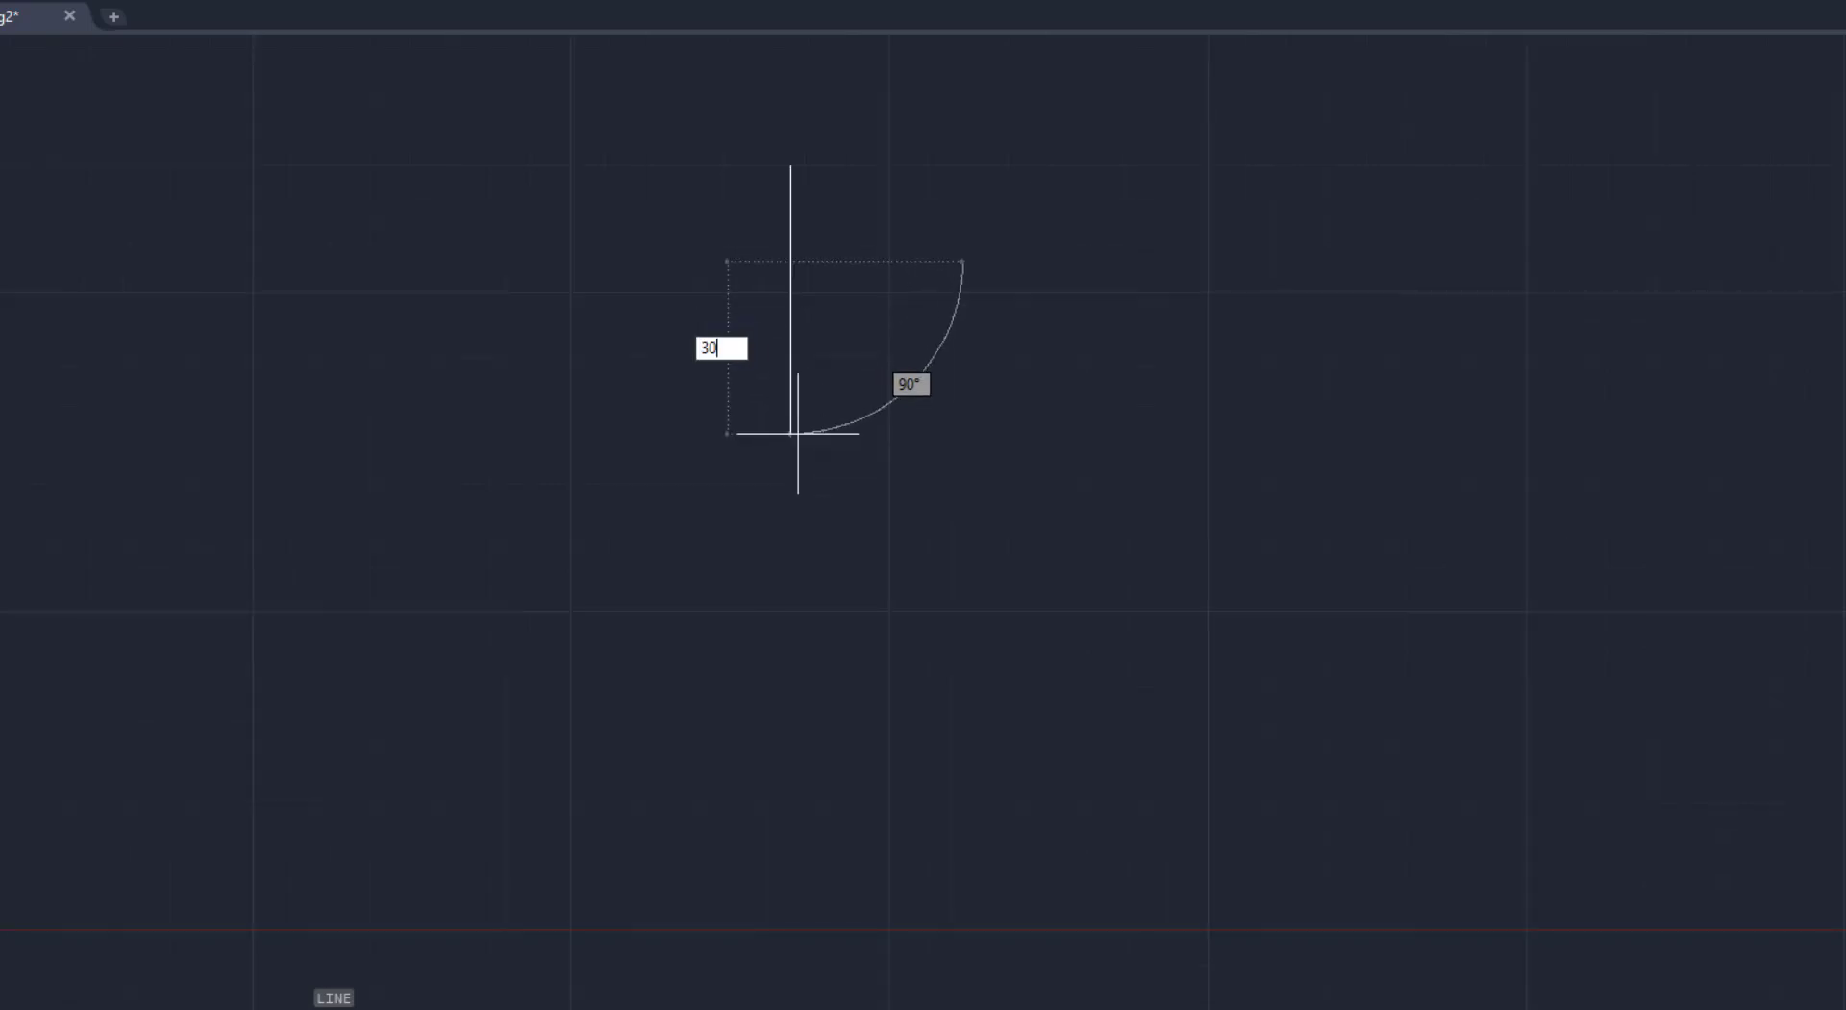
pyautogui.press('Return')
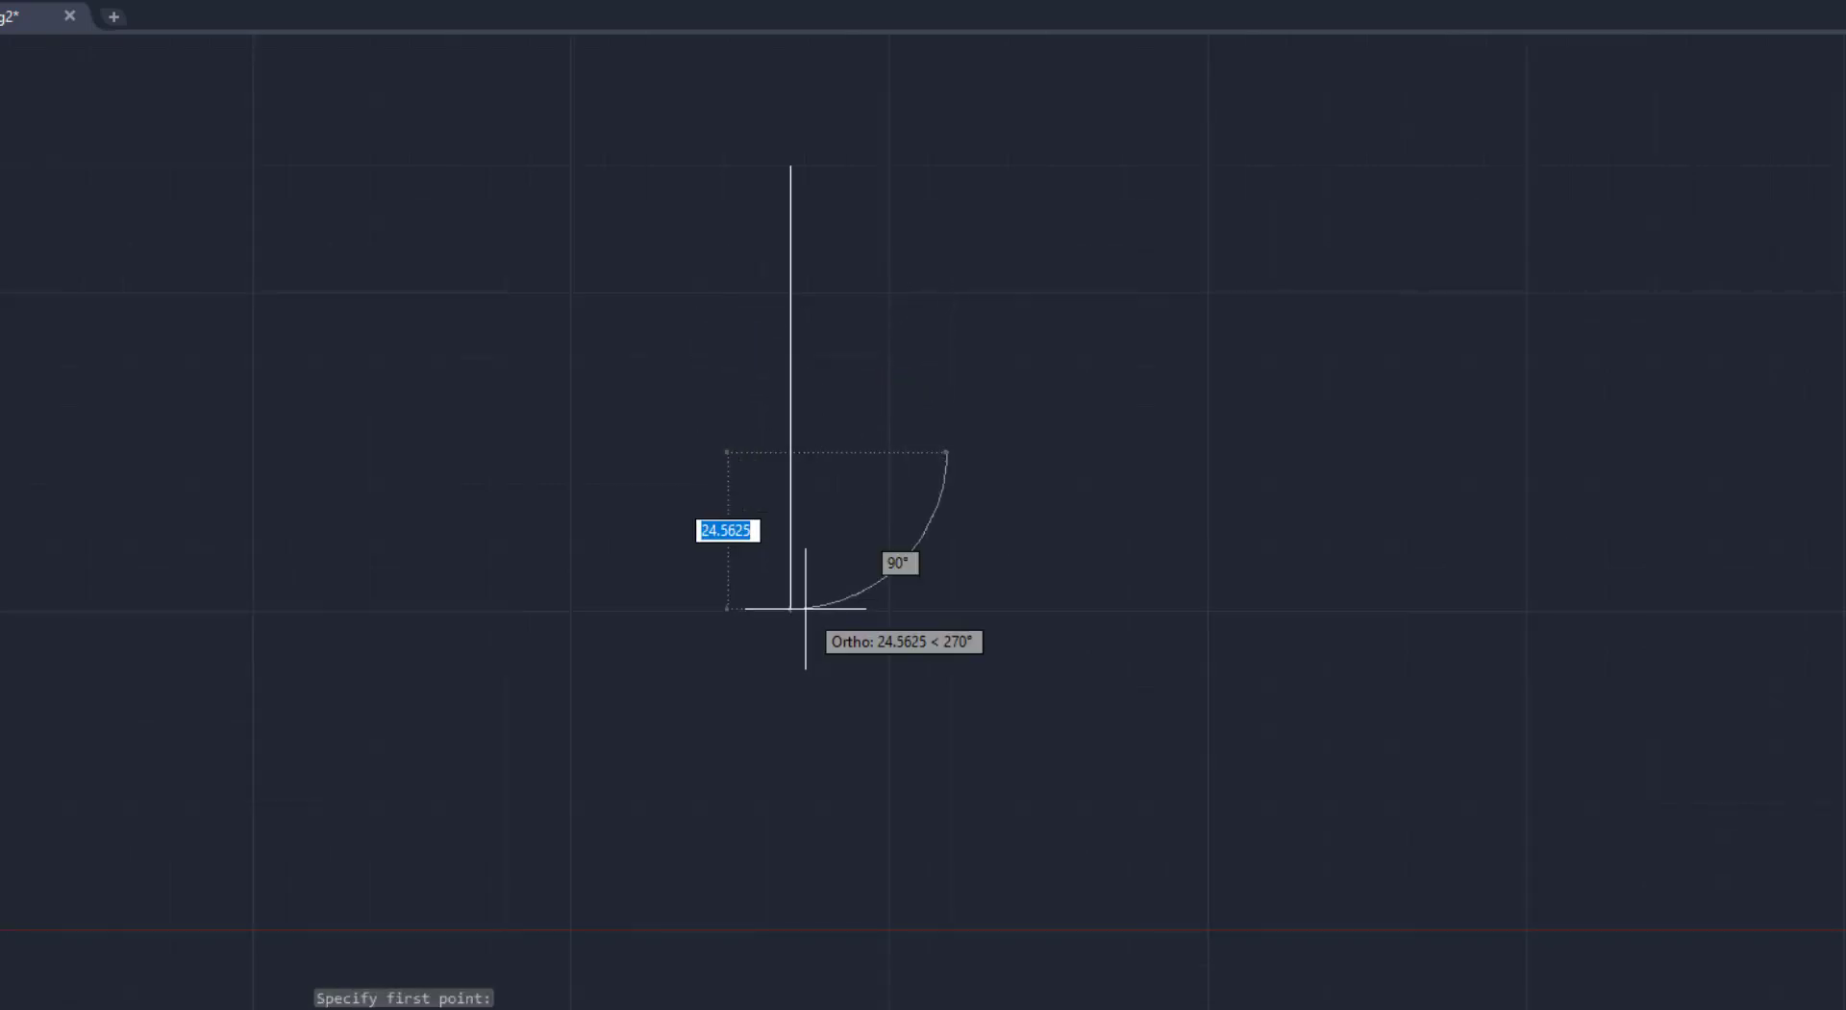
pyautogui.write('15')
pyautogui.press('Return')
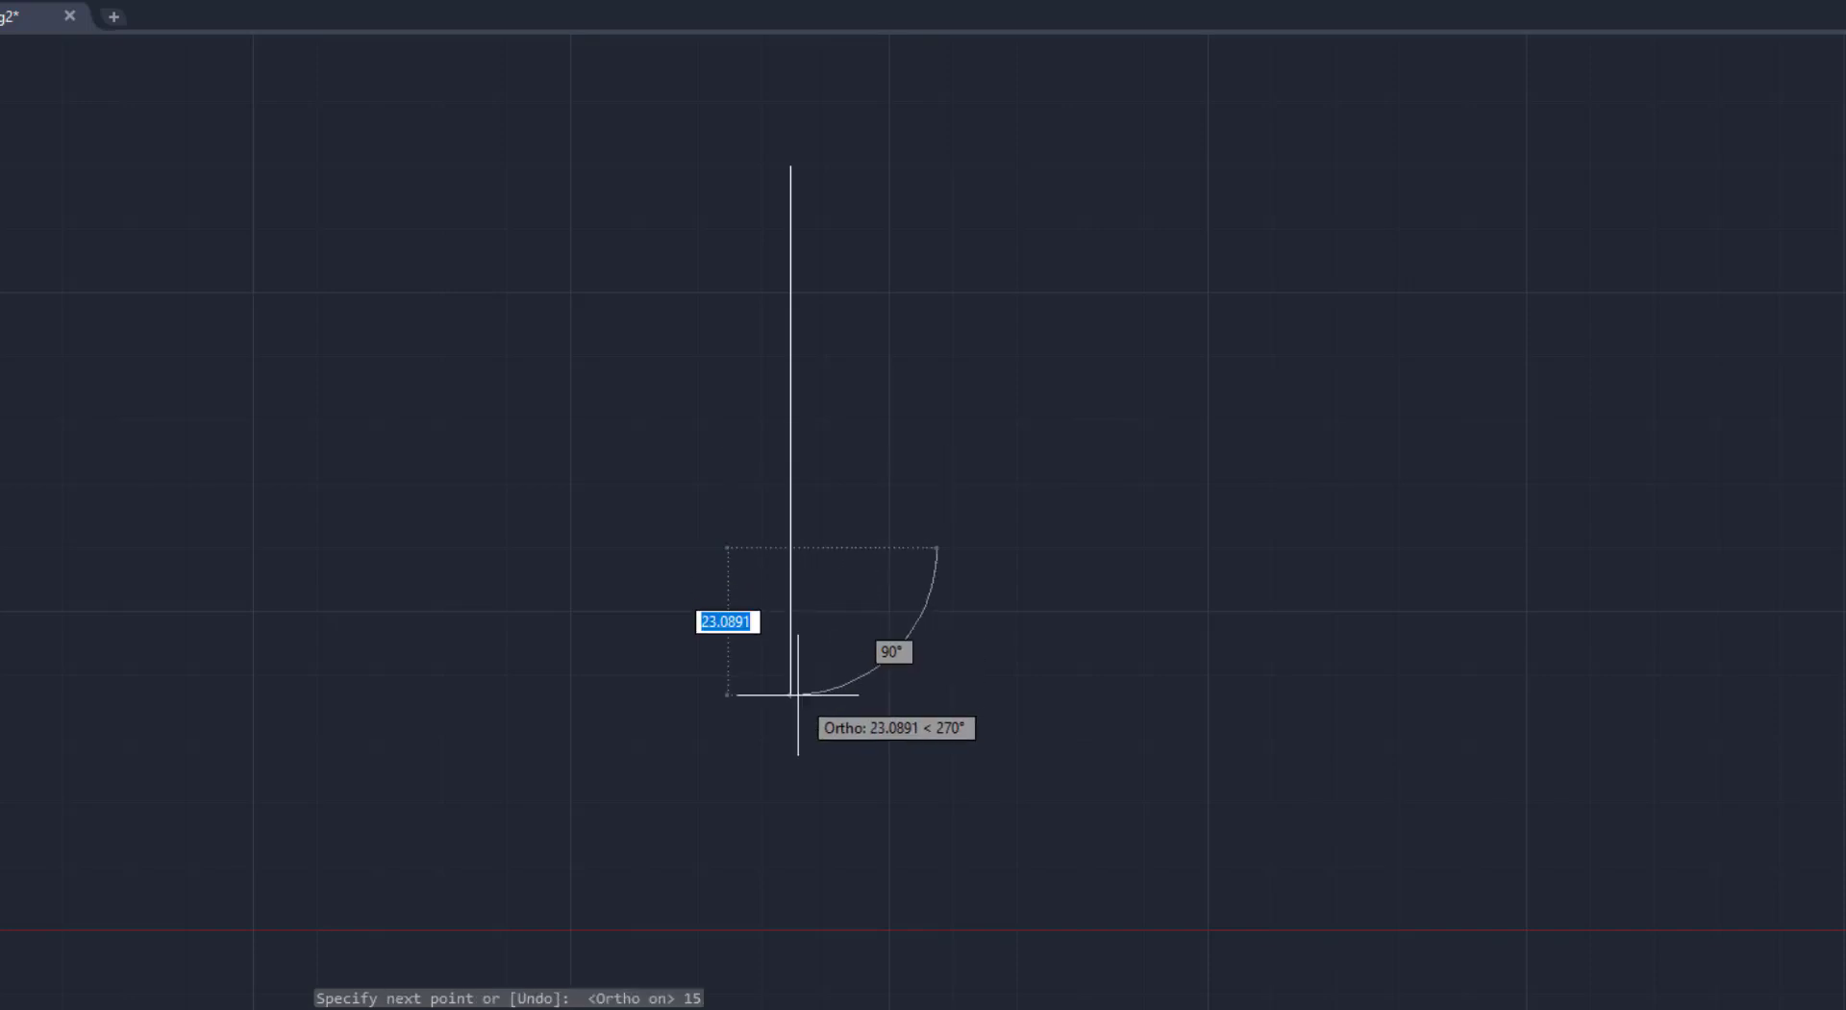
pyautogui.write('6')
pyautogui.press('Return')
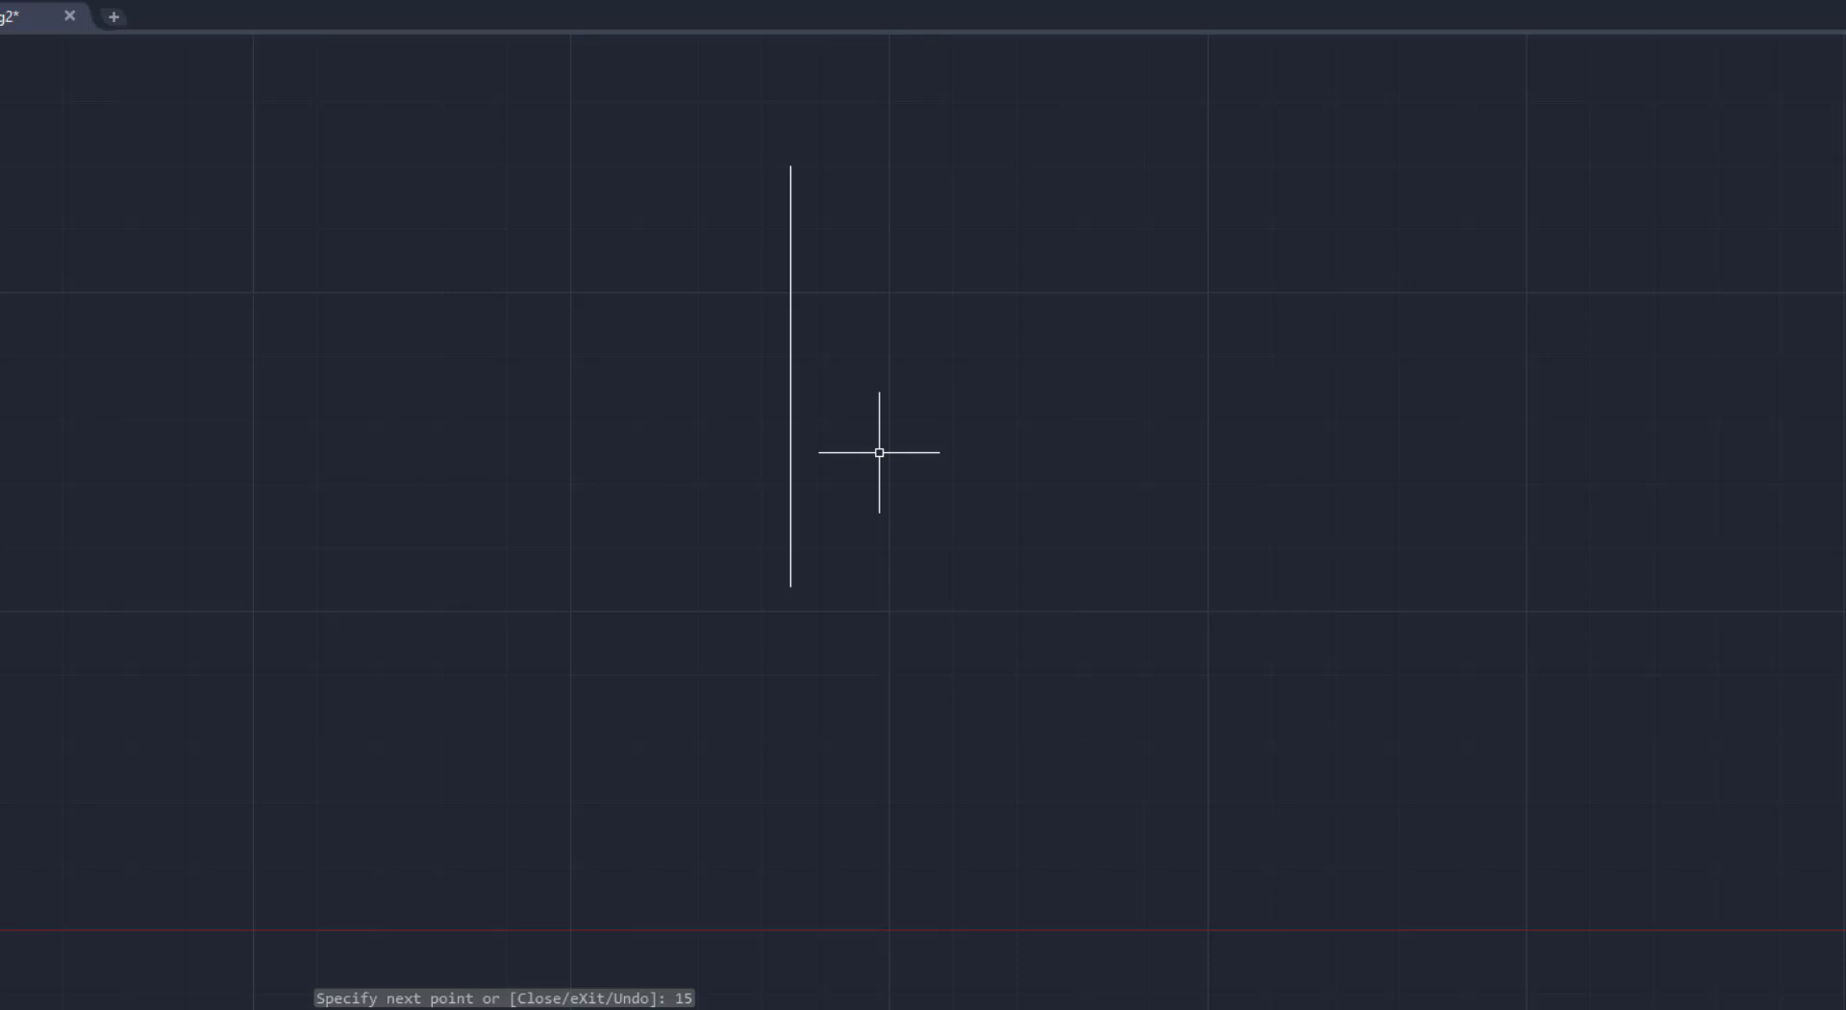
# - Draw a 15-unit horizontal line leftward from the upper end of the vertical axis line, following the PDF drawing
pyautogui.moveTo(879, 452); pyautogui.dragTo(898, 462, button='middle')
pyautogui.hotkey('alt', 'Tab')
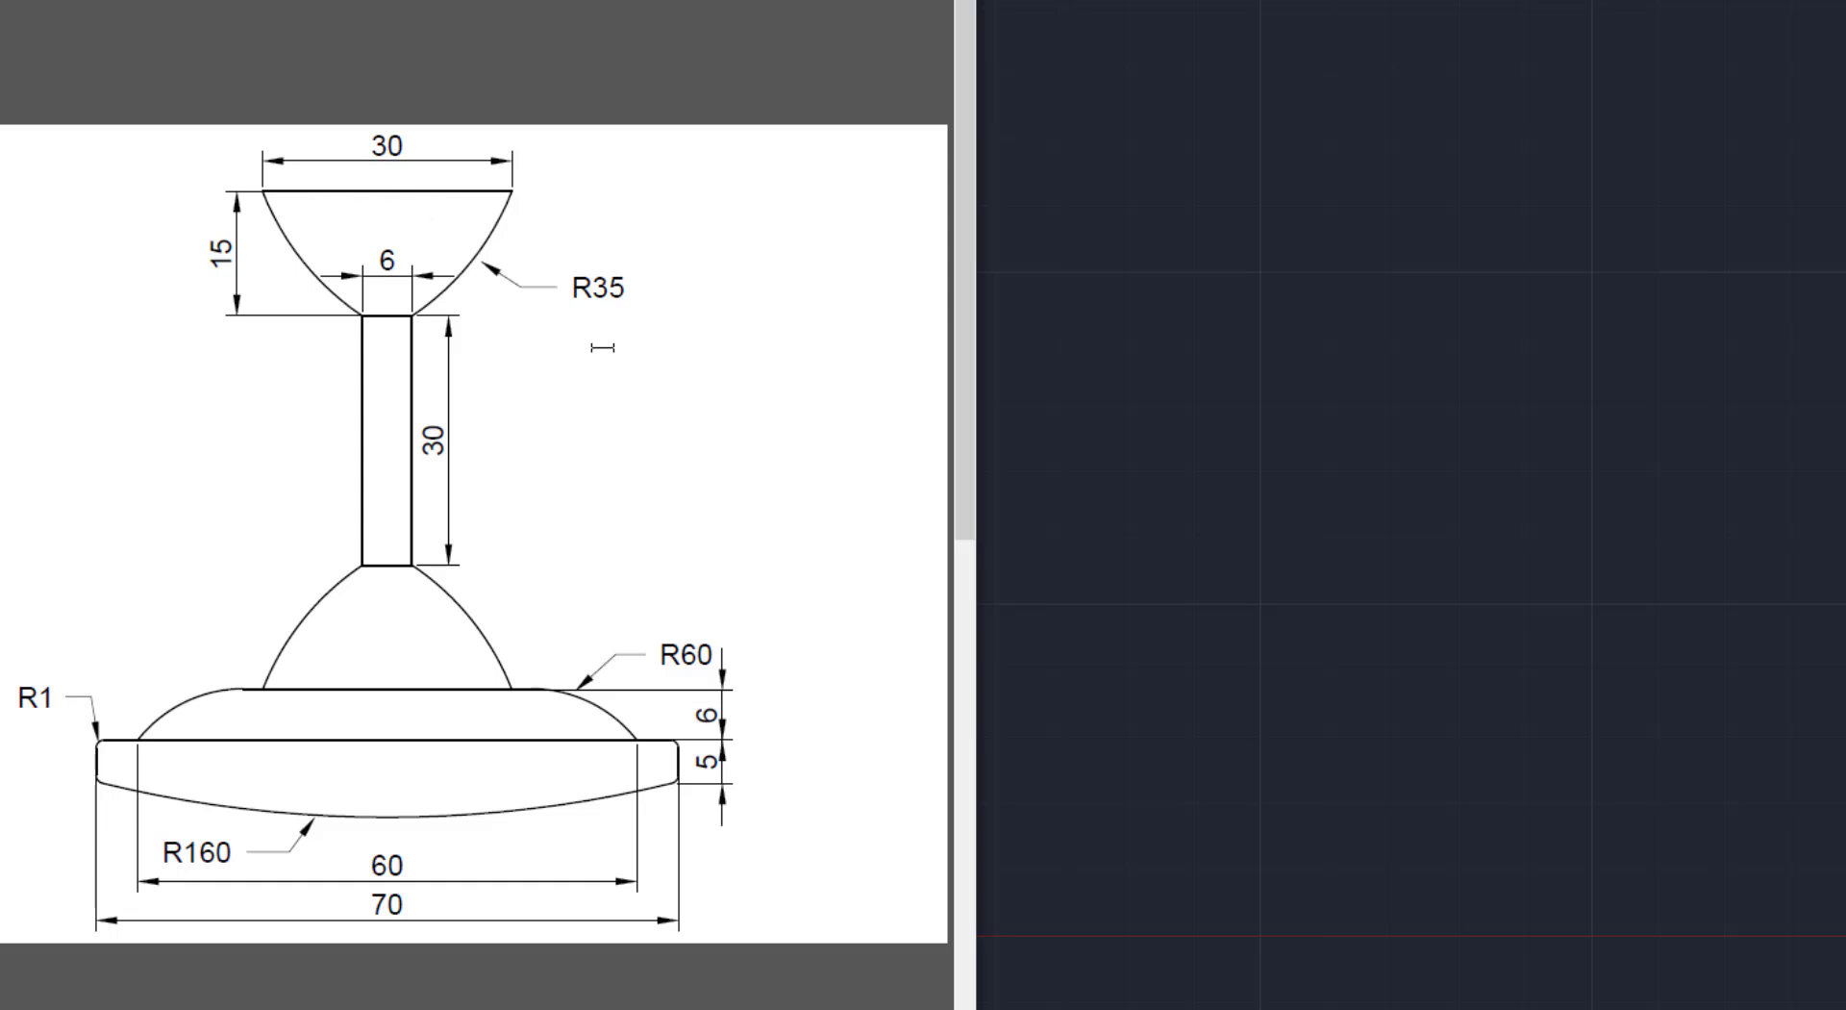
pyautogui.click(1254, 538)
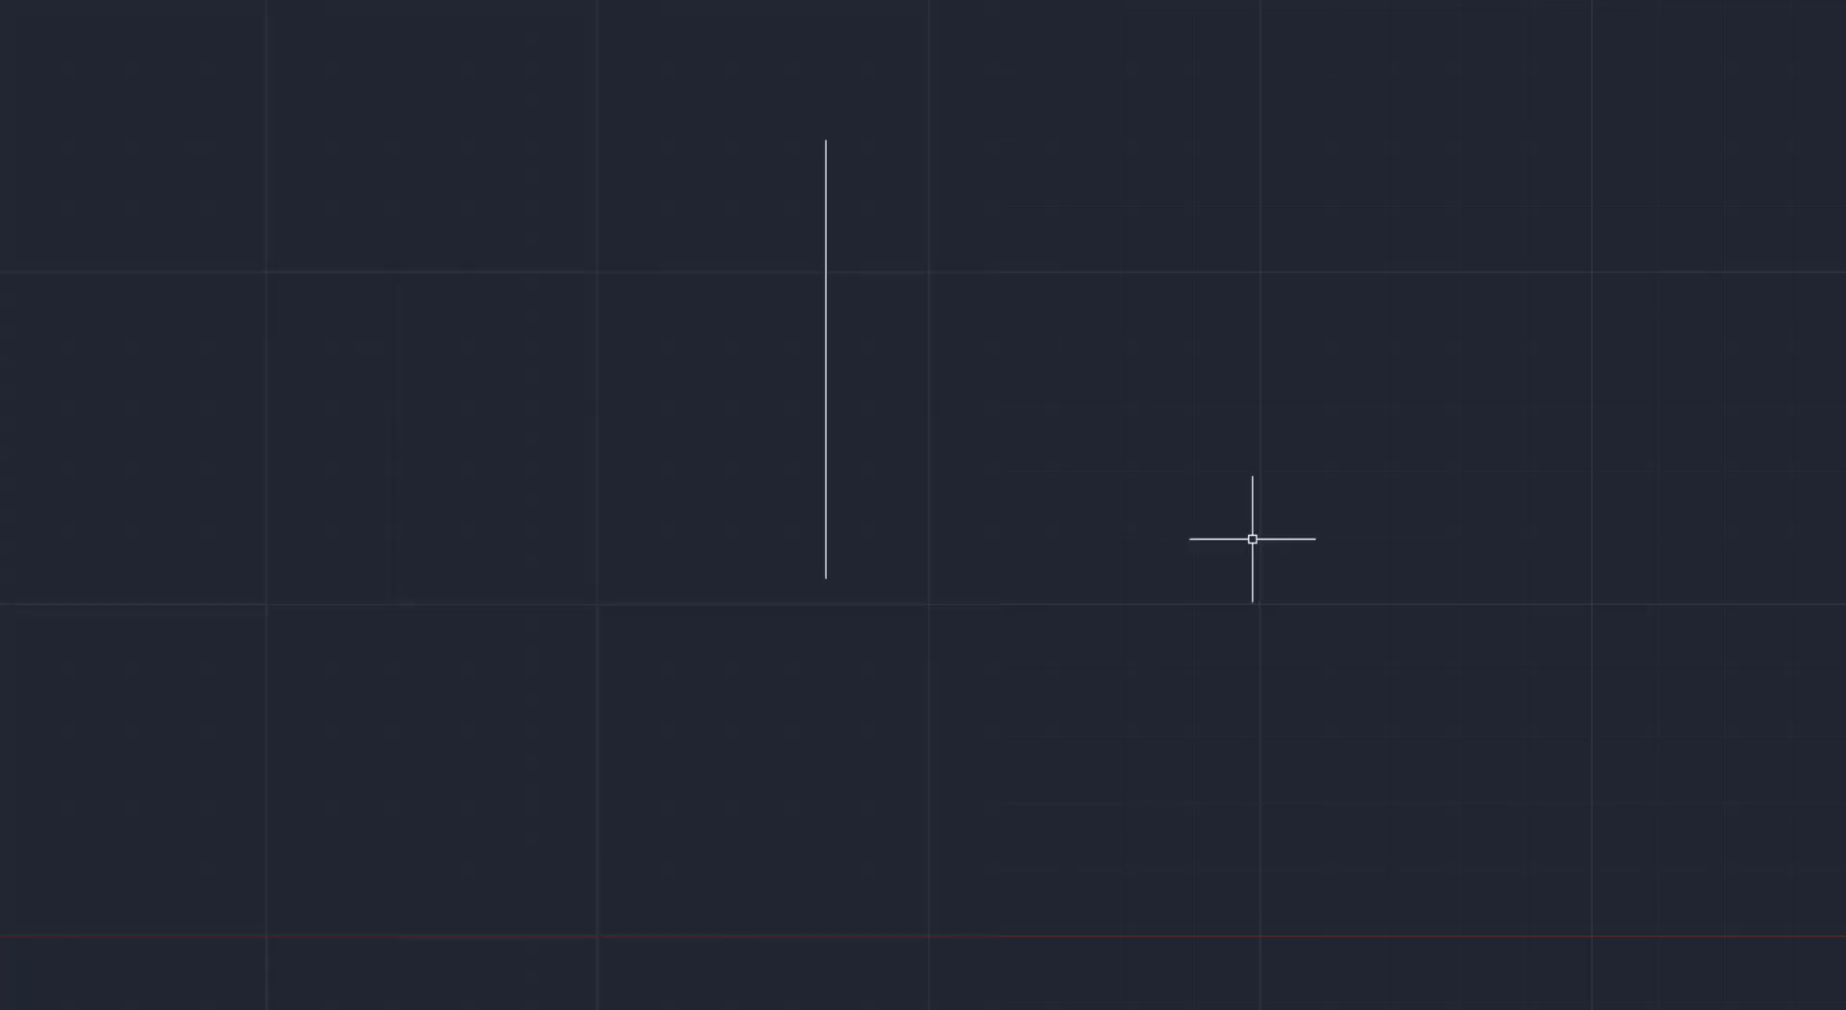
pyautogui.write('l')
pyautogui.press('Return')
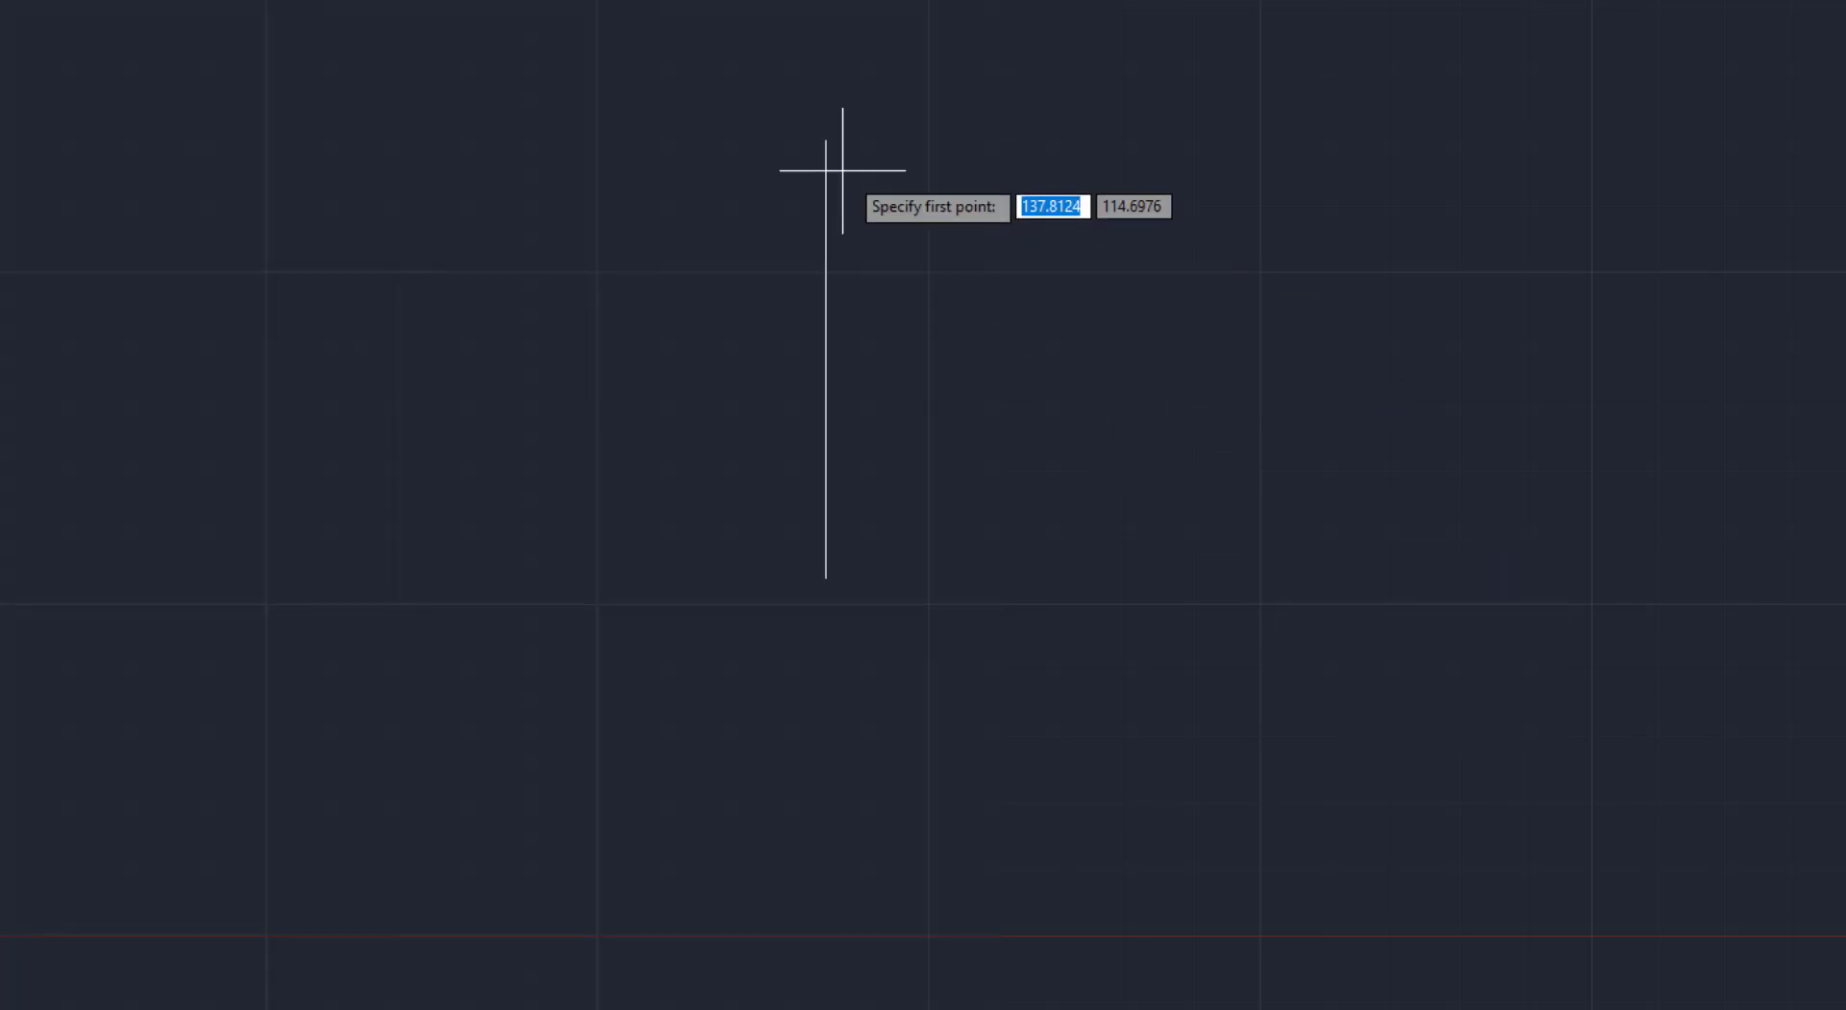
pyautogui.click(826, 140)
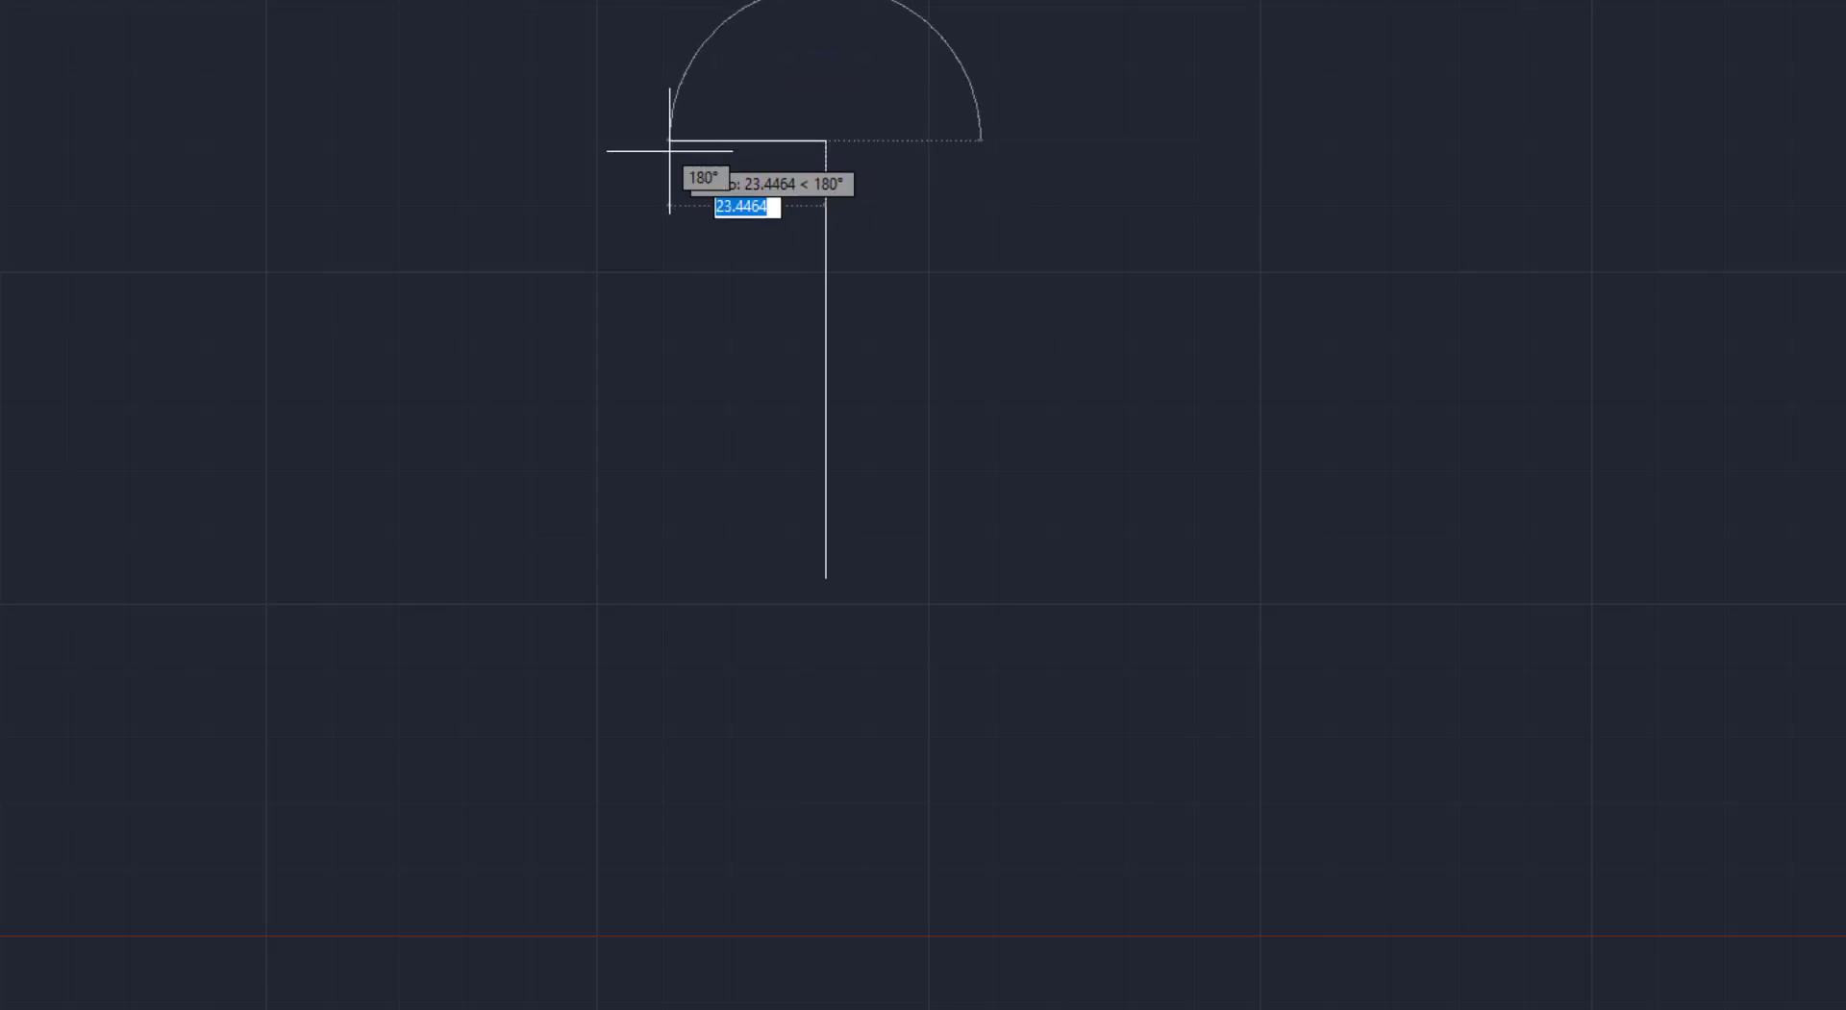
pyautogui.write('15')
pyautogui.press('Return')
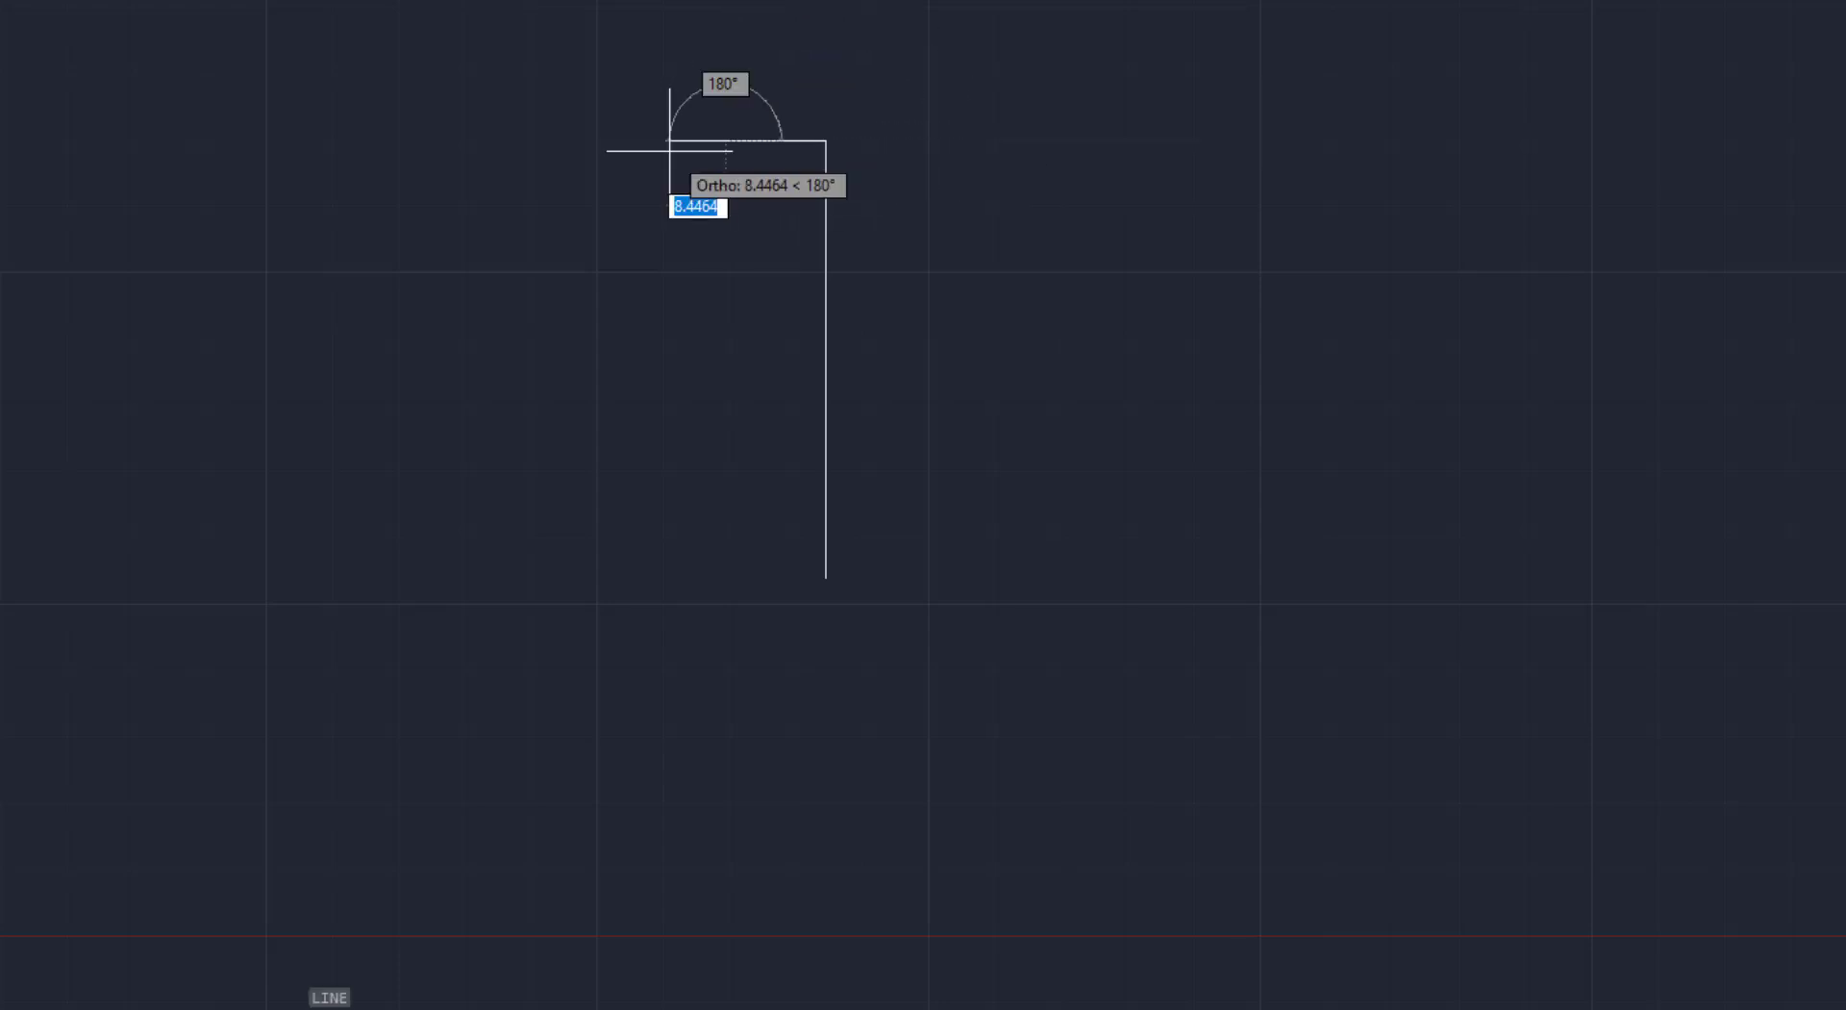
pyautogui.press('Escape')
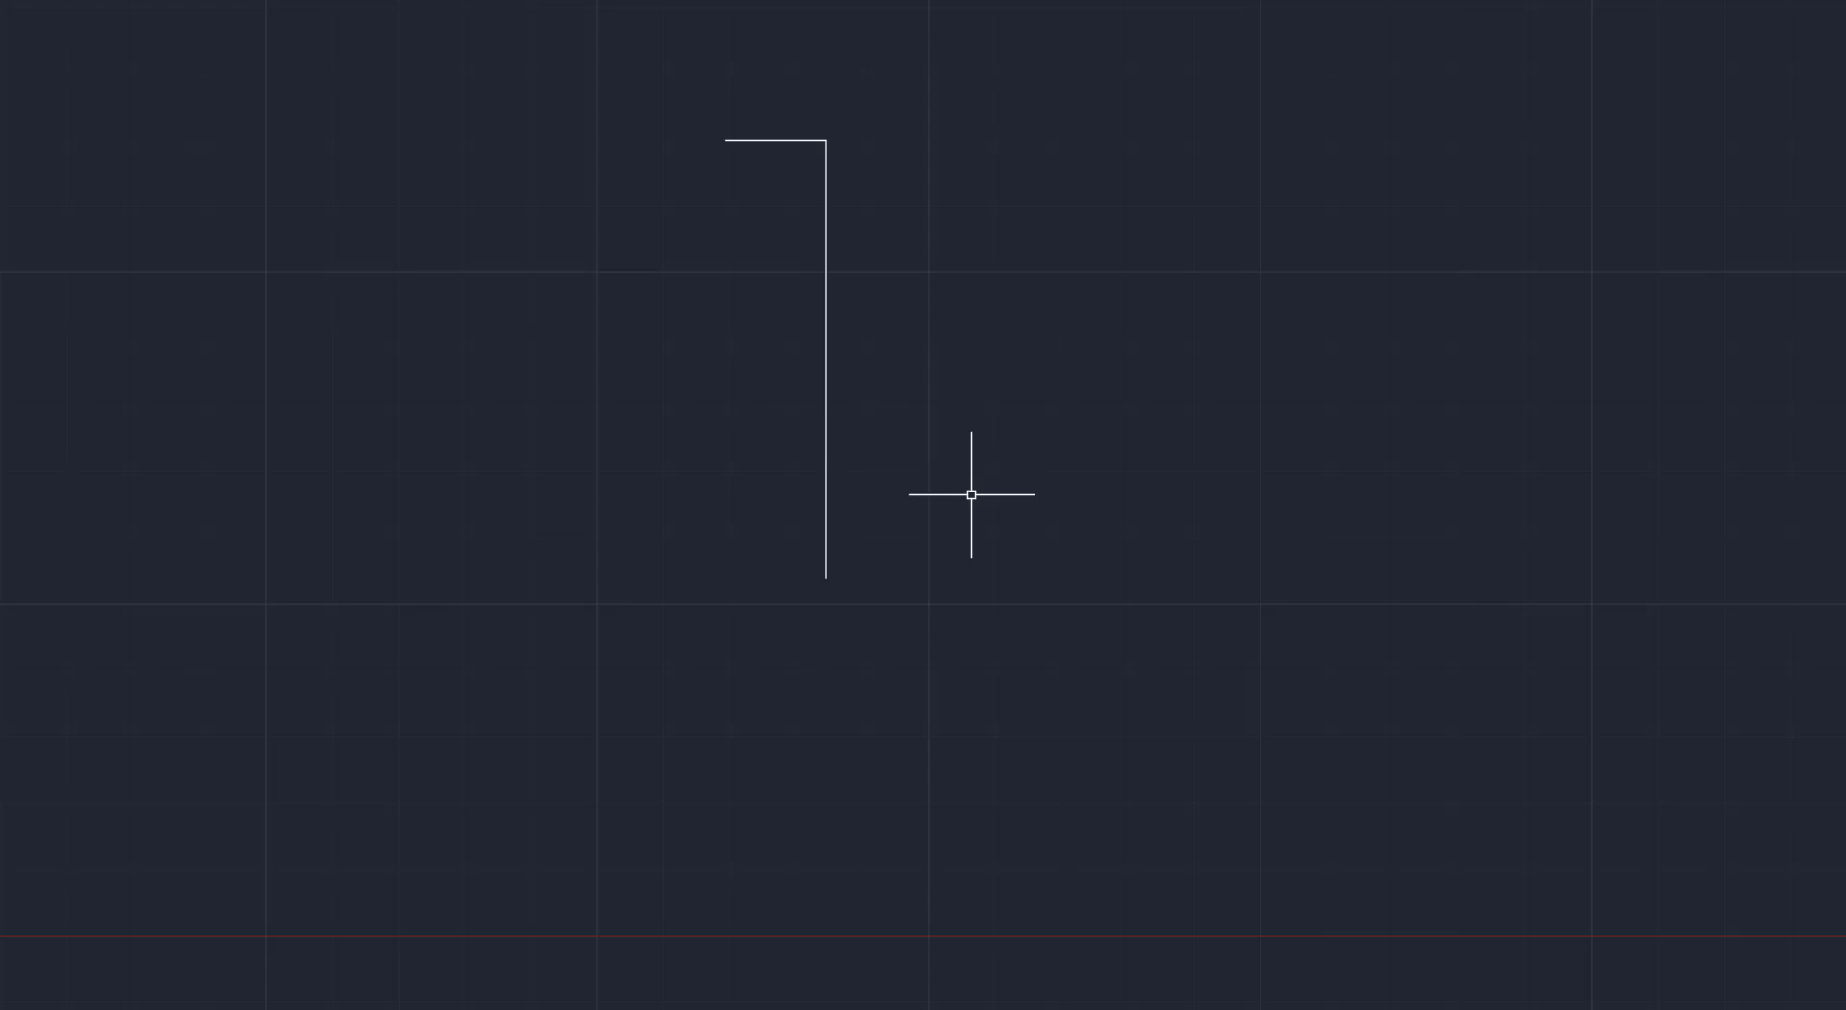
# - Offset the 30-unit middle segment of the vertical axis line 3 units to its left
pyautogui.write('O')
pyautogui.press('Return')
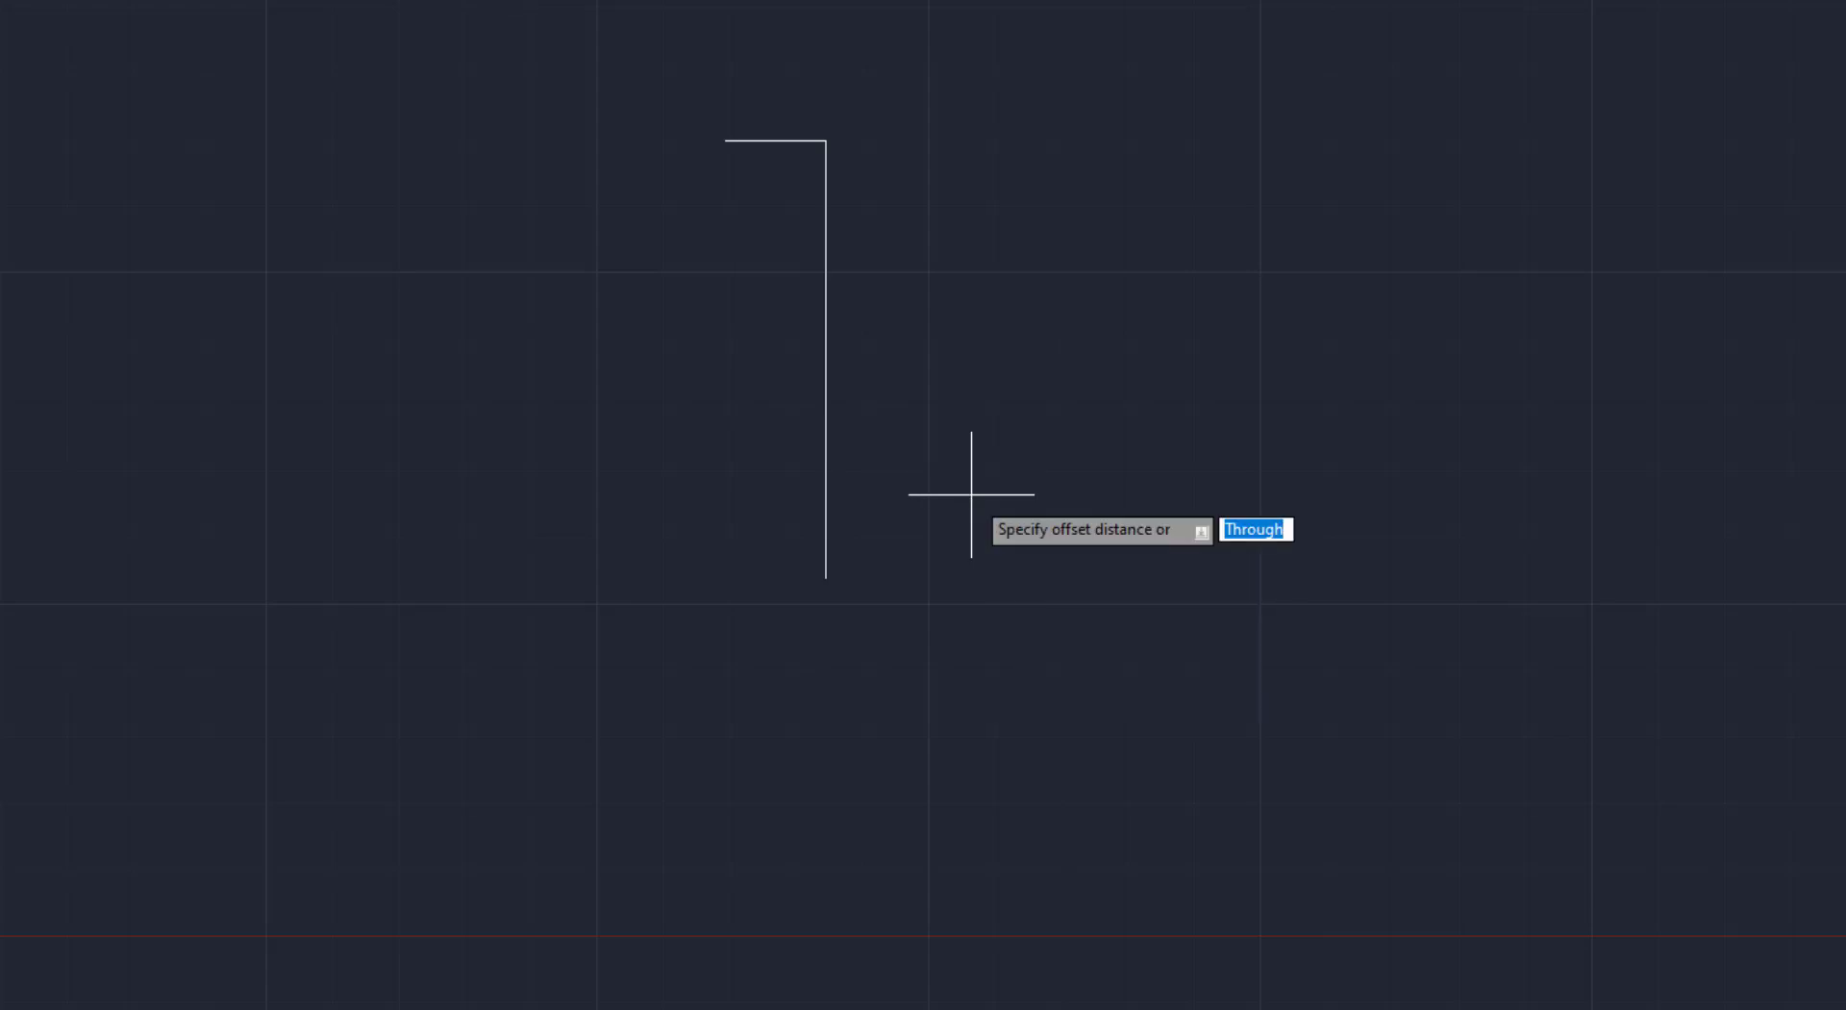
pyautogui.write('3')
pyautogui.press('Return')
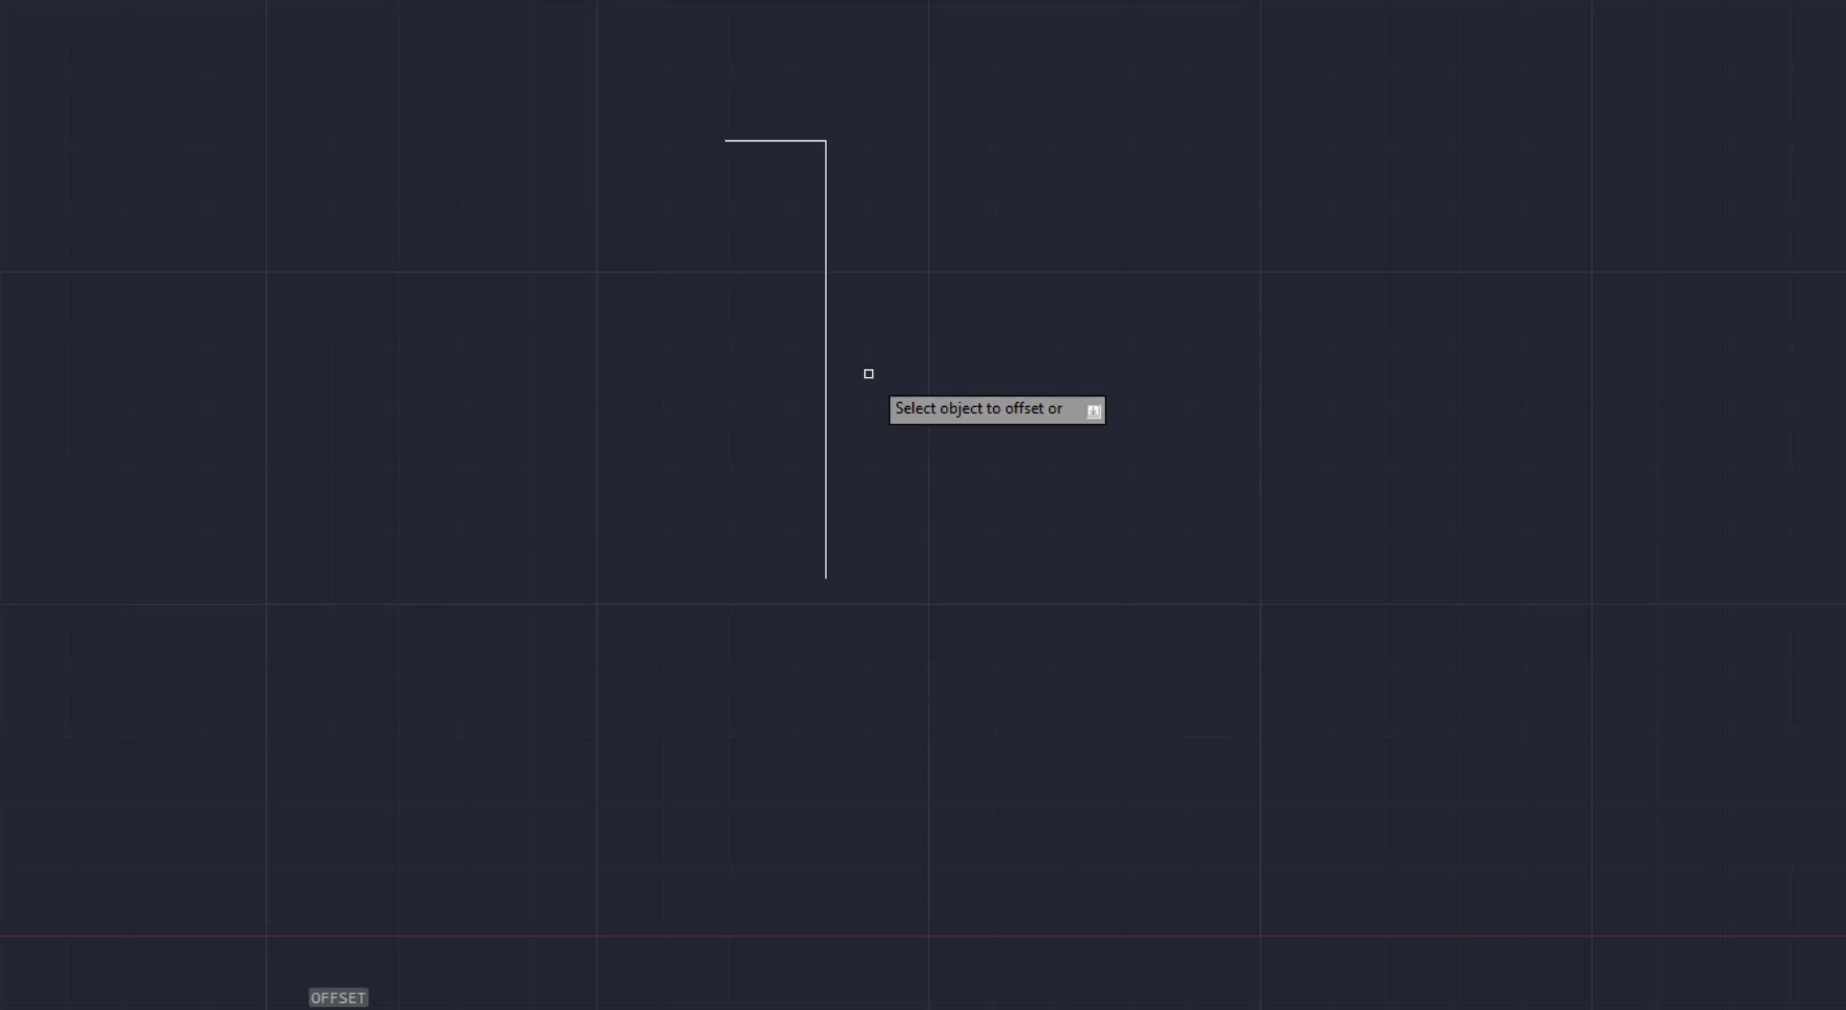
pyautogui.click(826, 329)
pyautogui.click(748, 339)
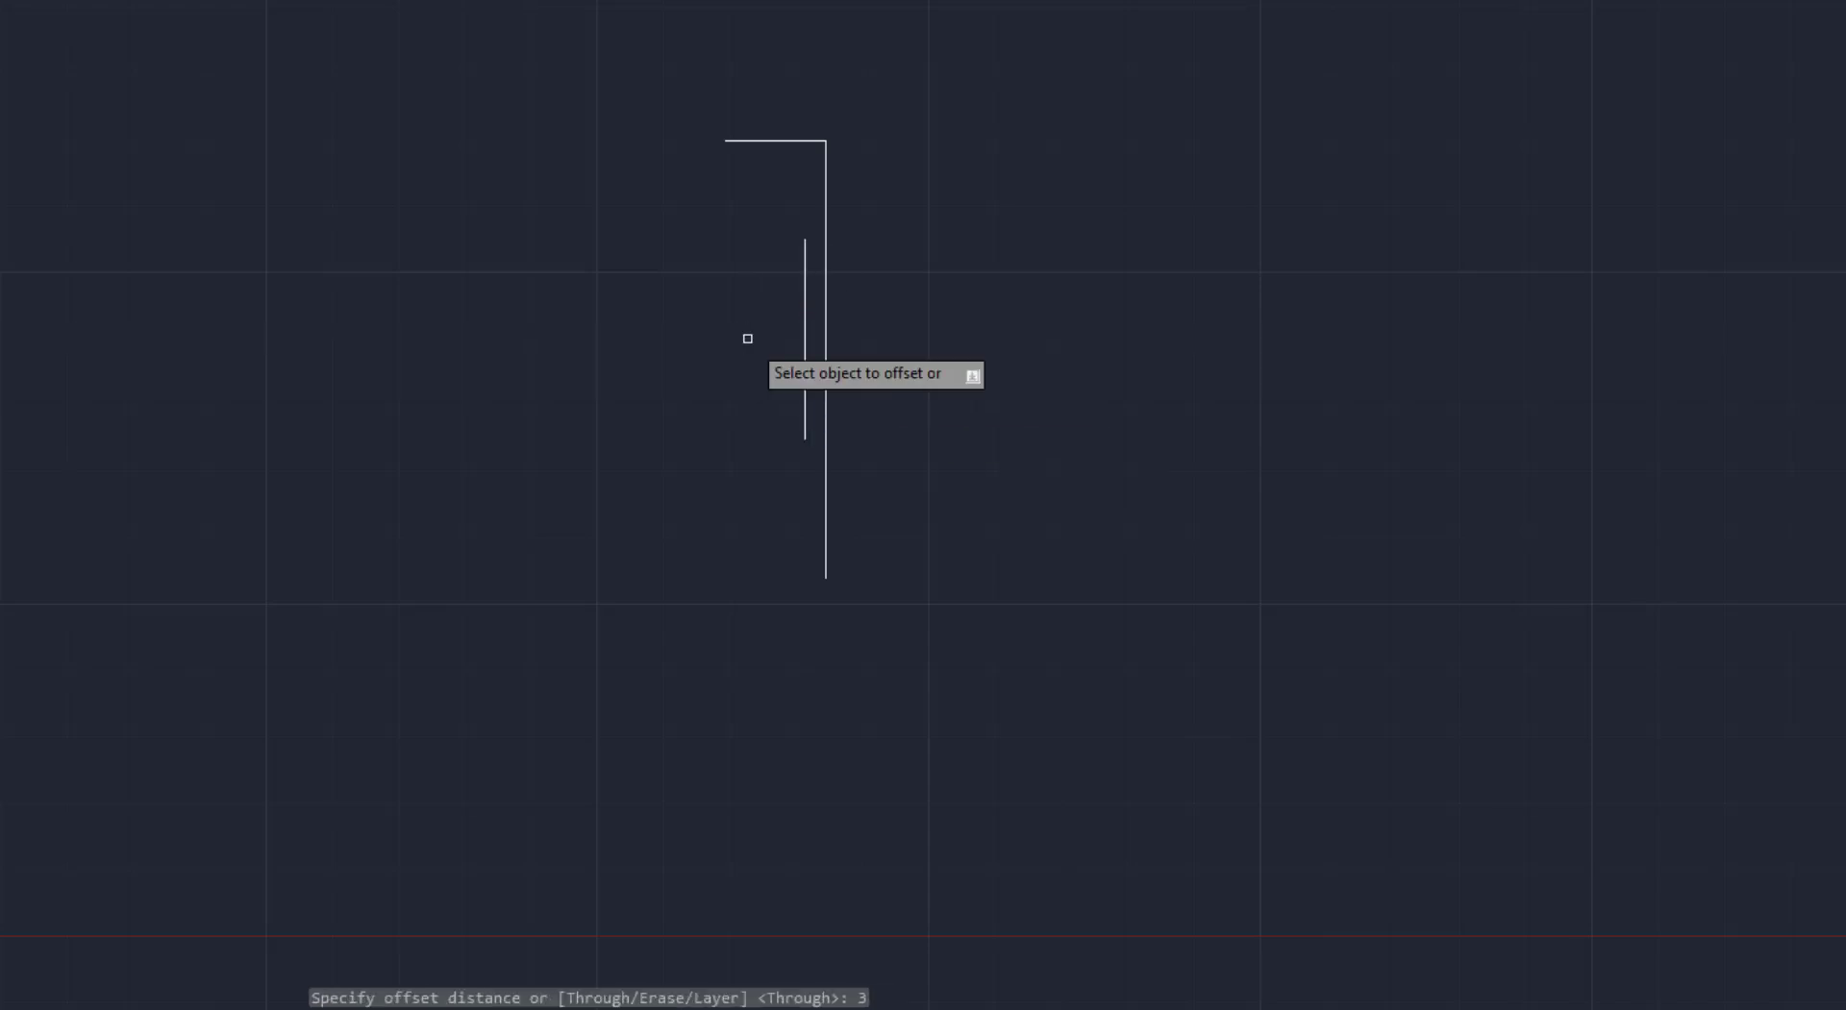
# - Draw a start-end-radius arc of radius 35 from the free end of the 15-unit horizontal line to the upper end of the offset line
pyautogui.scroll(2, 774, 180)
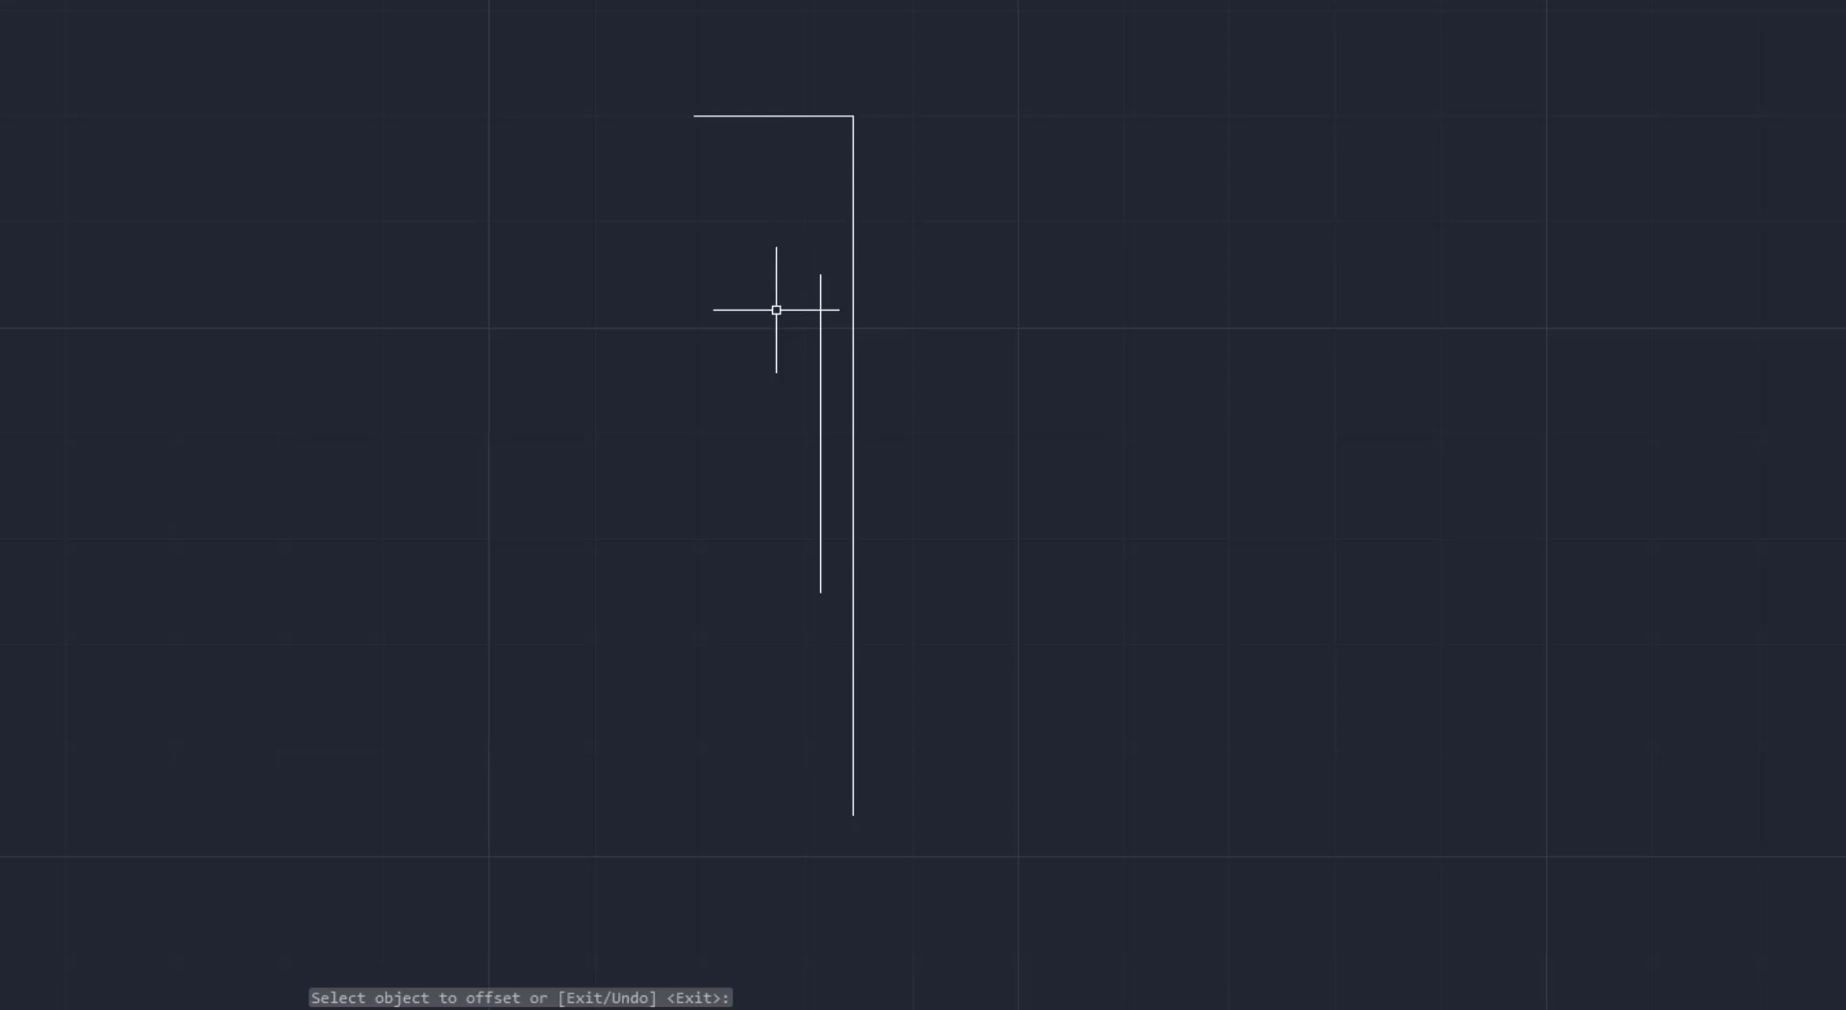
pyautogui.click(745, 1007)
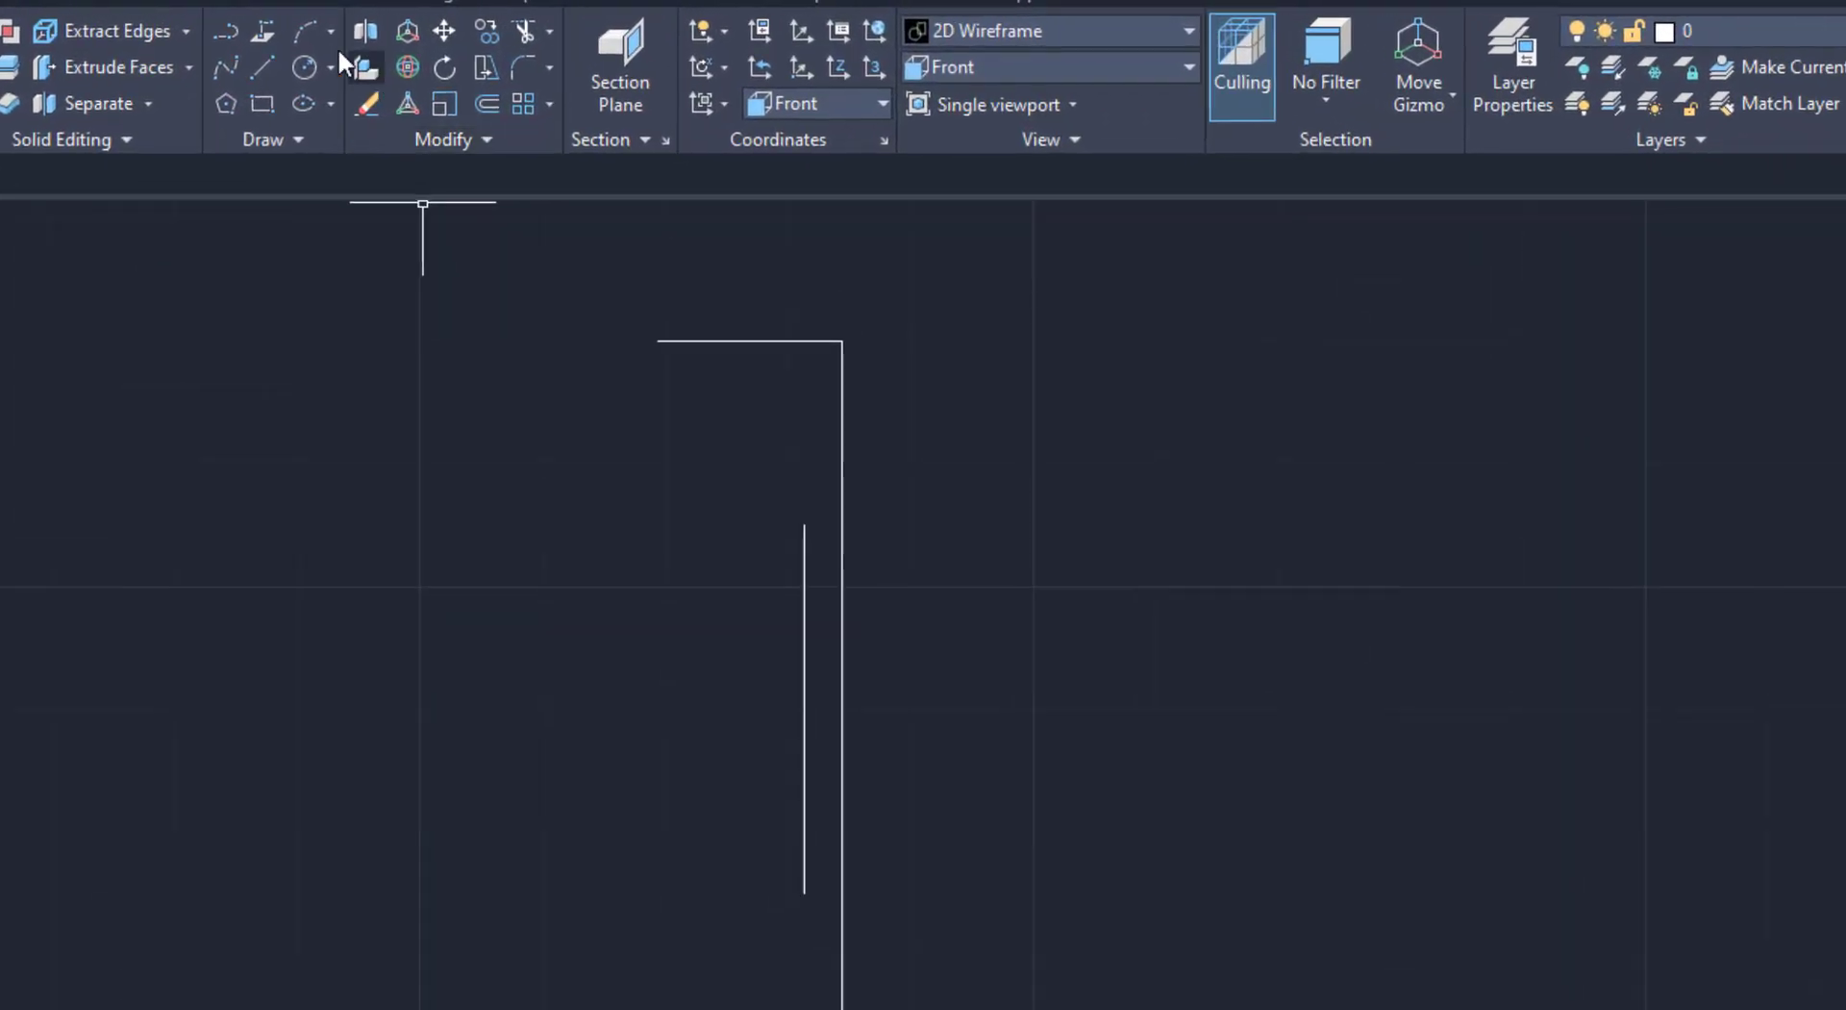
pyautogui.click(330, 31)
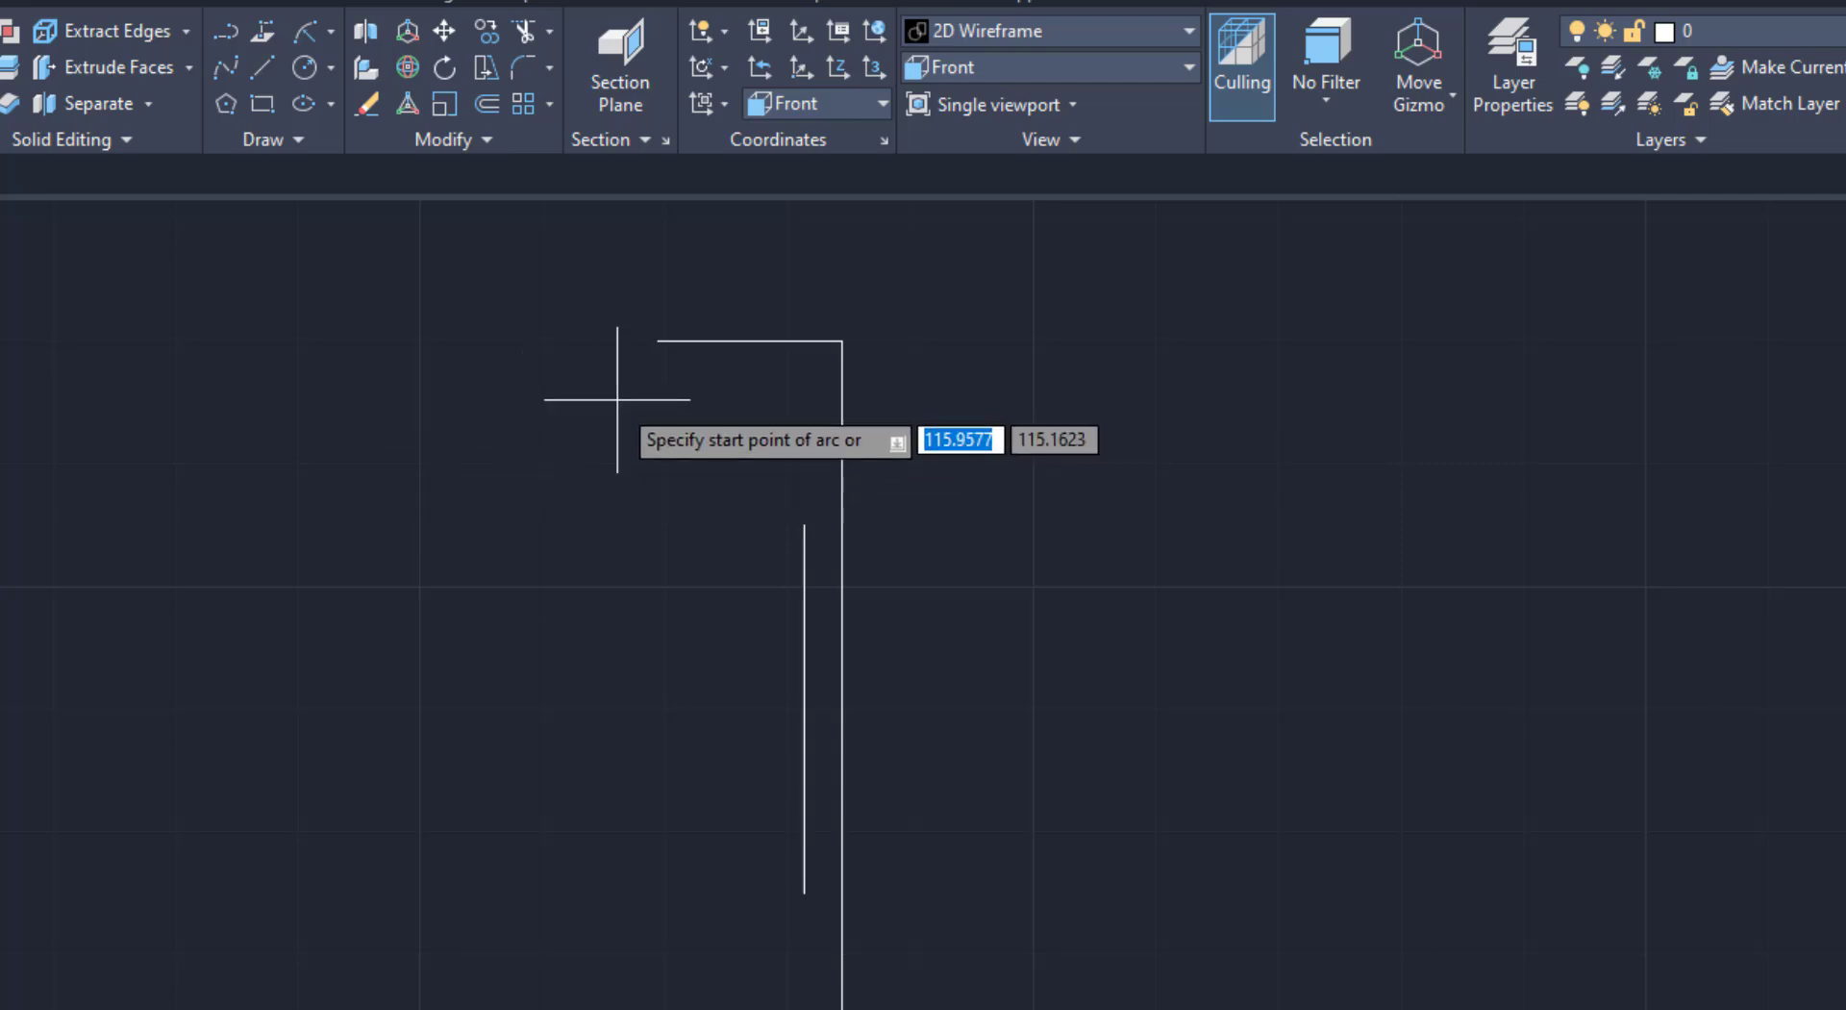
pyautogui.click(655, 343)
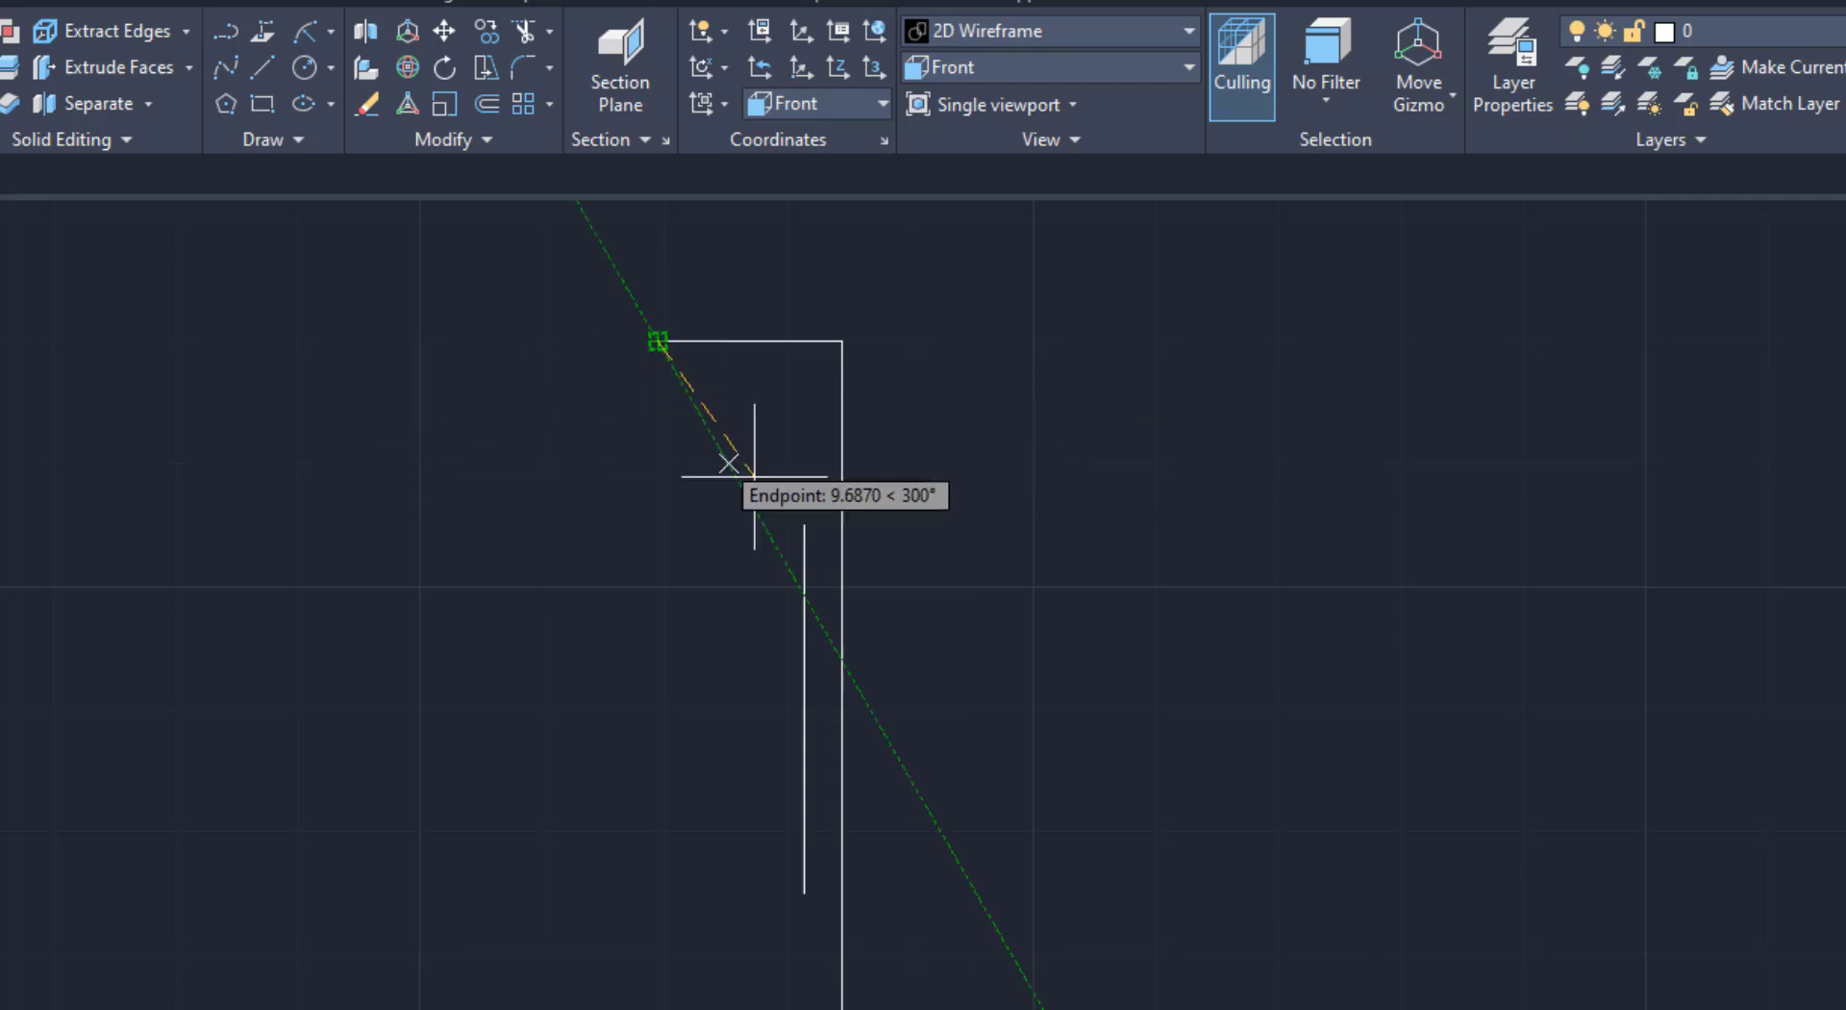
pyautogui.click(808, 479)
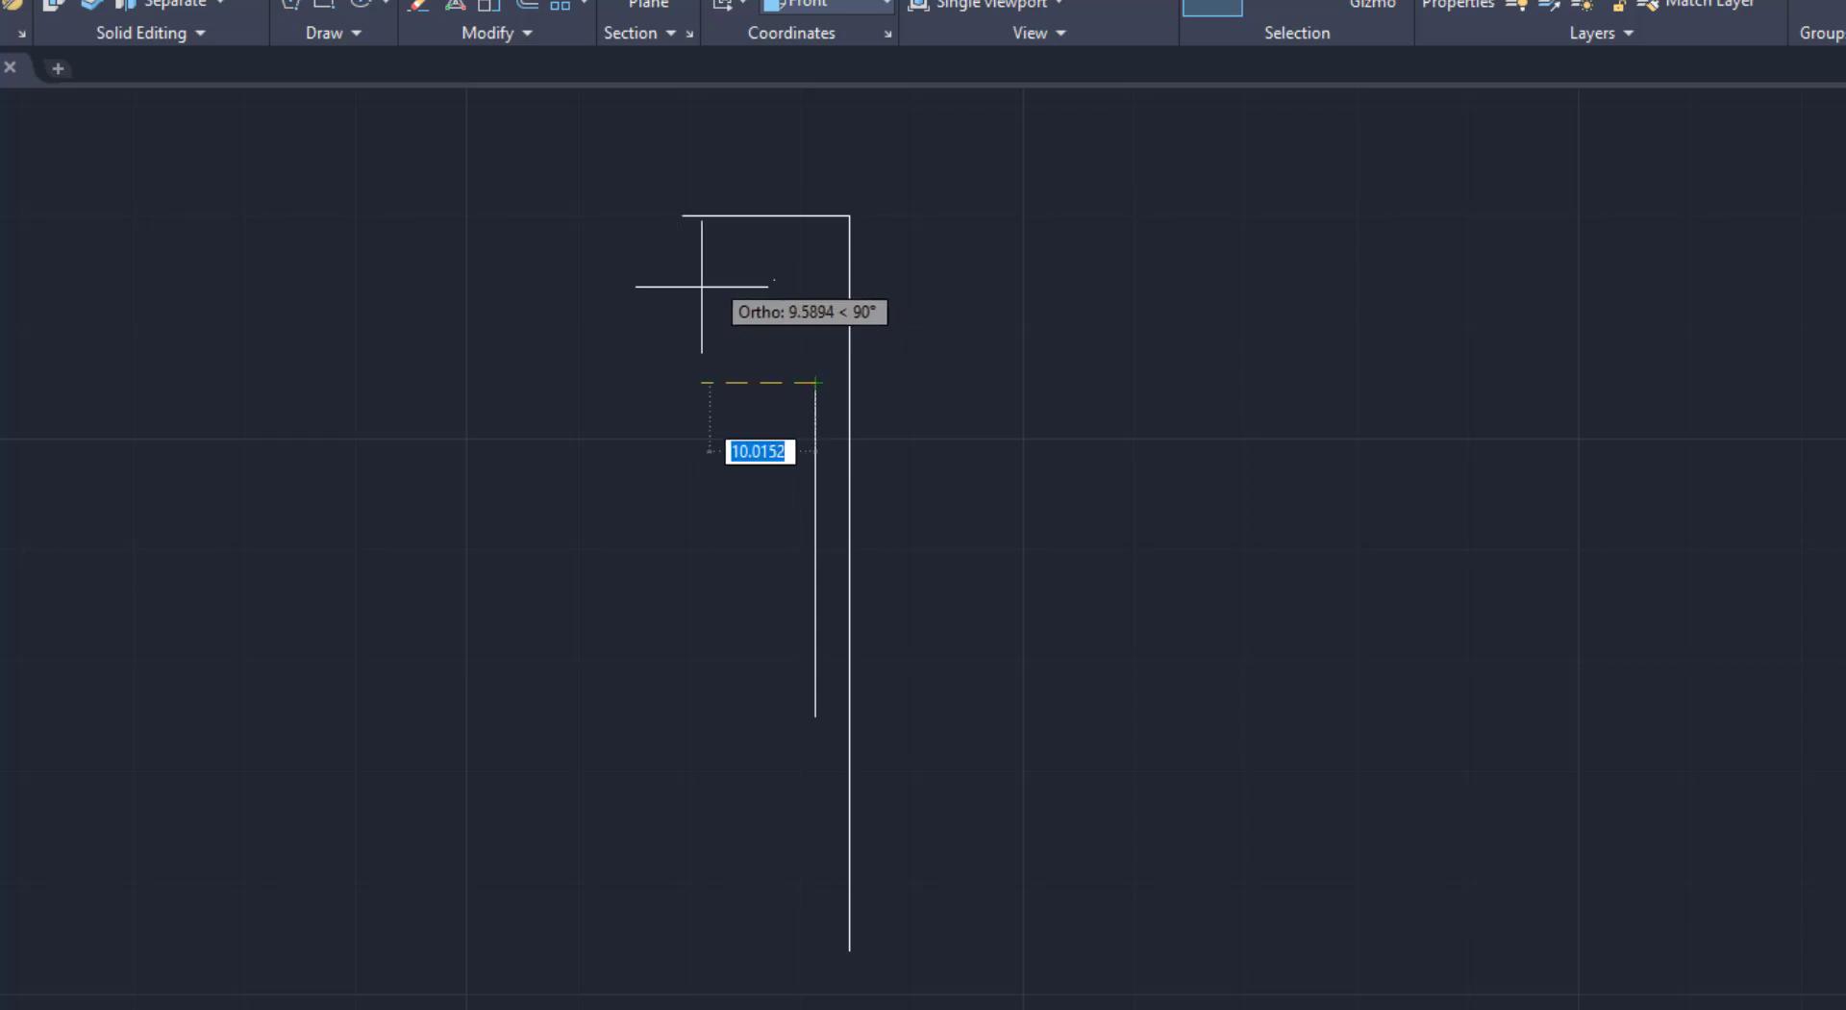
pyautogui.write('35')
pyautogui.press('Return')
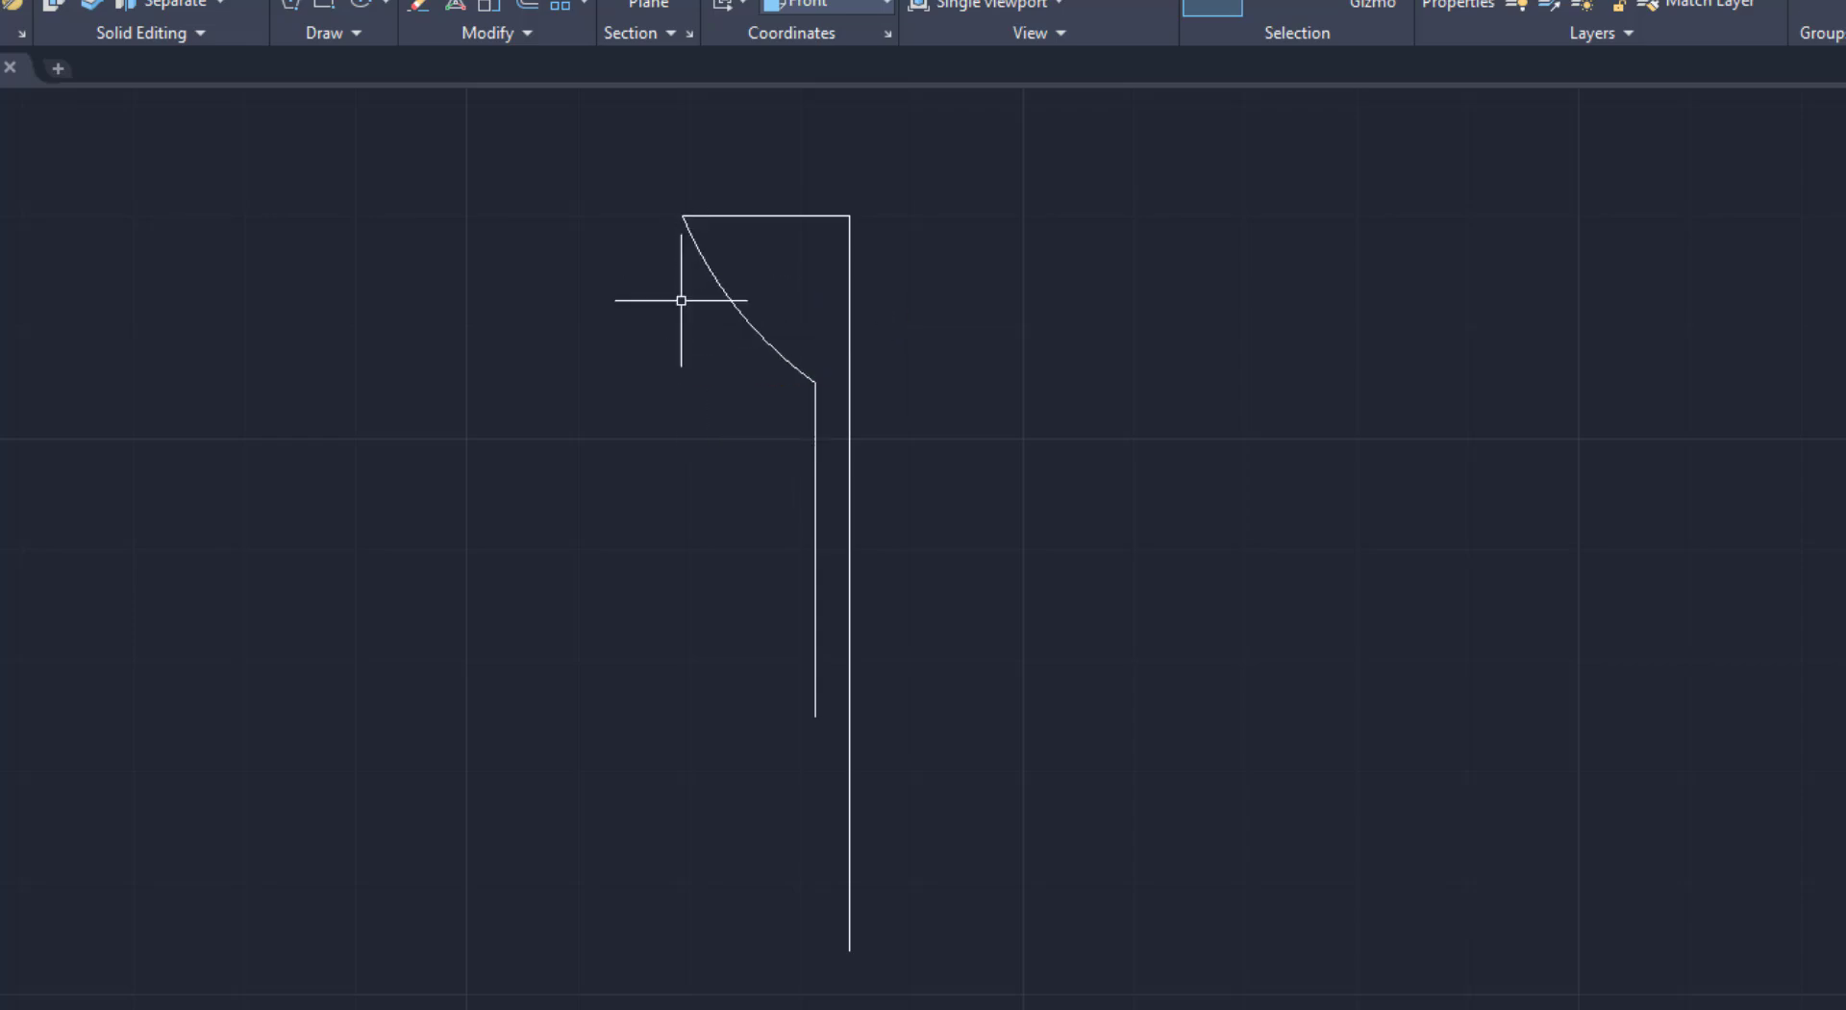
# - Following the PDF drawing, mirror the R35 arc about a horizontal line through the offset line's midpoint, keeping the original arc
pyautogui.hotkey('alt', 'Tab')
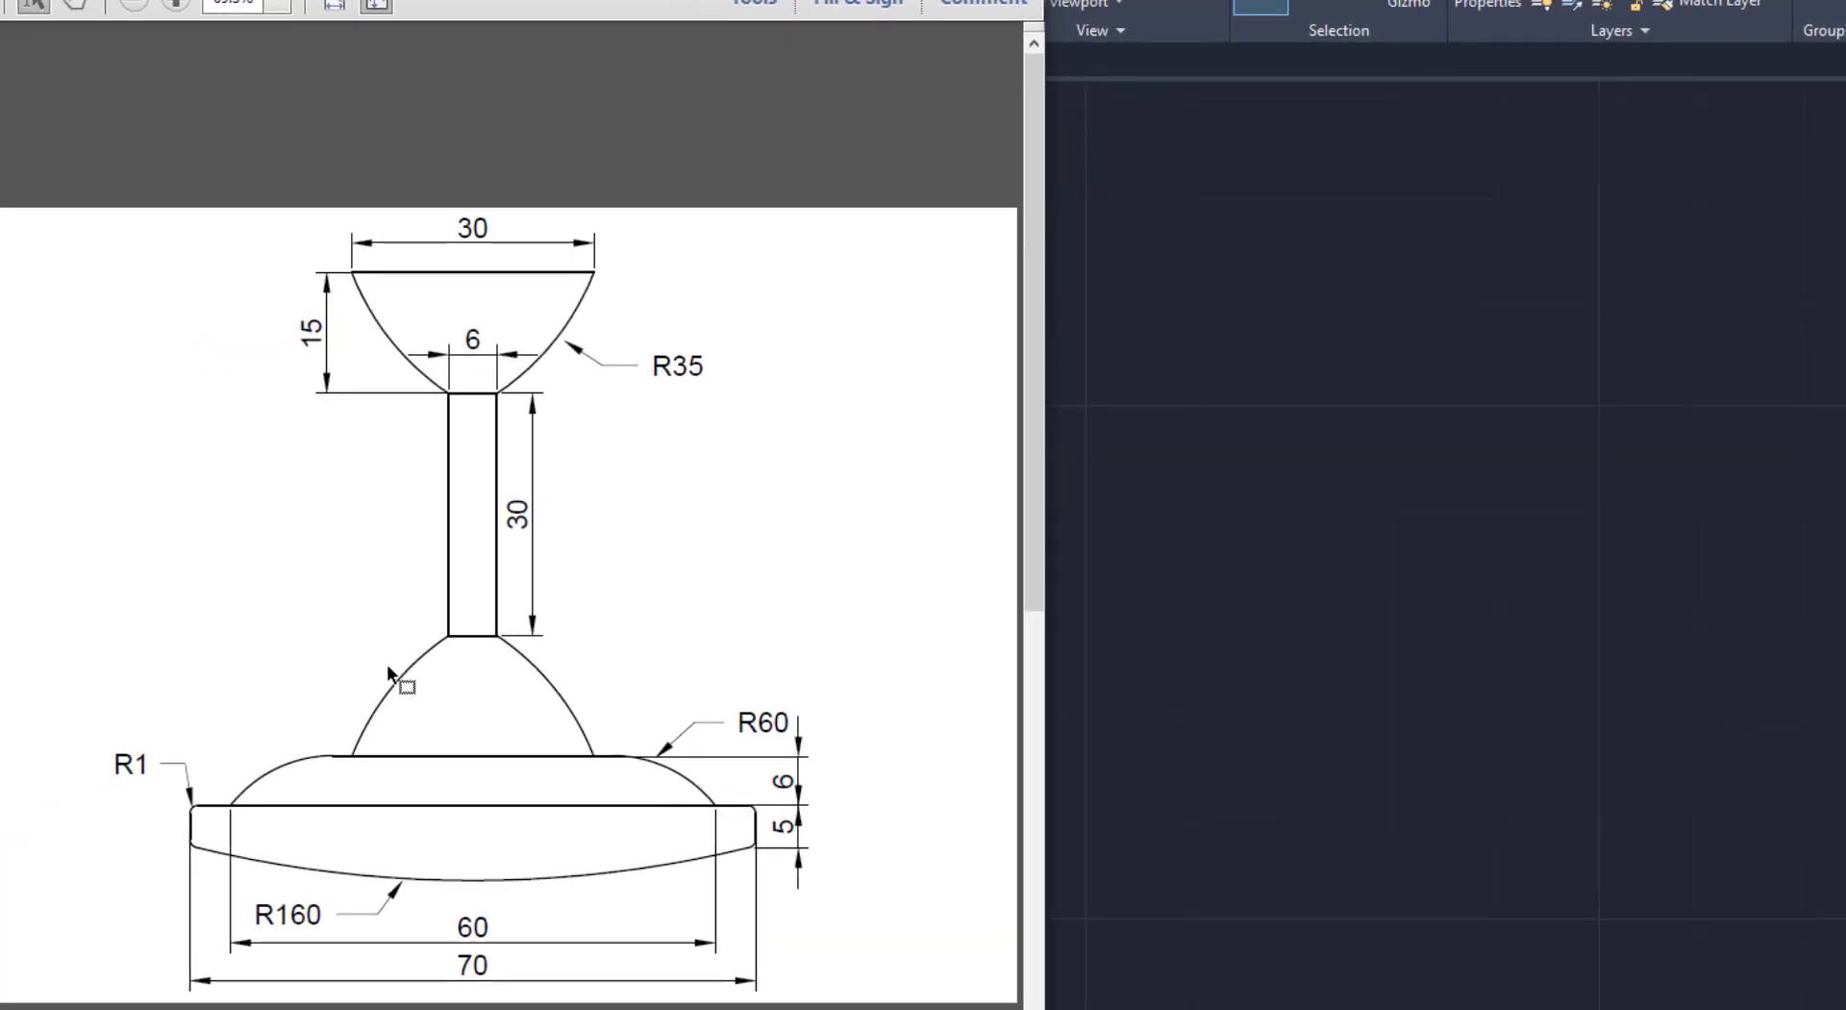
pyautogui.click(1321, 600)
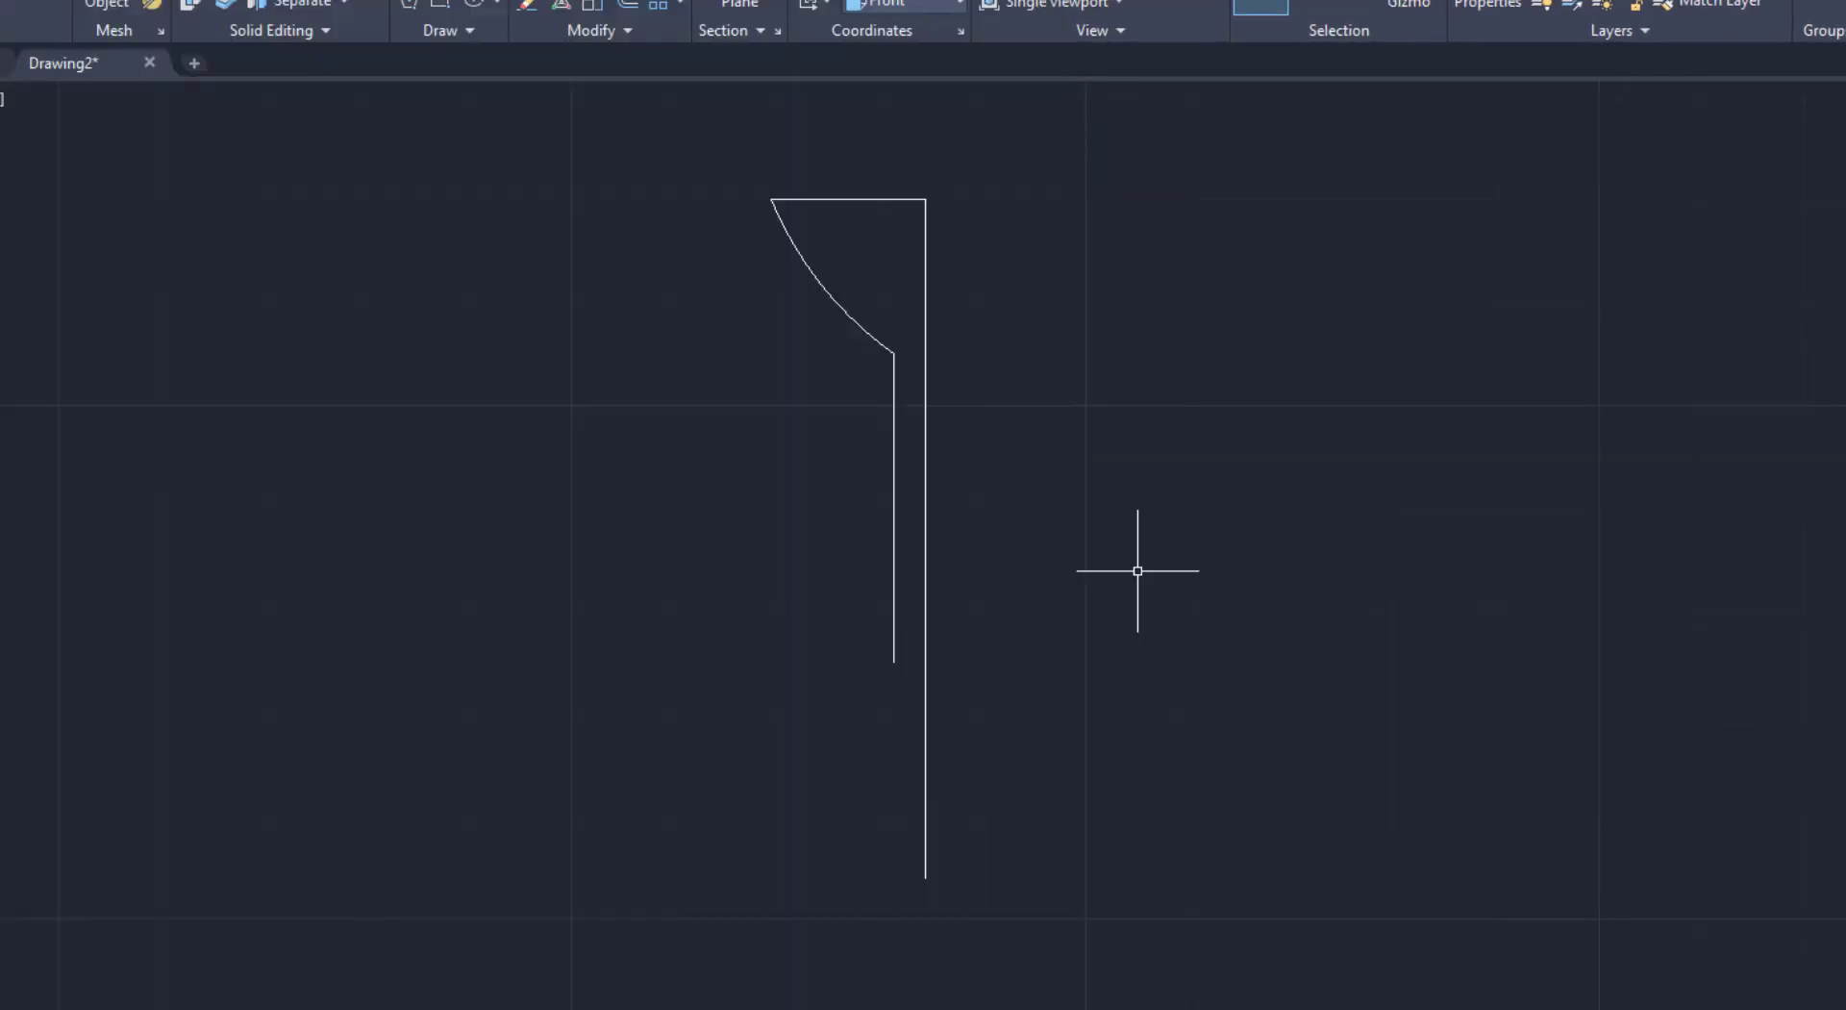
pyautogui.press('Return')
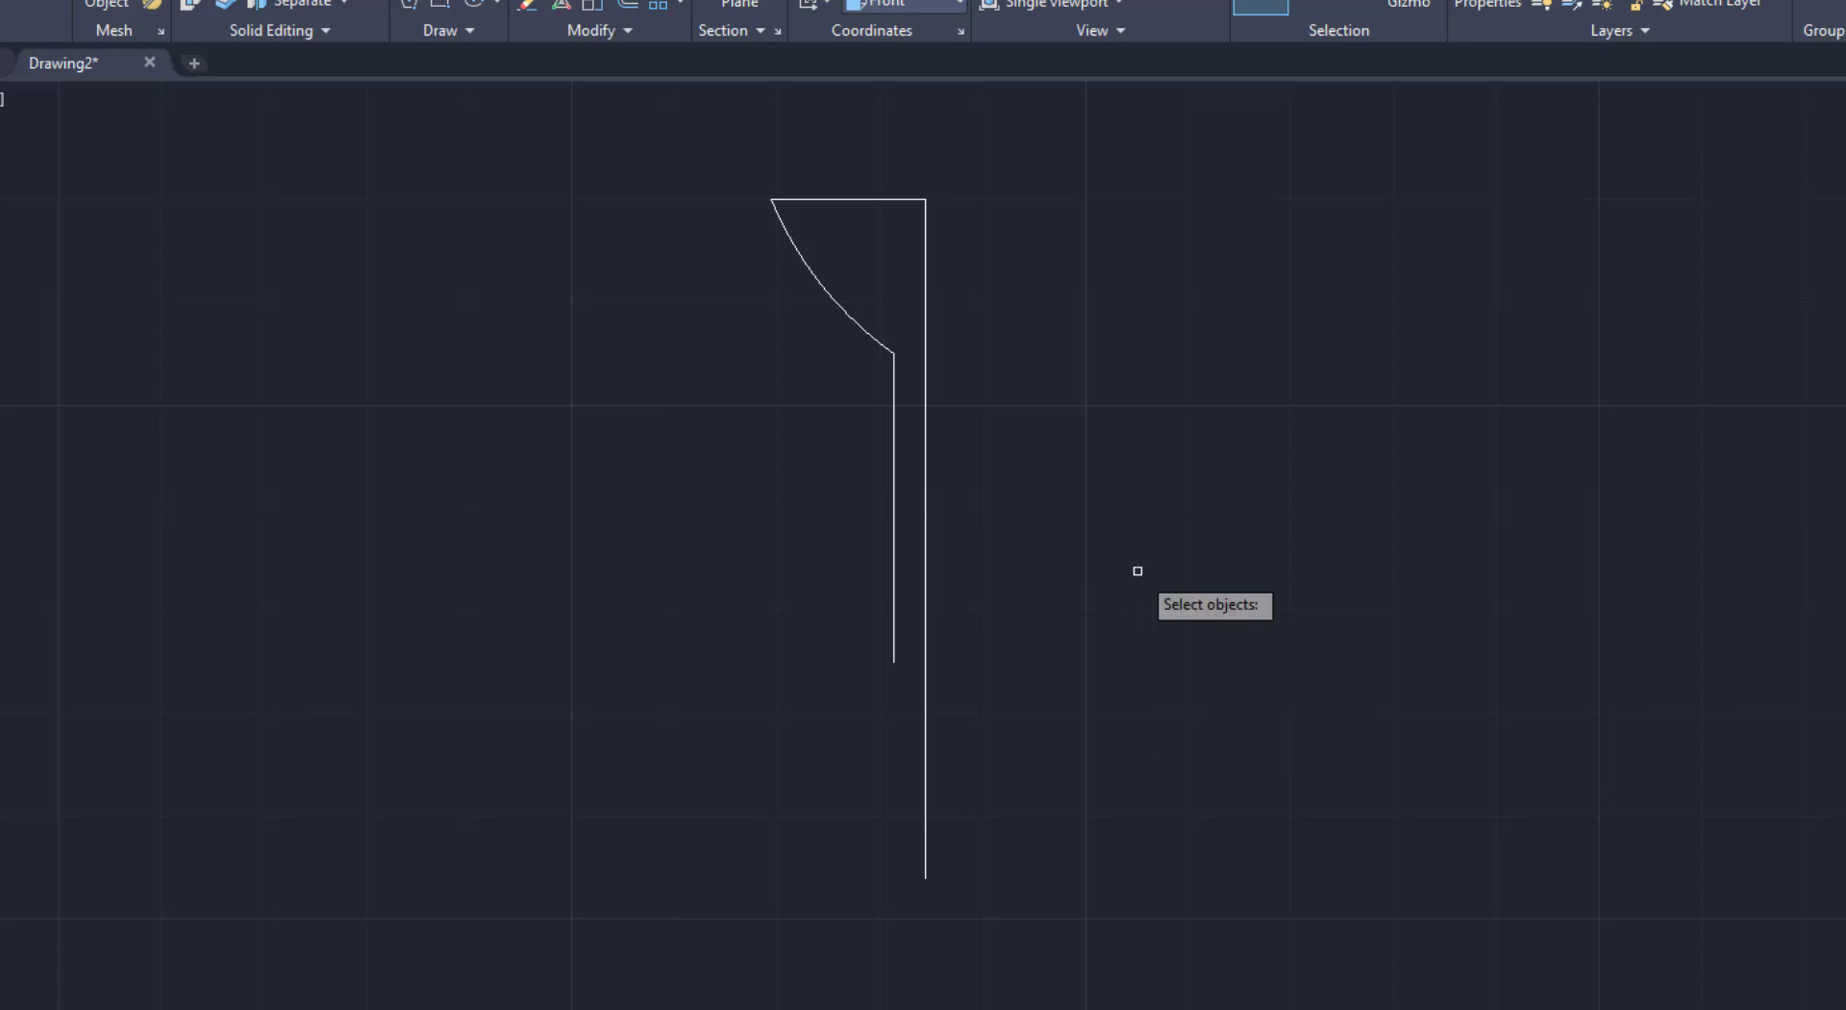
pyautogui.click(839, 310)
pyautogui.press('Return')
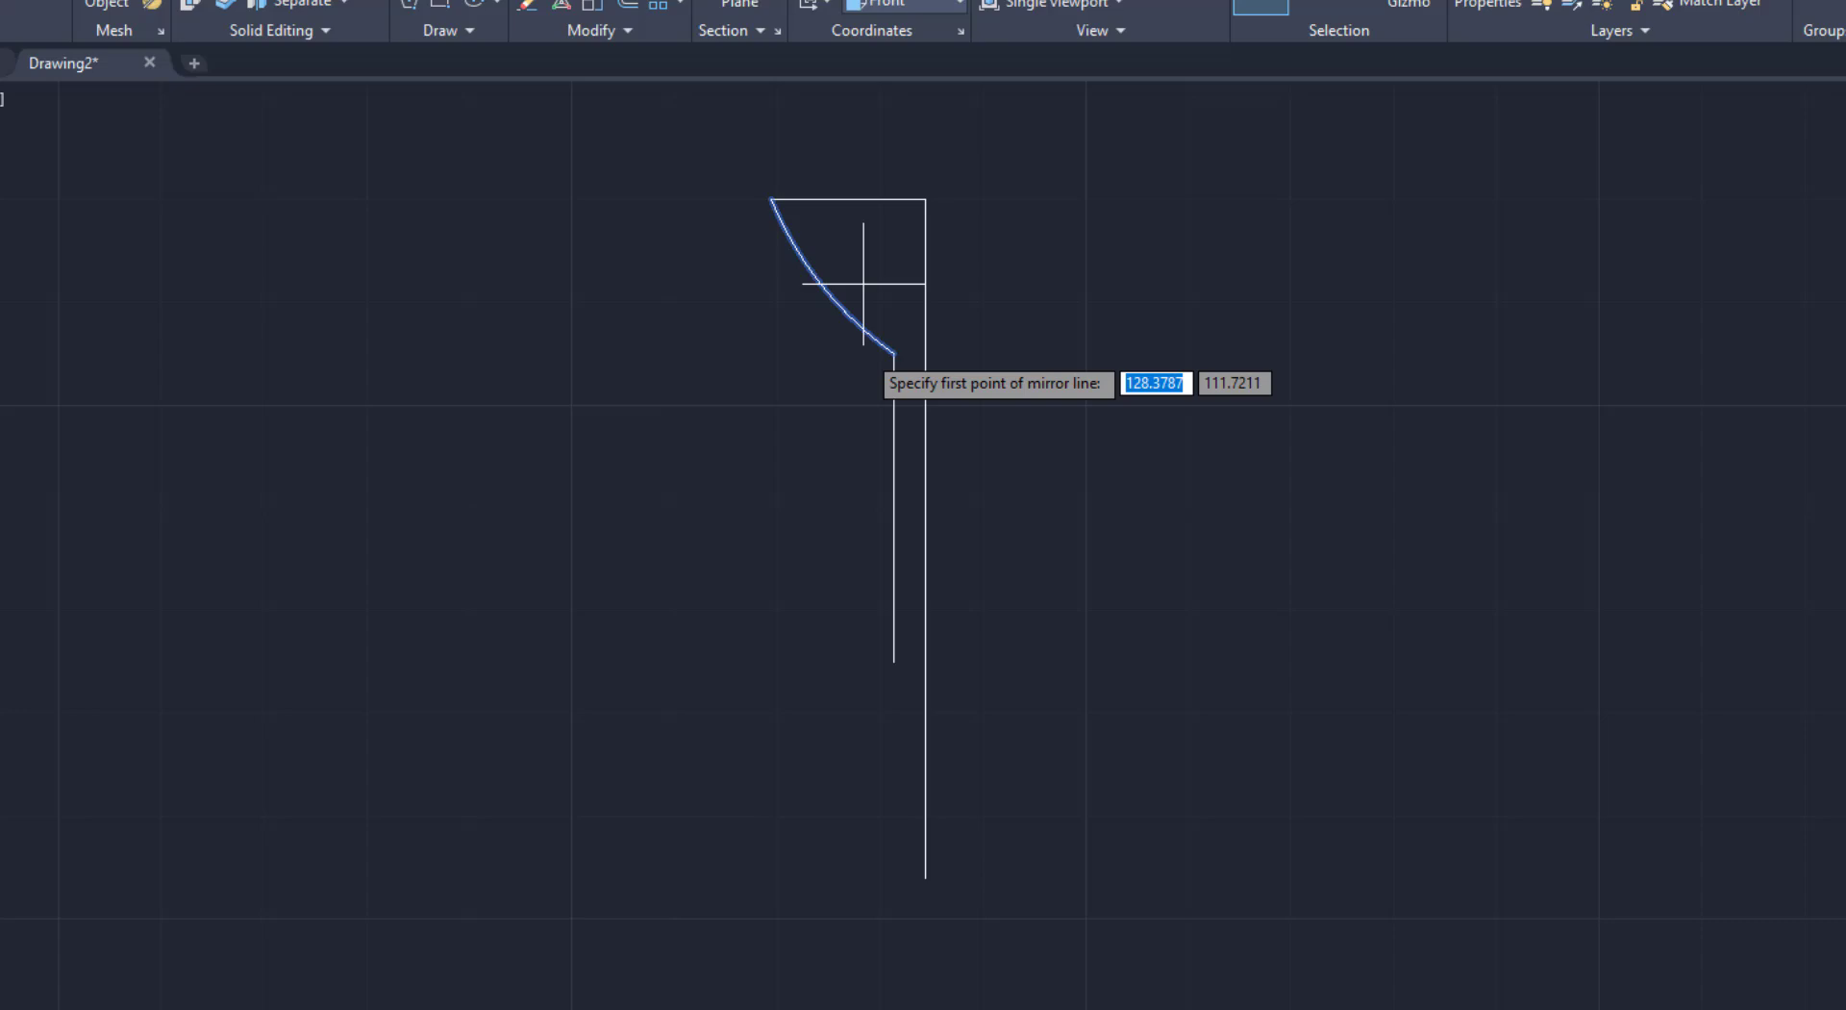
pyautogui.click(894, 506)
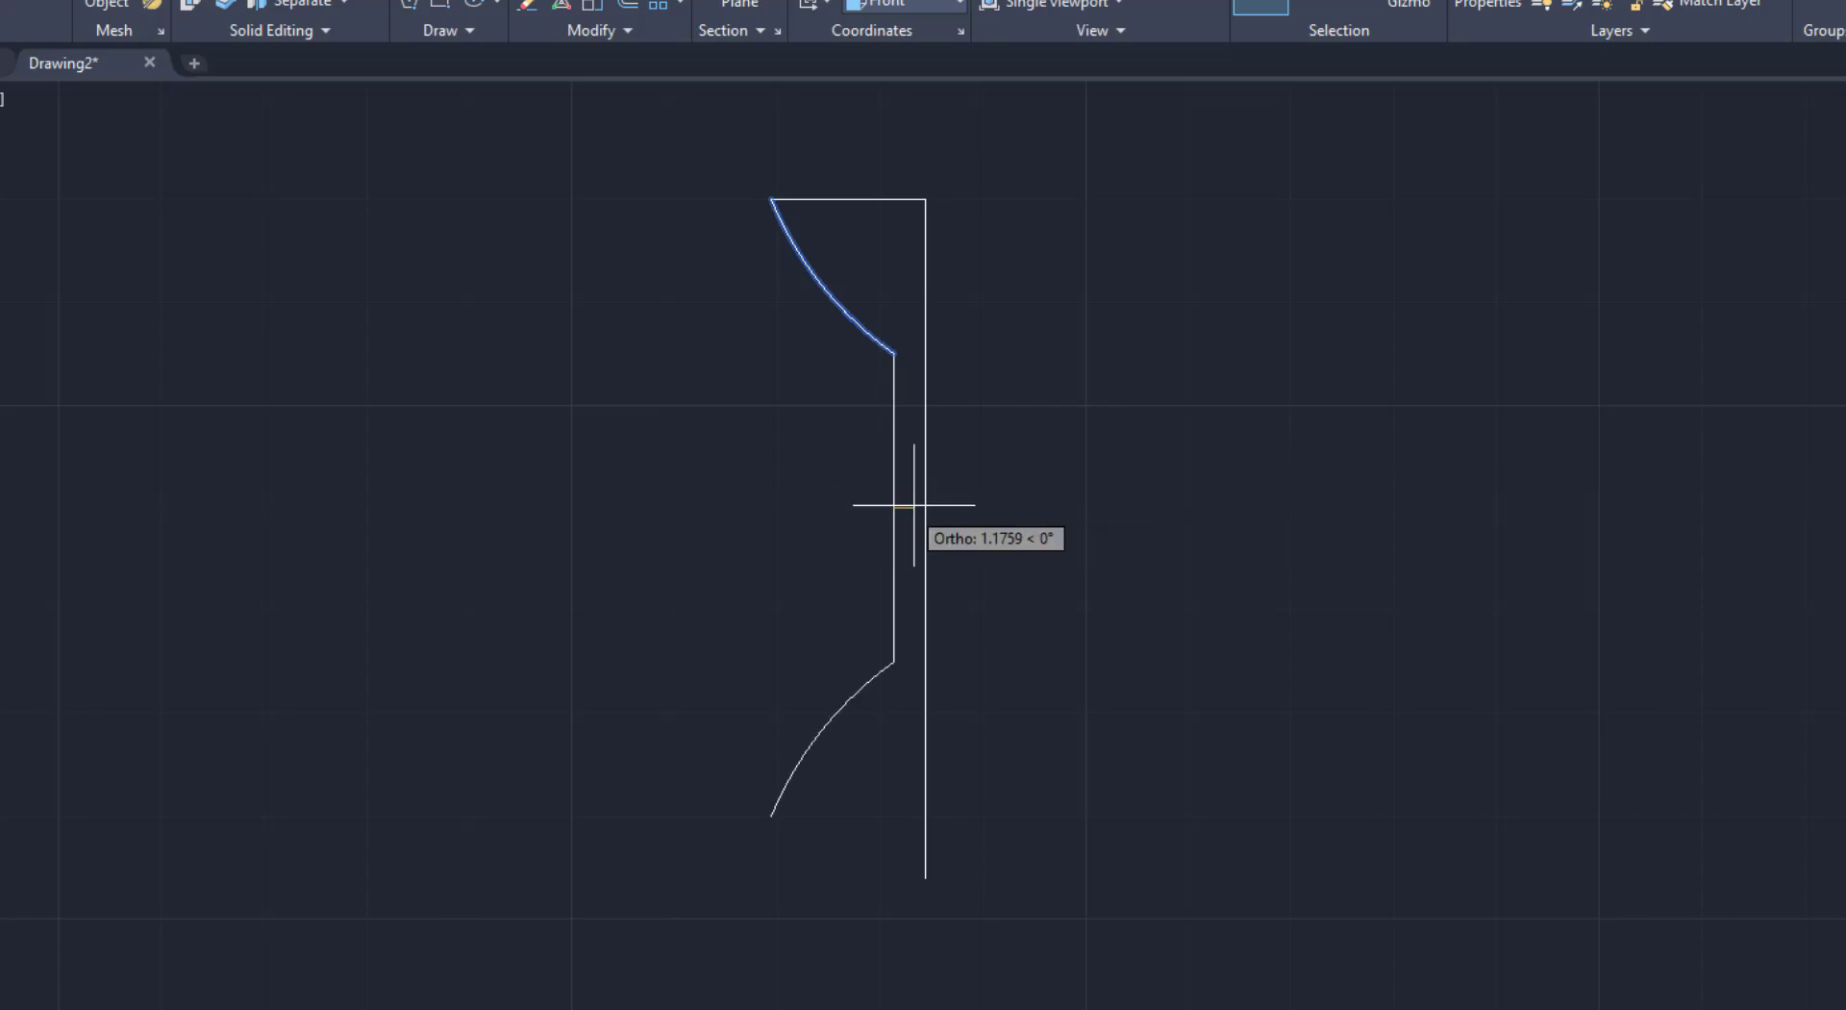
pyautogui.click(1177, 508)
pyautogui.press('Return')
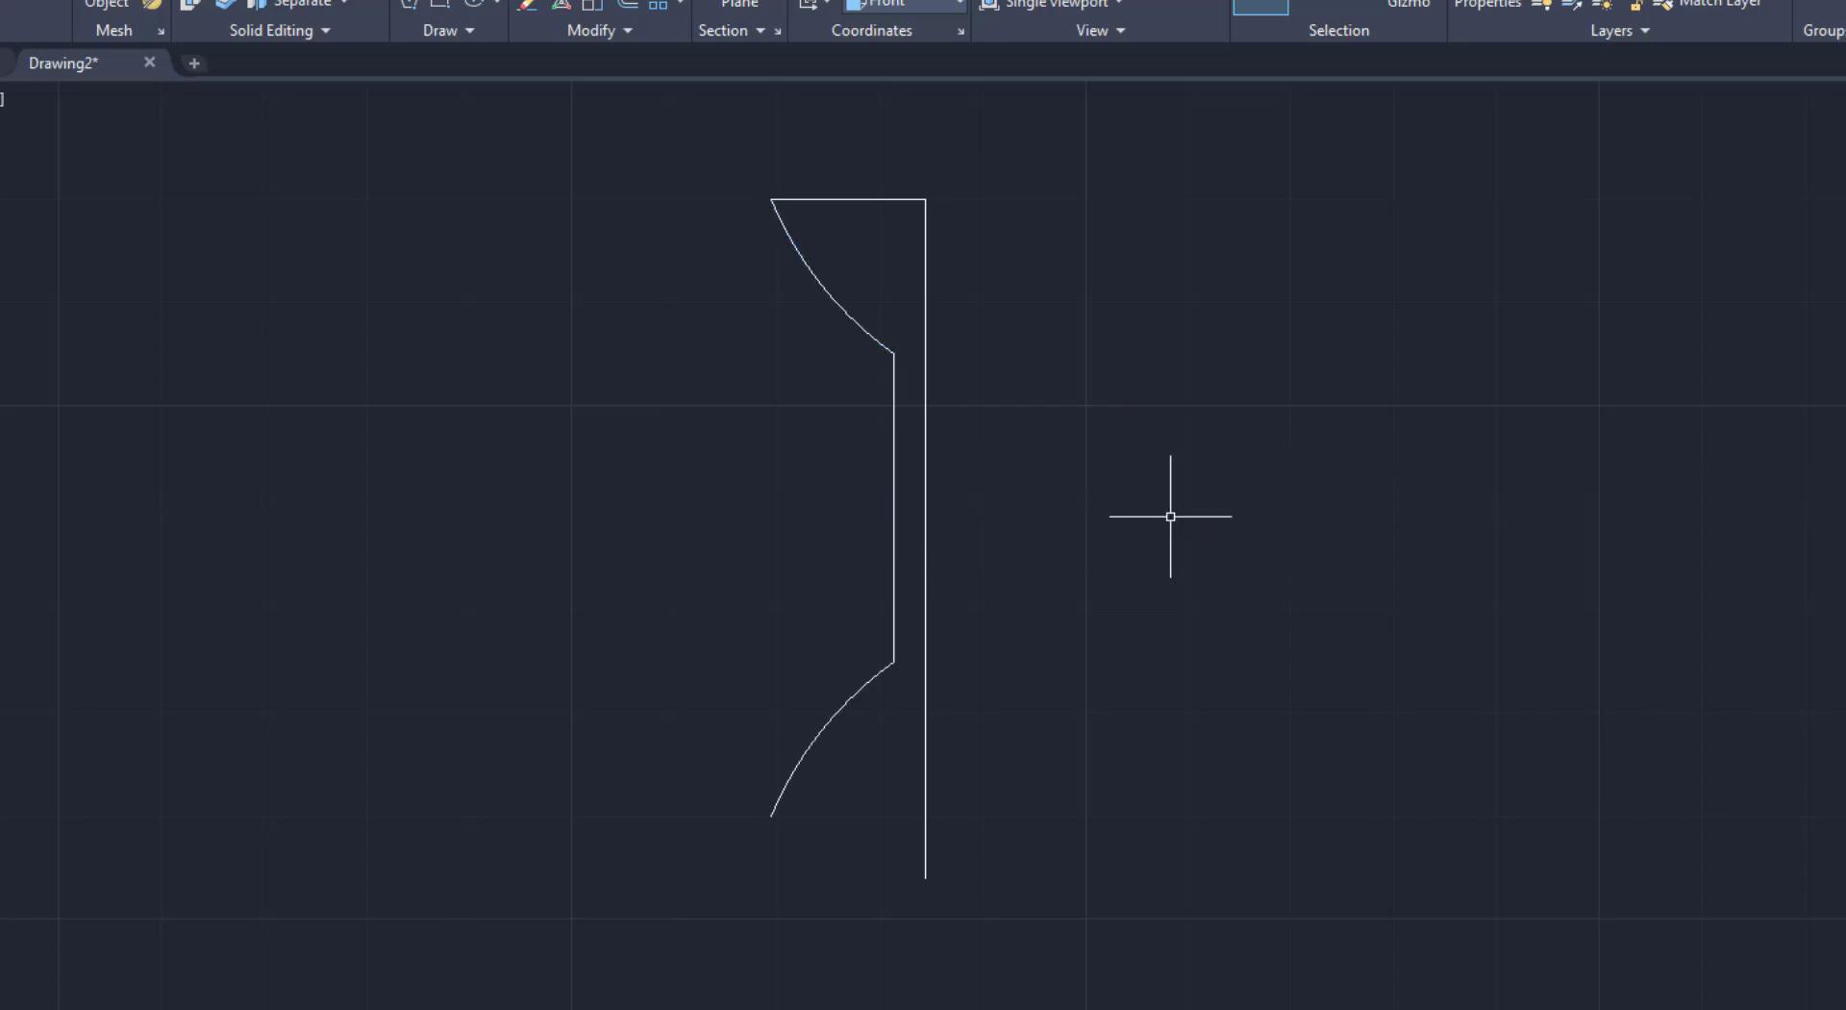
# - Following the PDF drawing, draw a 35-unit line leftward from the axis line's lower end and continue it 5 units downward
pyautogui.hotkey('alt', 'Tab')
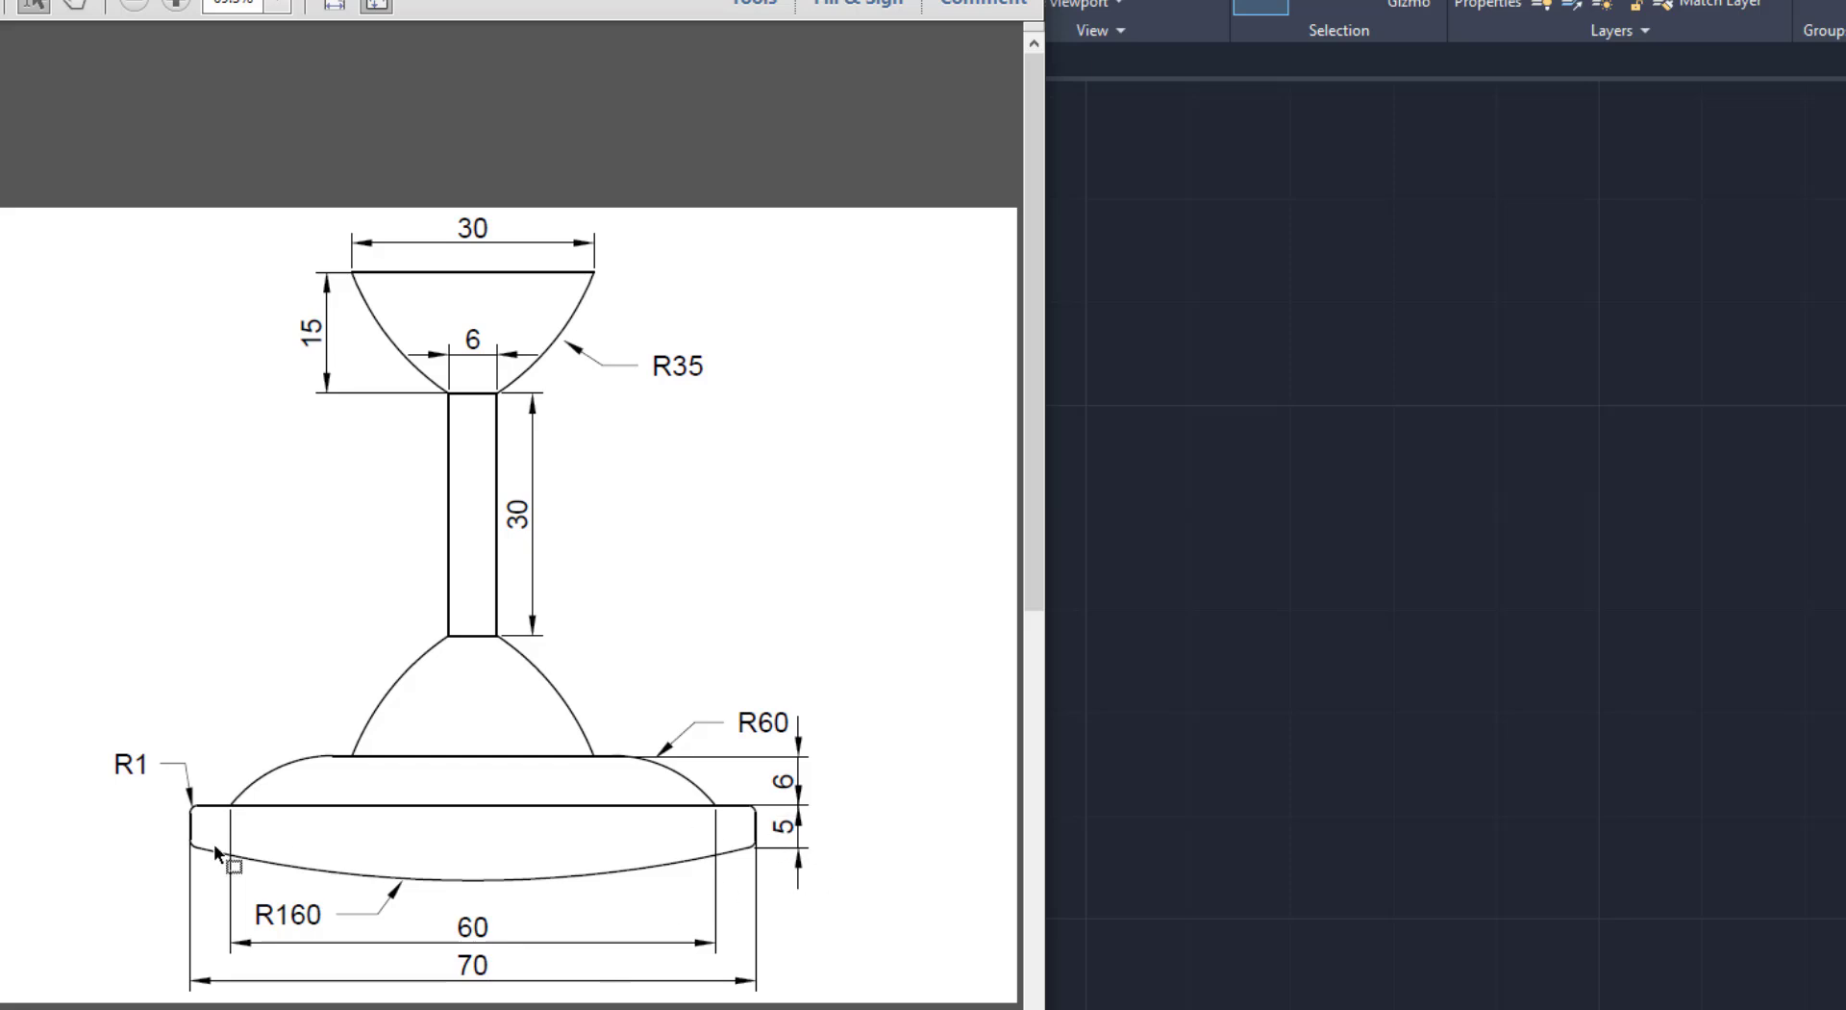
pyautogui.click(1475, 740)
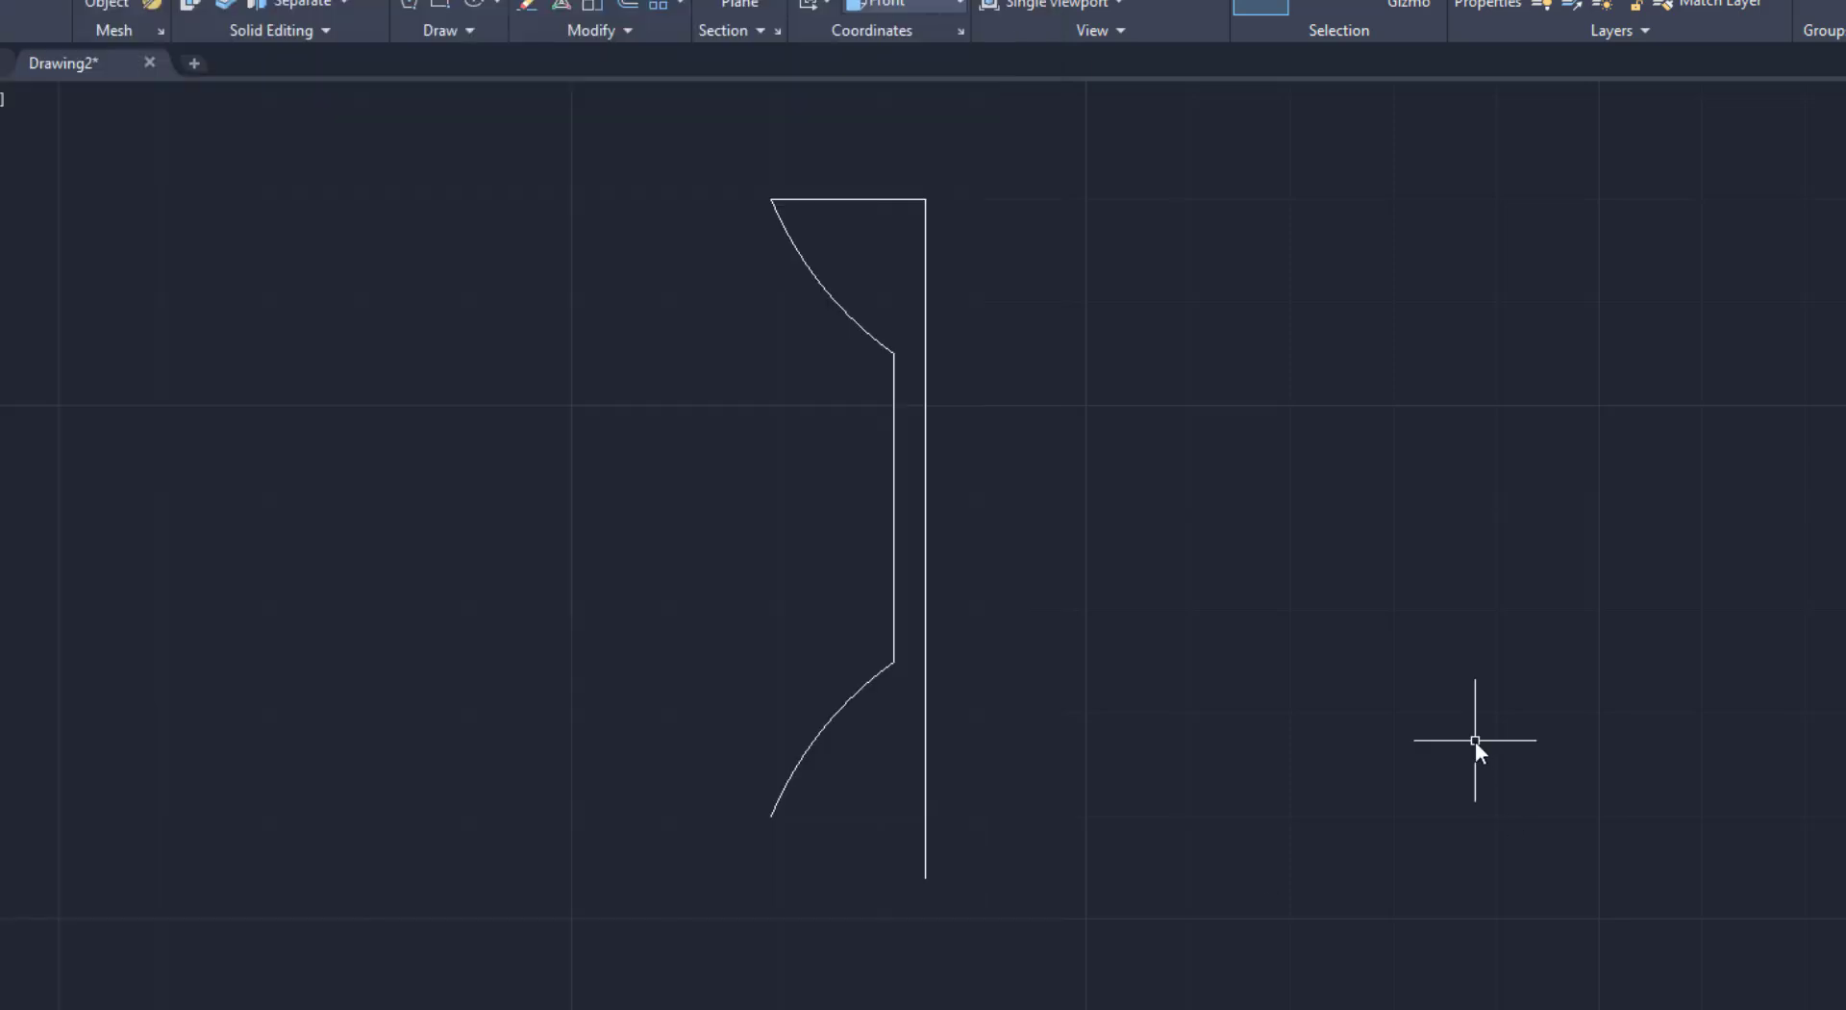
pyautogui.write('L')
pyautogui.press('Return')
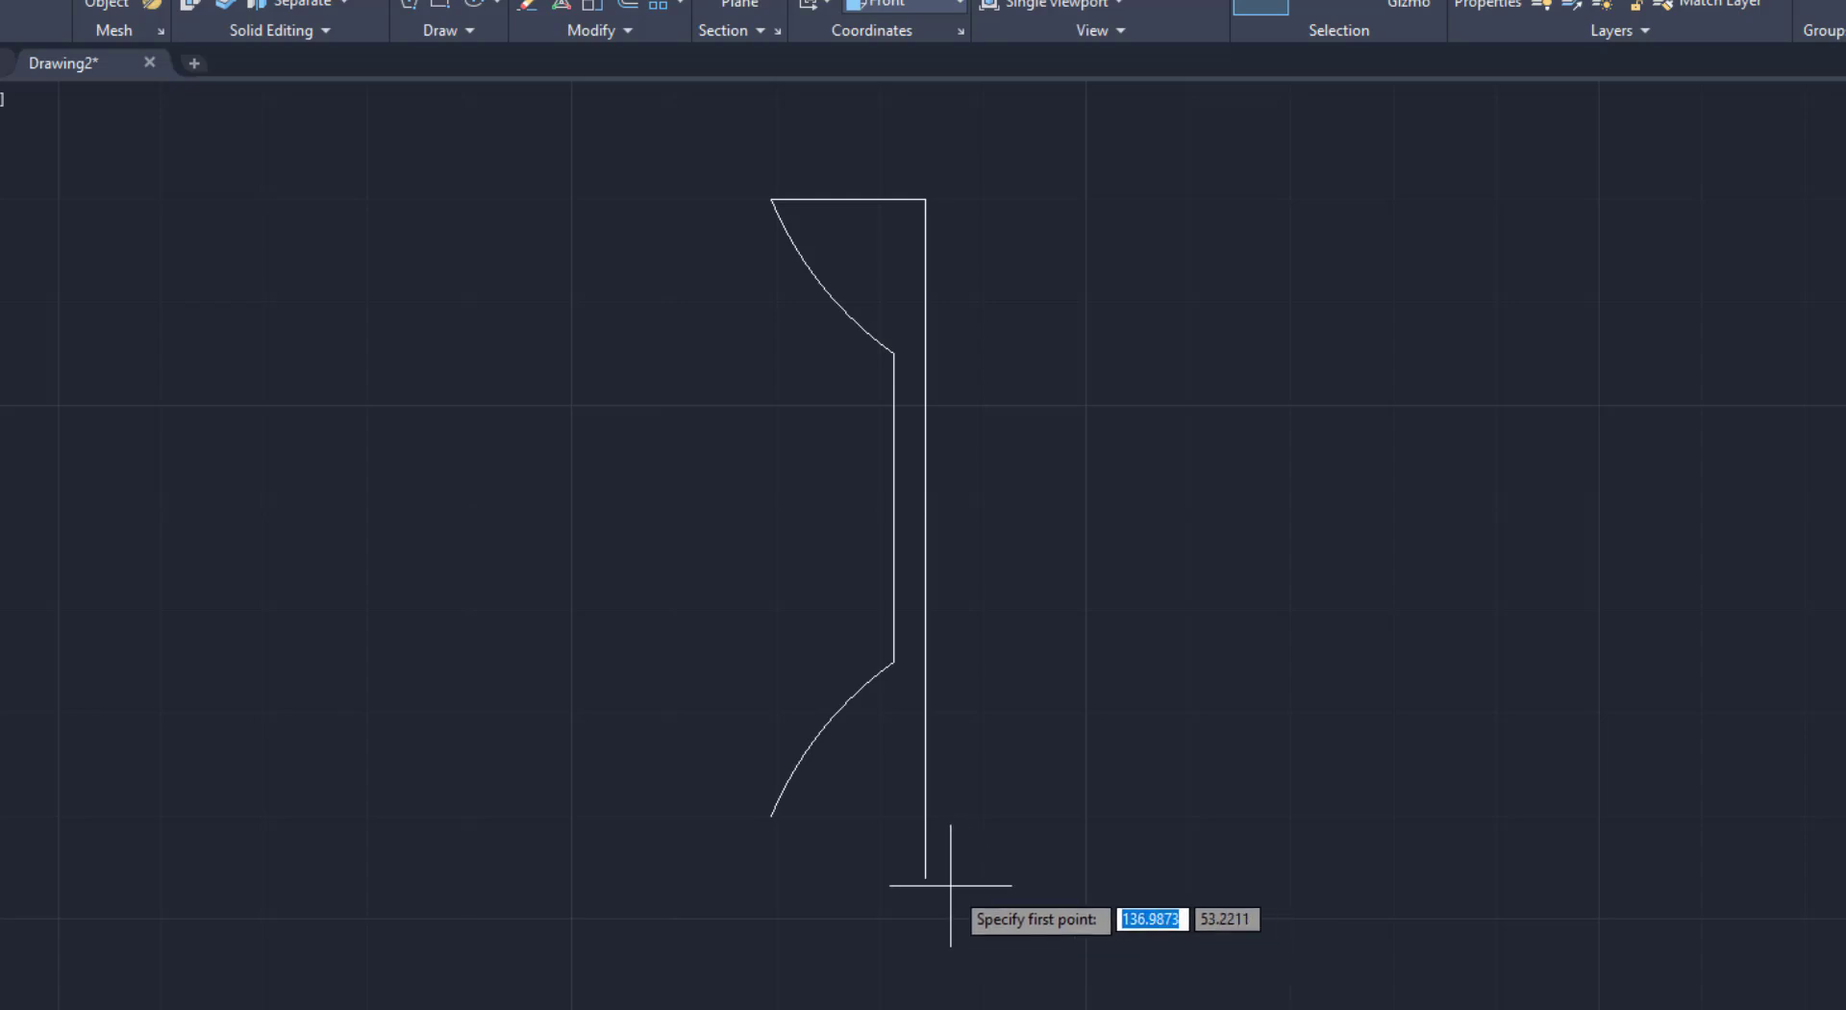
pyautogui.click(866, 894)
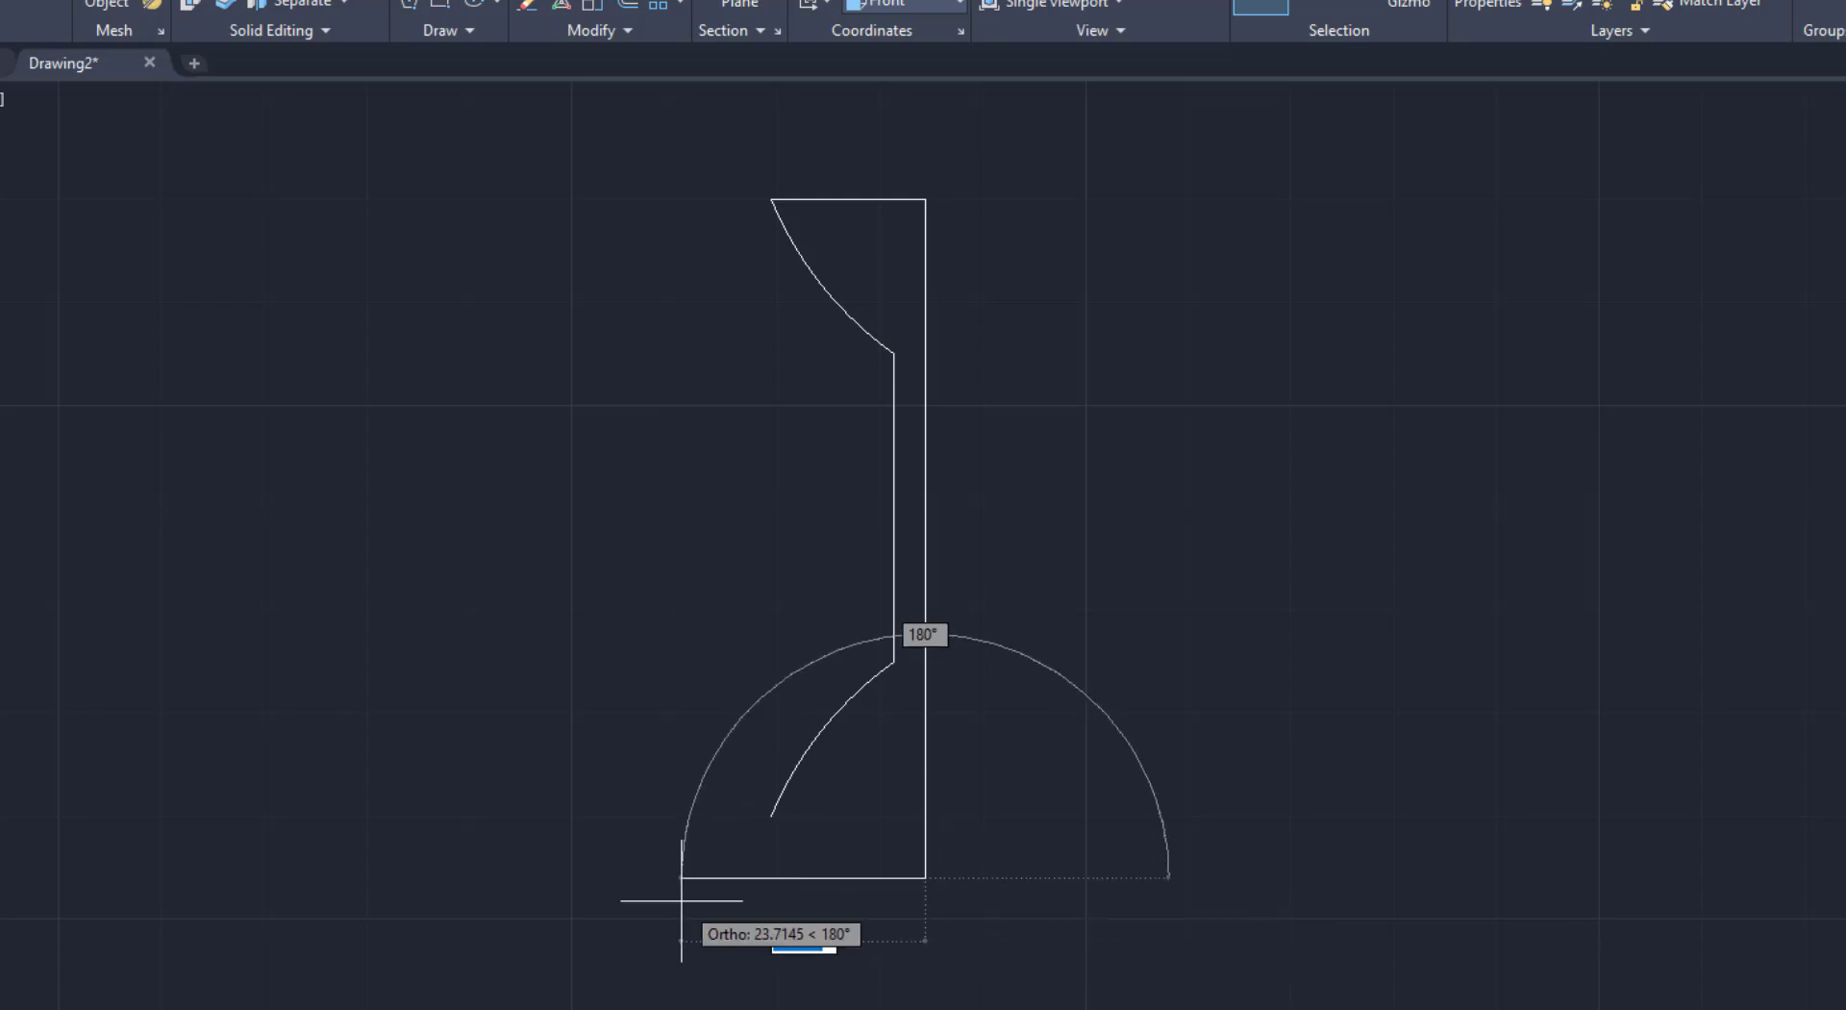
pyautogui.write('35')
pyautogui.press('Return')
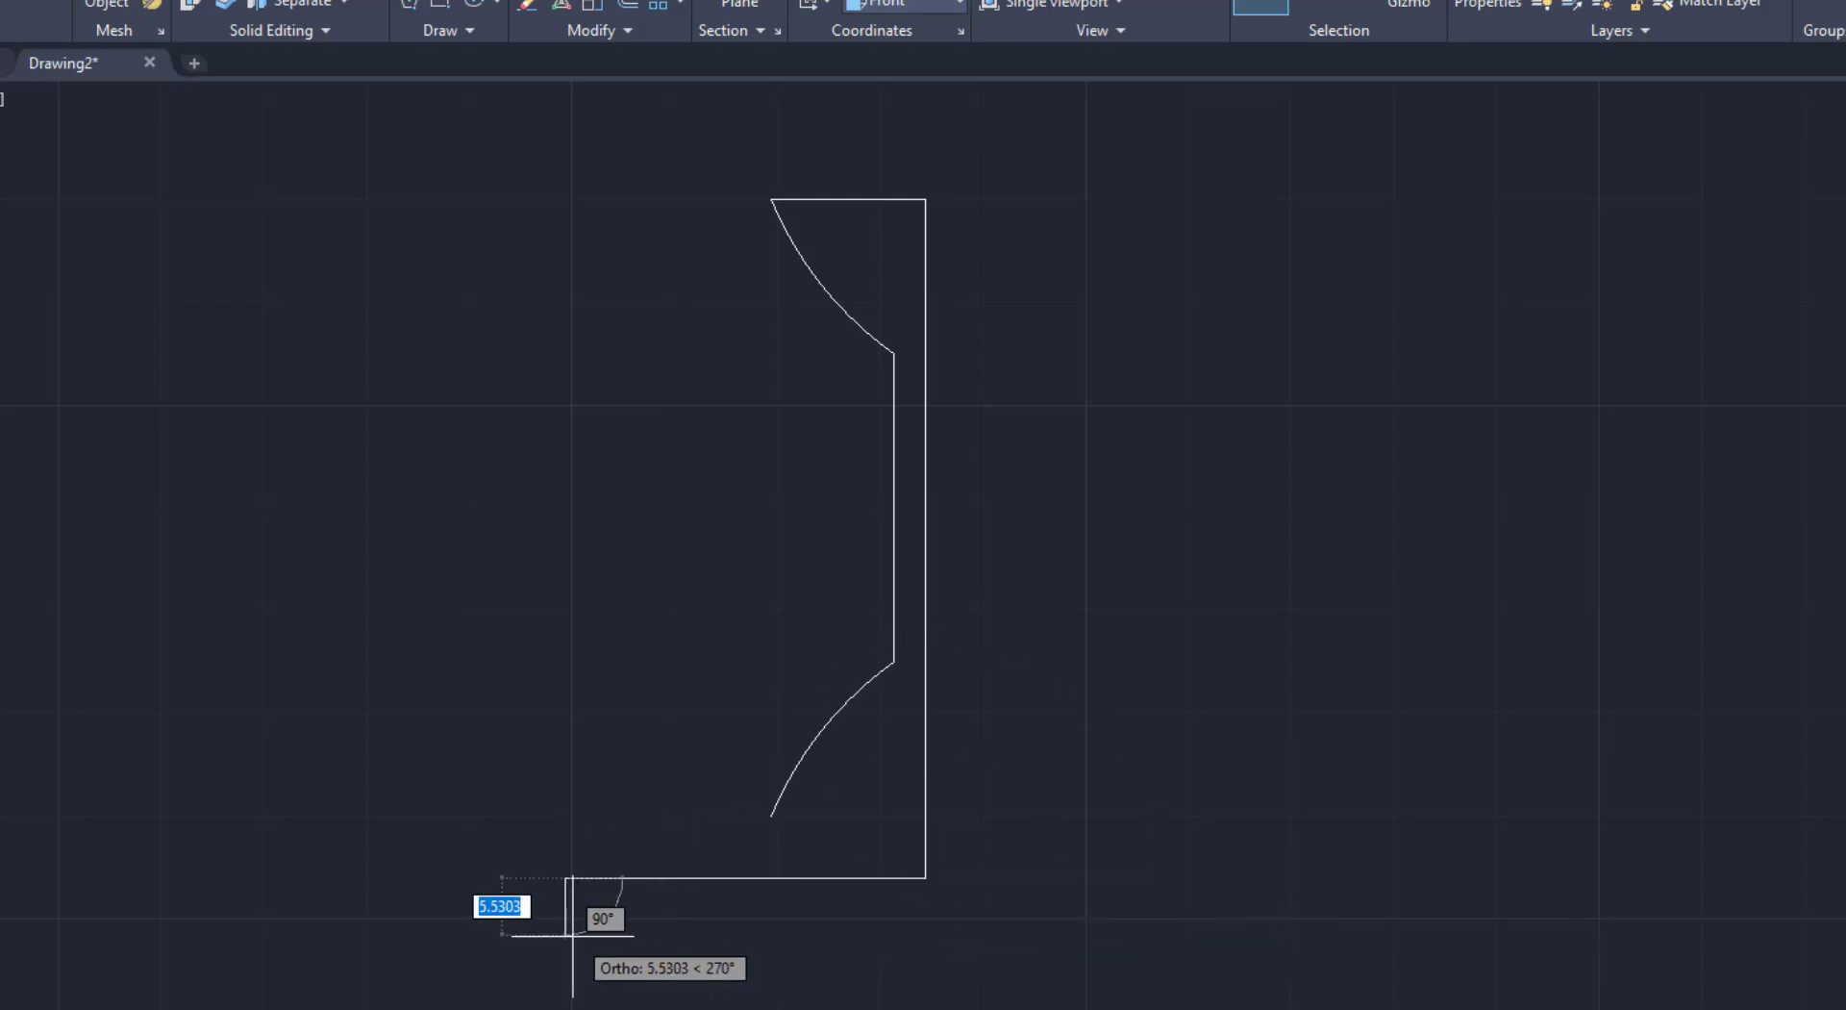
pyautogui.write('5')
pyautogui.press('Return')
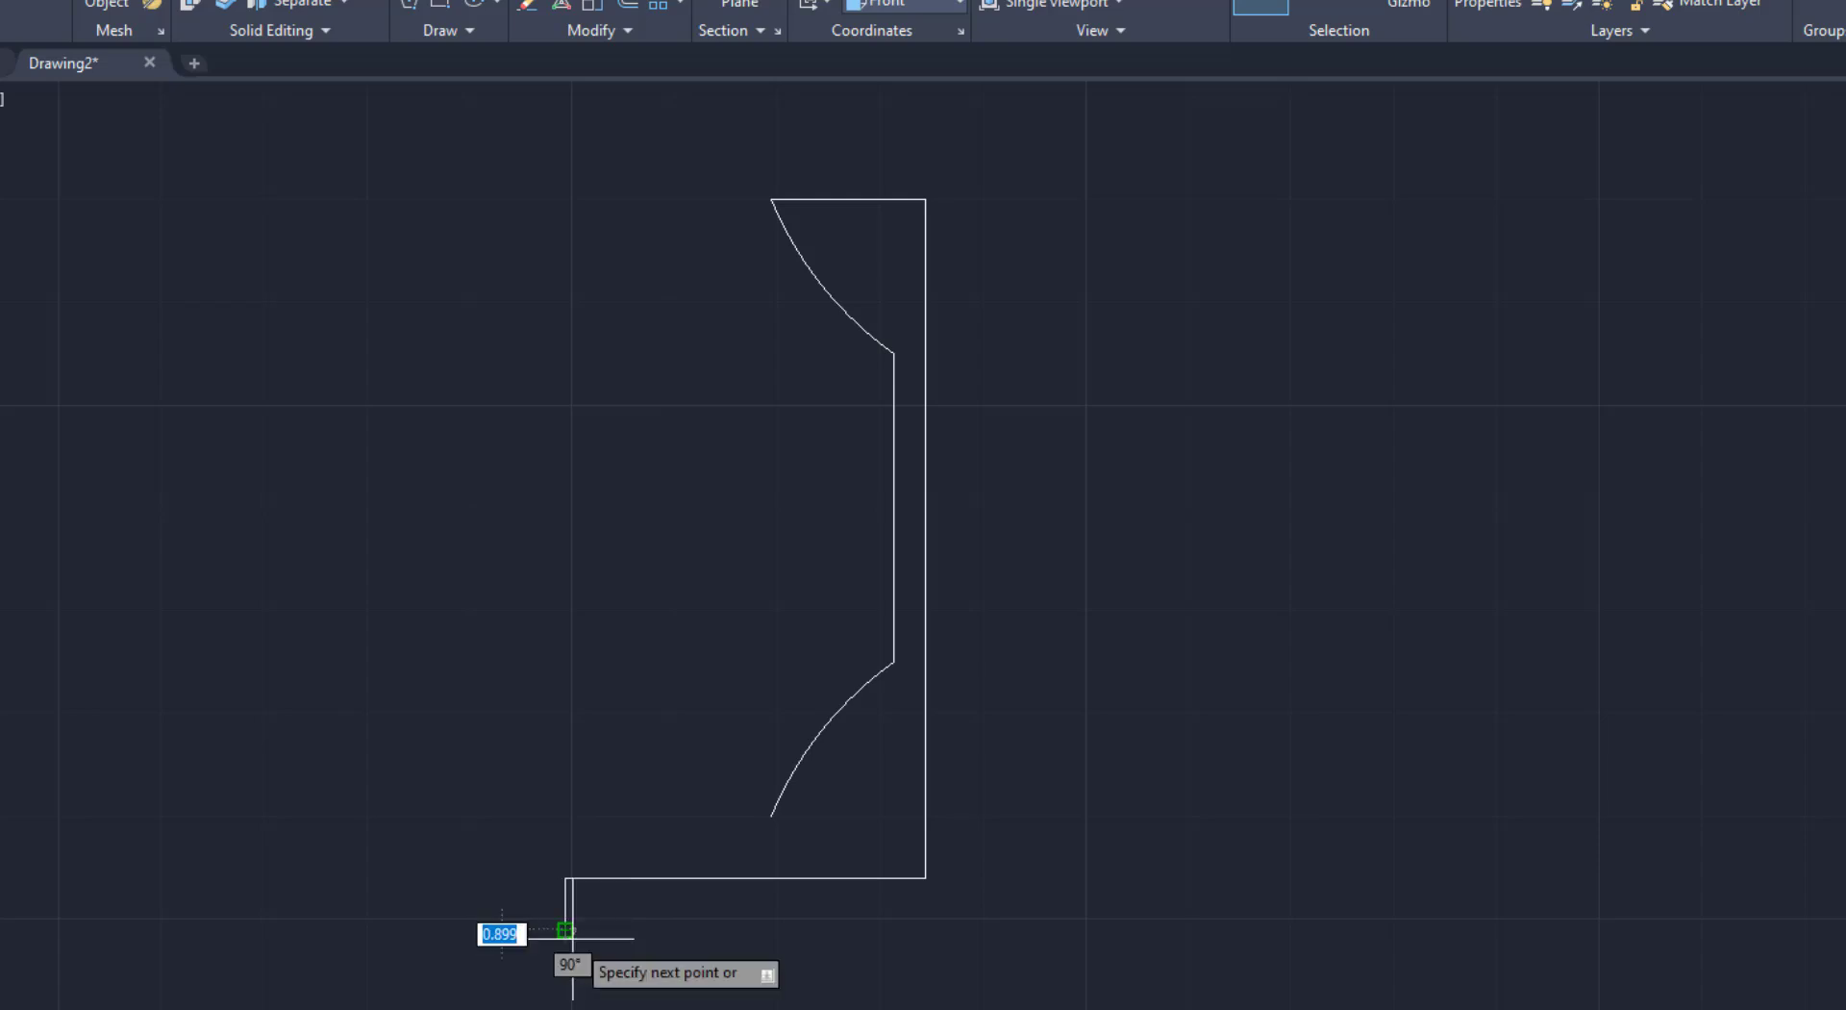
pyautogui.press('Escape')
# - After consulting the base arc in the PDF drawing, mirror the 5-unit vertical line across the part's axis, keeping the original line
pyautogui.hotkey('alt', 'Tab')
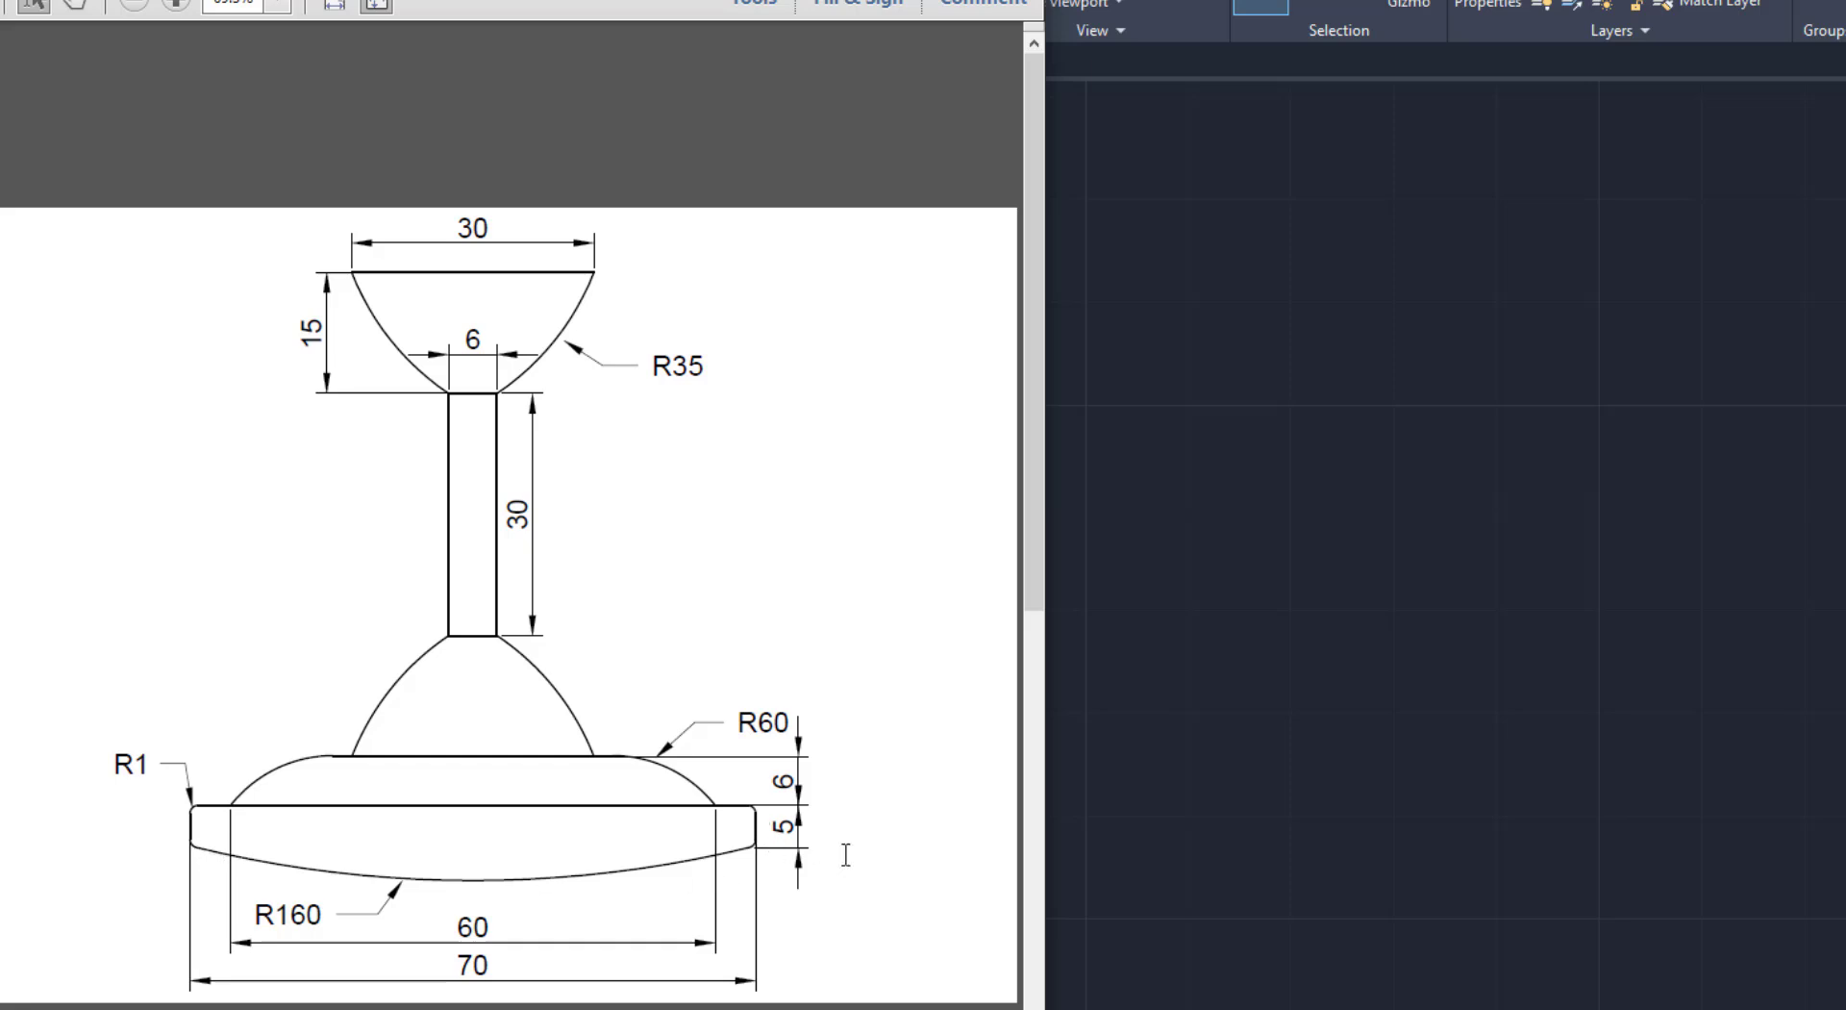
pyautogui.click(1294, 862)
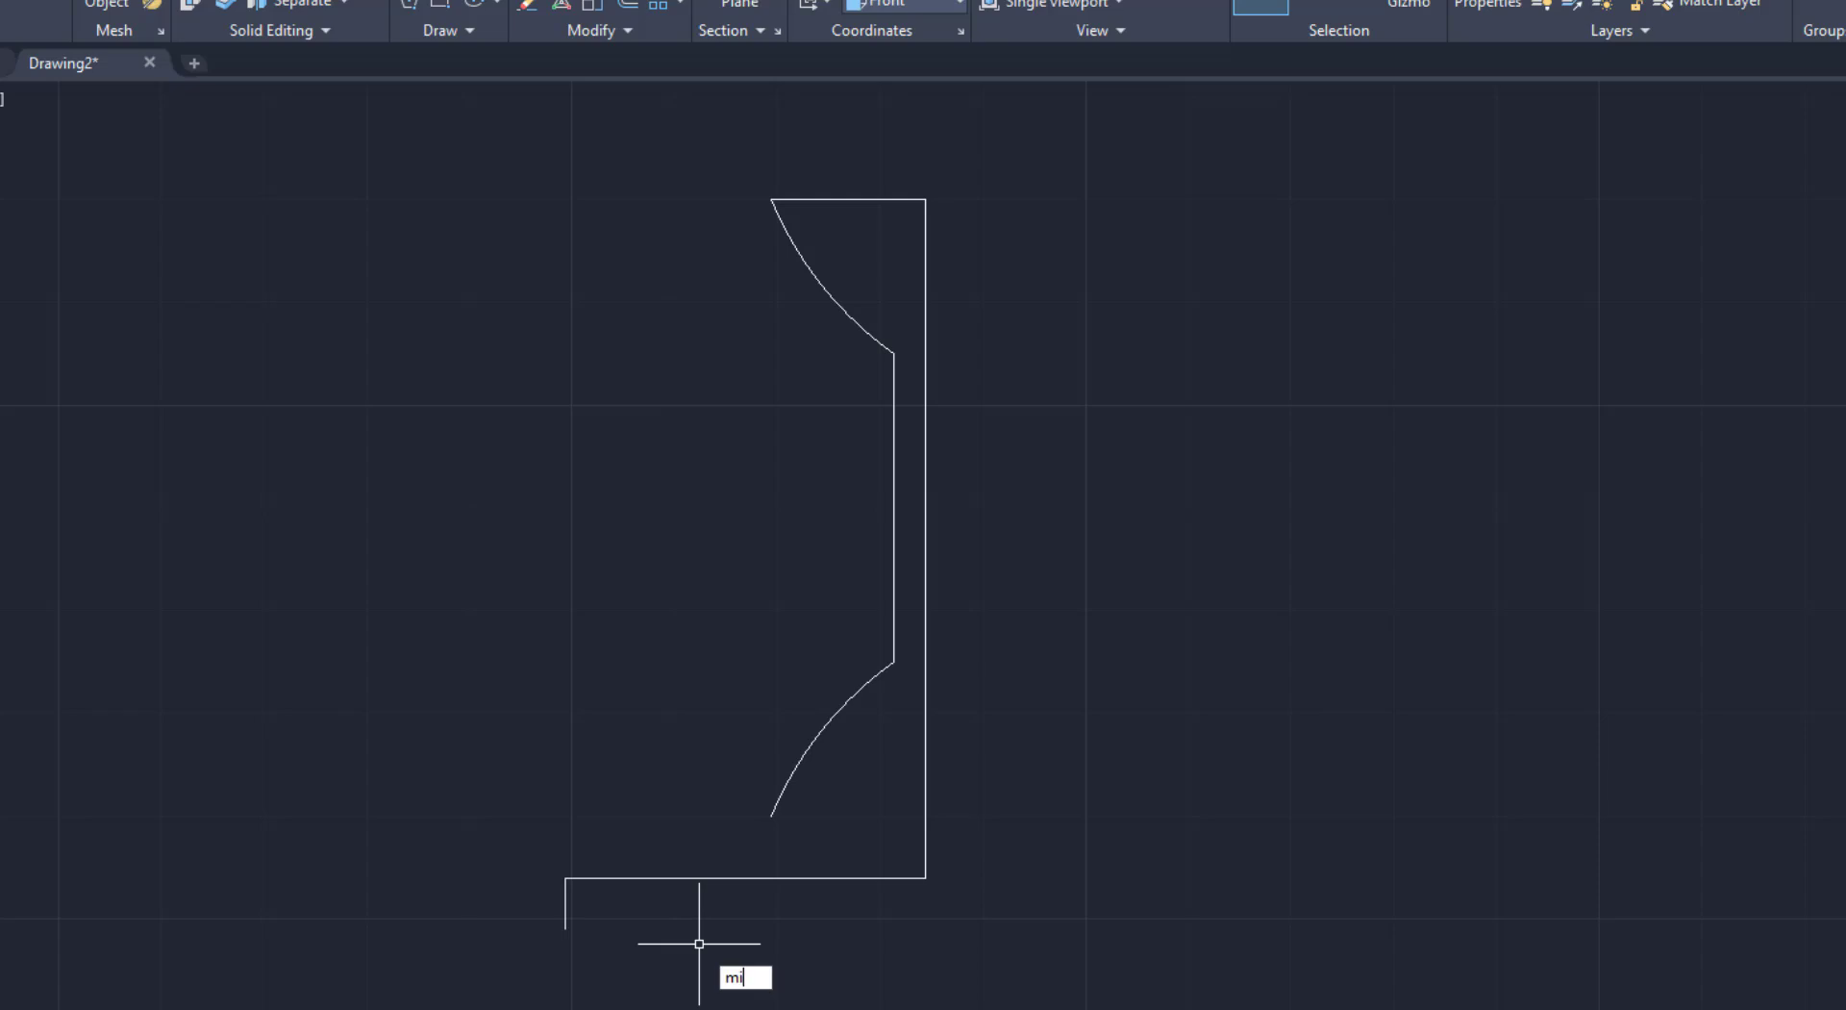
pyautogui.write('mi')
pyautogui.press('Return')
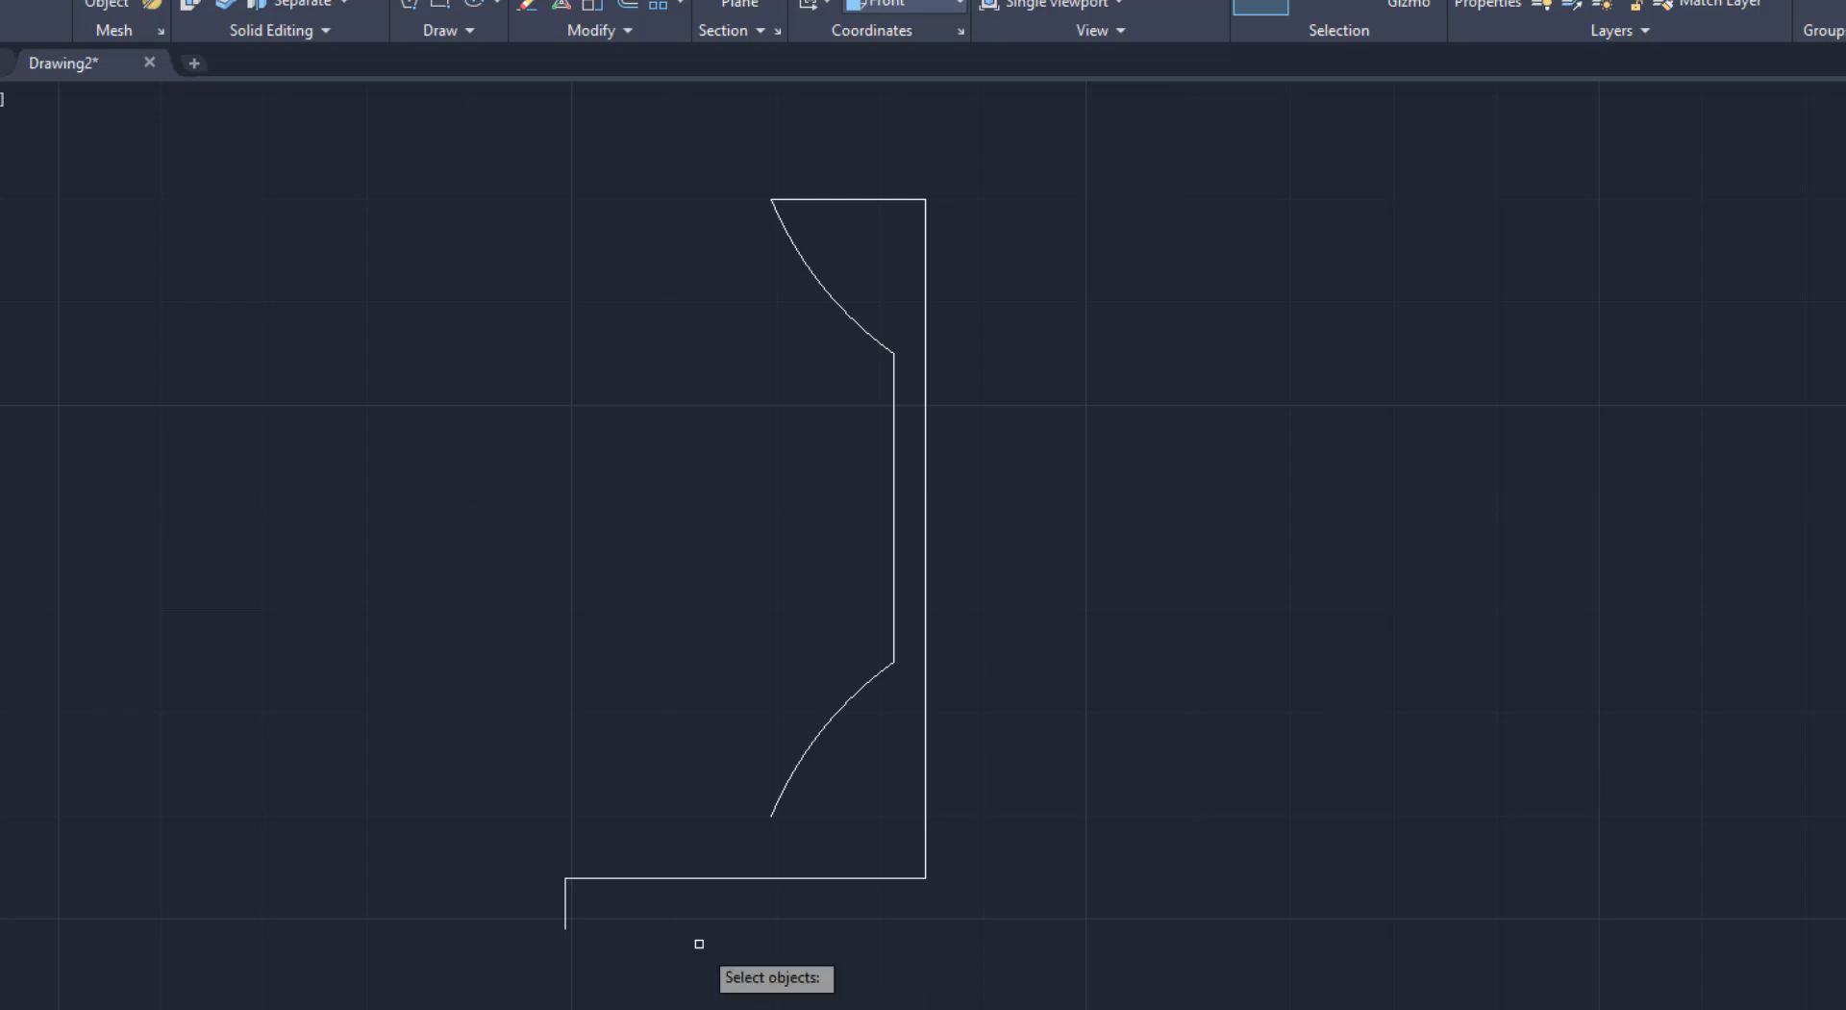
pyautogui.click(567, 904)
pyautogui.press('Return')
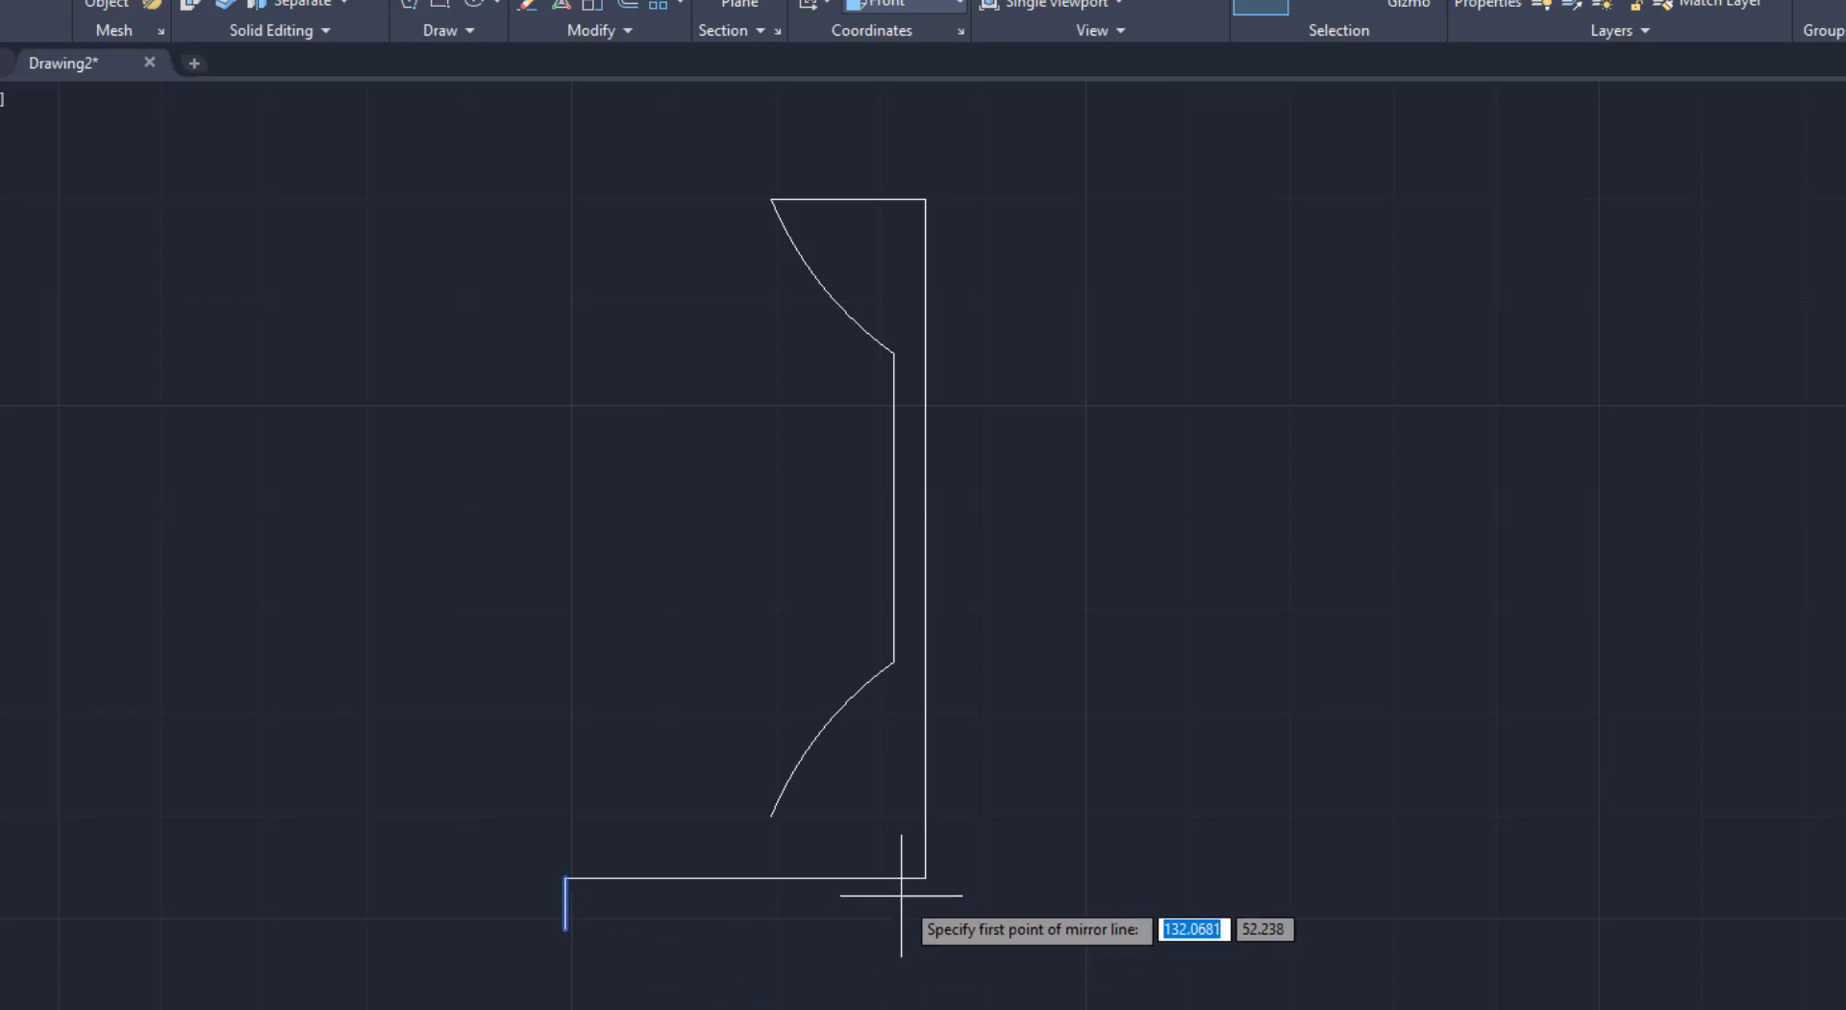
pyautogui.click(926, 877)
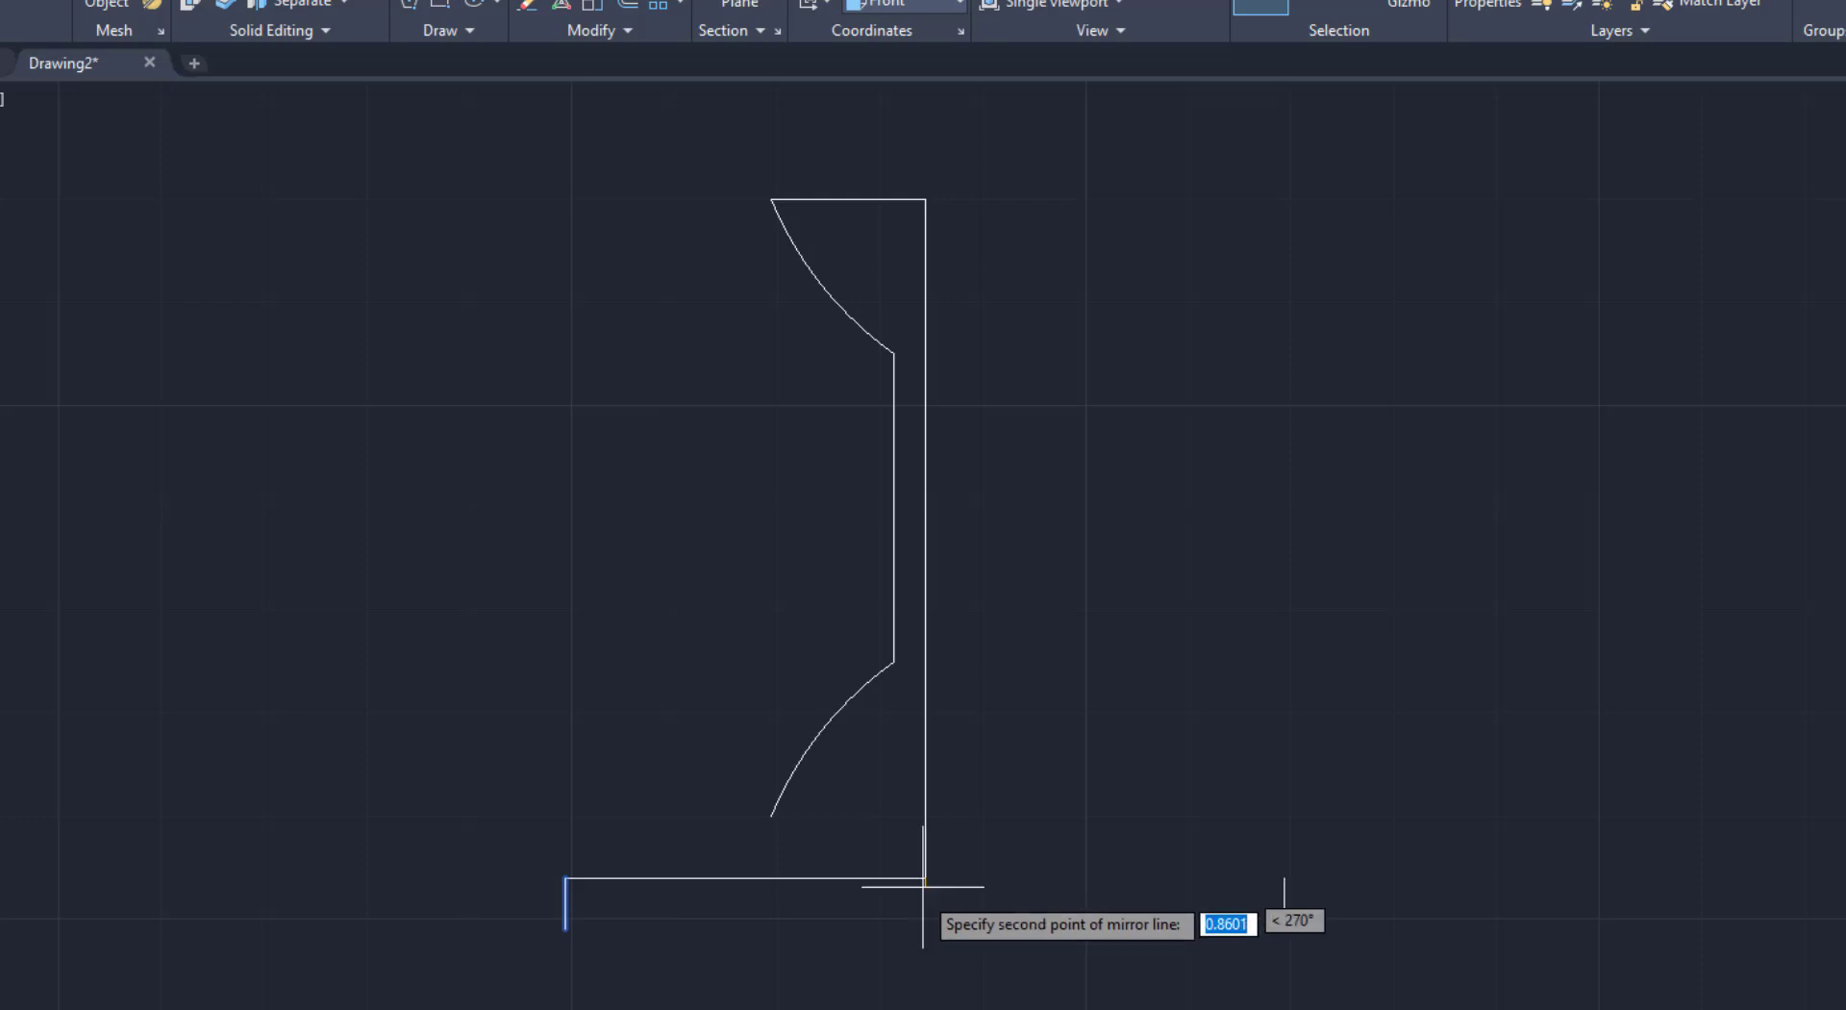
pyautogui.click(922, 981)
pyautogui.press('Return')
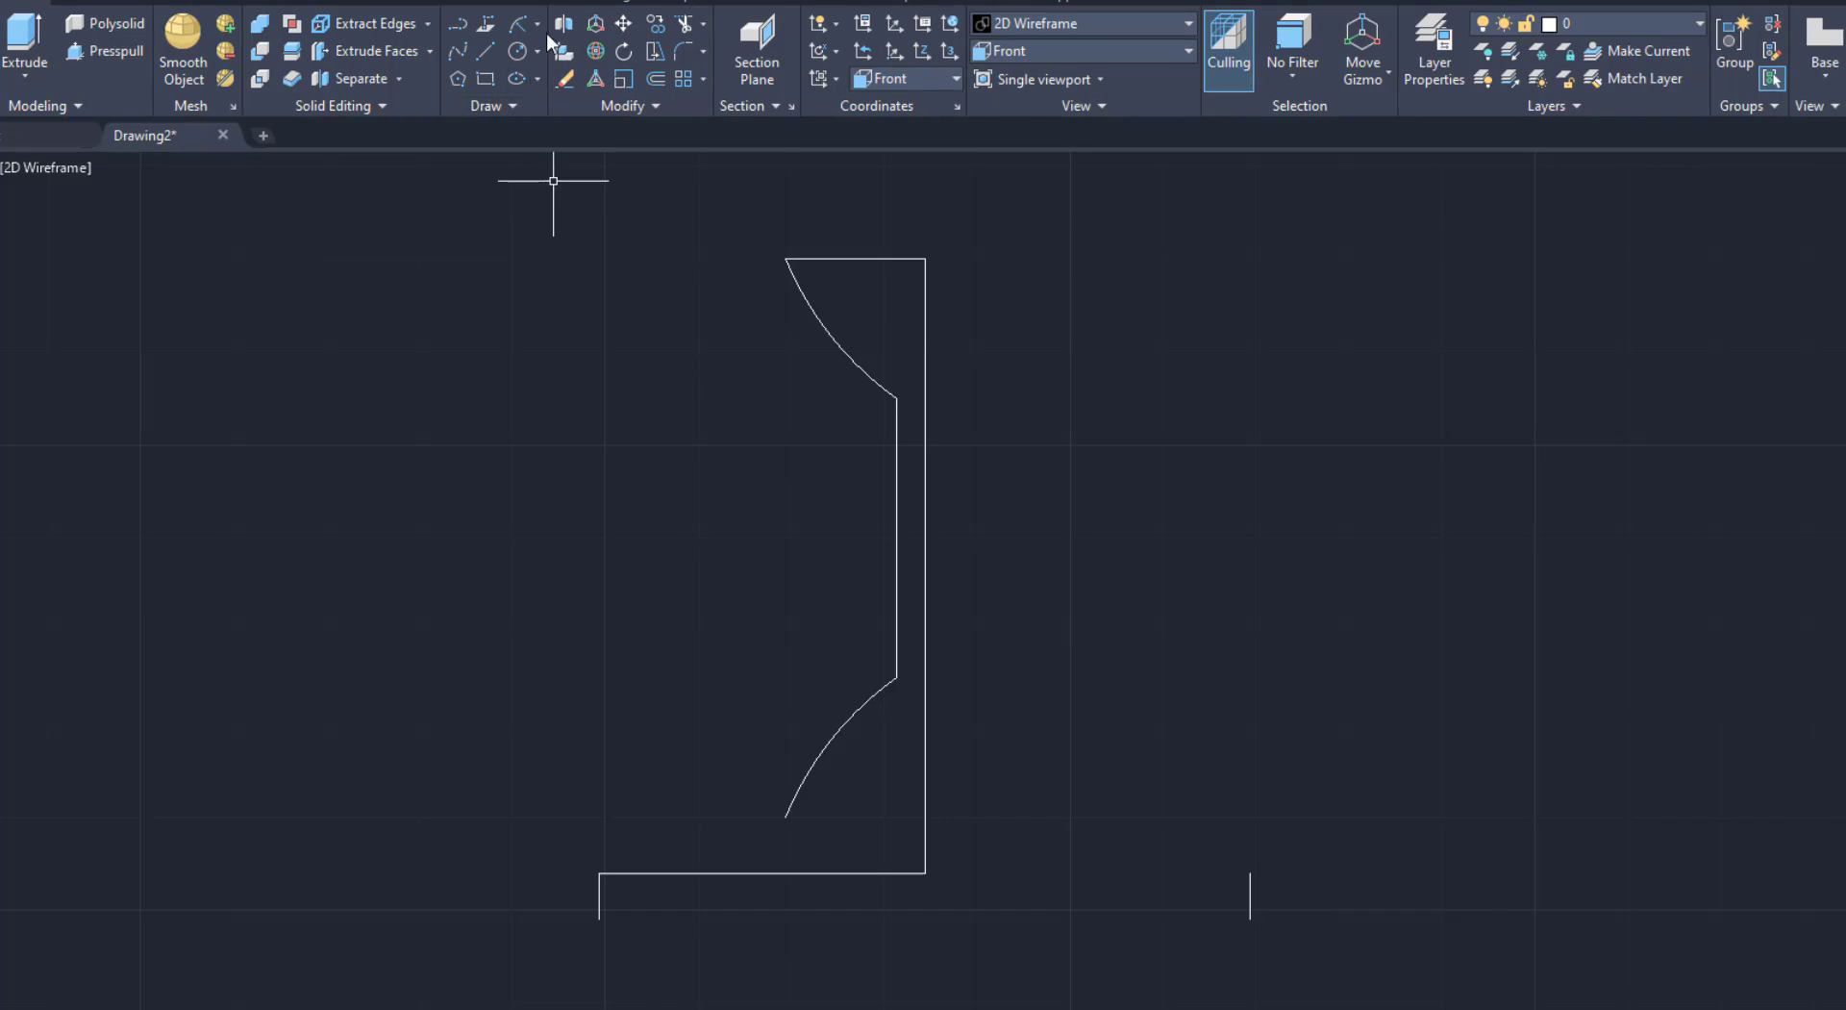
# - Draw a downward-bulging base arc of radius 160 between the lower ends of the two 5-unit vertical lines, checking the radius in the PDF
pyautogui.click(517, 21)
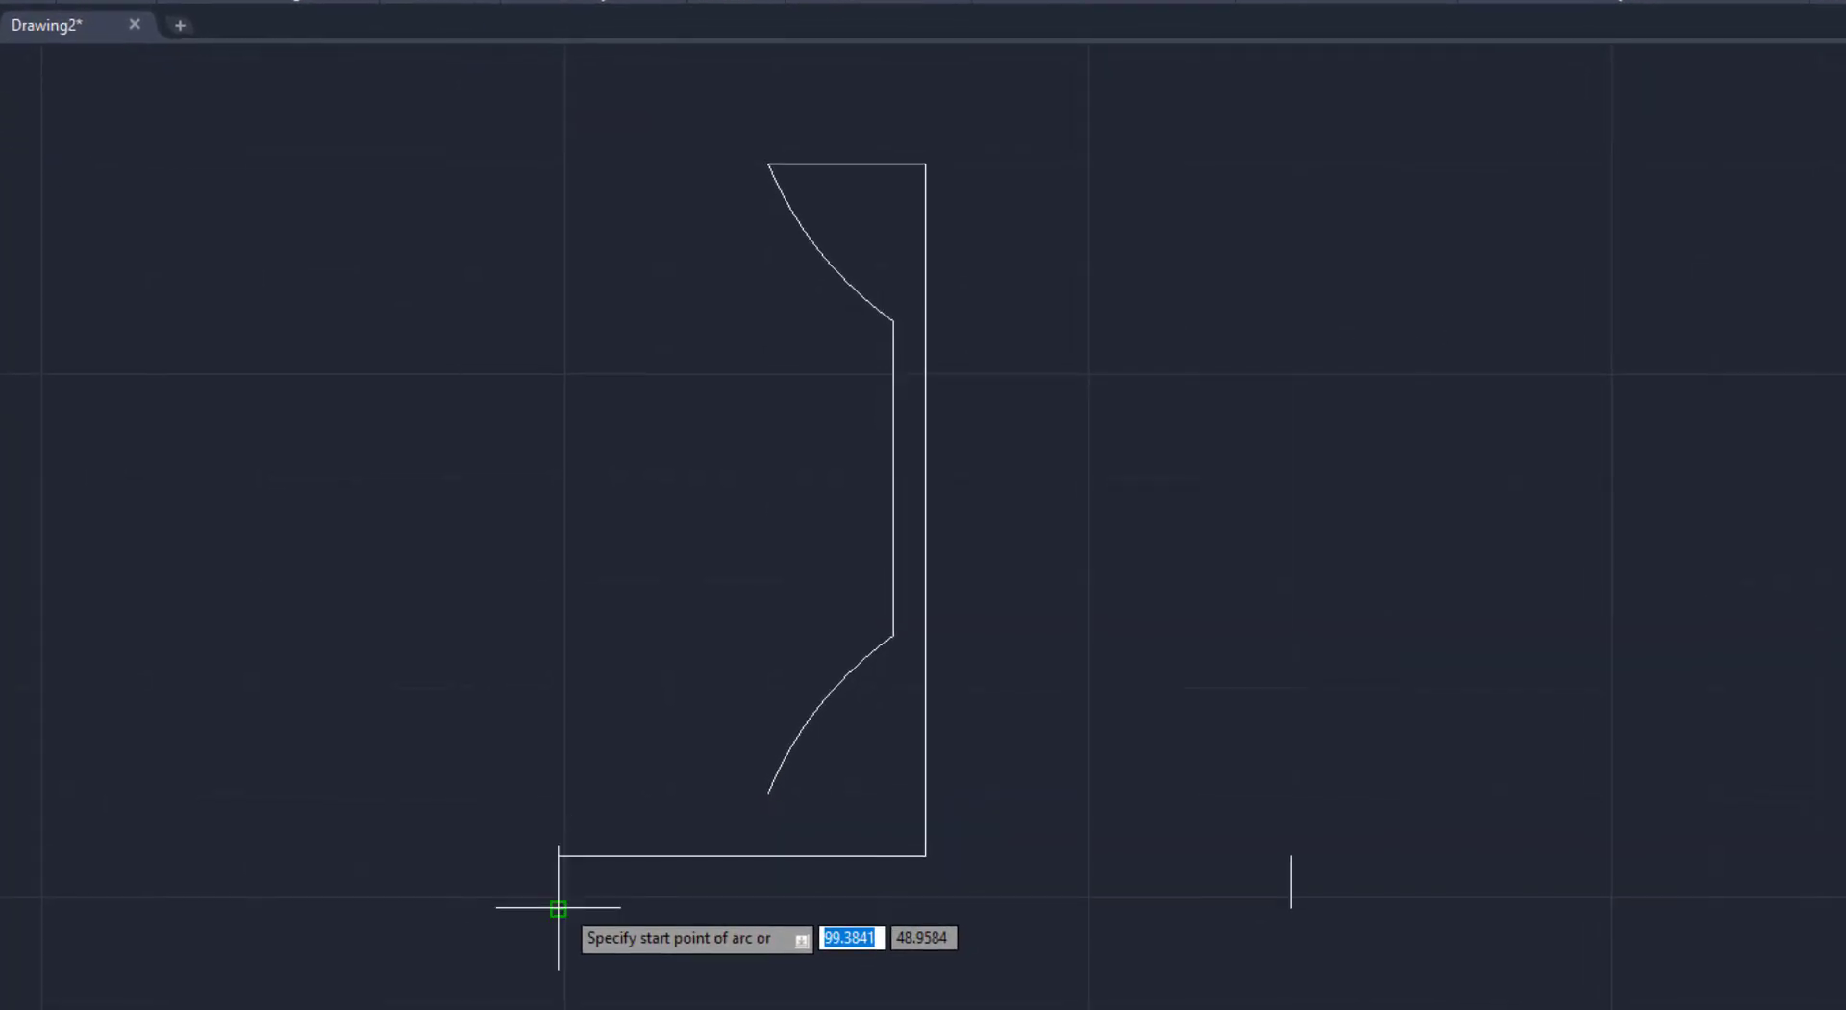
pyautogui.click(559, 906)
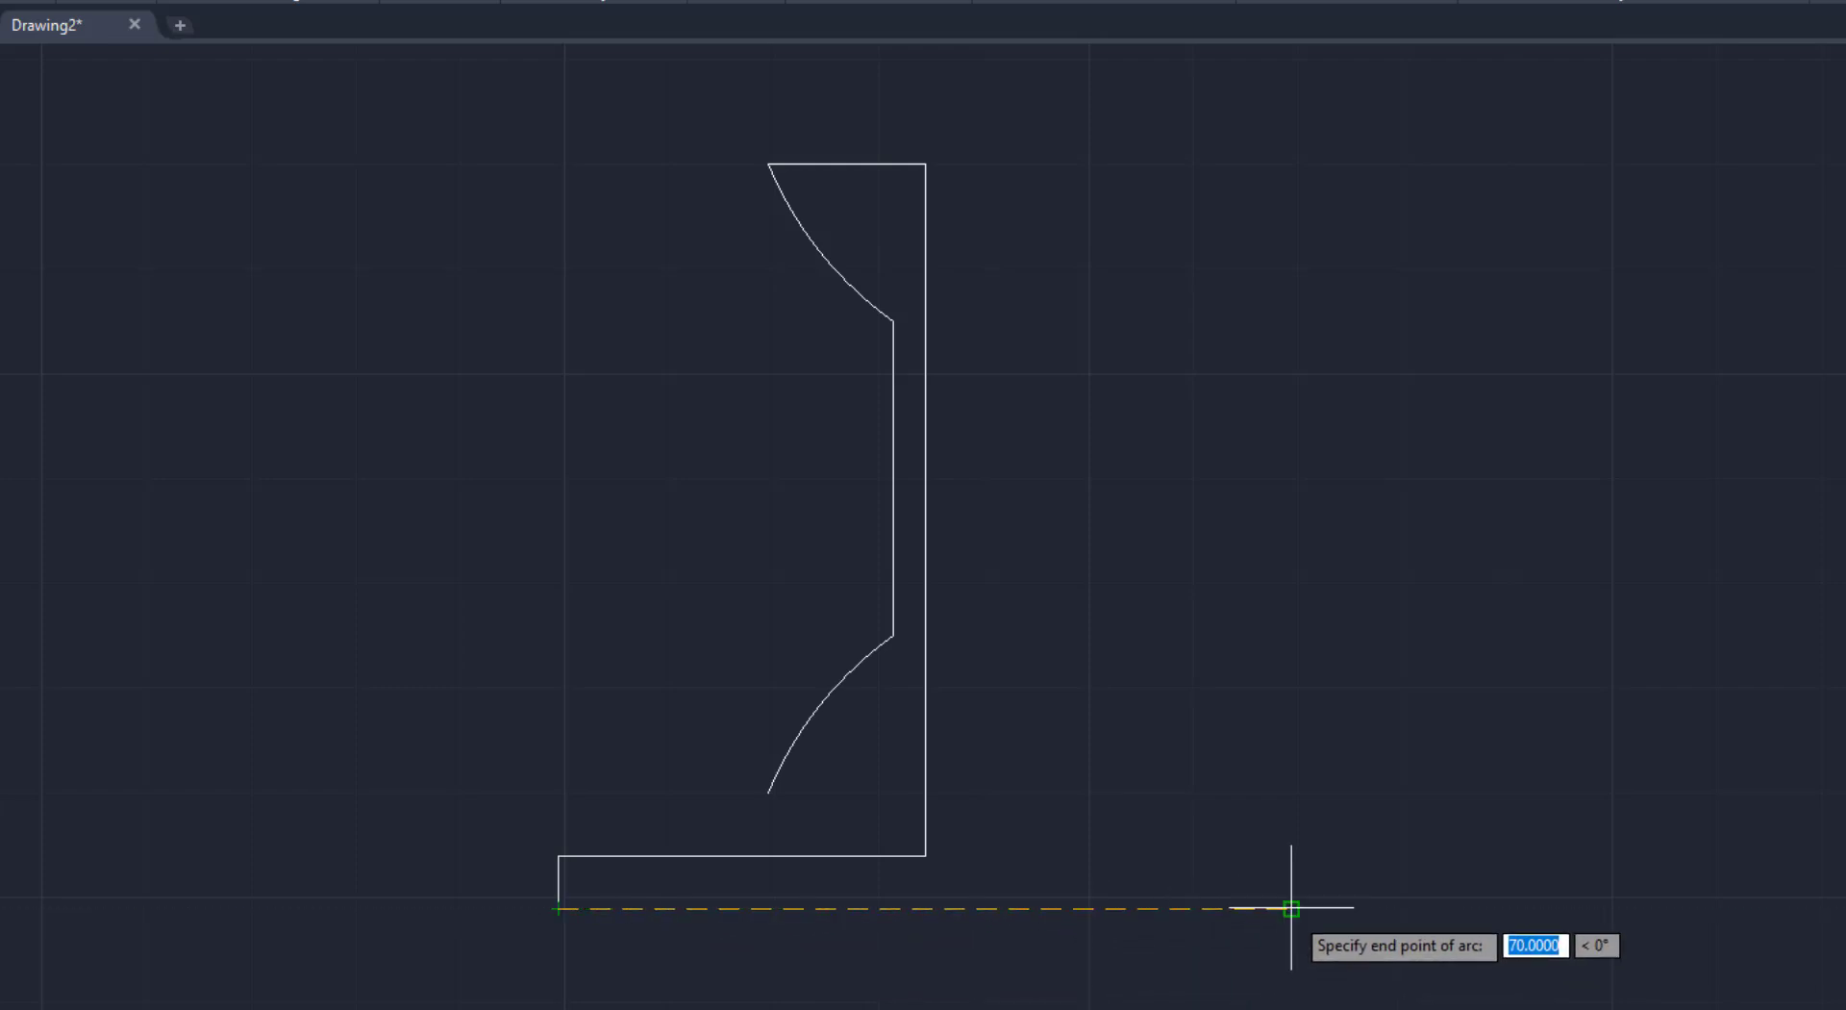
pyautogui.press('Escape')
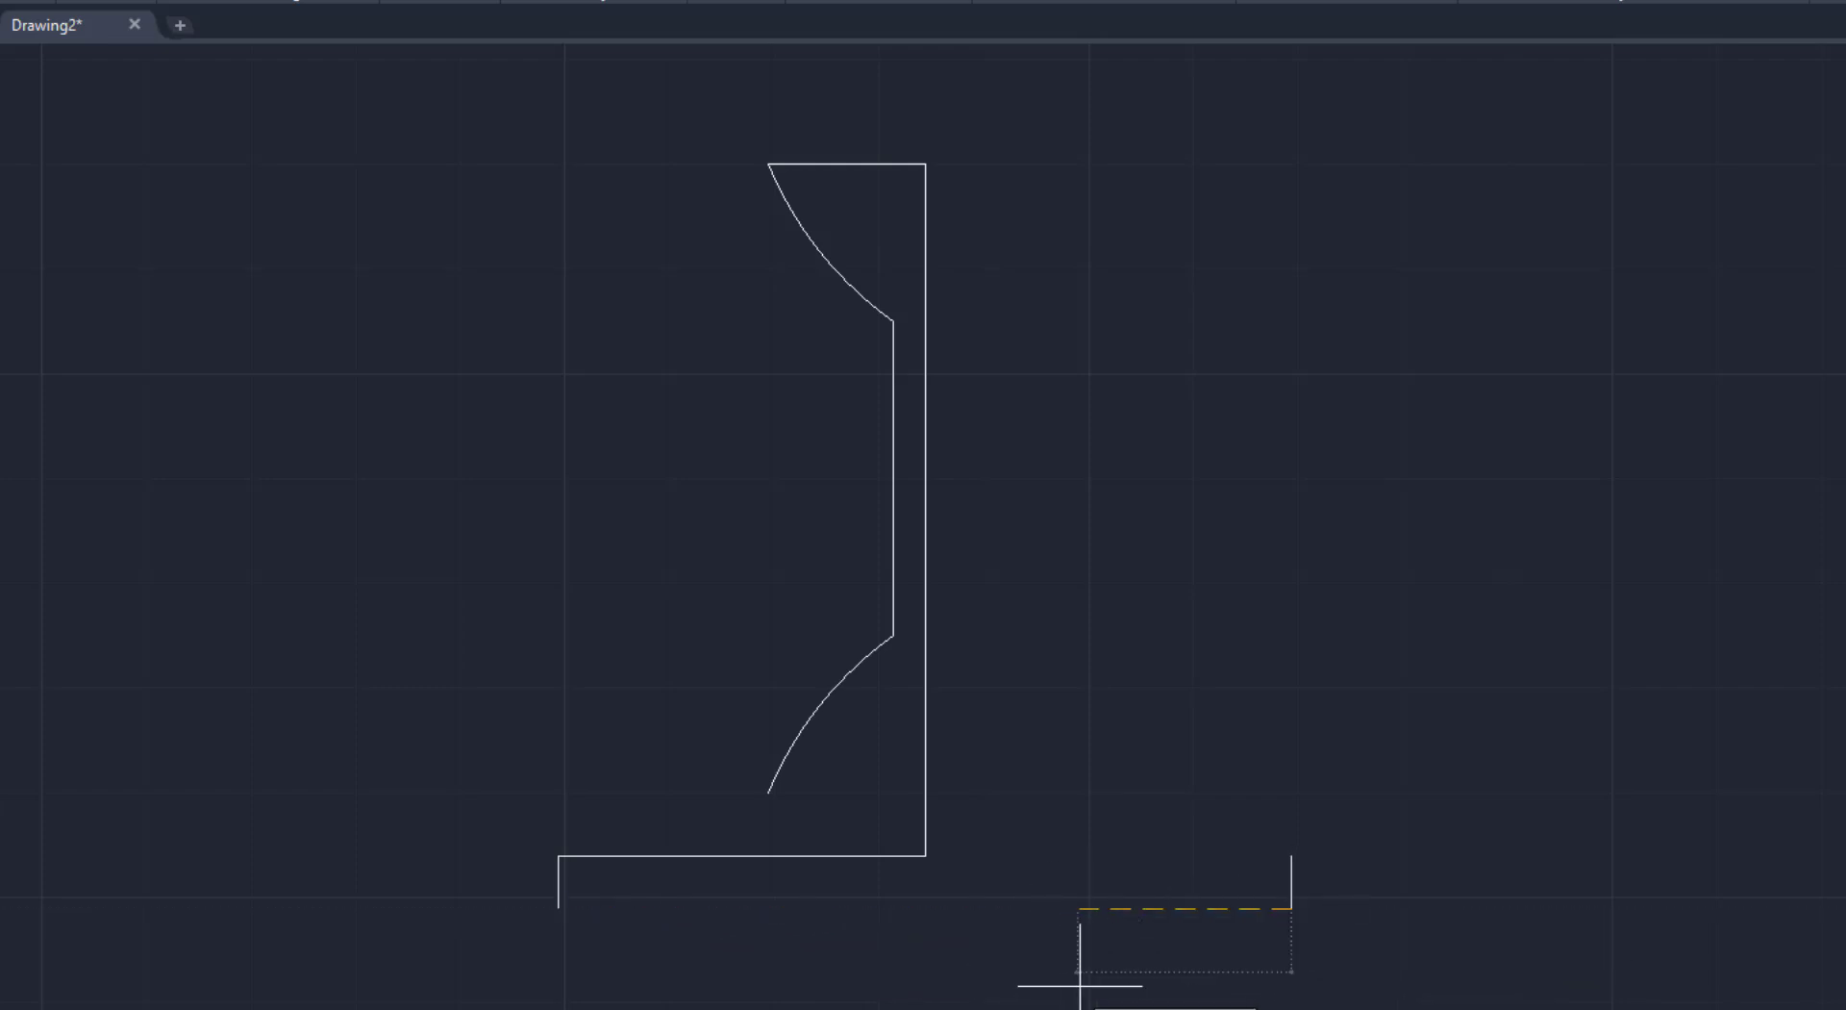
pyautogui.scroll(-1, 1068, 809)
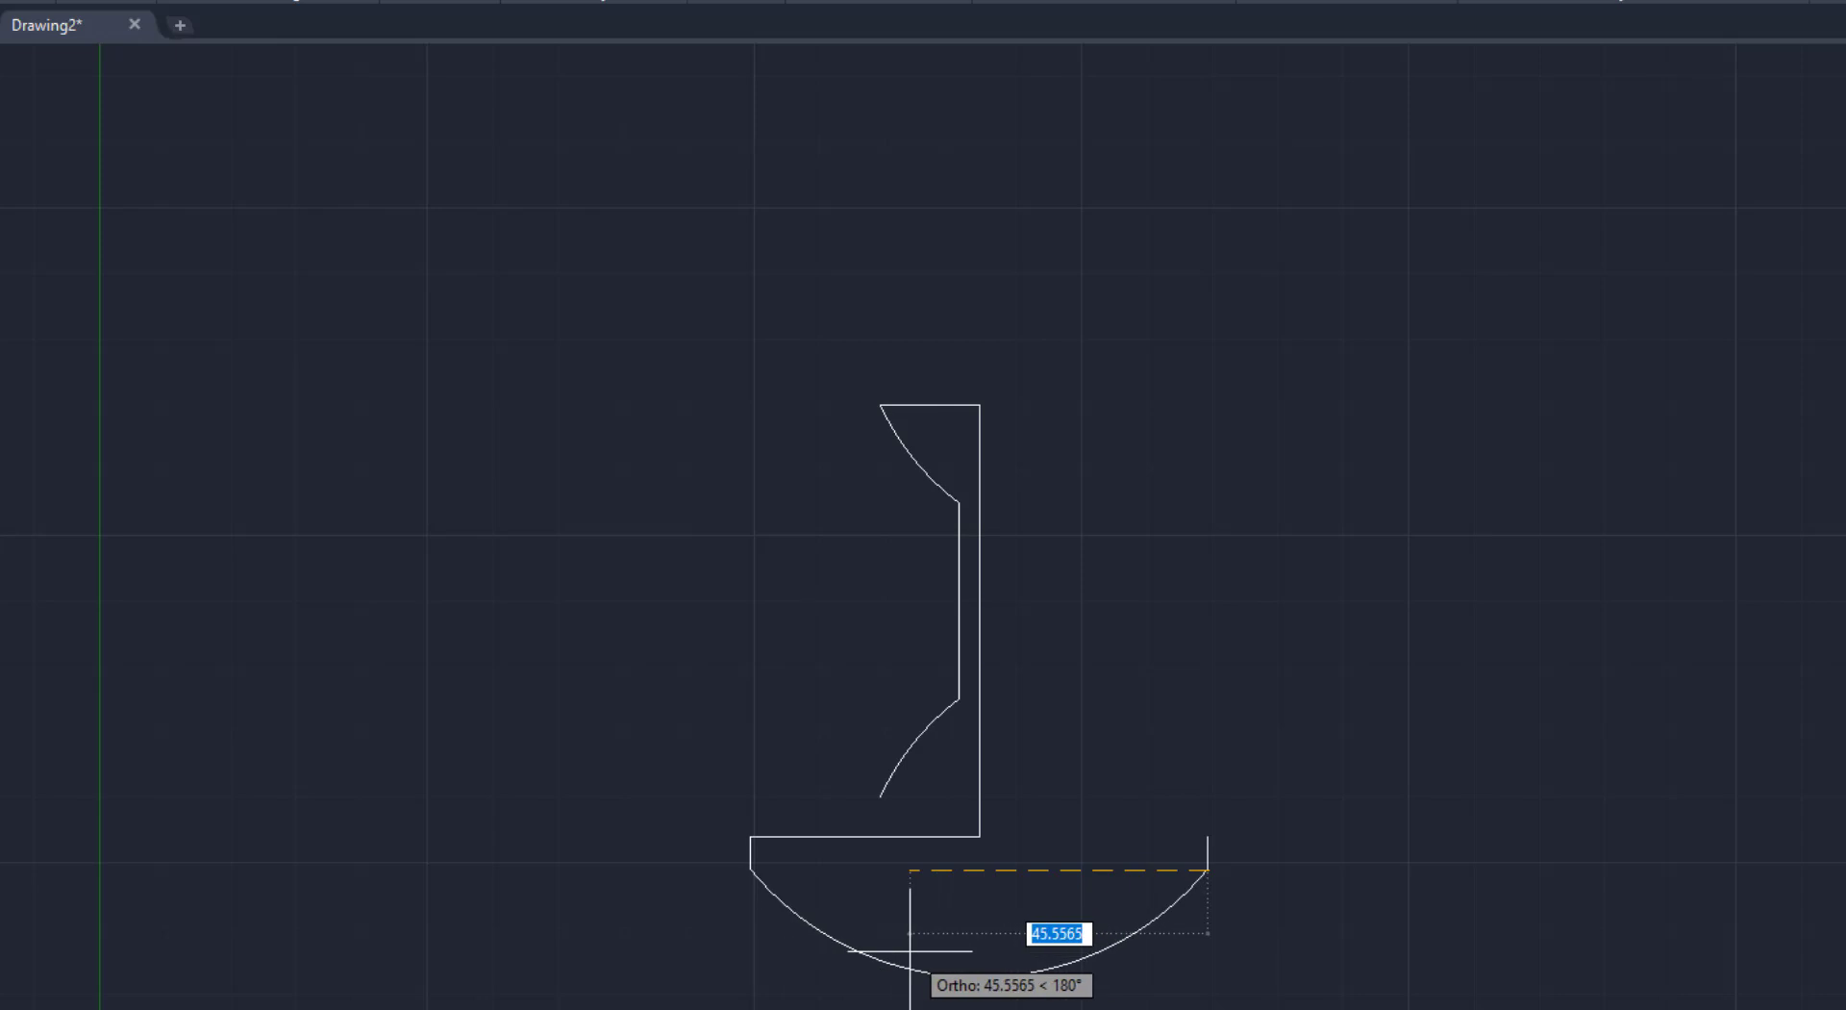
pyautogui.hotkey('alt', 'Tab')
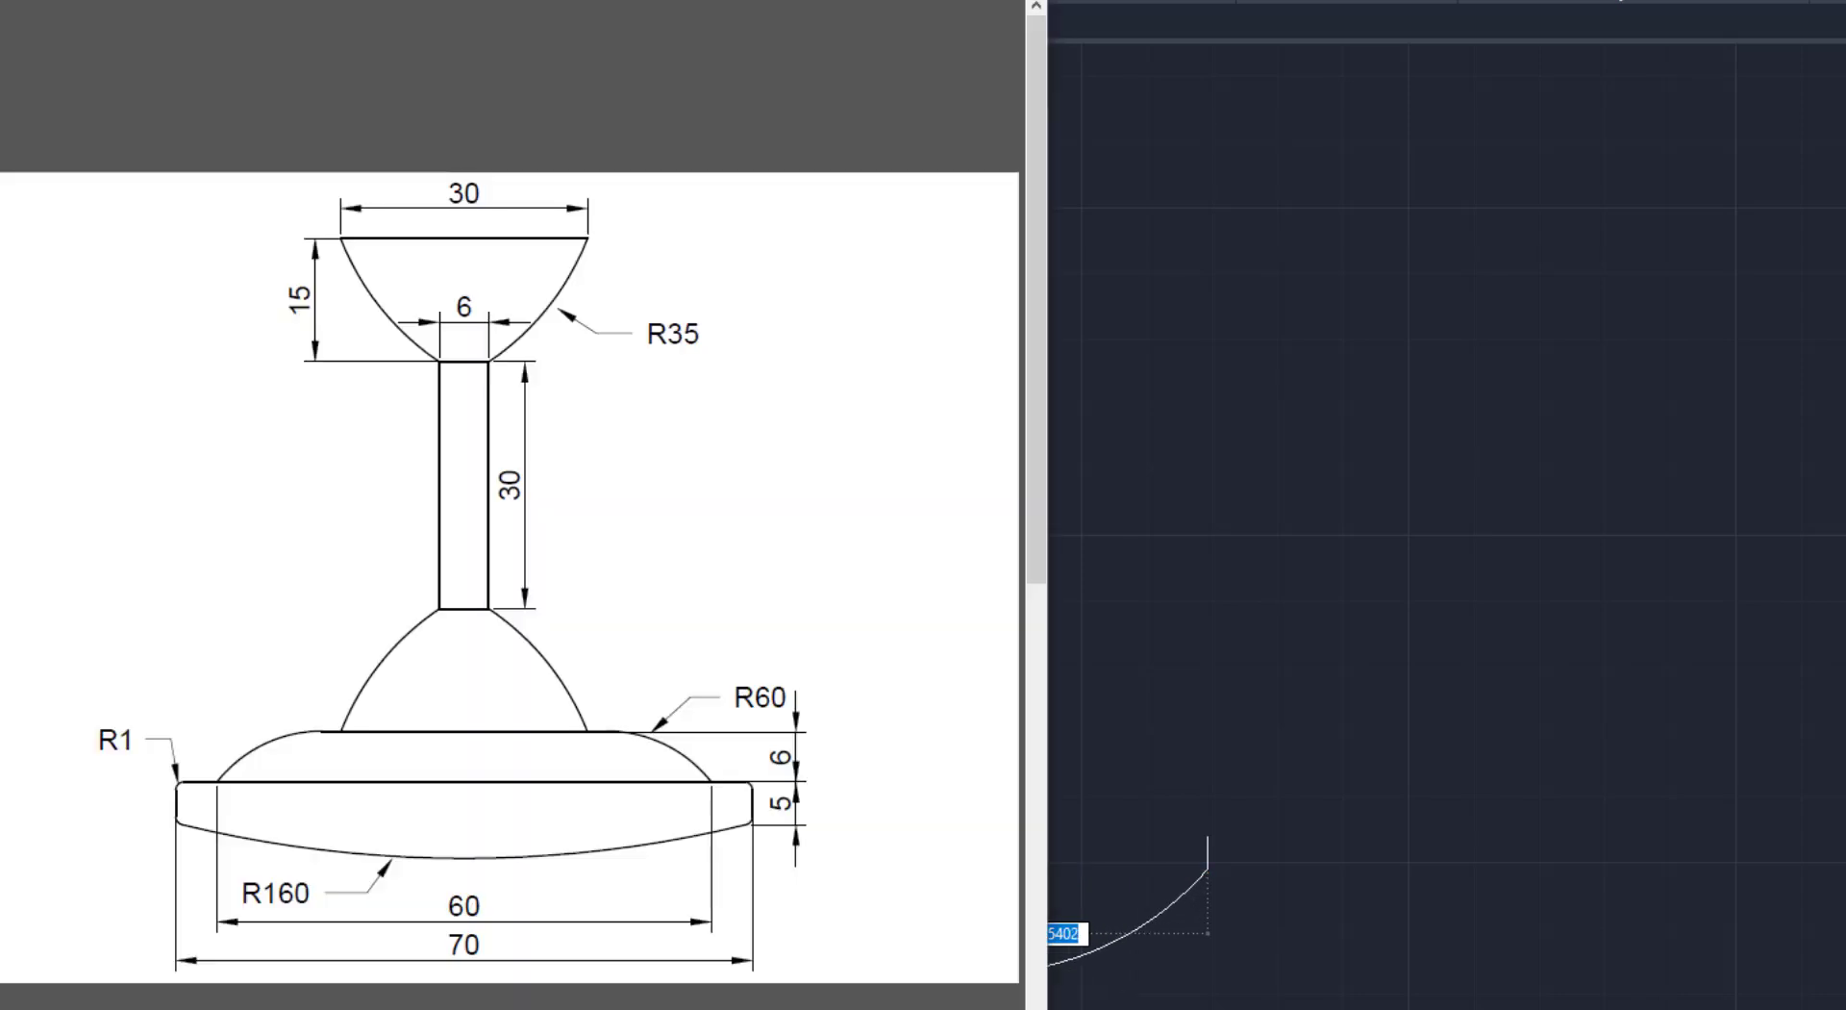
pyautogui.hotkey('alt', 'Tab')
pyautogui.hotkey('alt', 'Tab')
pyautogui.hotkey('alt', 'Tab')
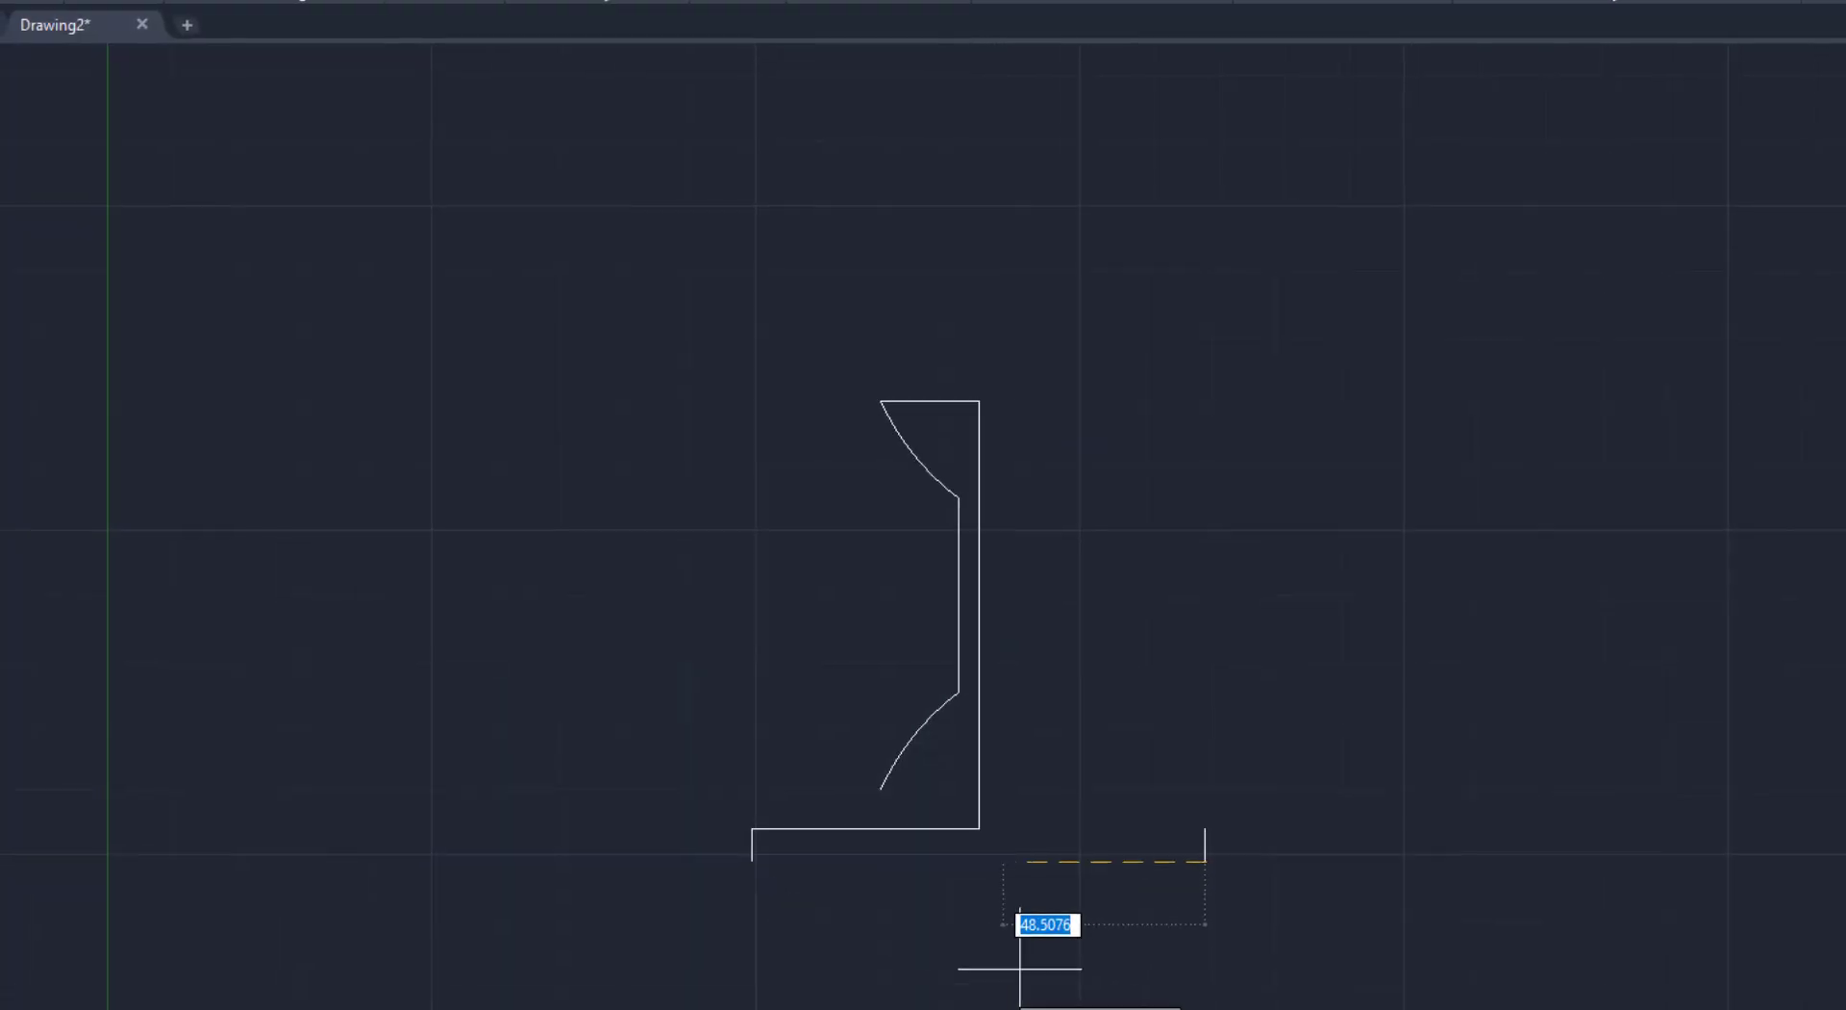
pyautogui.write('1')
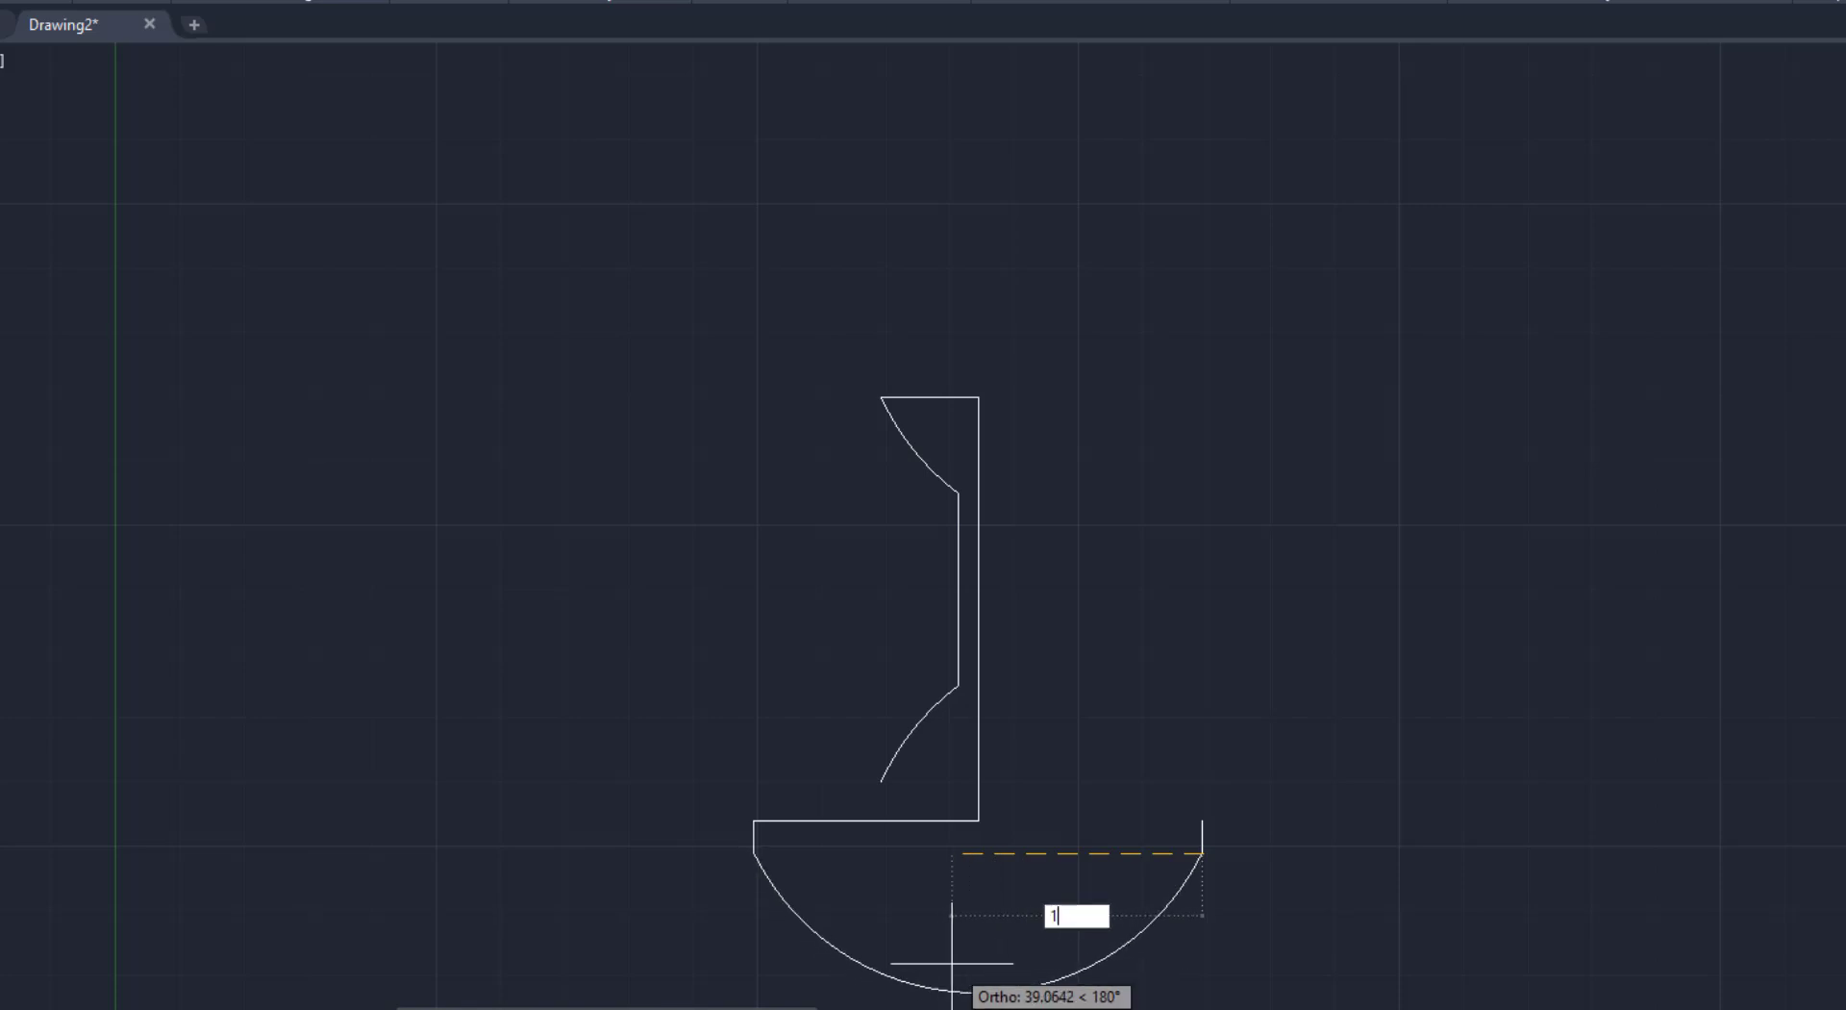
pyautogui.write('60')
pyautogui.press('Return')
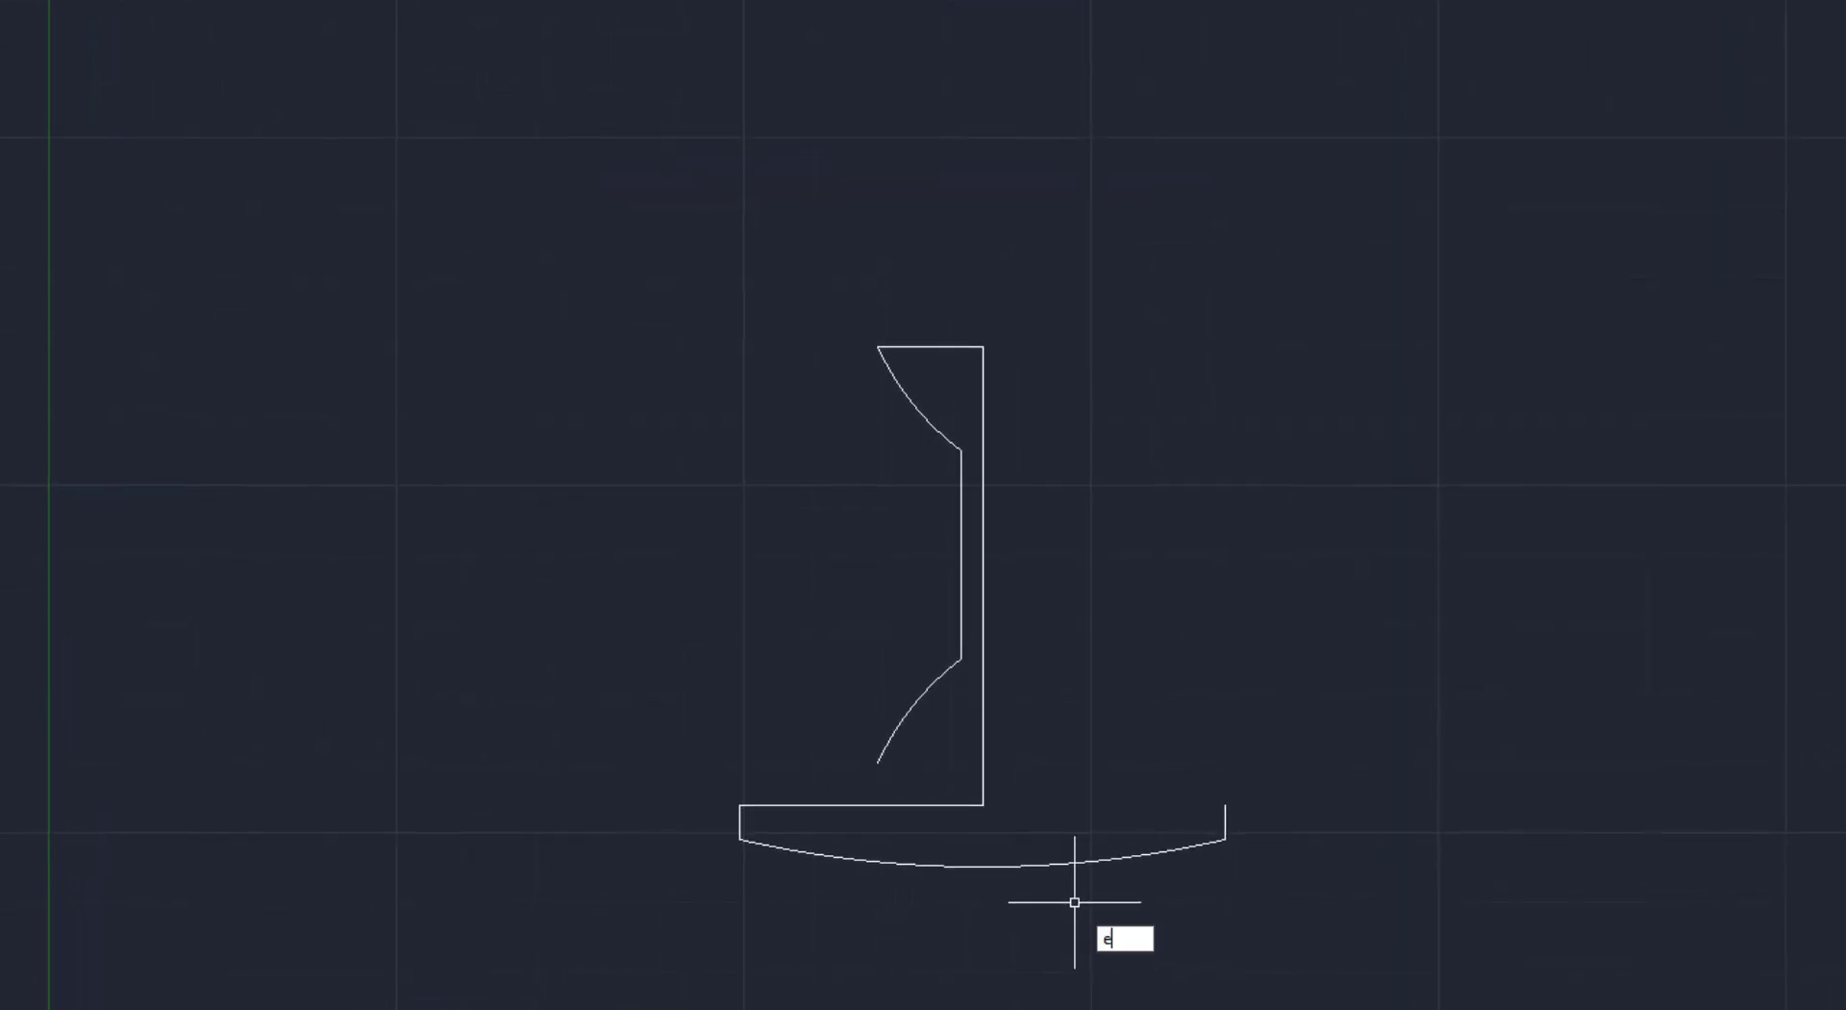
# - Extend the vertical axis line downward to the R160 base arc
pyautogui.write('x')
pyautogui.press('Return')
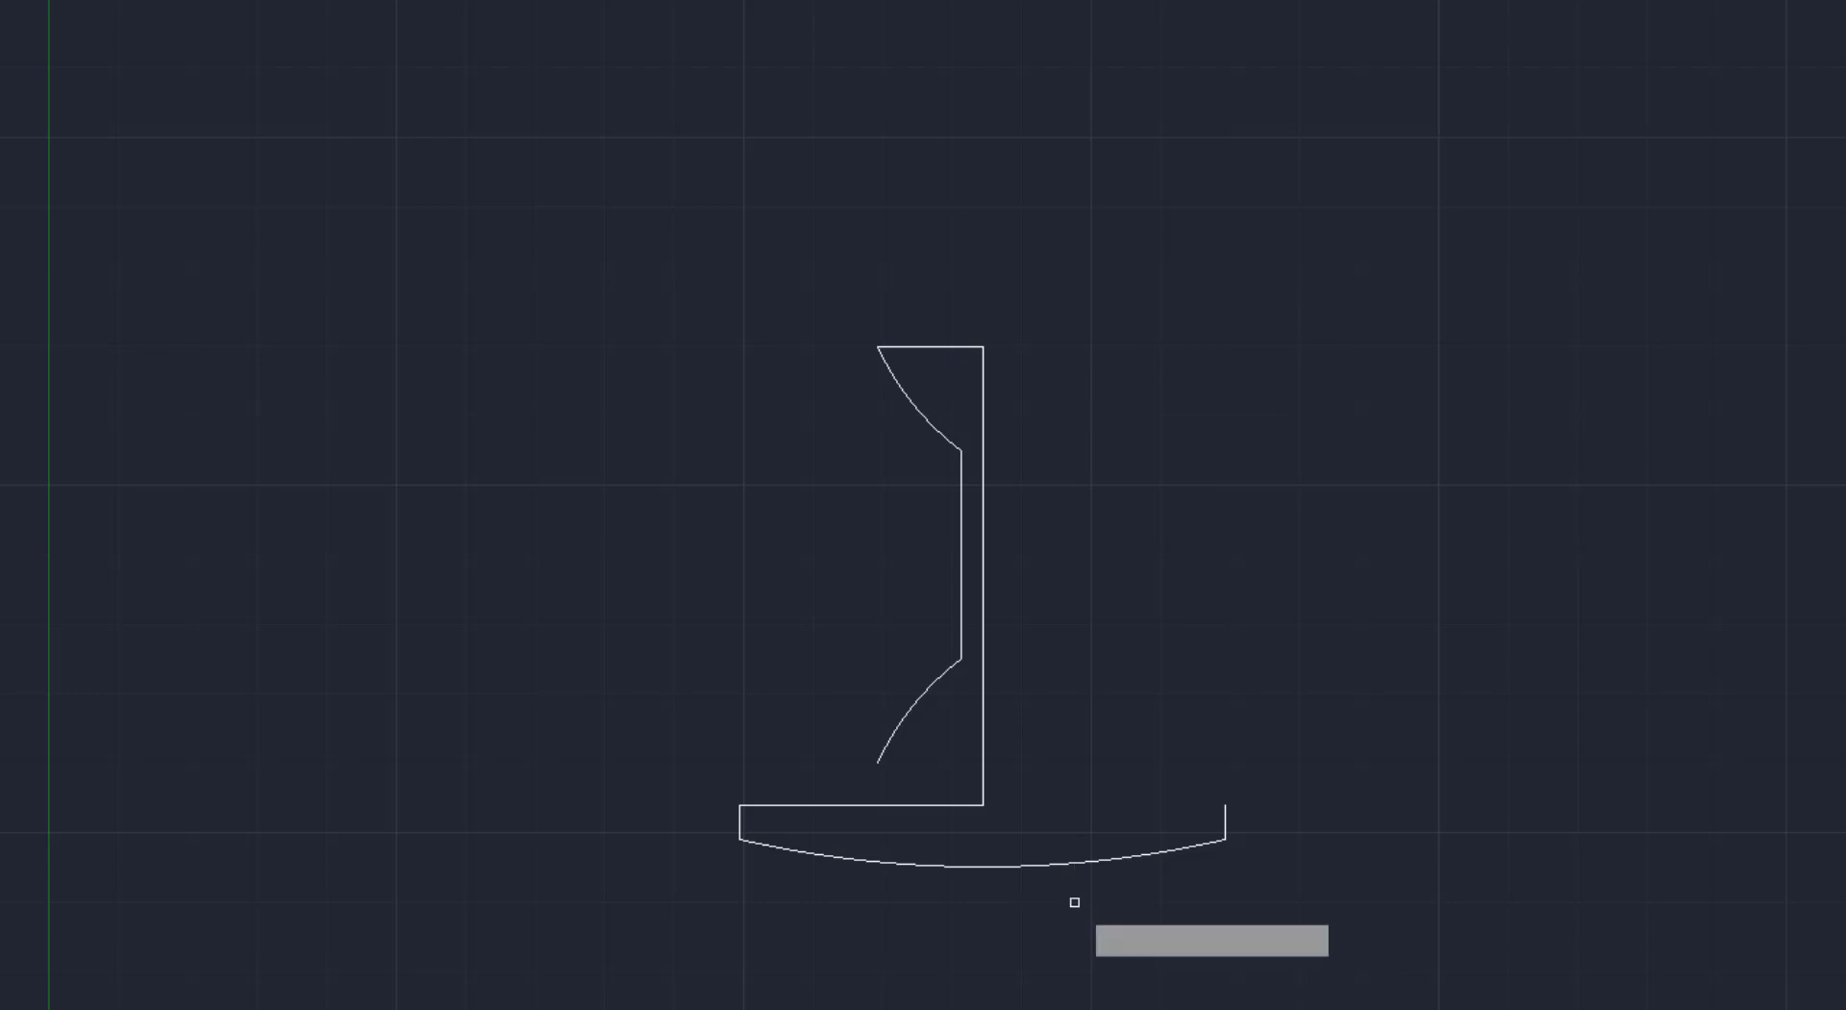
pyautogui.press('Return')
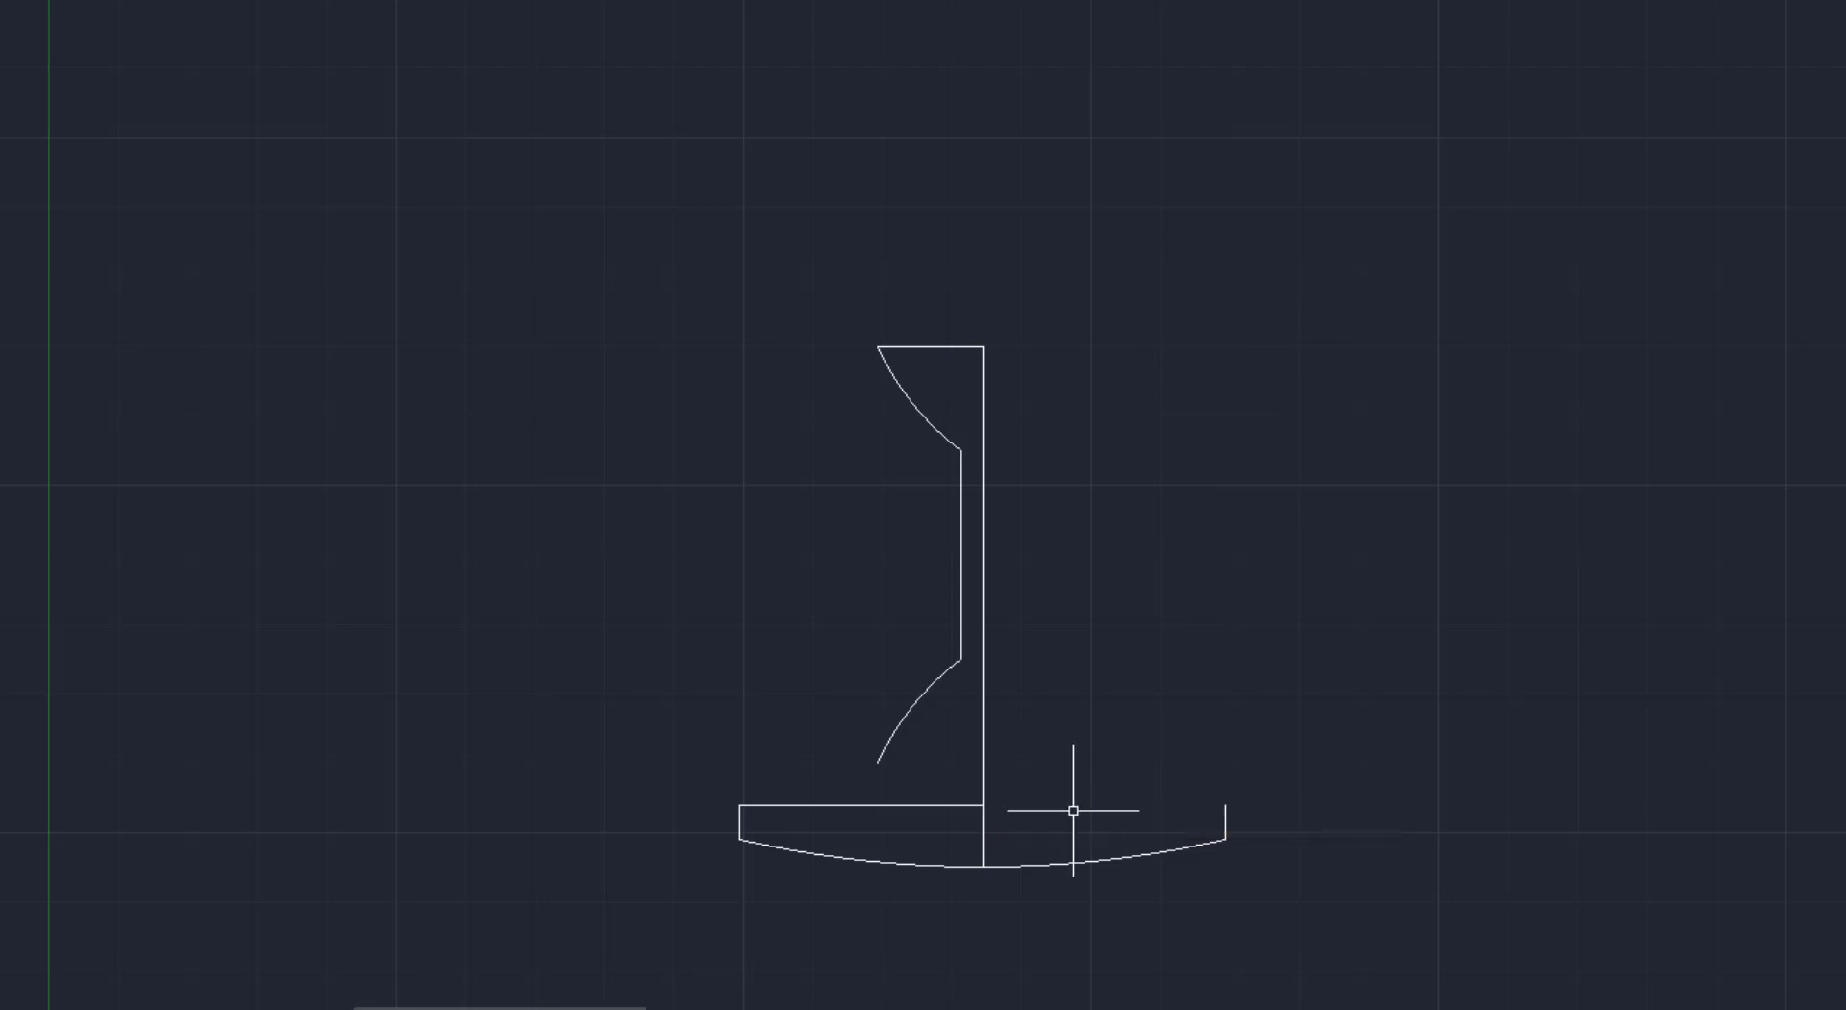
# - Trim away the half of the base arc right of the axis and erase the detached mirrored 5-unit line
pyautogui.write('tr')
pyautogui.press('Return')
pyautogui.click(1049, 861)
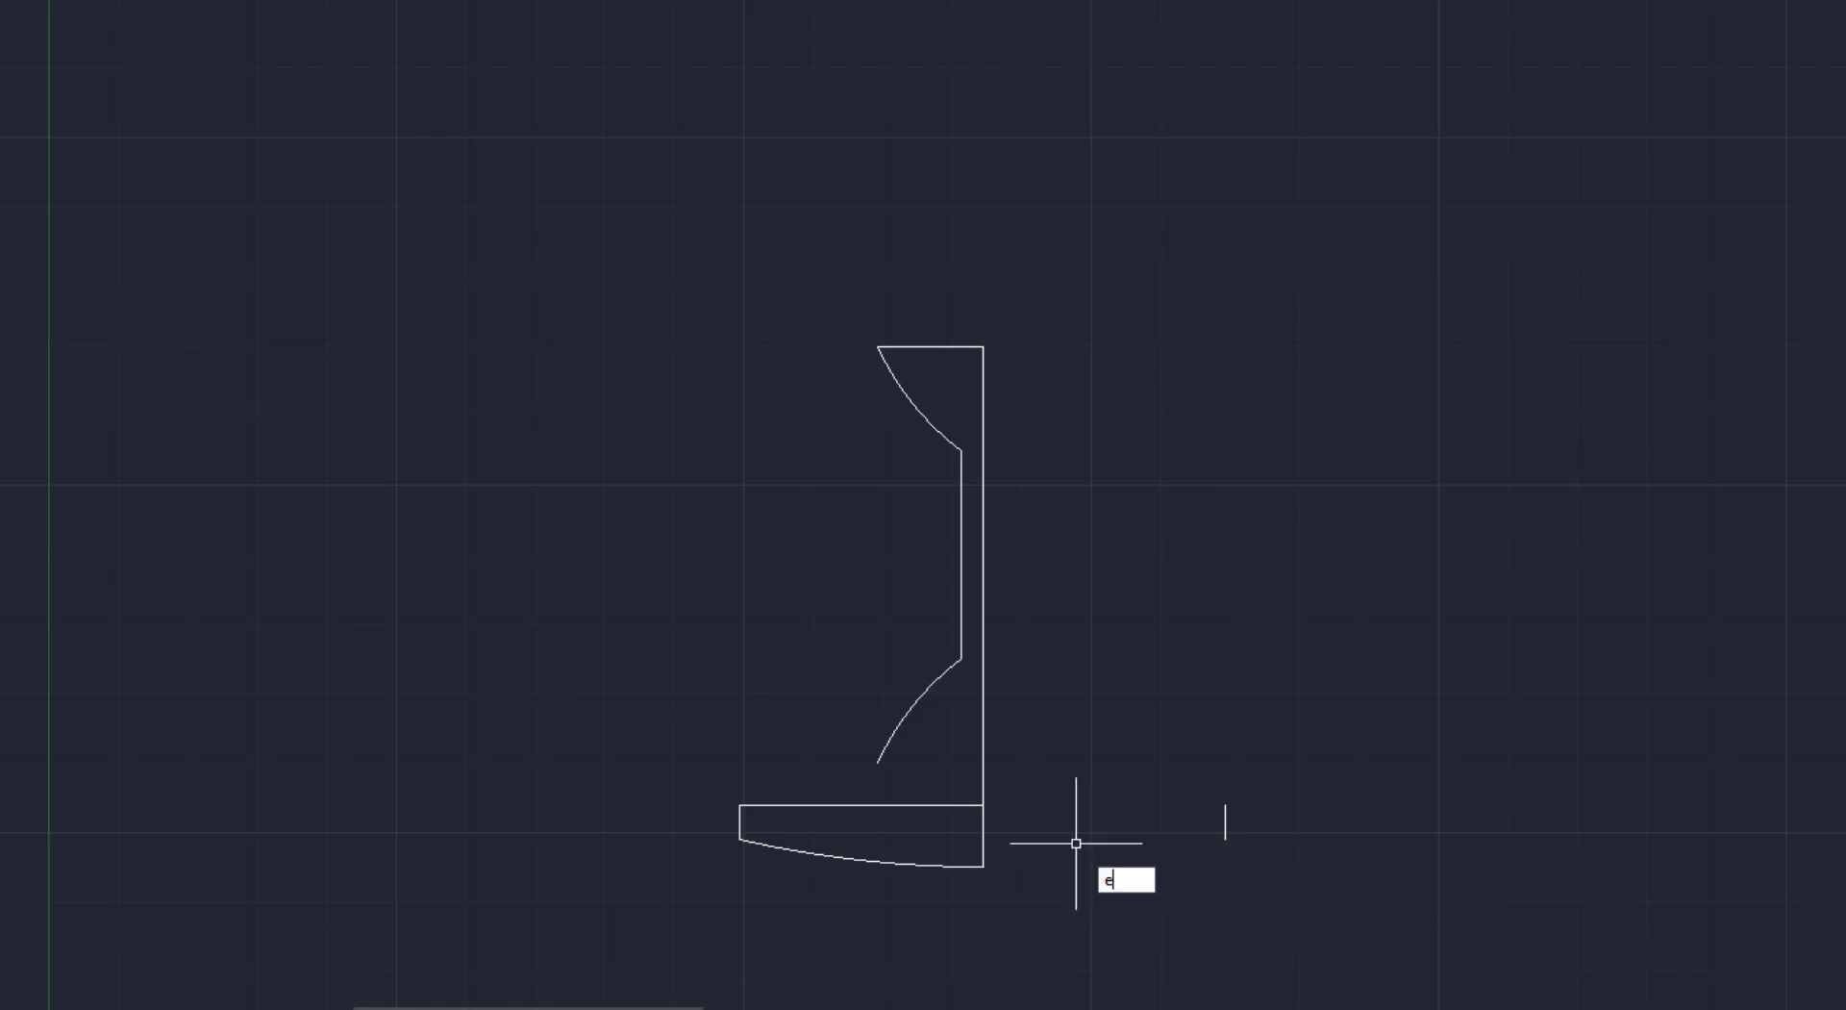
pyautogui.press('Return')
pyautogui.click(1155, 723)
pyautogui.click(1268, 899)
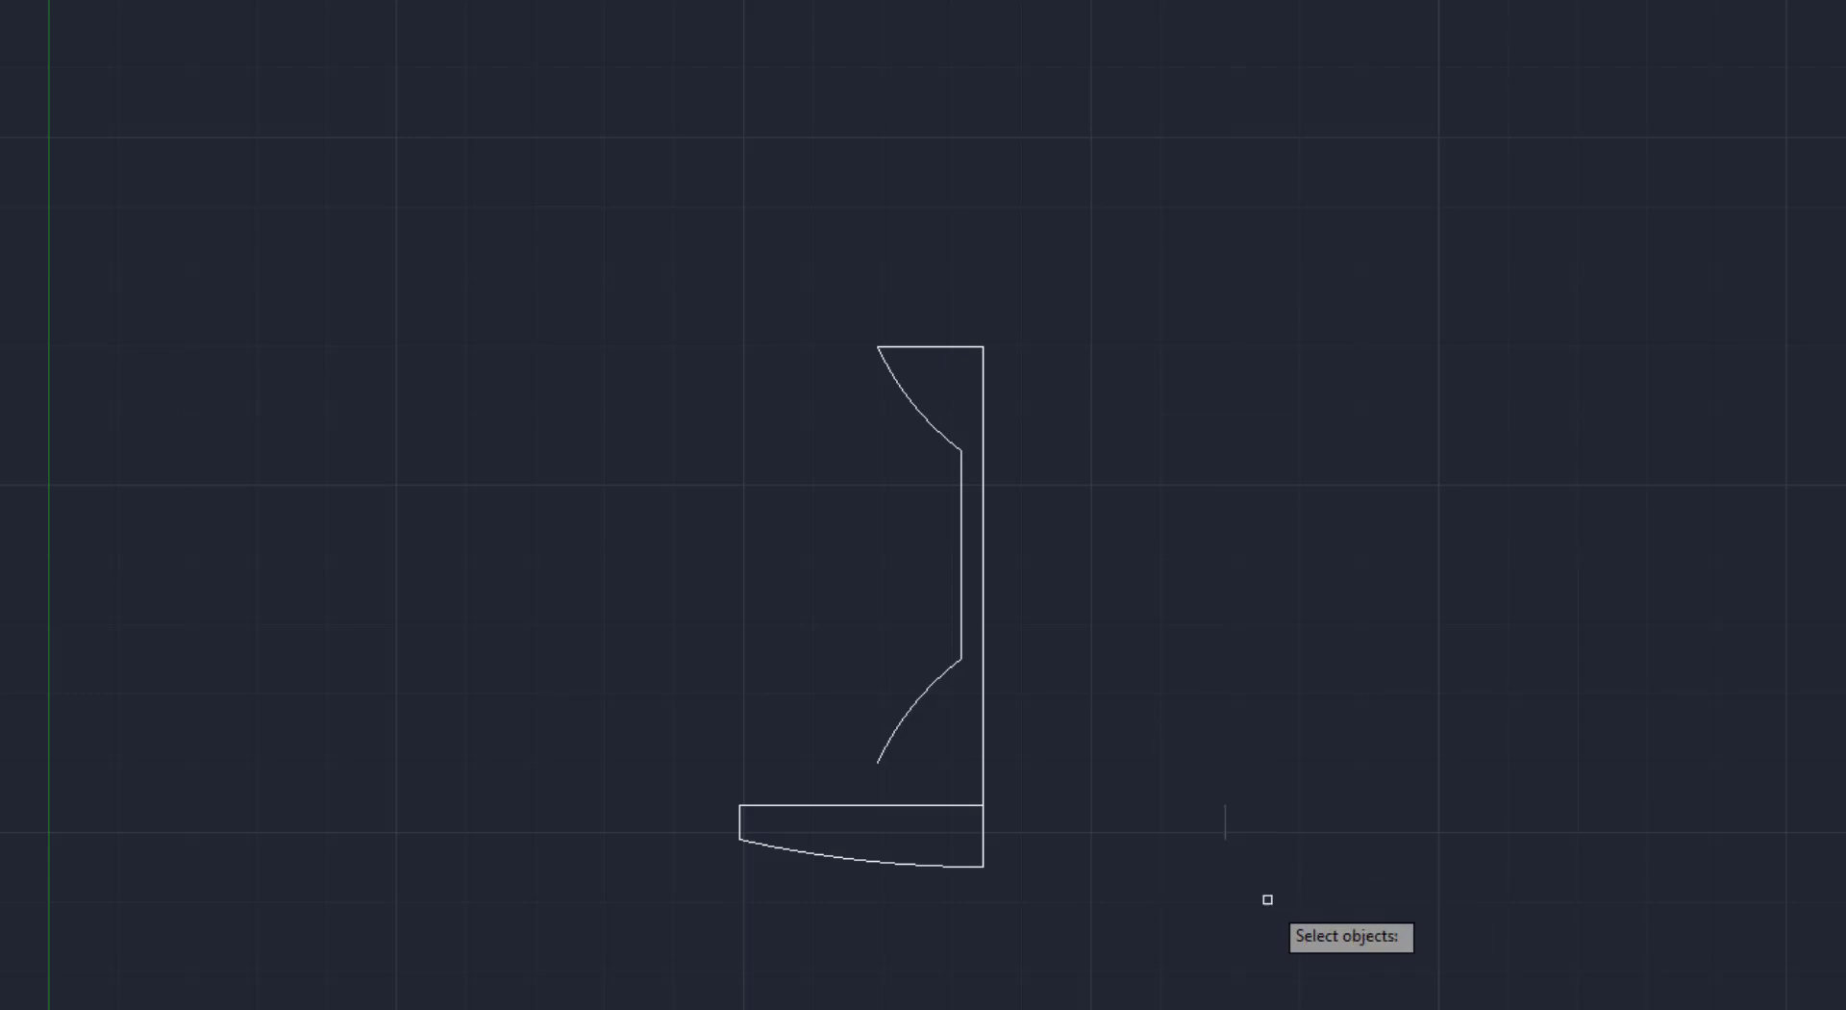
pyautogui.press('Return')
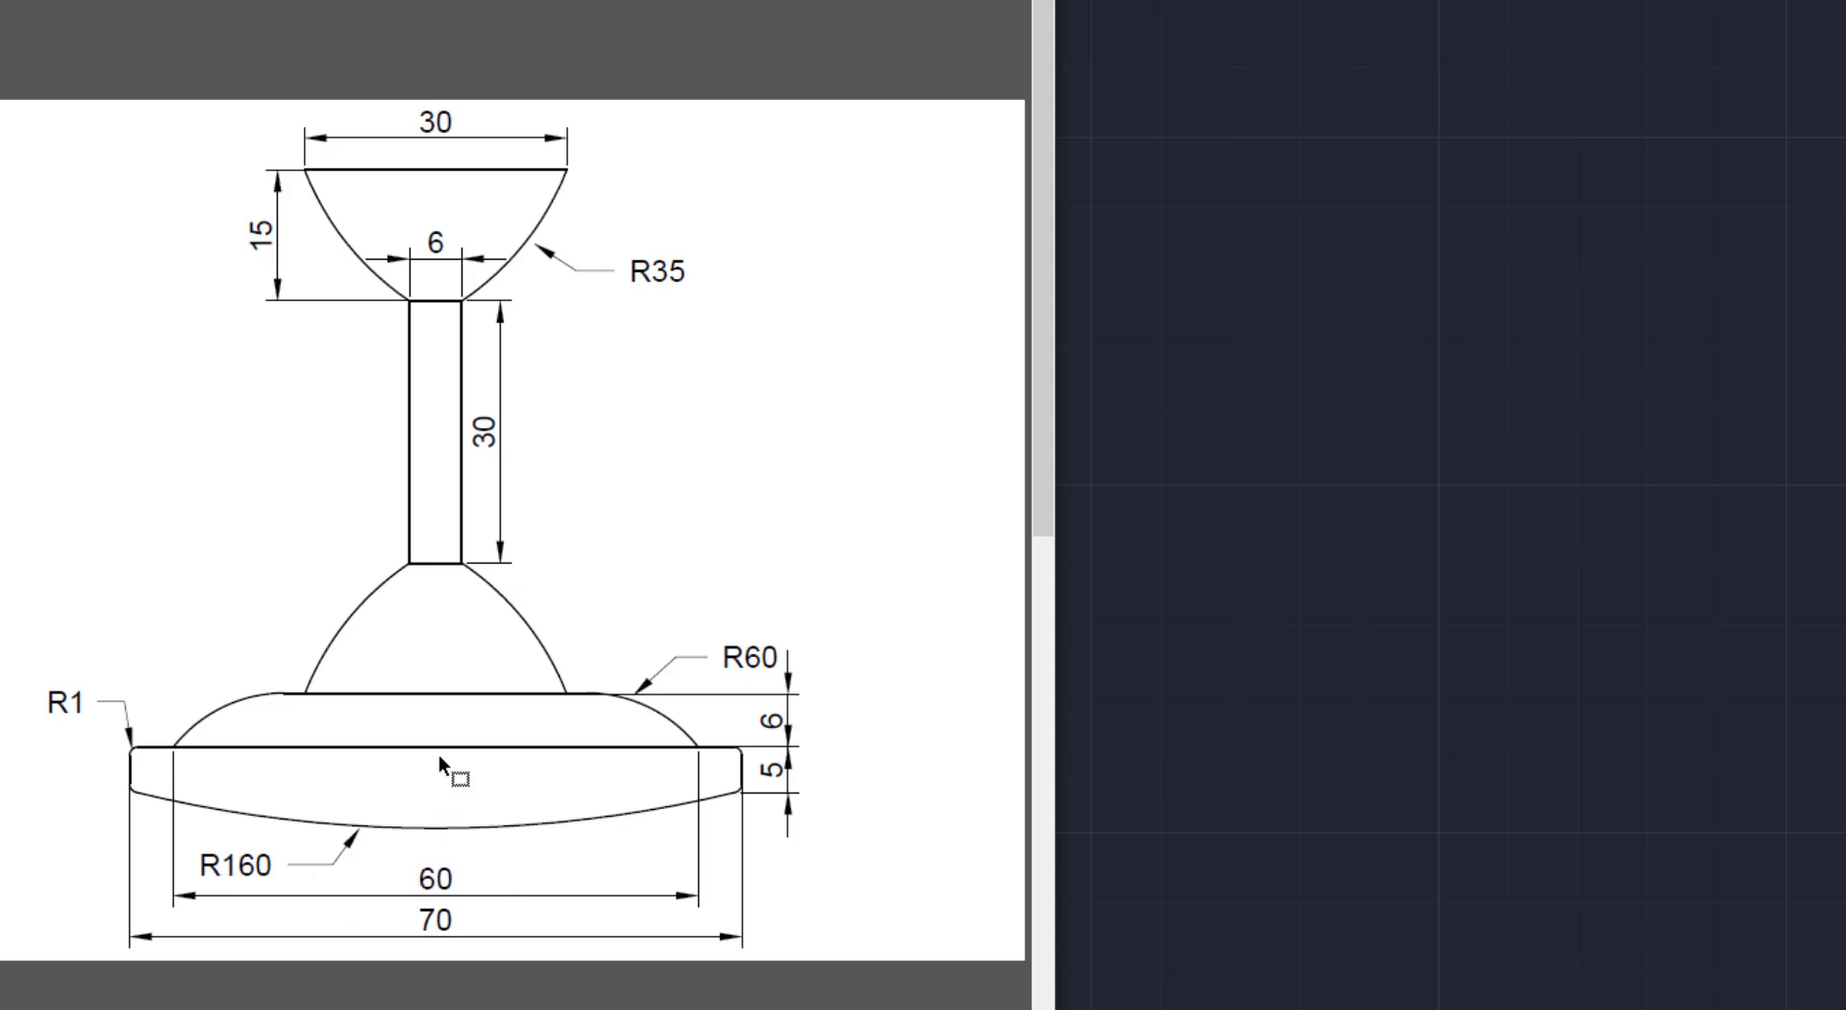
# - After consulting the PDF drawing, draw a short vertical helper line upward from the base's top edge, starting 30 units left of the axis
pyautogui.click(1381, 737)
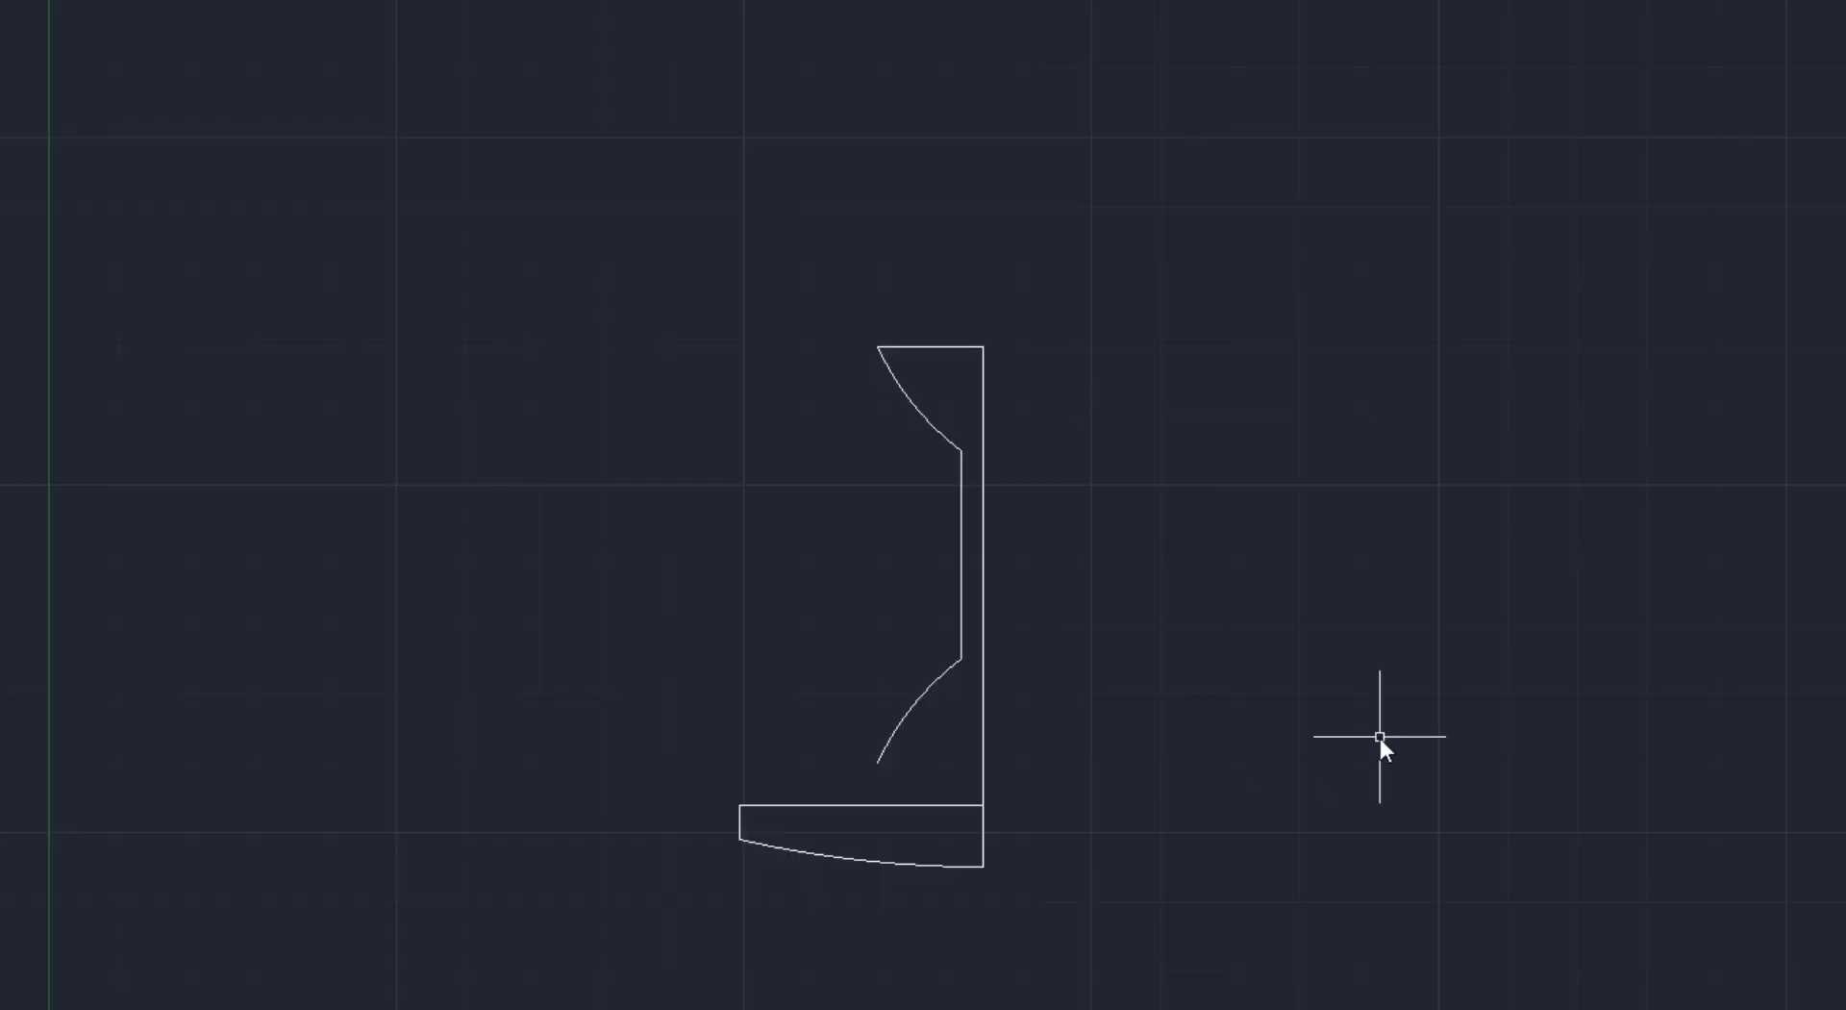
pyautogui.write('l')
pyautogui.press('Return')
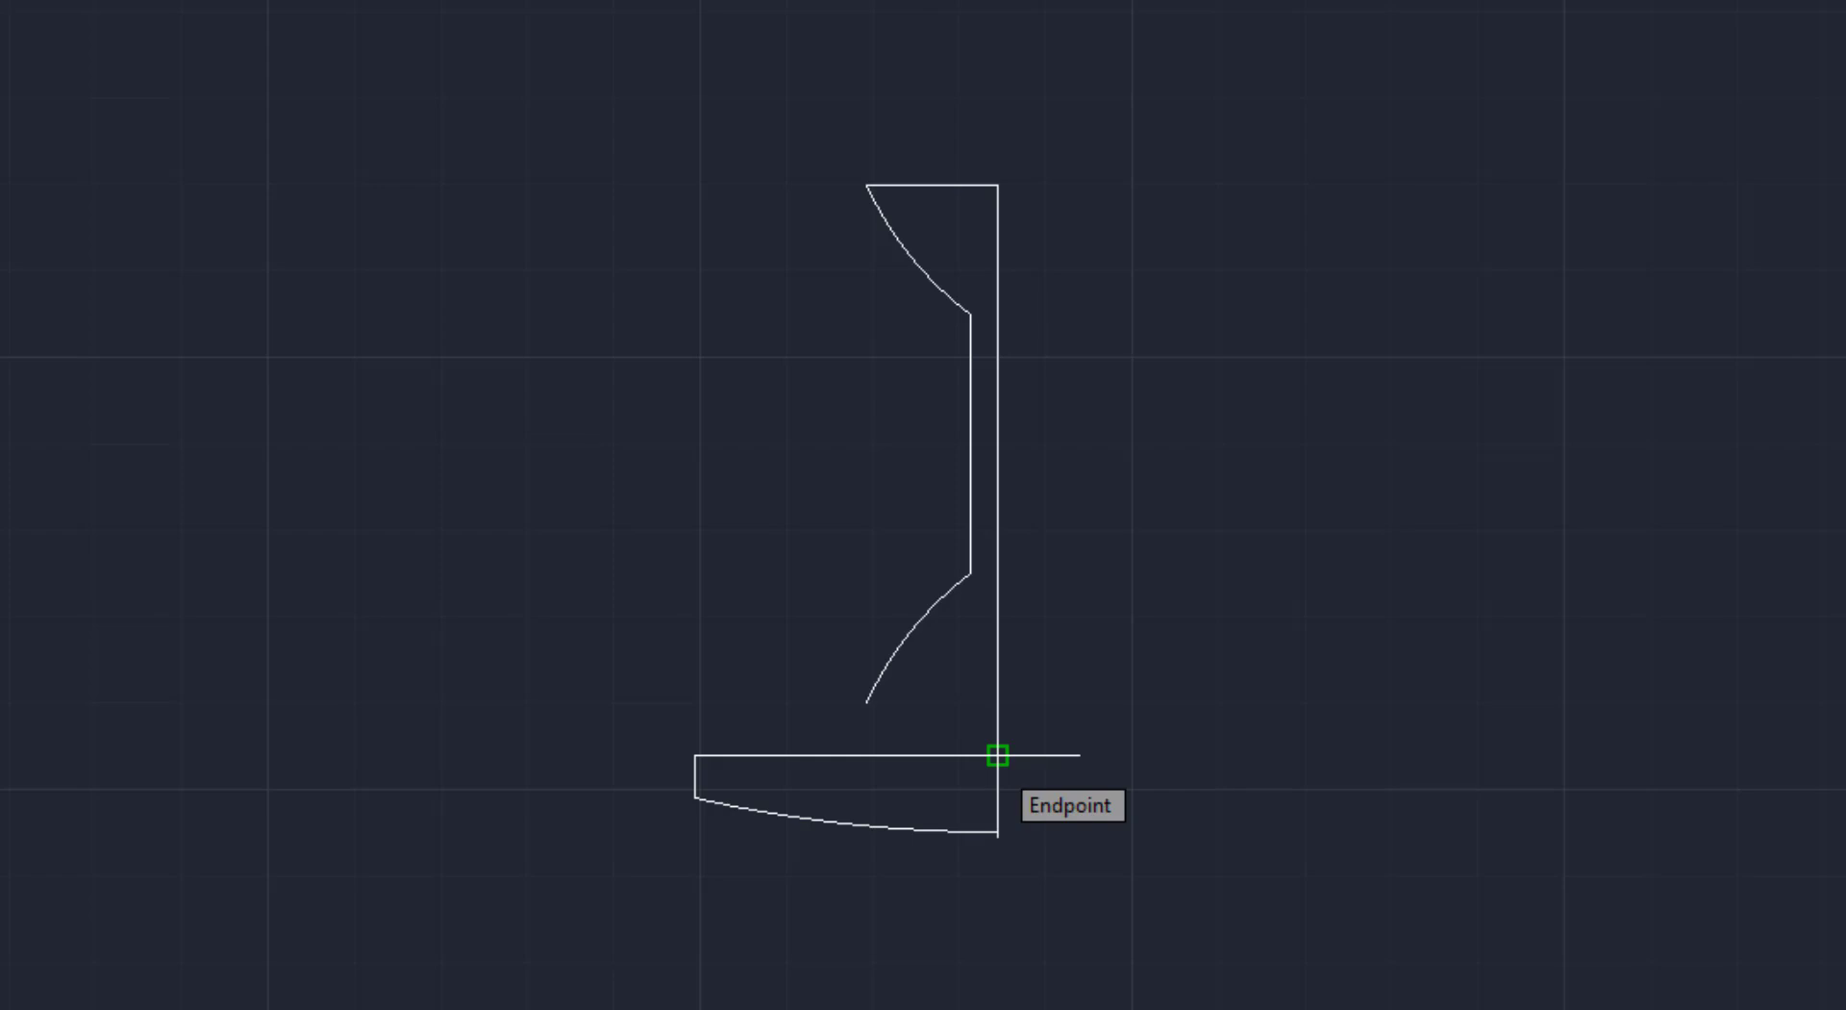
pyautogui.moveTo(997, 755)
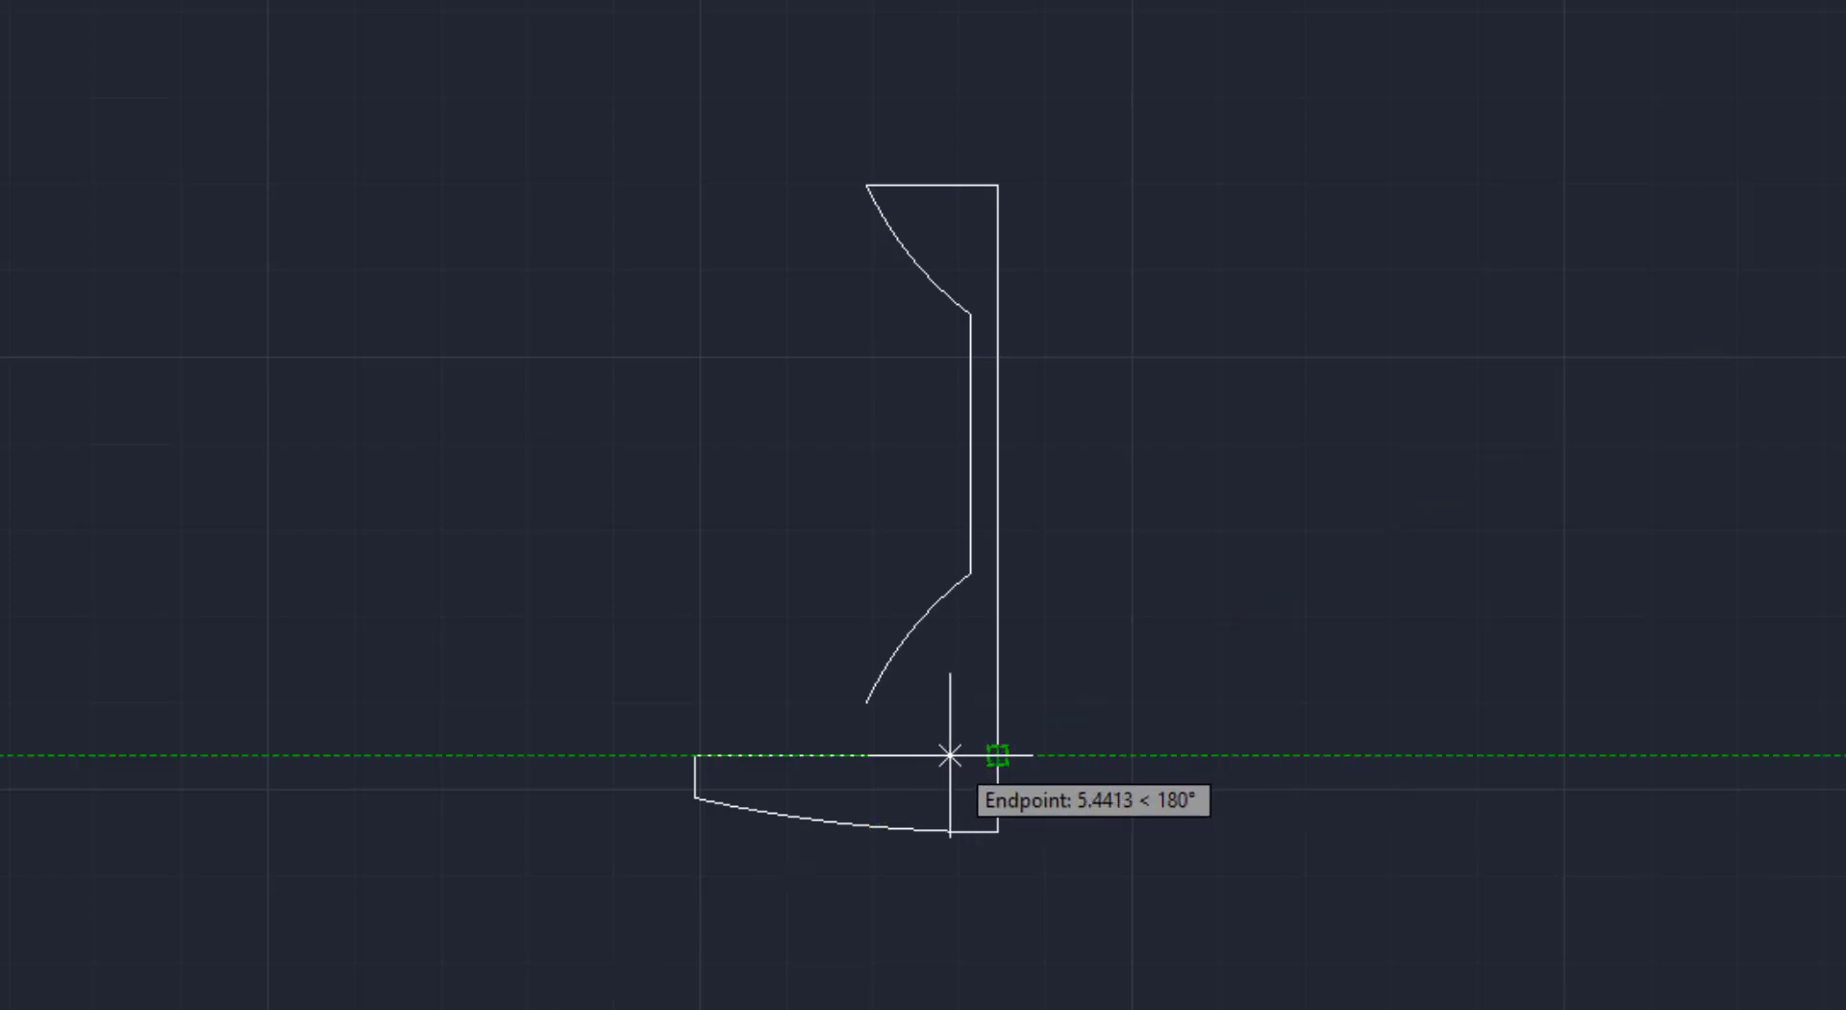
pyautogui.write('3')
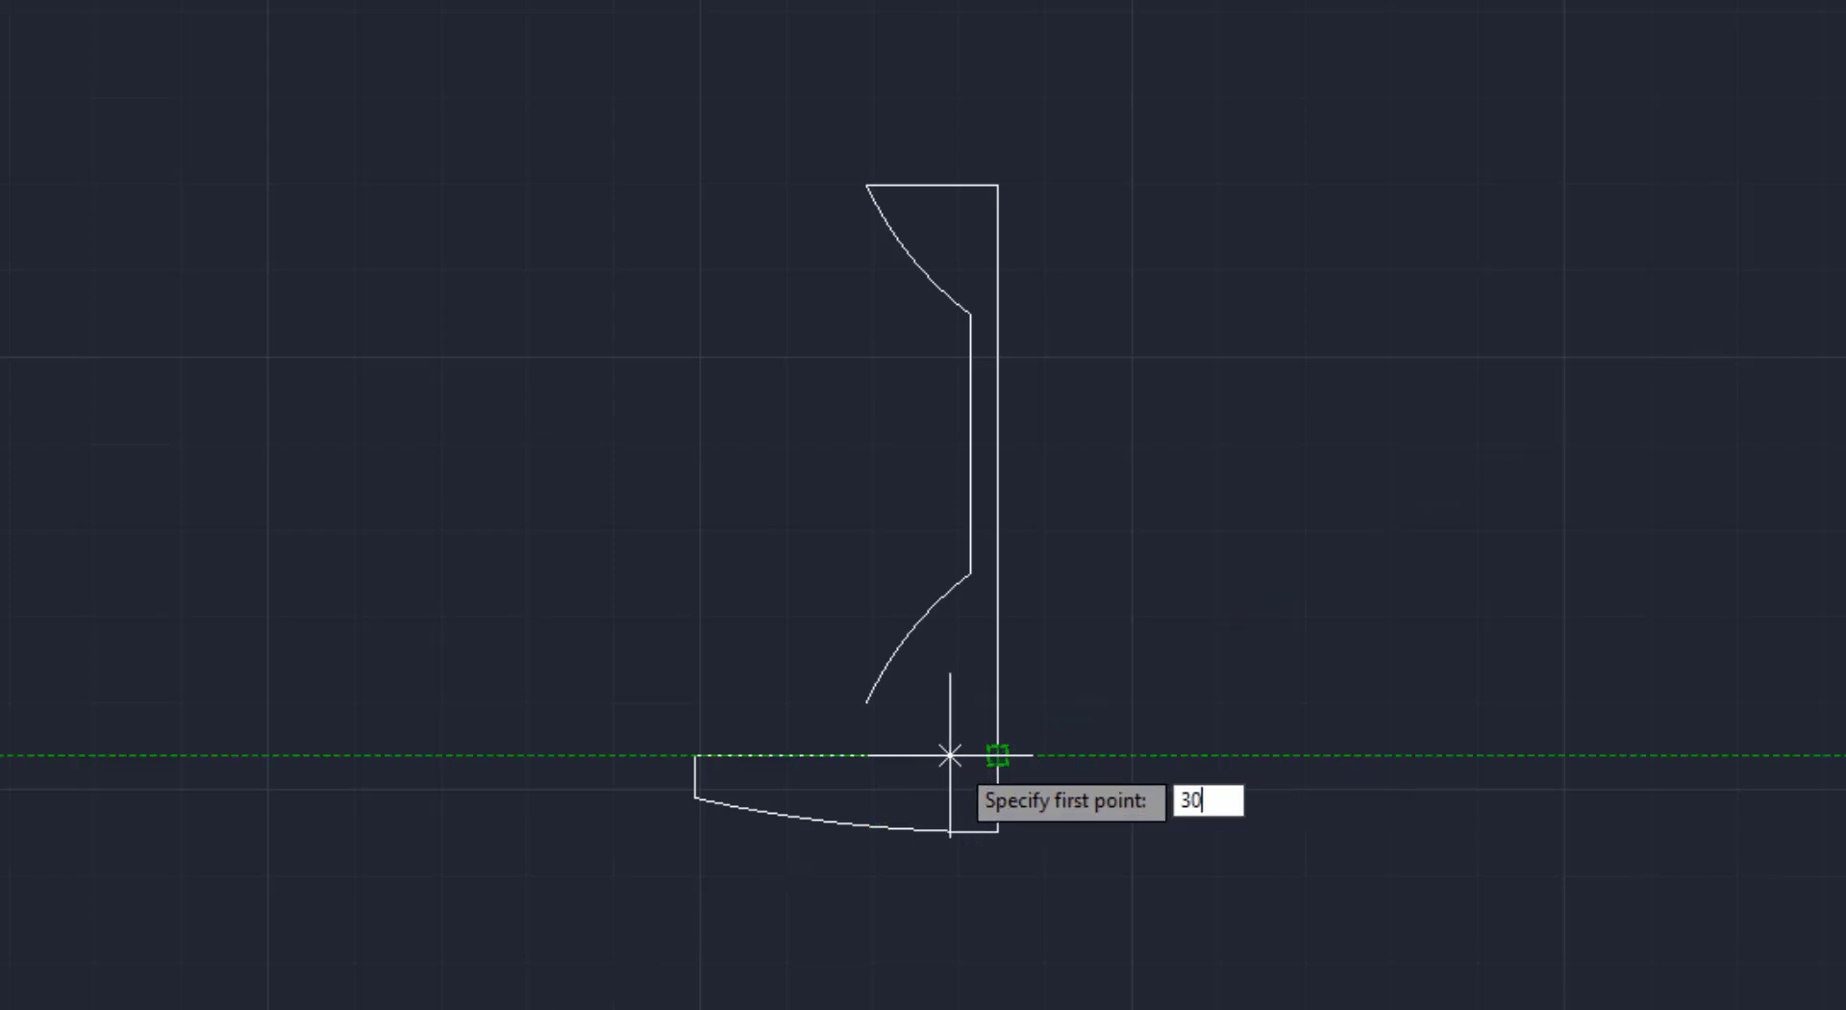
pyautogui.write('0')
pyautogui.press('Return')
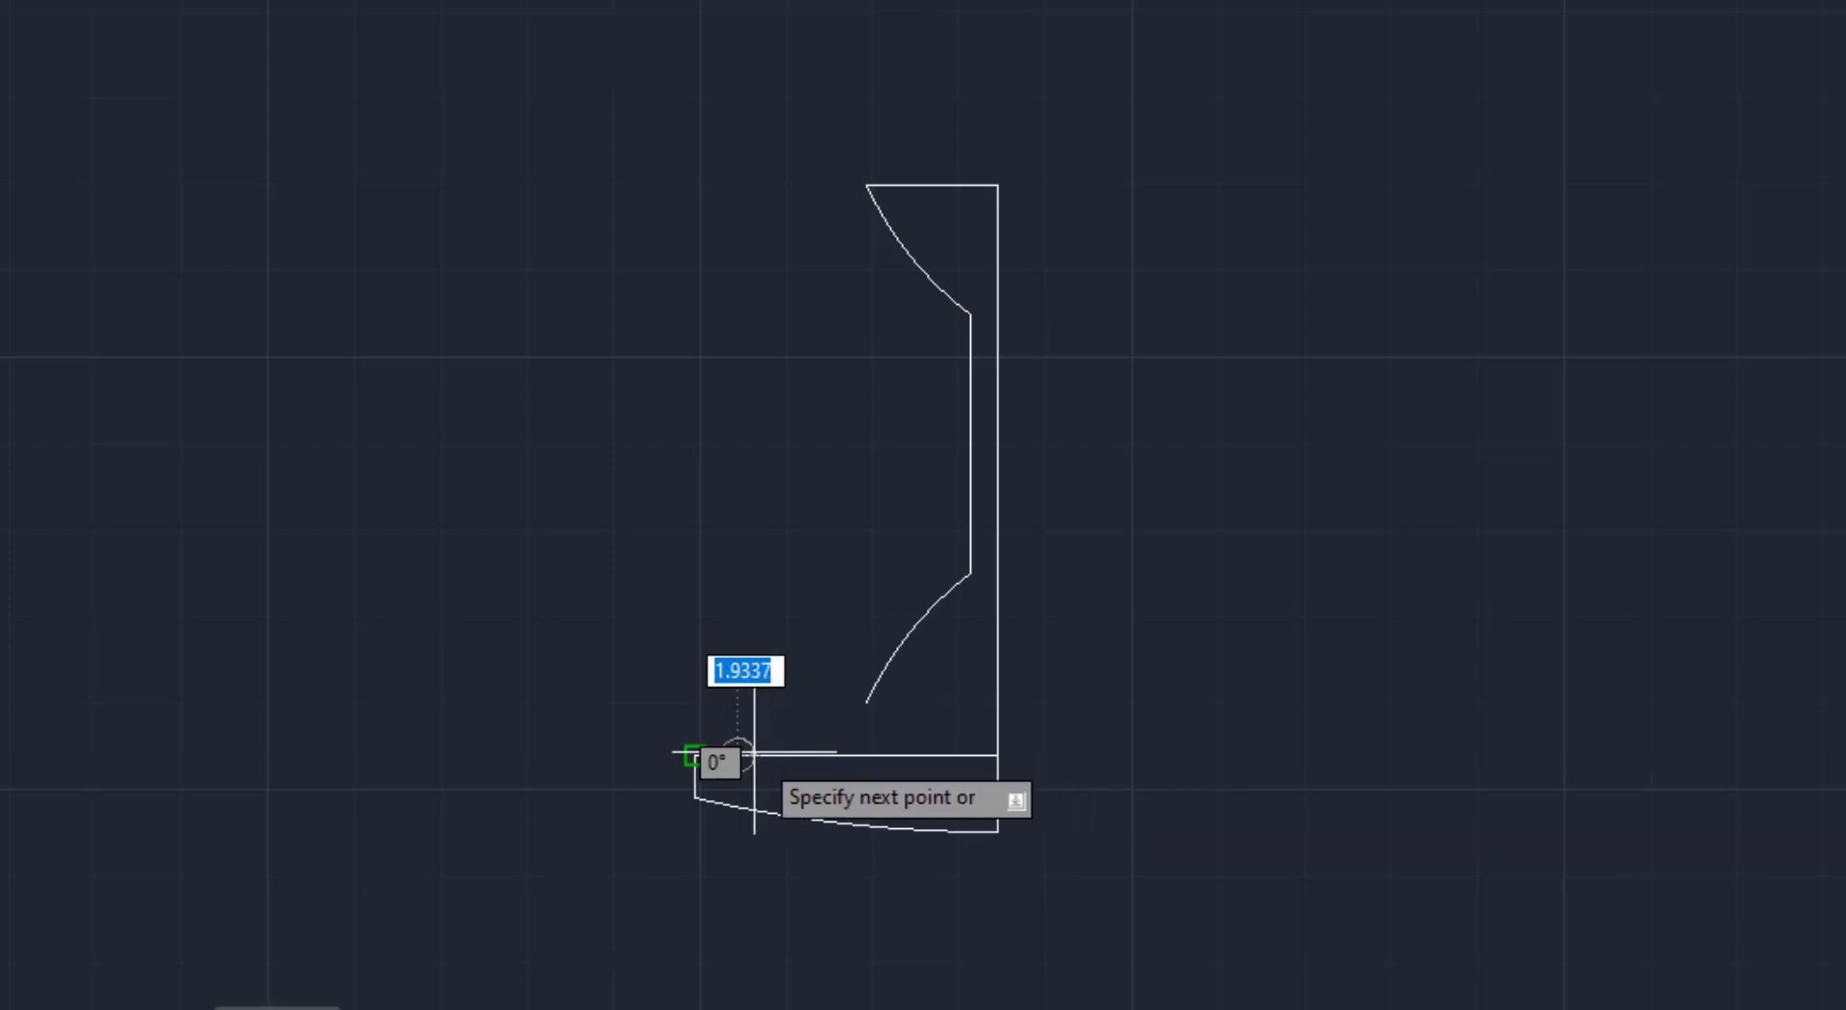
pyautogui.click(739, 697)
pyautogui.press('Escape')
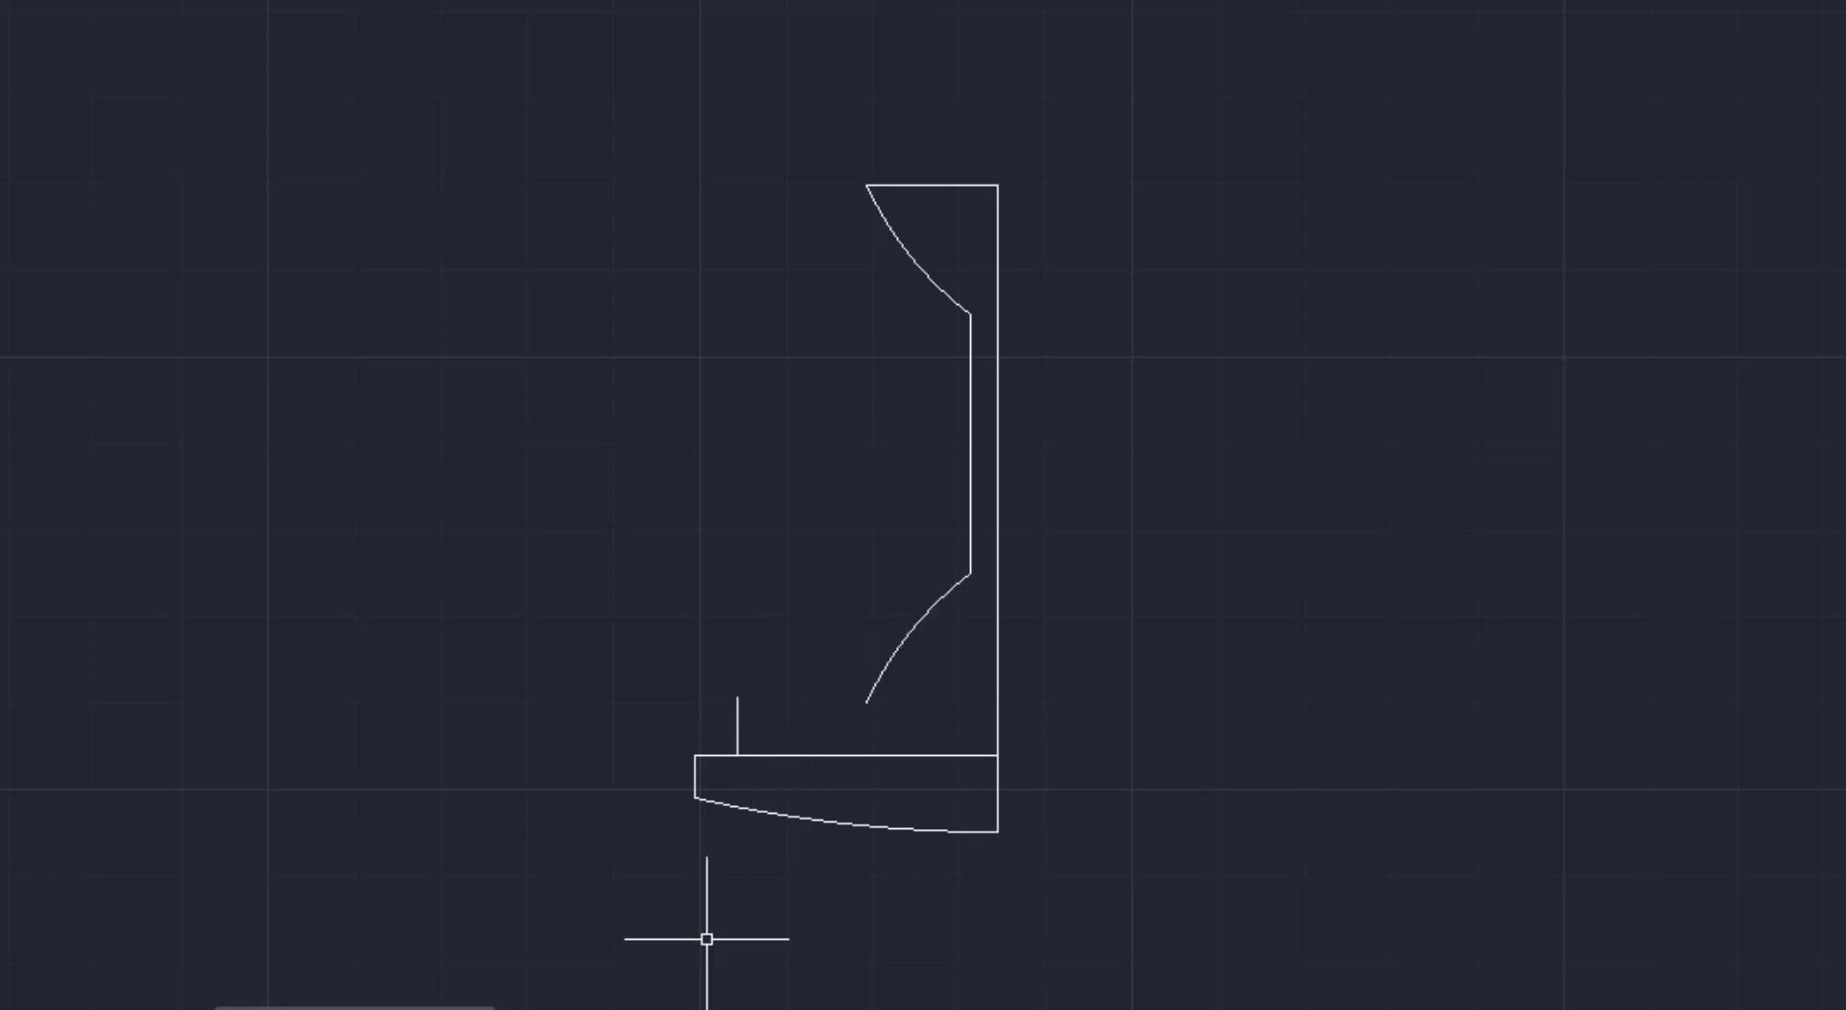
# - Following the PDF drawing, draw an arc of radius 60 from the mirrored R35 arc's lower end to the helper line's foot
pyautogui.click(481, 1007)
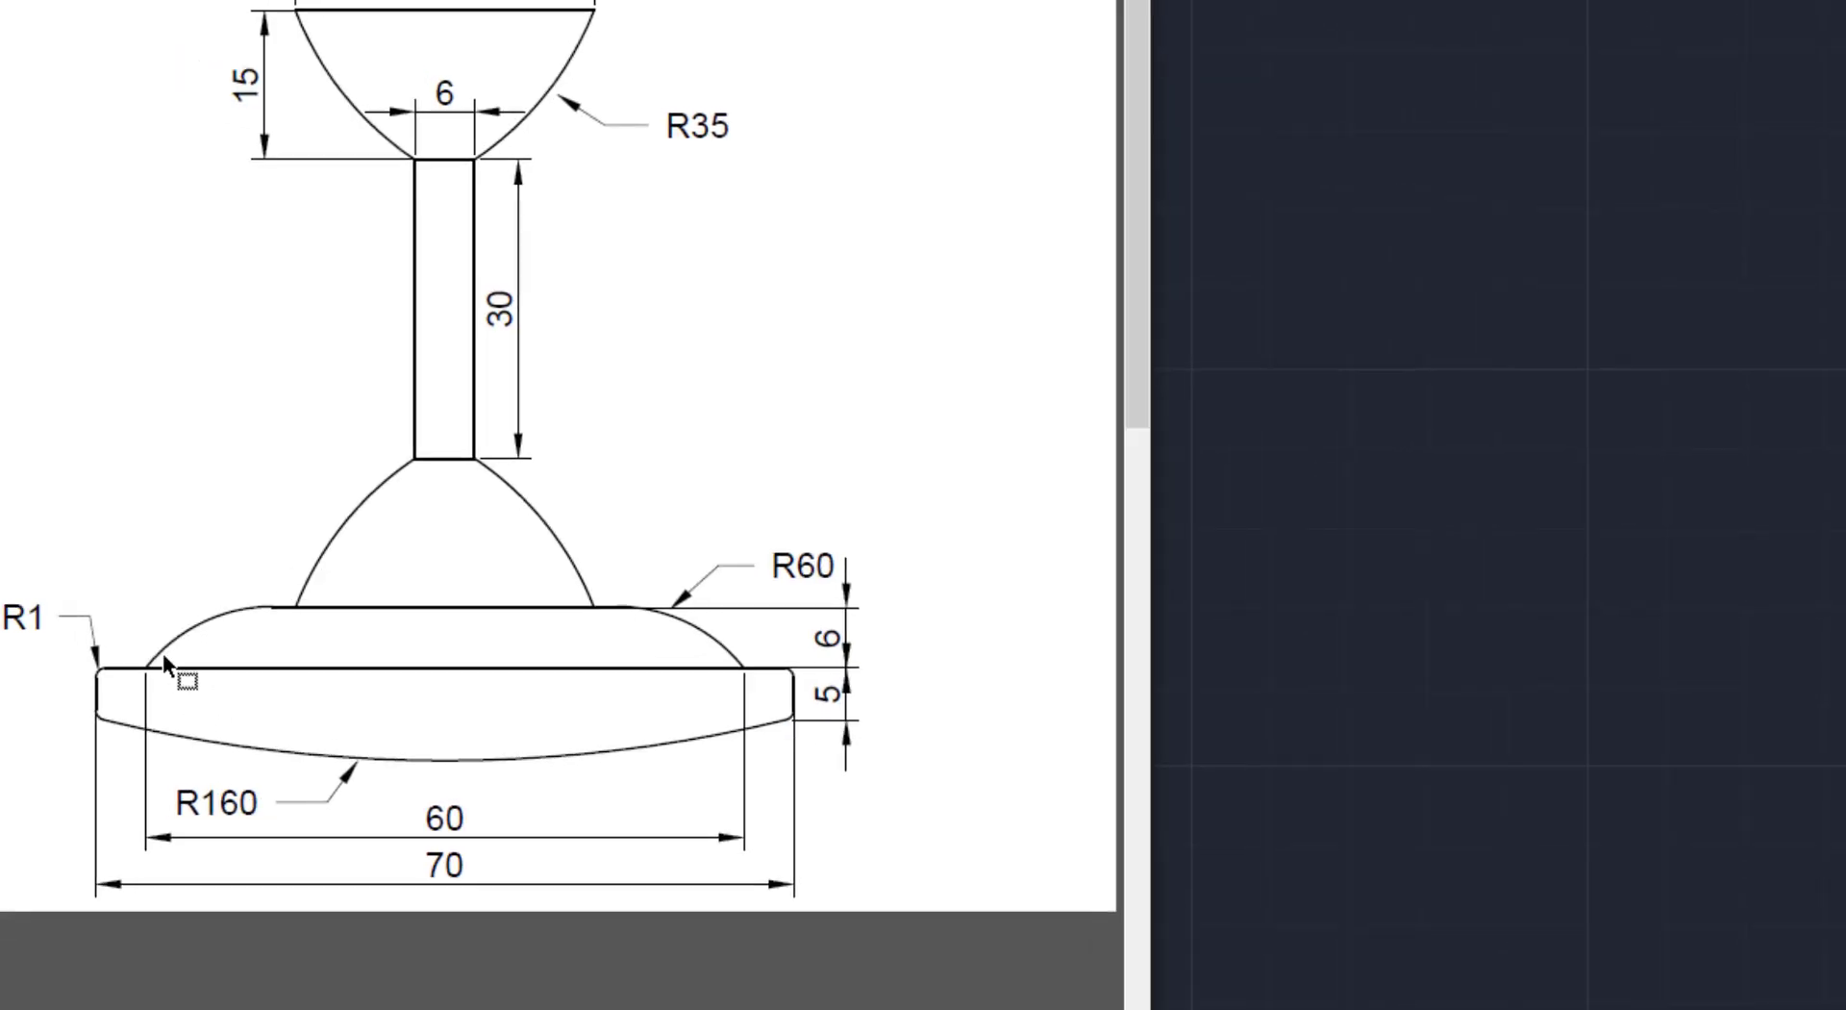
pyautogui.click(1523, 544)
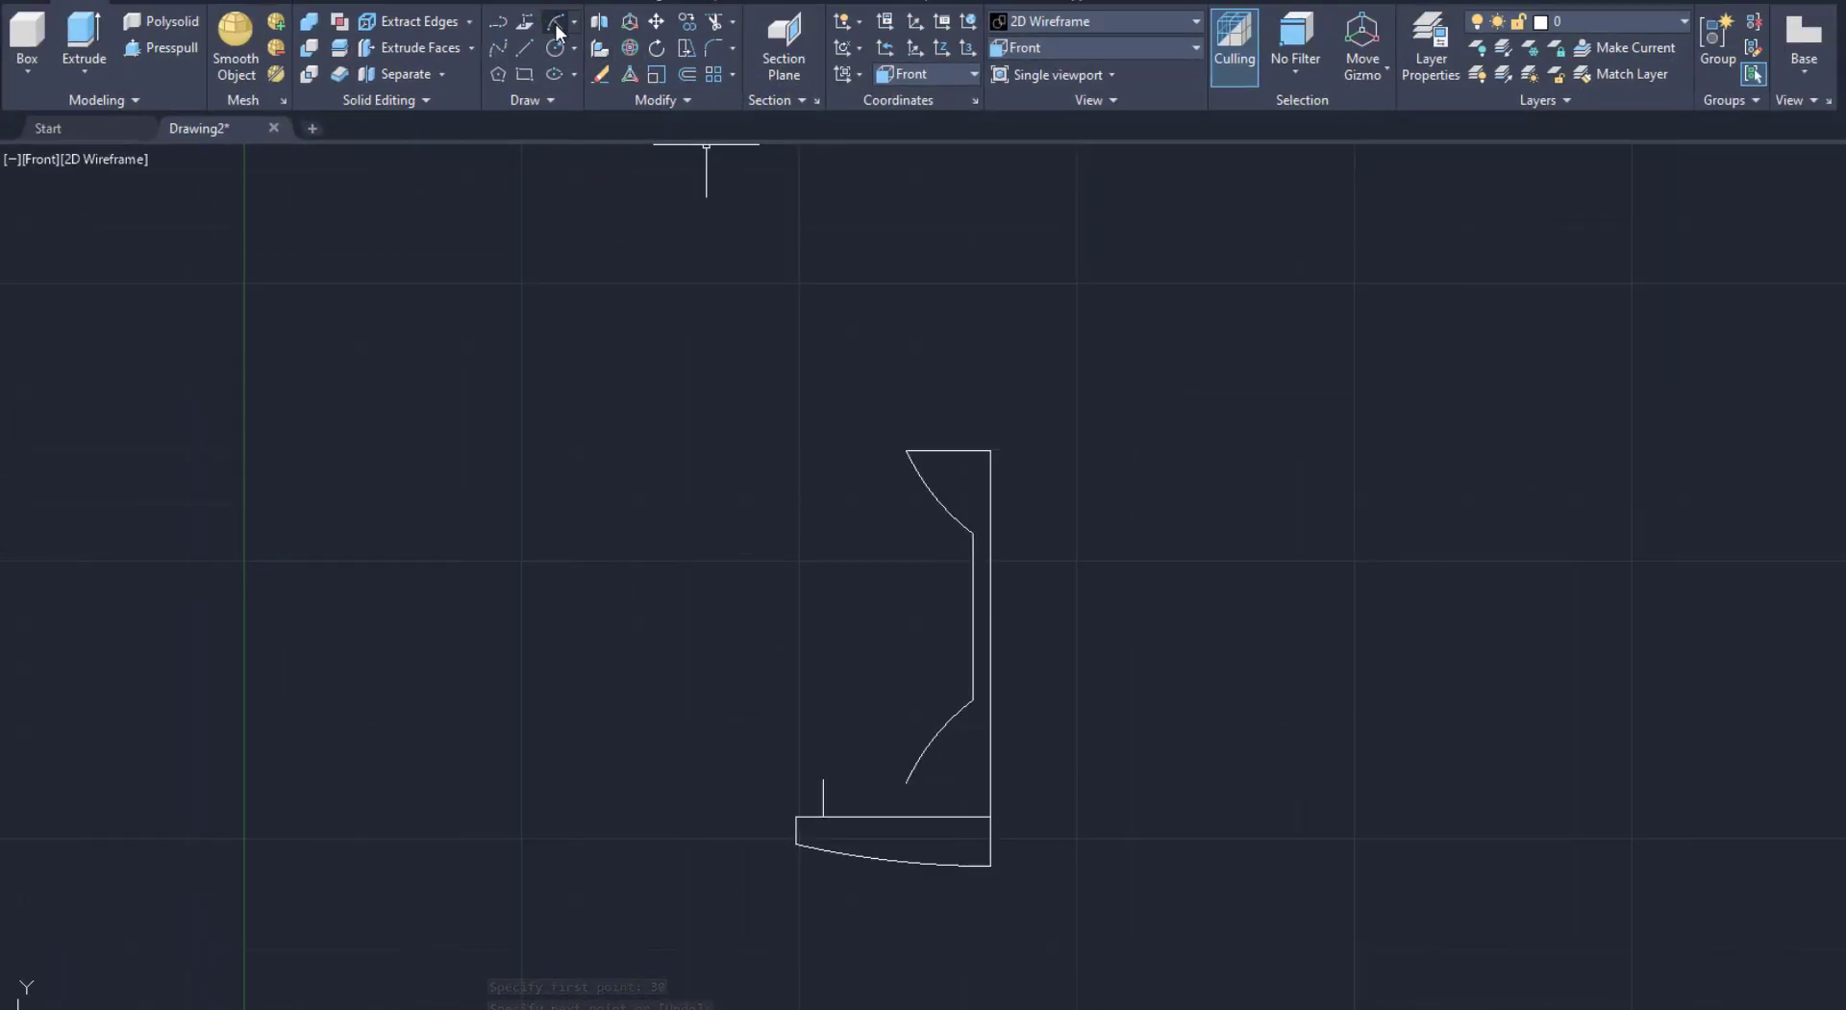
pyautogui.click(557, 29)
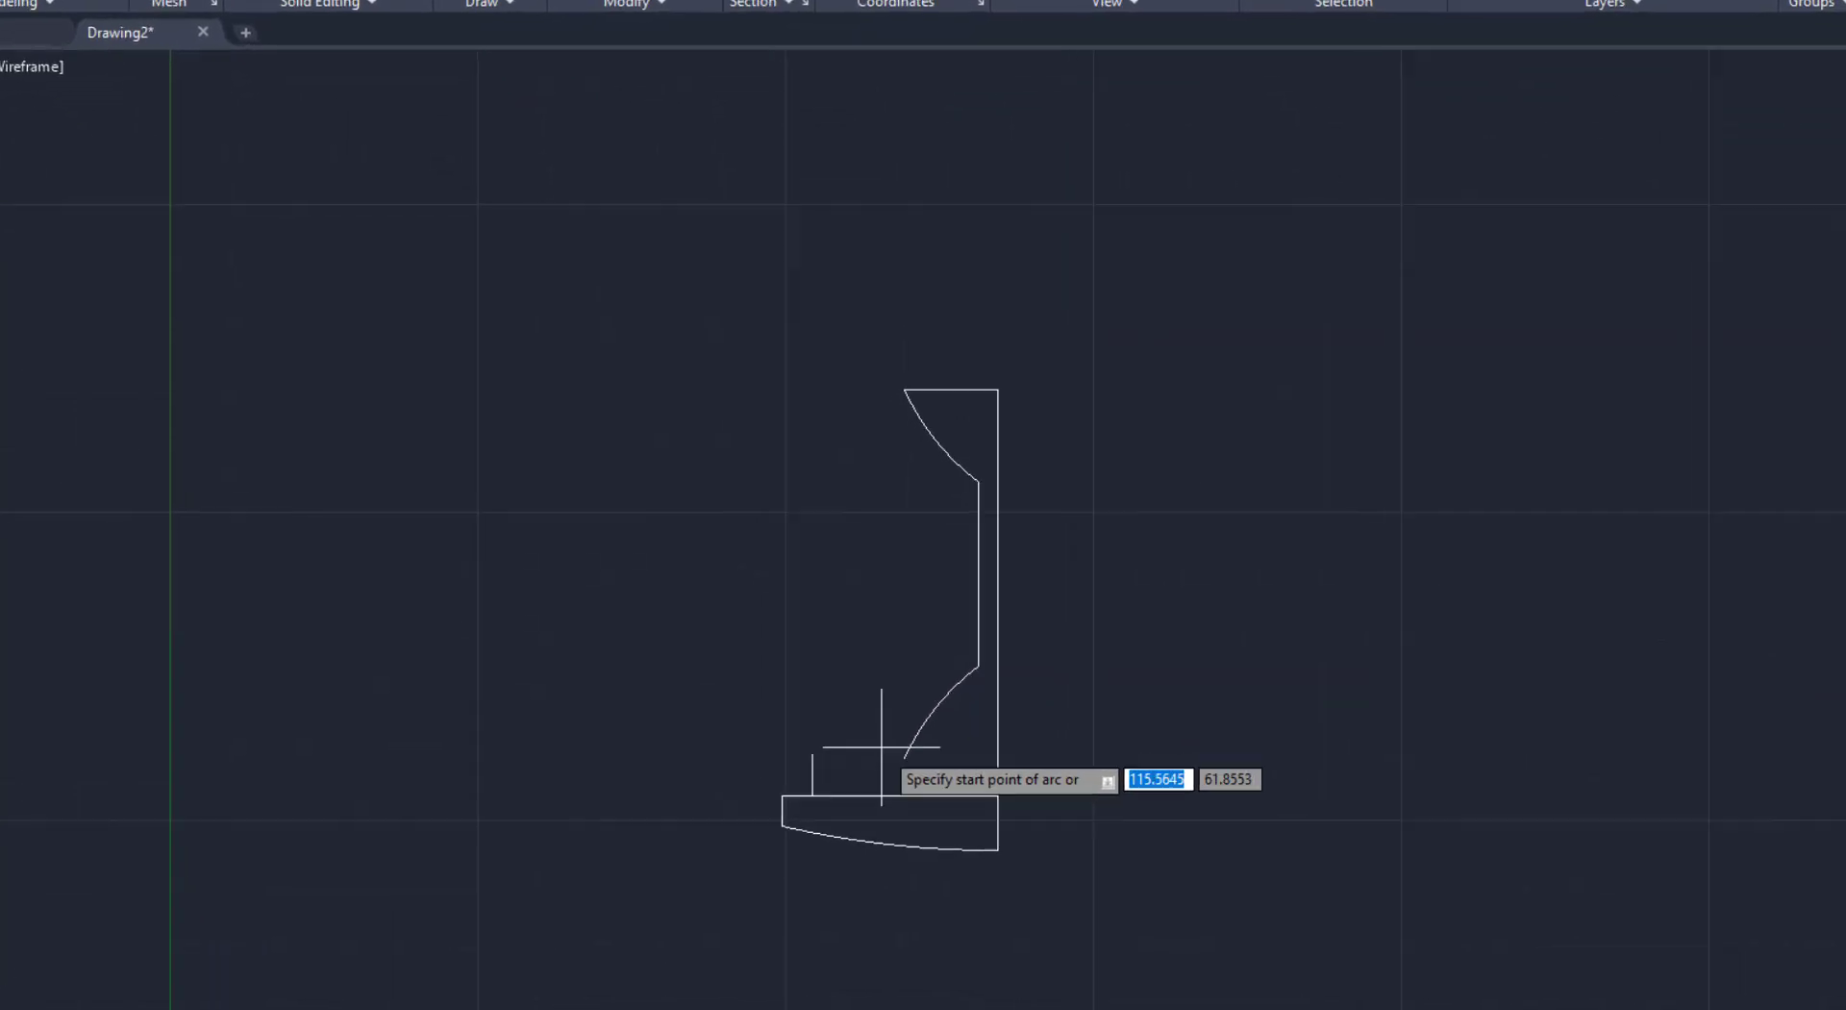
pyautogui.click(904, 759)
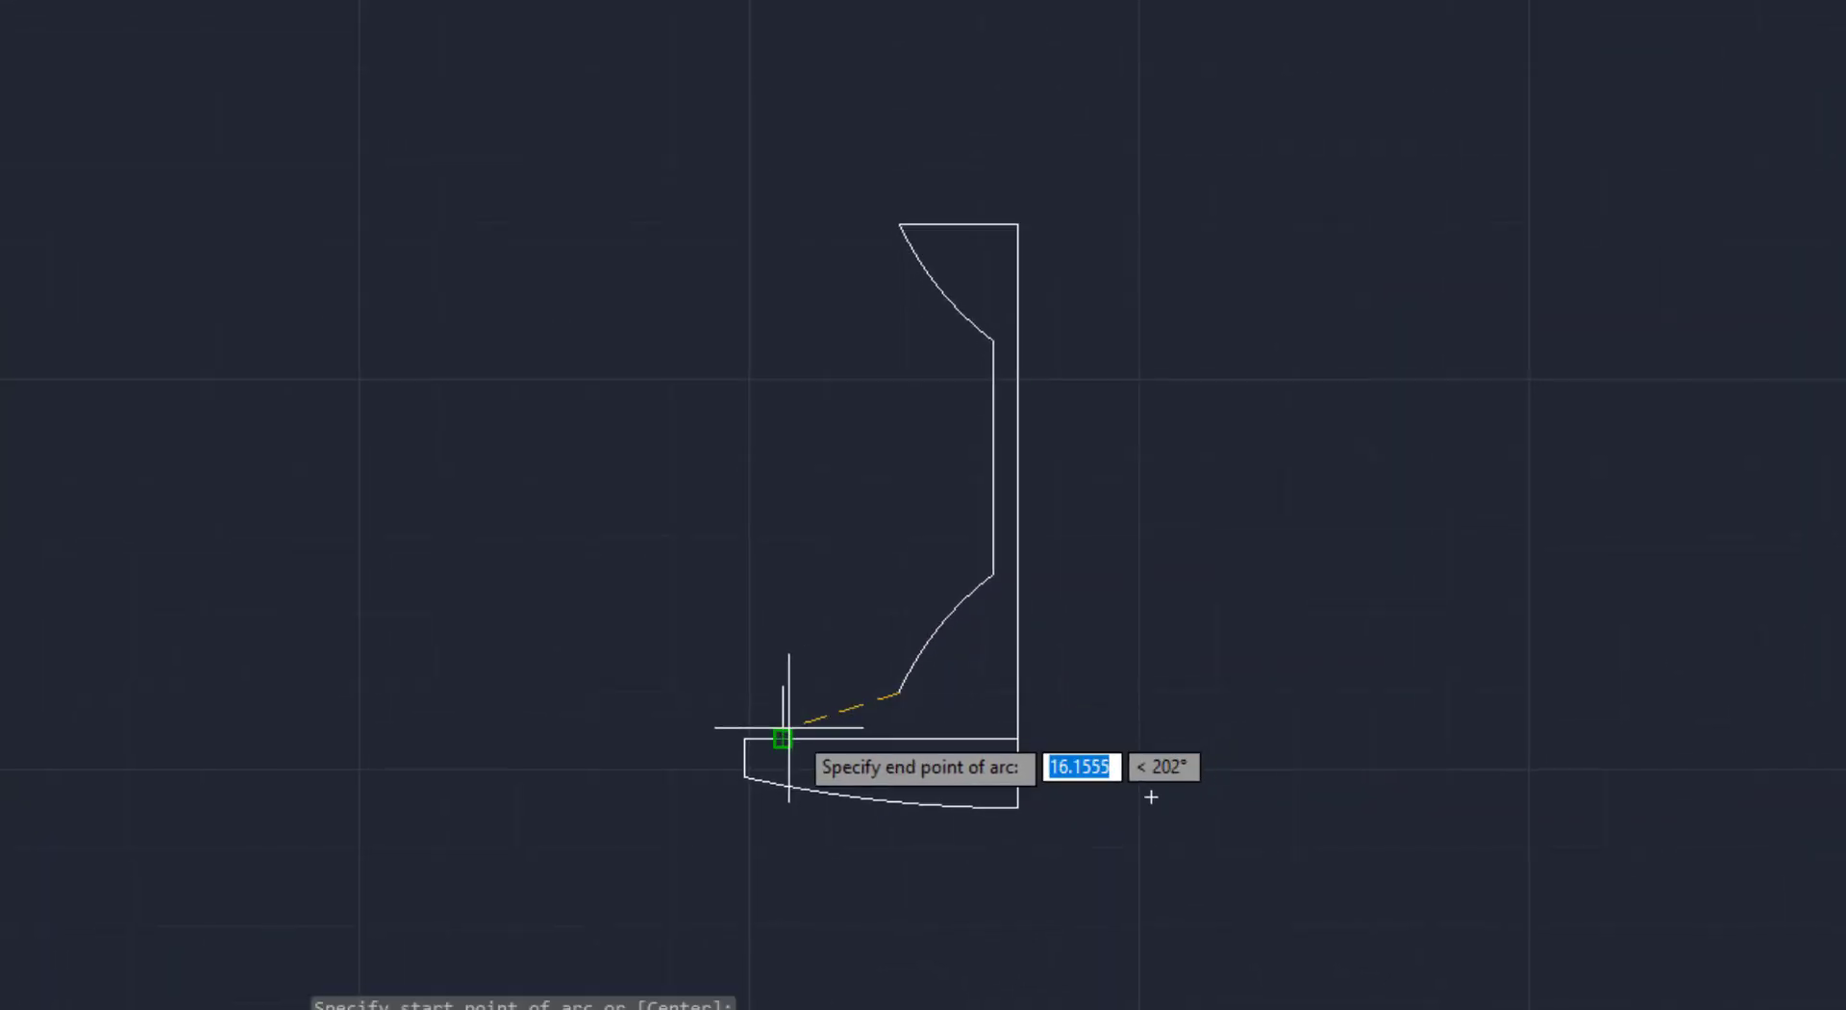
pyautogui.click(782, 737)
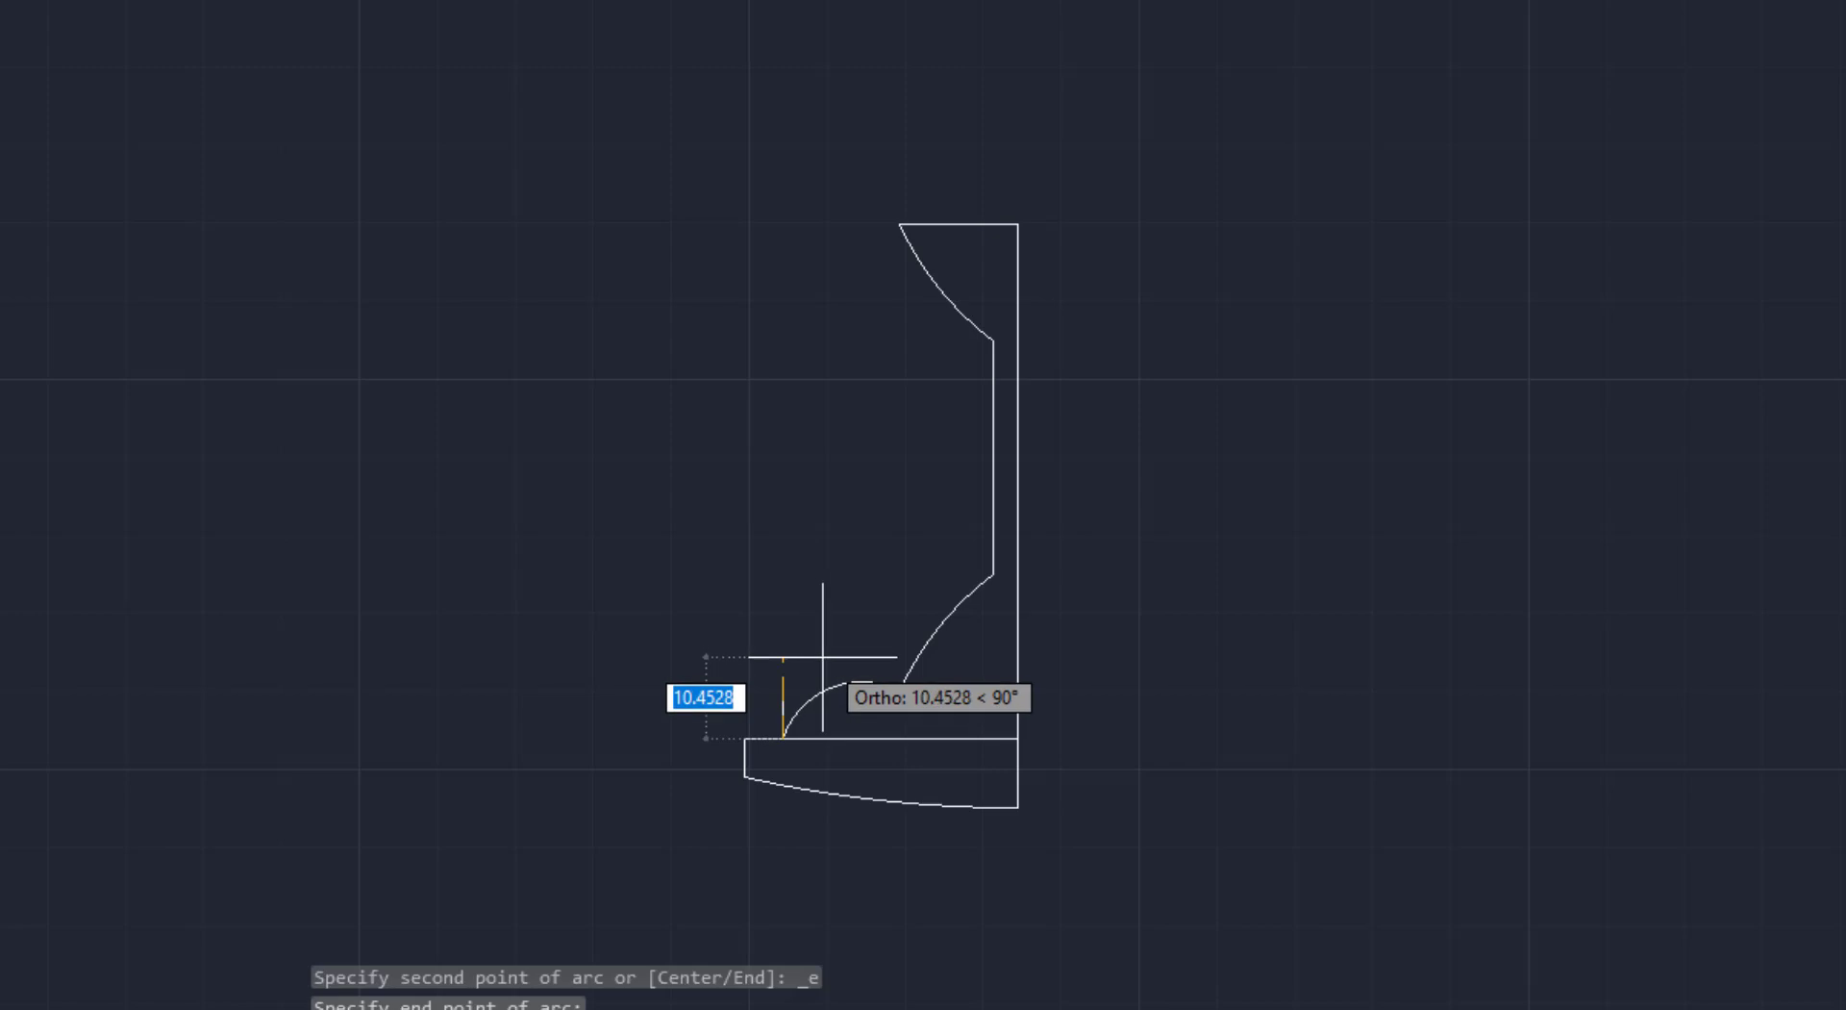
pyautogui.write('60')
pyautogui.press('Return')
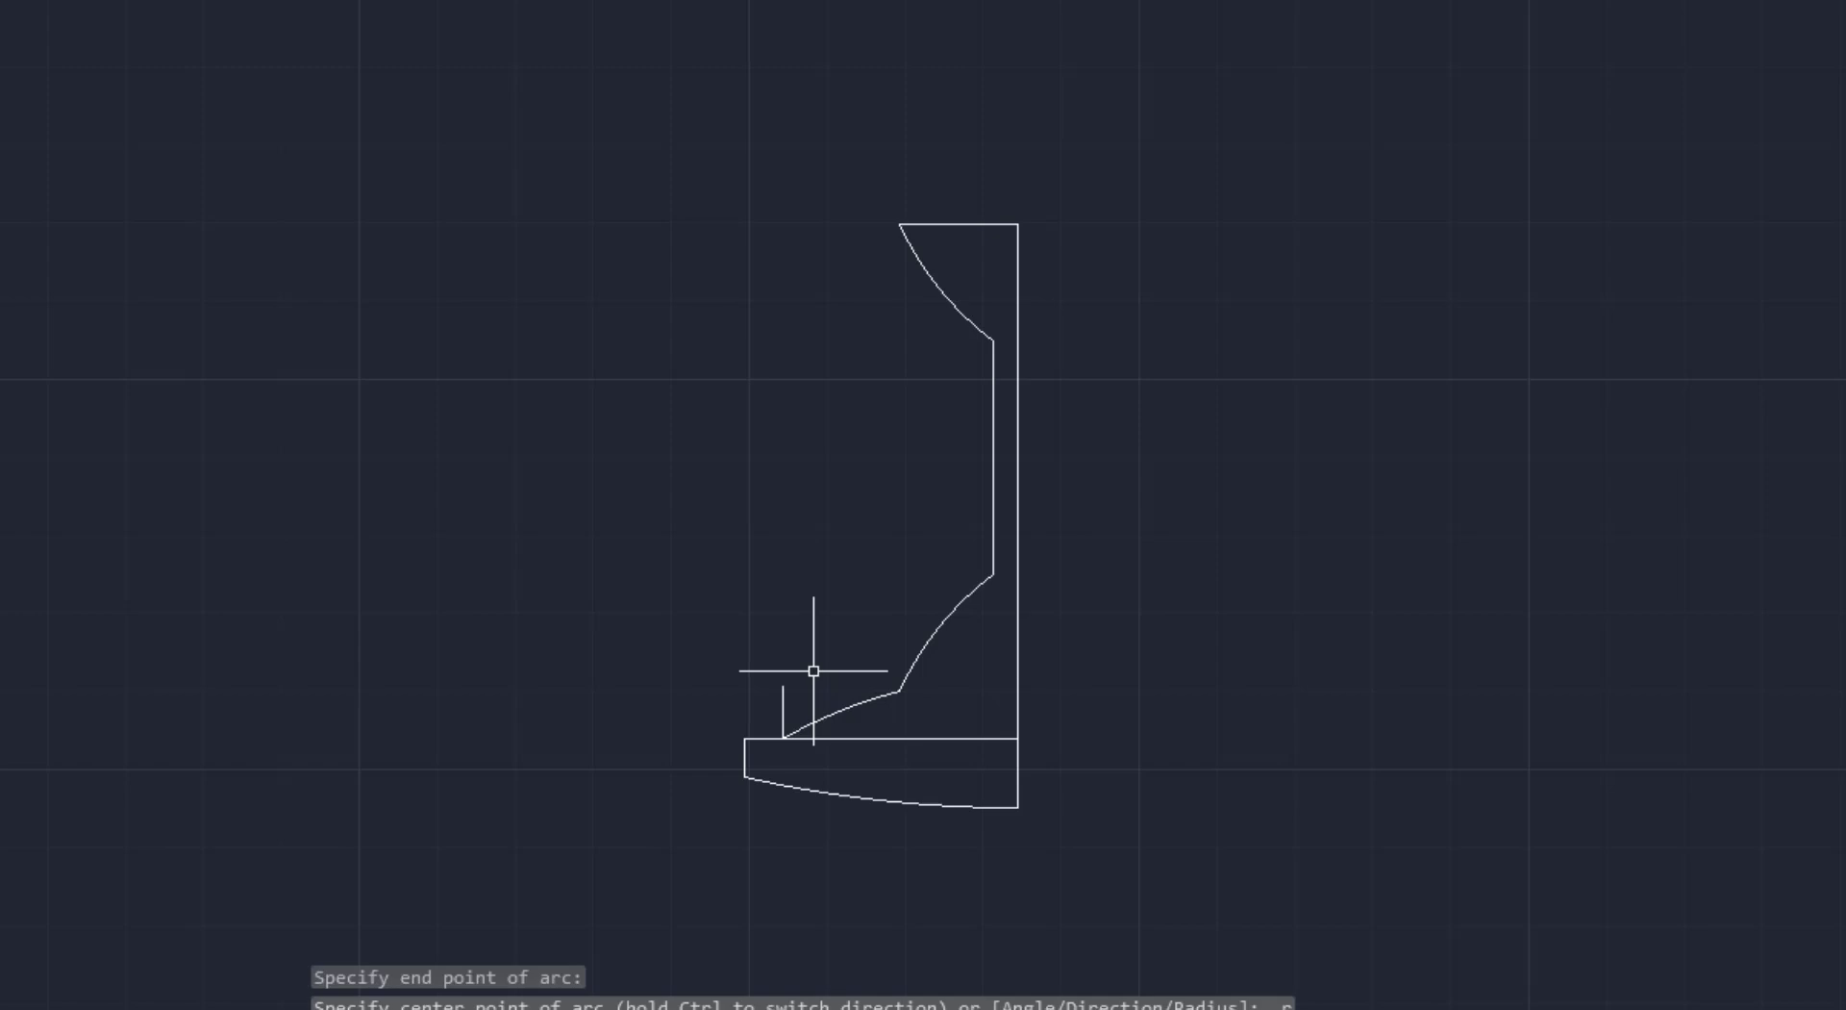
# - Trim the base's top line between the R60 arc and the axis, and erase the short vertical helper line
pyautogui.write('tr')
pyautogui.press('Return')
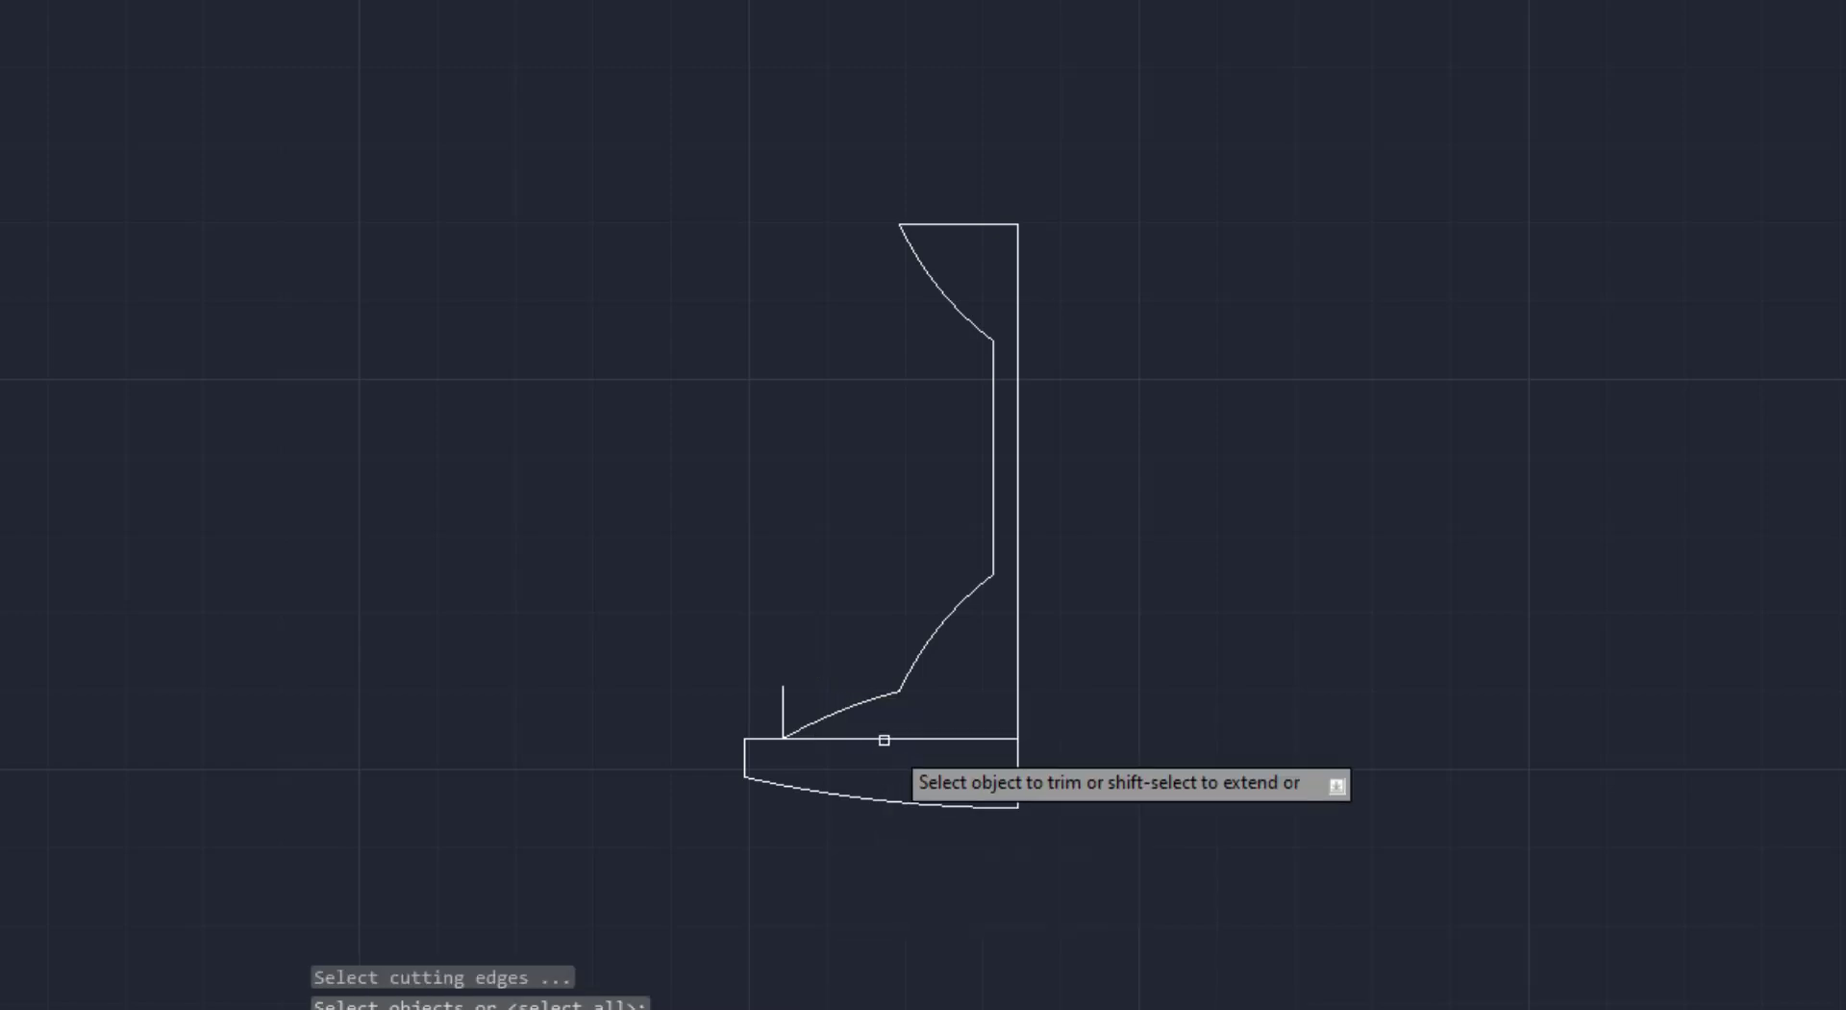
pyautogui.click(884, 740)
pyautogui.press('Escape')
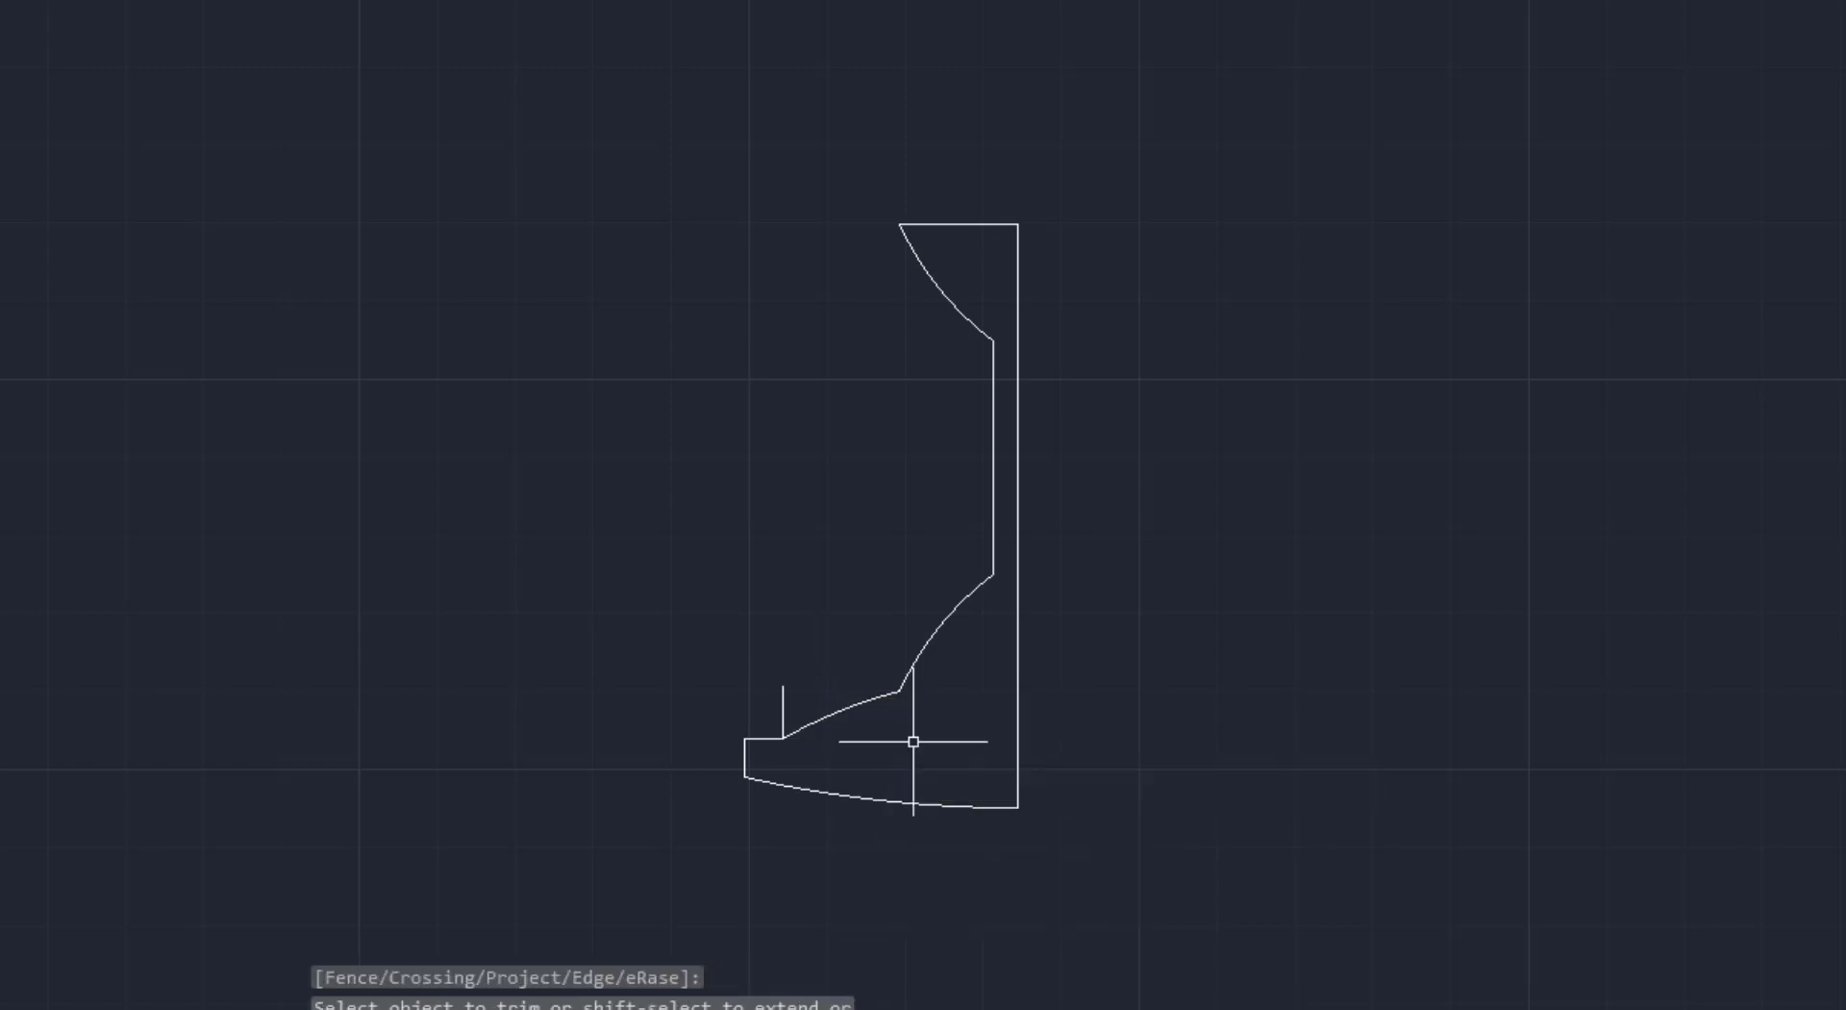
pyautogui.write('e')
pyautogui.press('Return')
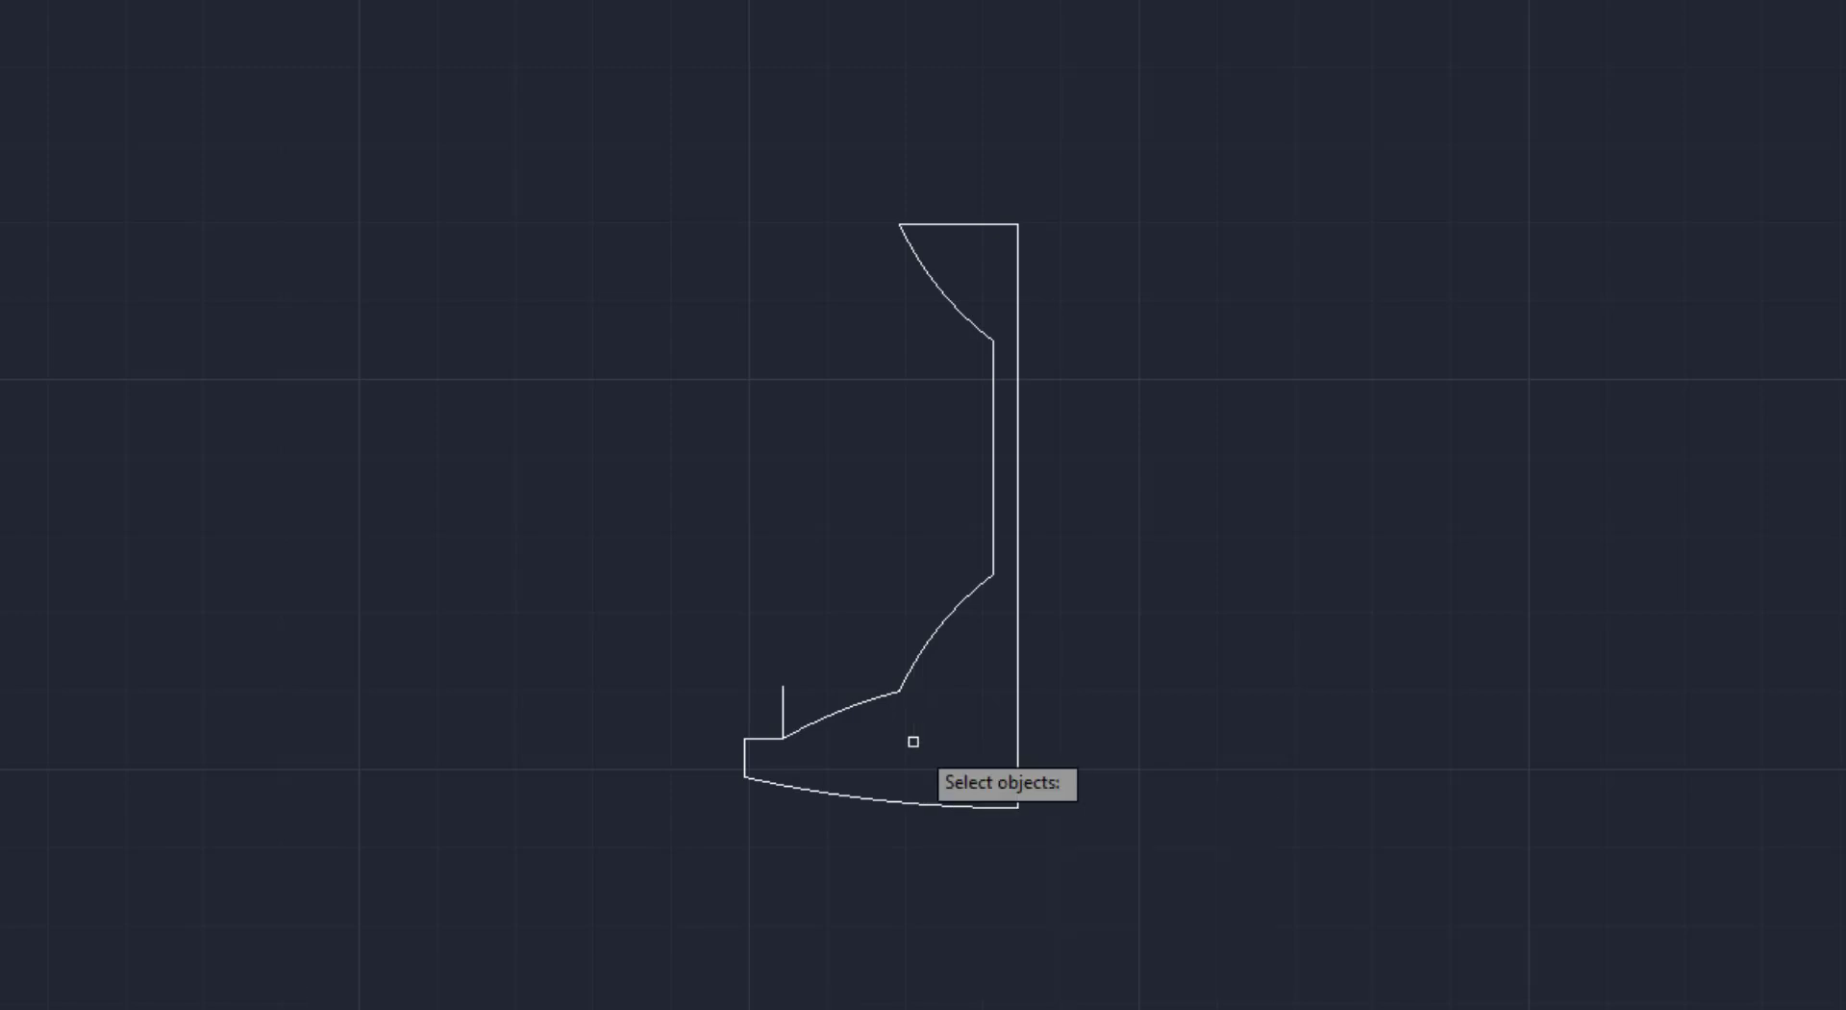
pyautogui.click(783, 708)
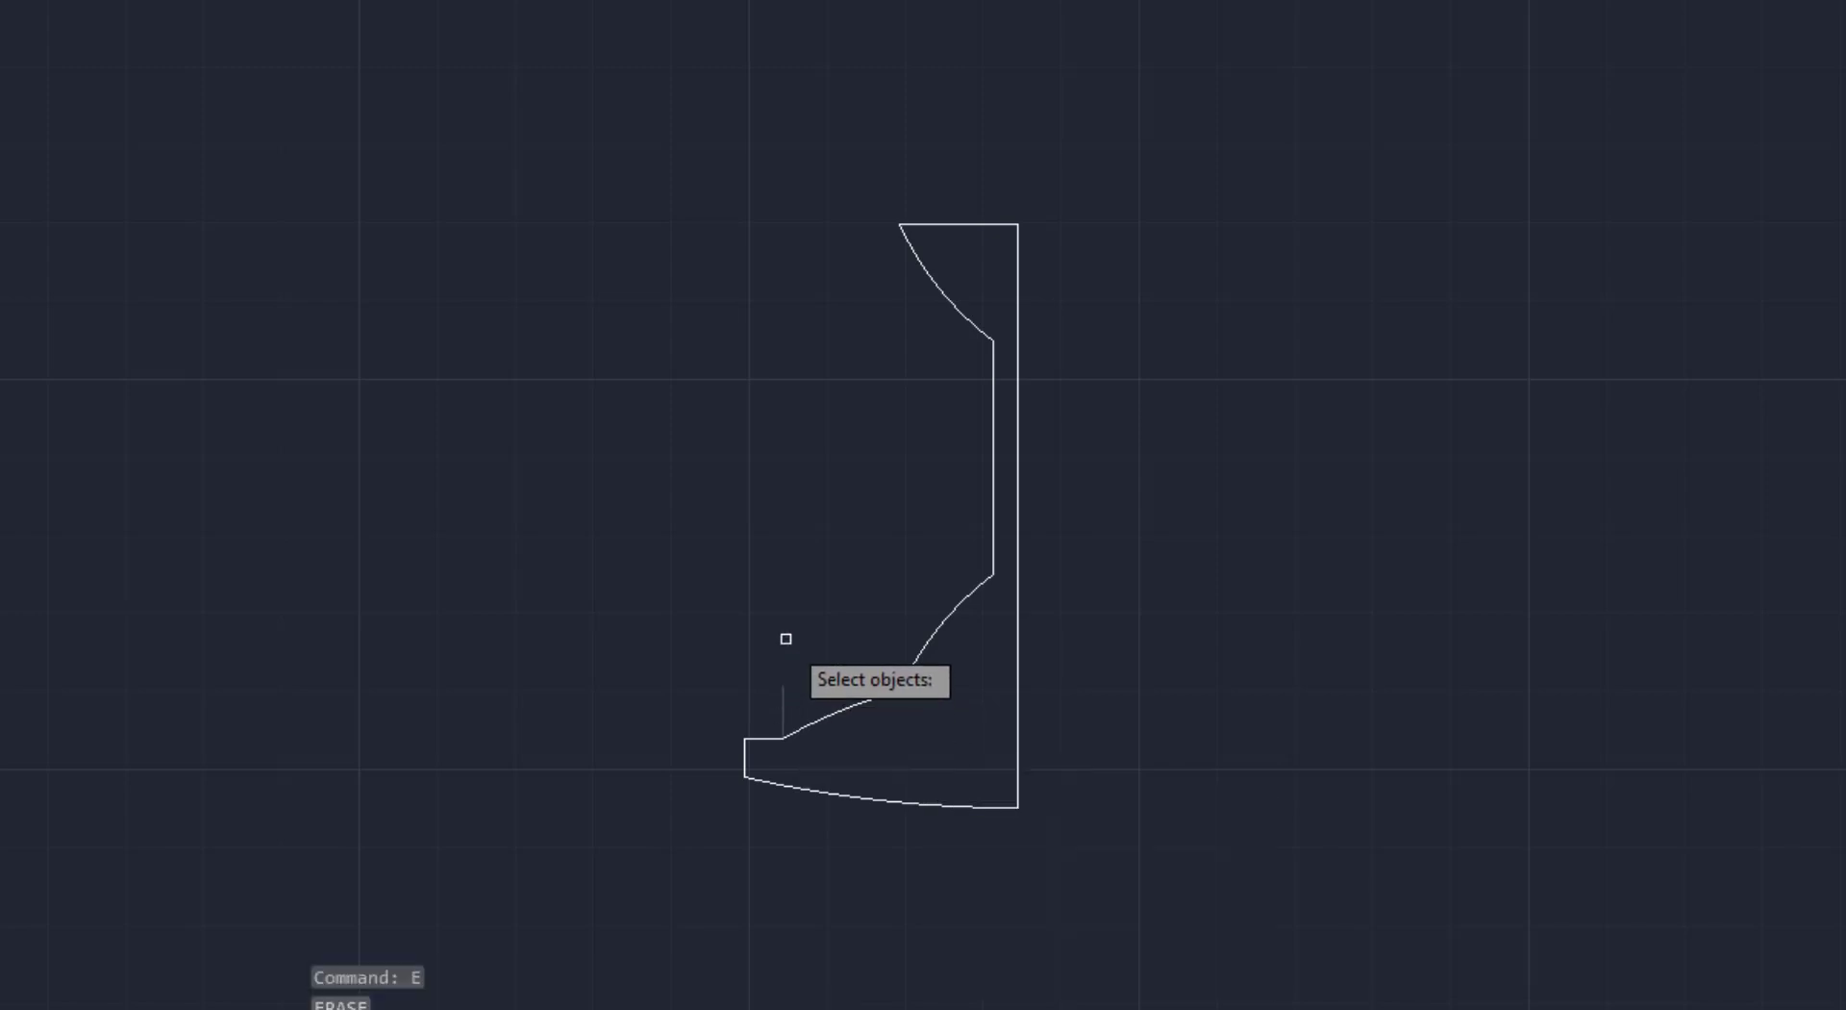
pyautogui.scroll(-1, 808, 630)
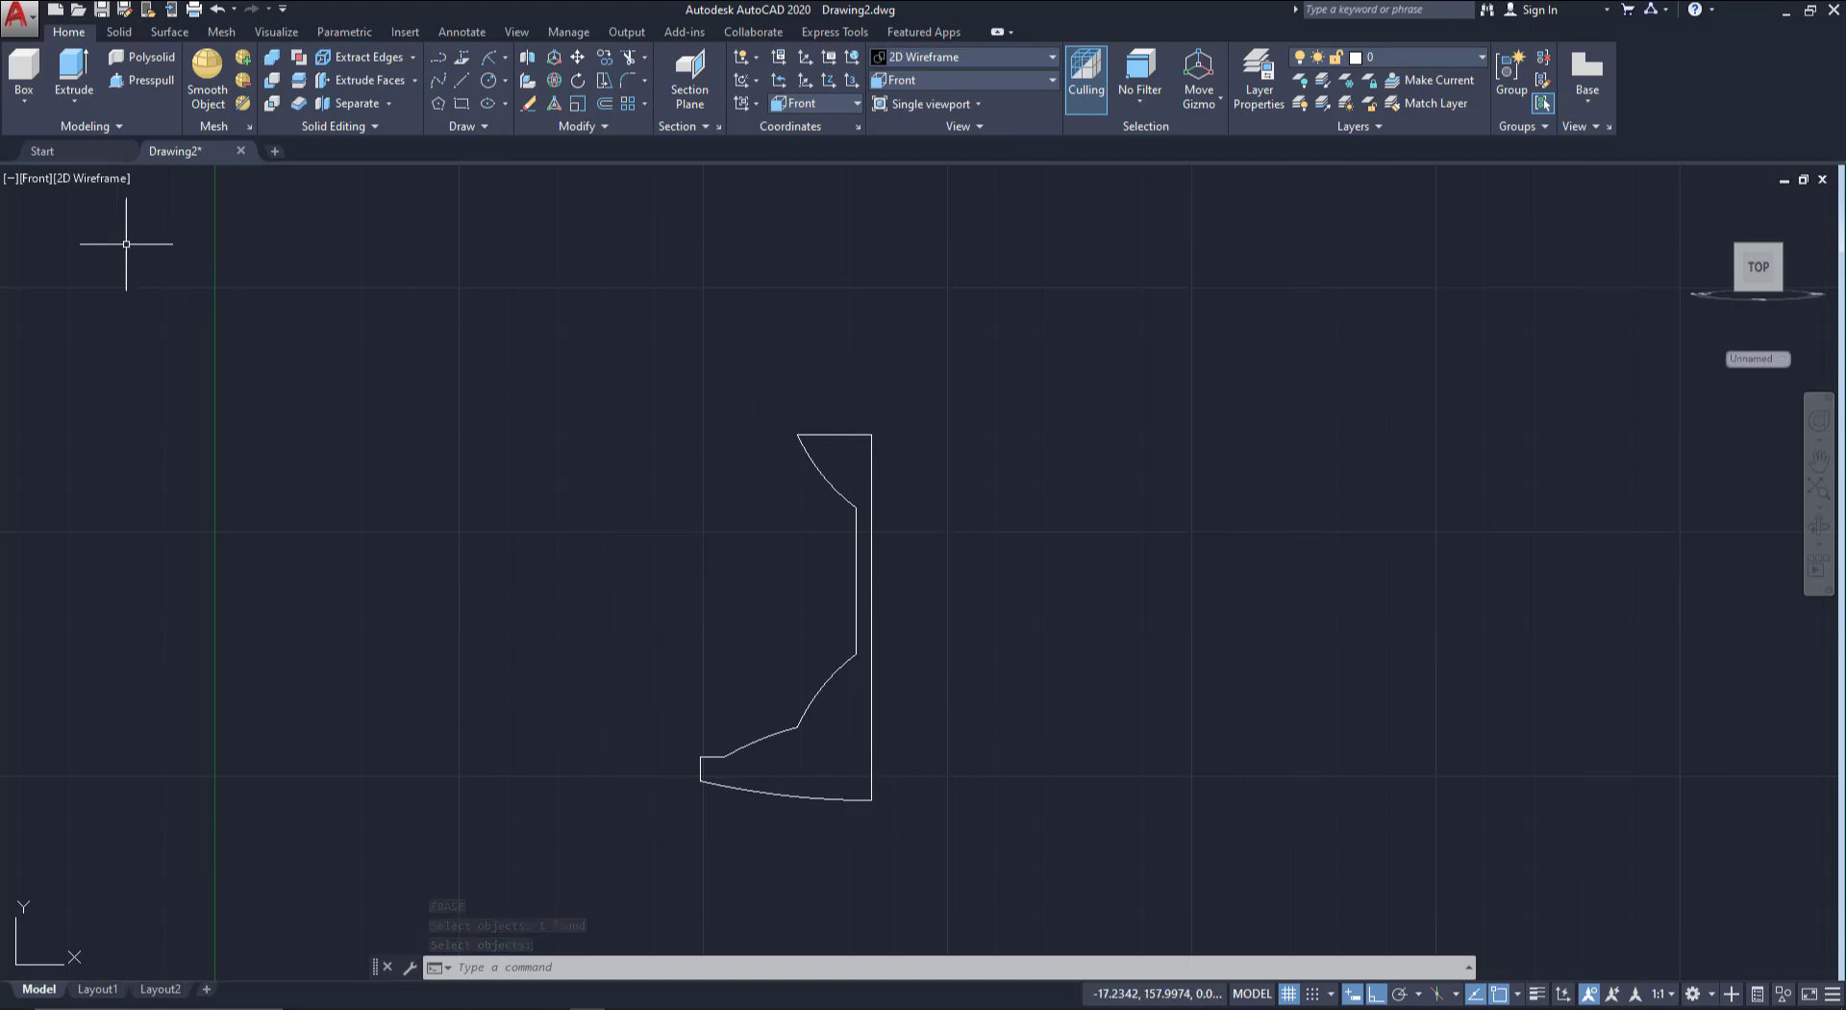
# - Switch to the SW Isometric view and join all lines and arcs of the half profile into one object
pyautogui.click(920, 80)
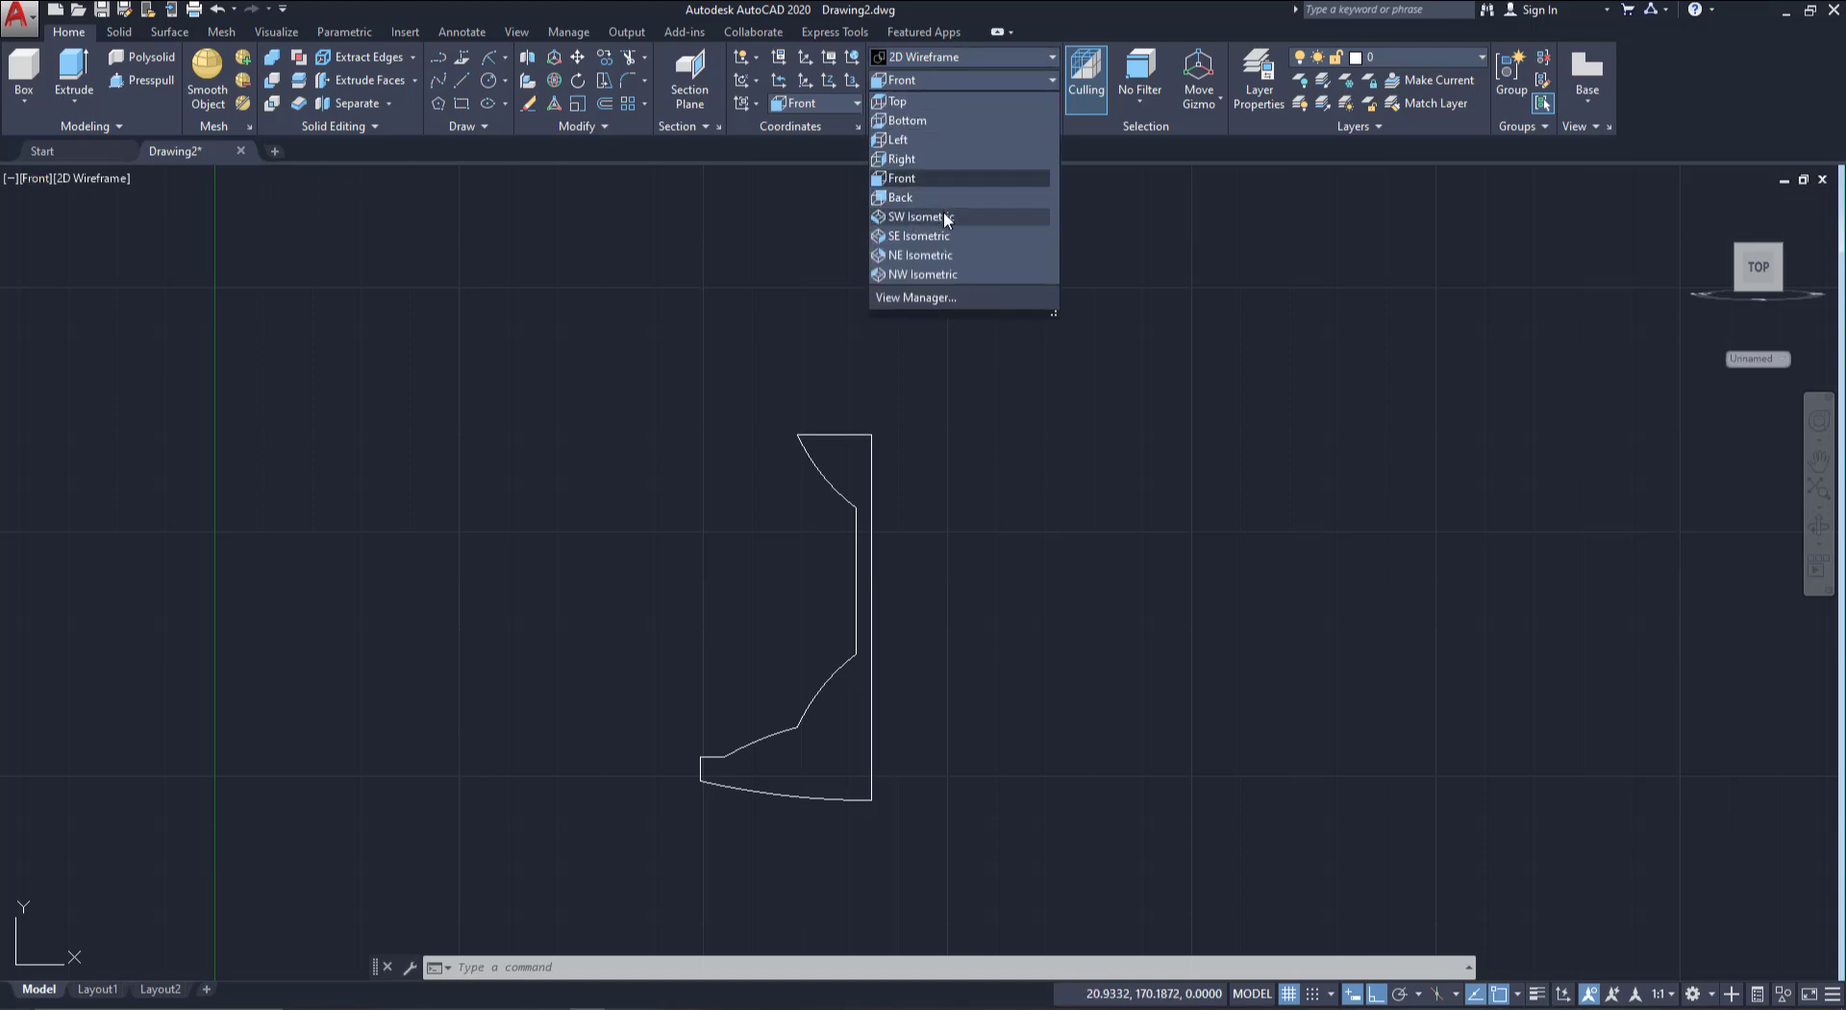
pyautogui.click(946, 217)
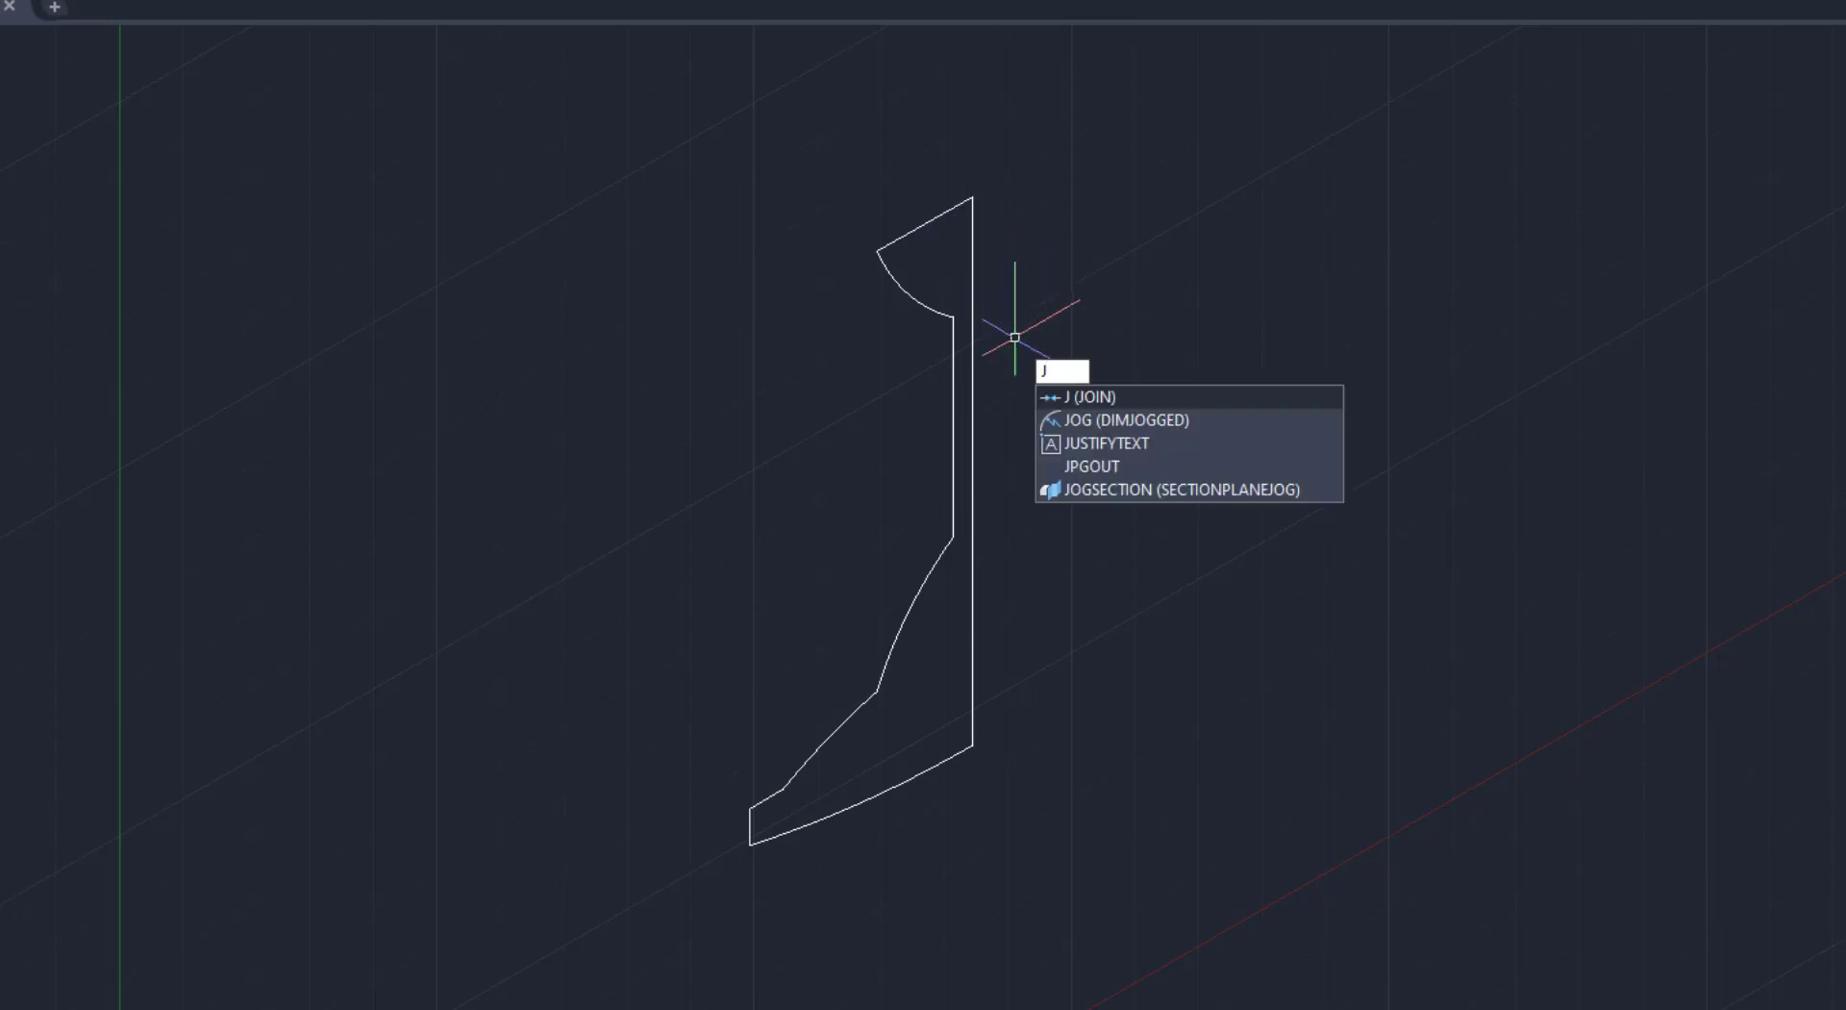
pyautogui.press('Return')
pyautogui.click(993, 157)
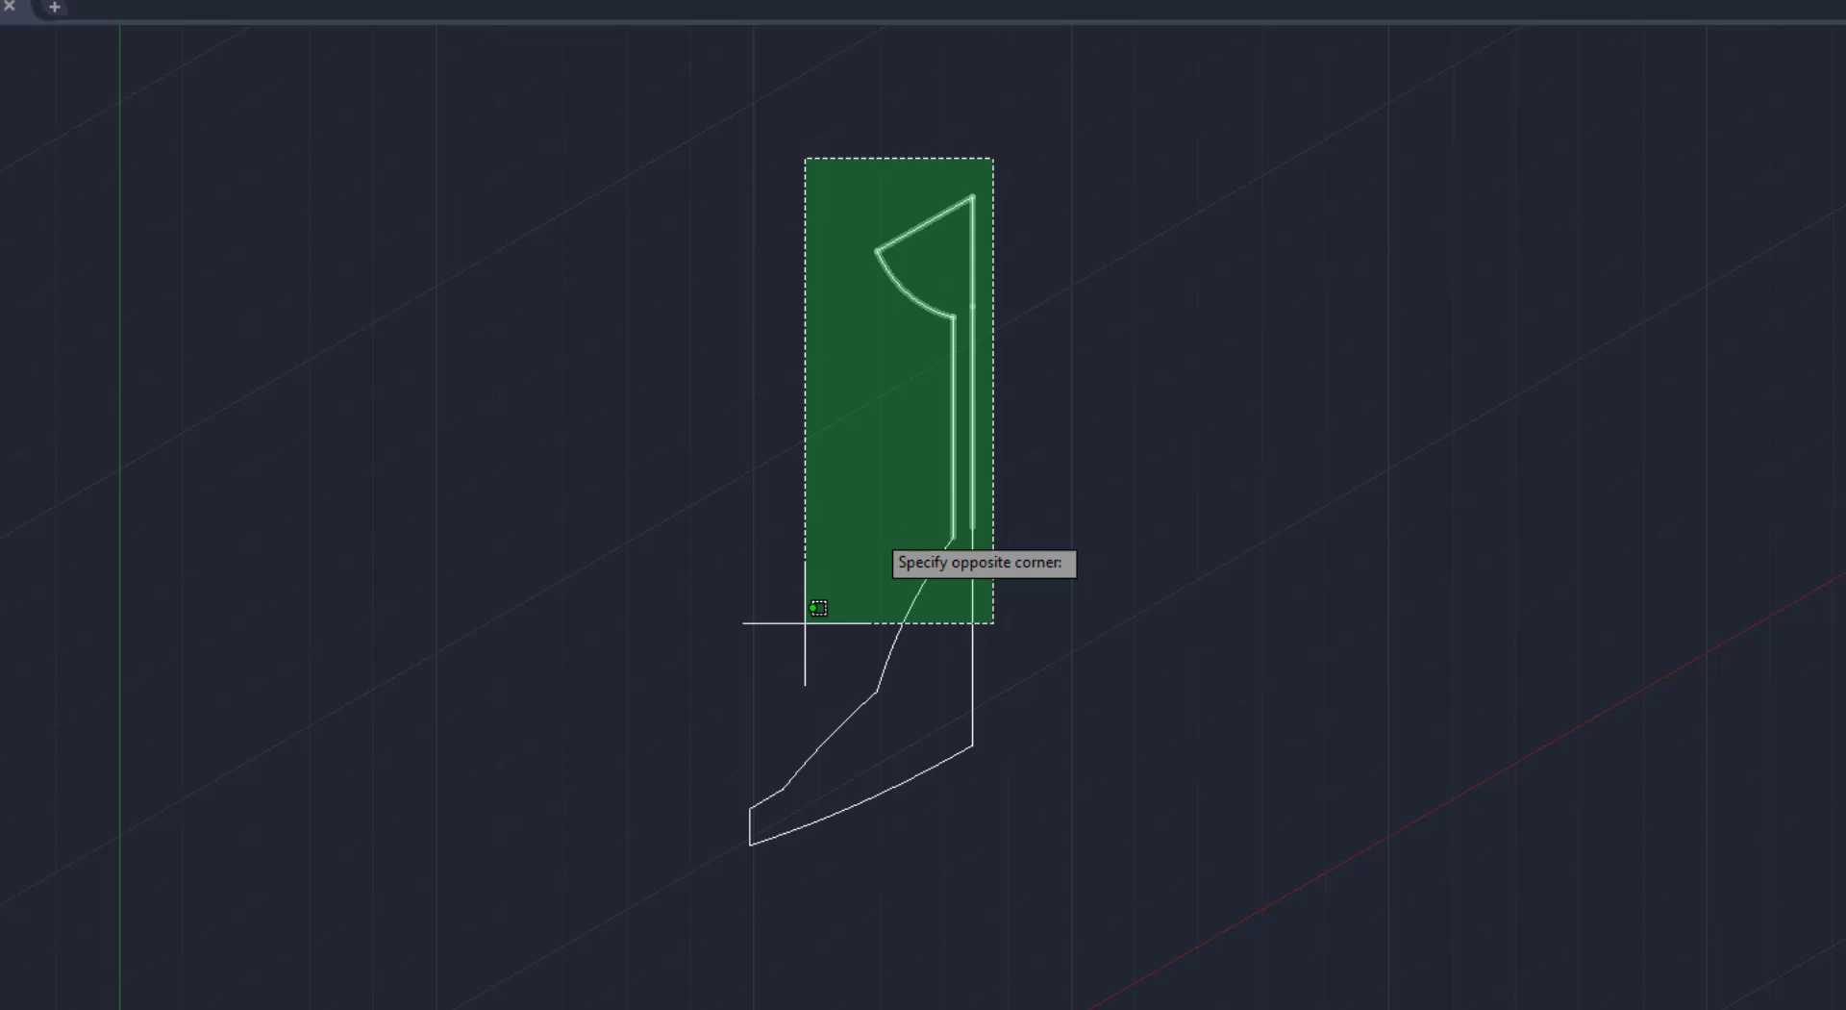
pyautogui.click(659, 833)
pyautogui.press('Return')
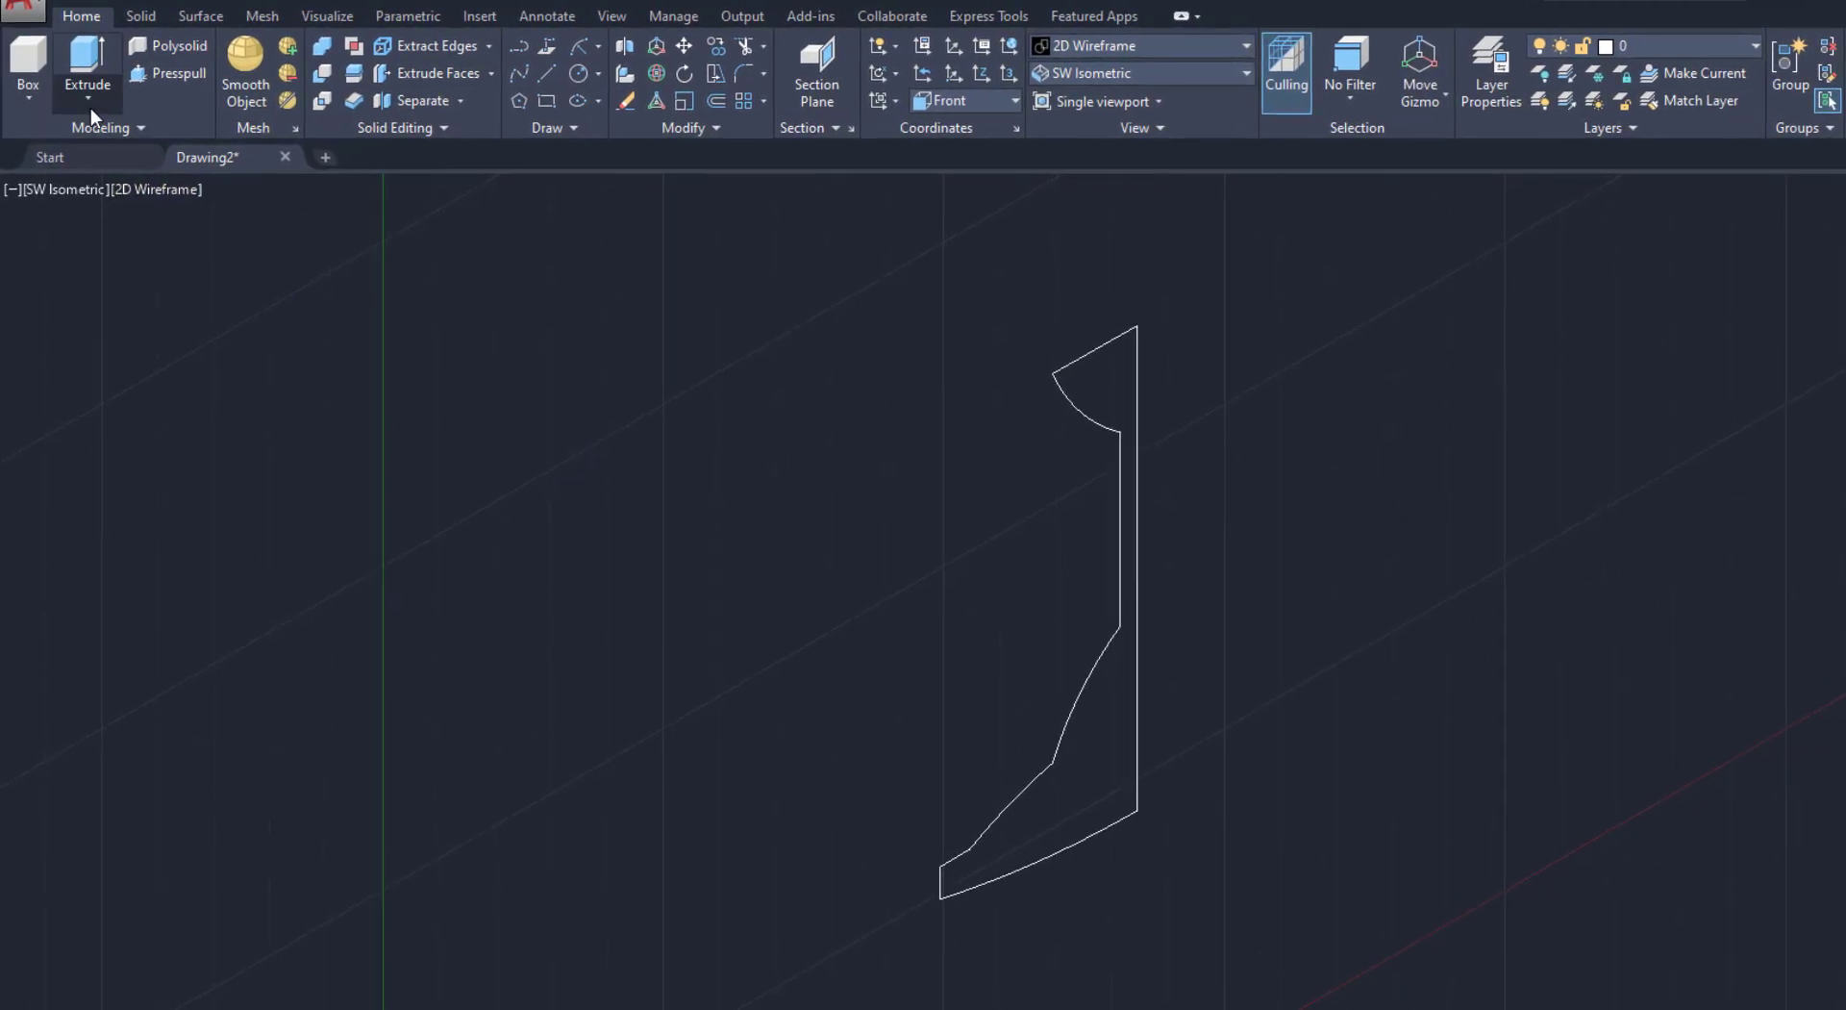
# - Revolve the joined profile 360 degrees about its long vertical edge, picking the axis from upper to lower endpoint
pyautogui.click(93, 113)
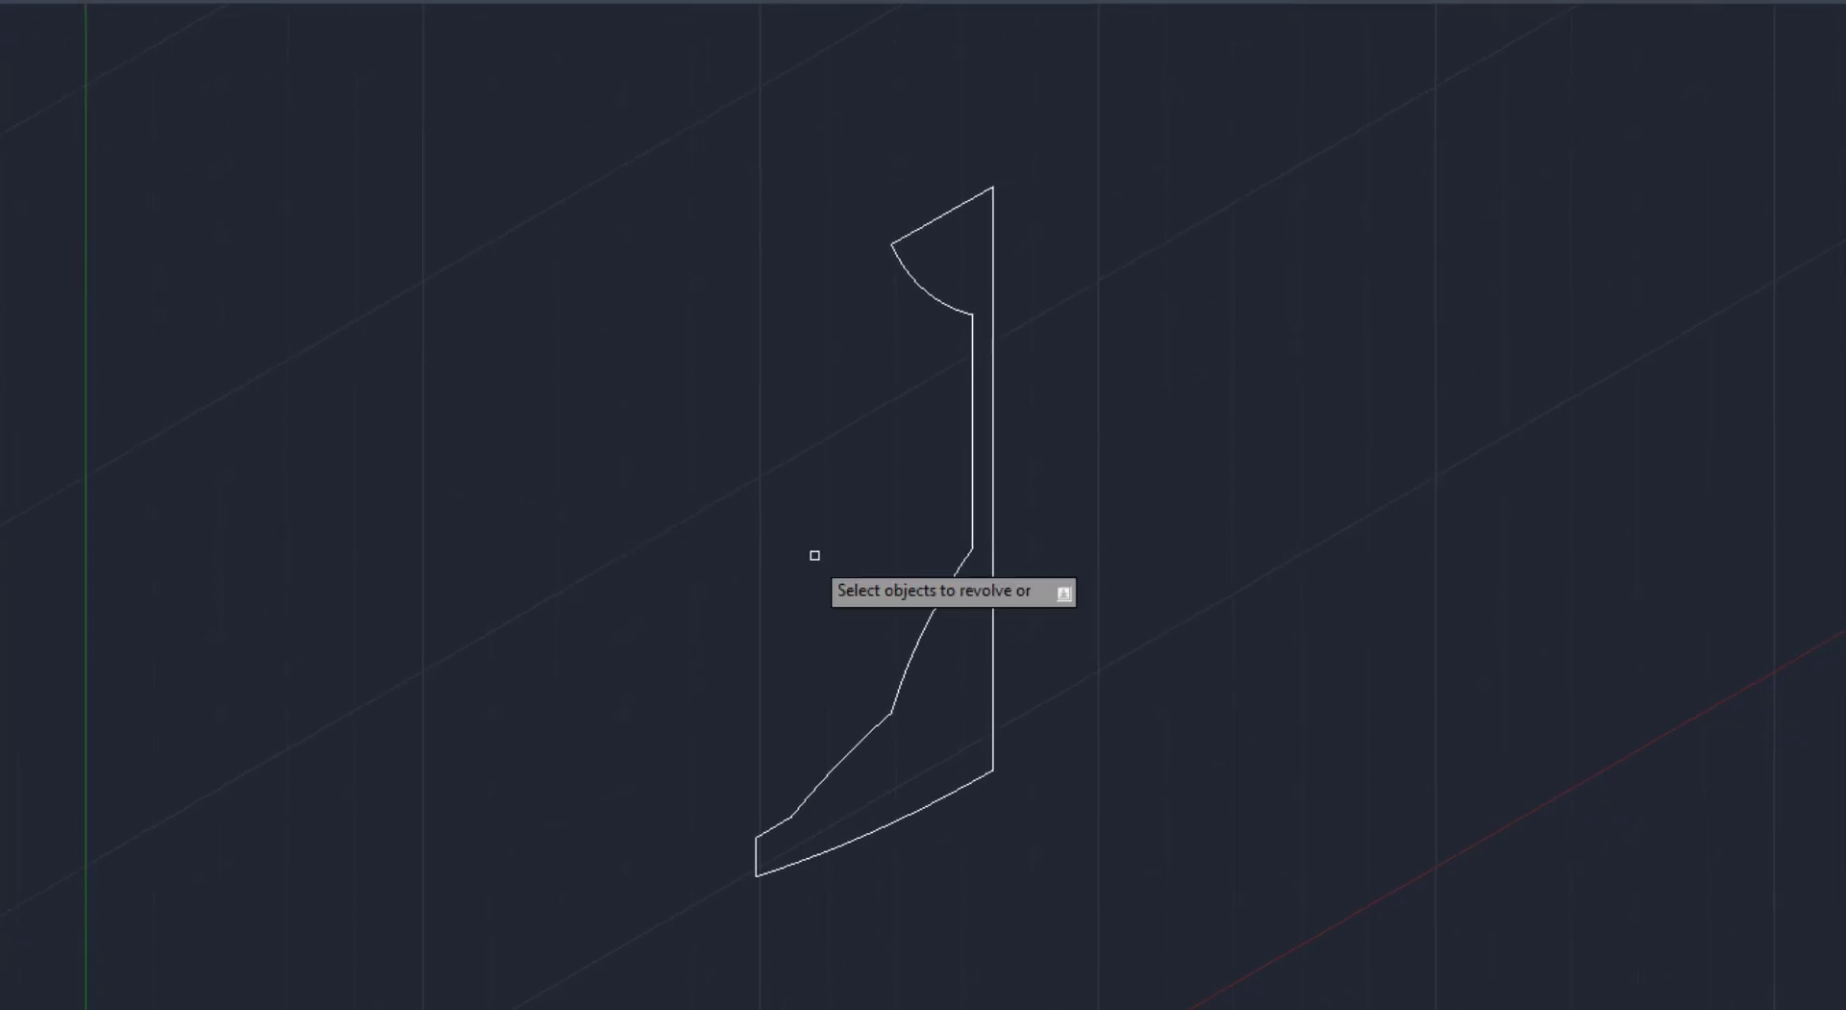
pyautogui.click(928, 612)
pyautogui.press('Return')
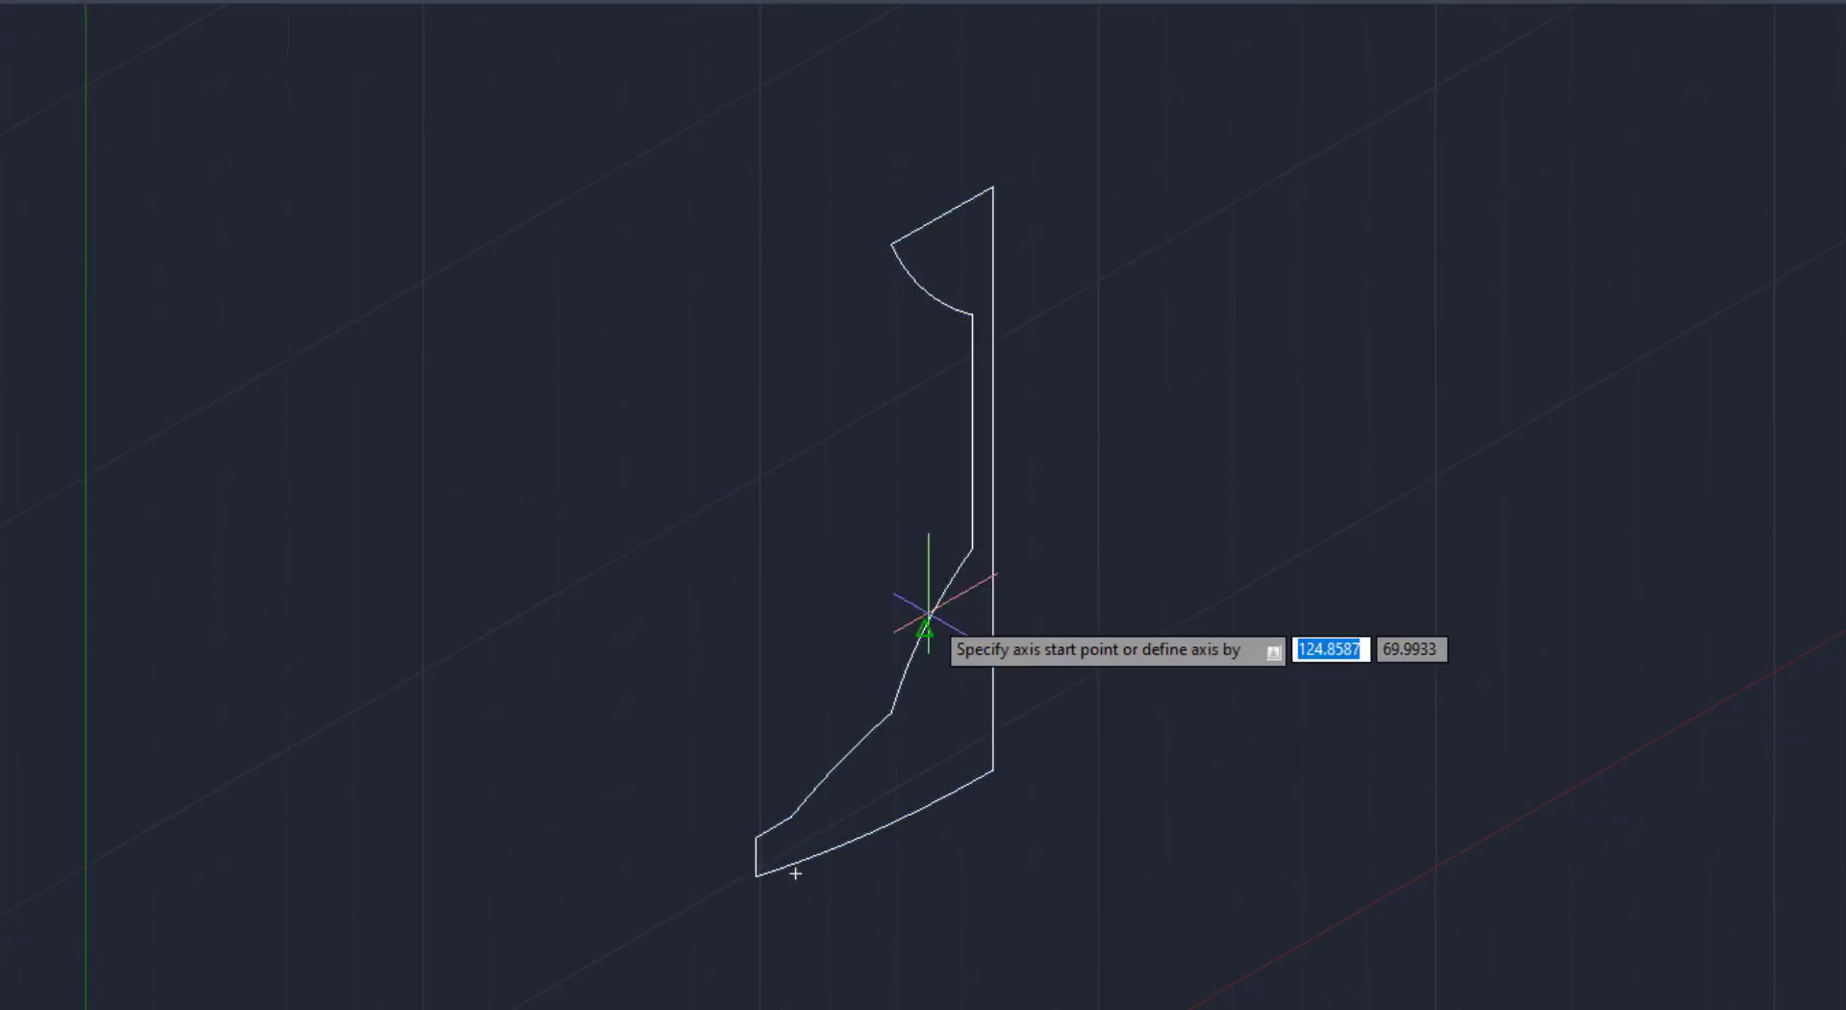
pyautogui.click(994, 185)
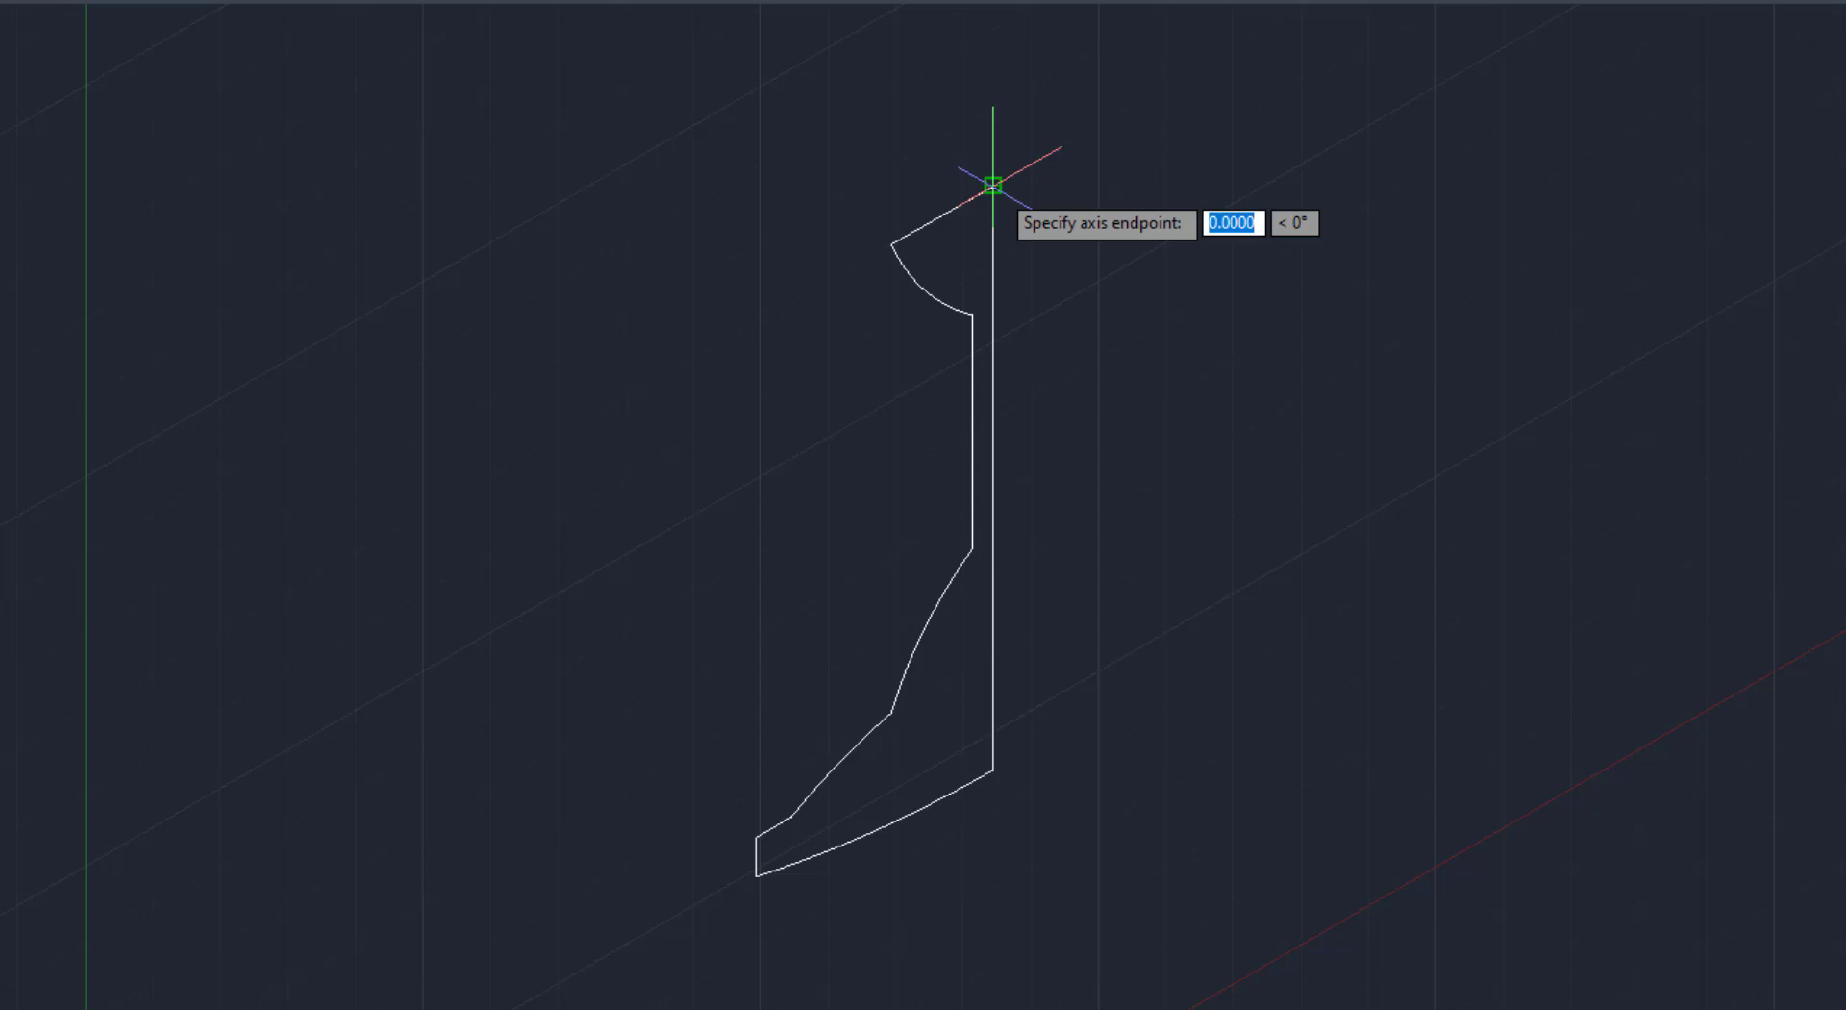
pyautogui.click(994, 770)
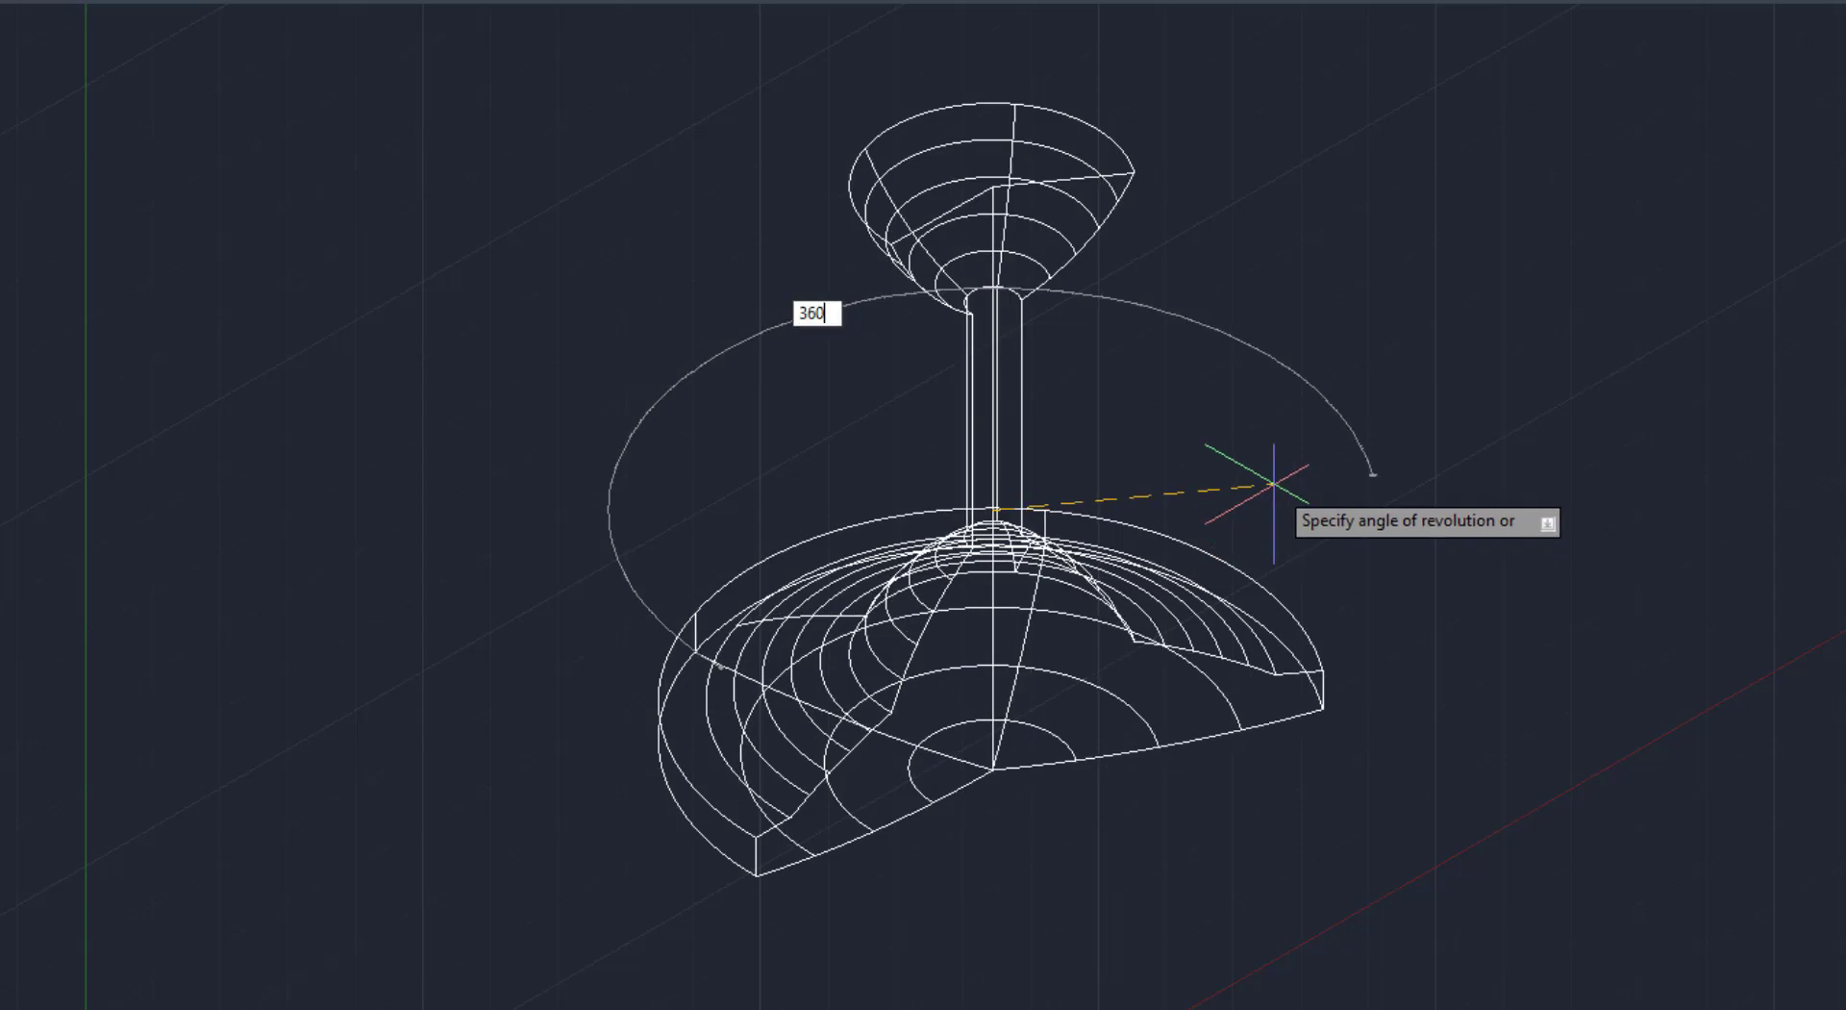
pyautogui.click(1275, 483)
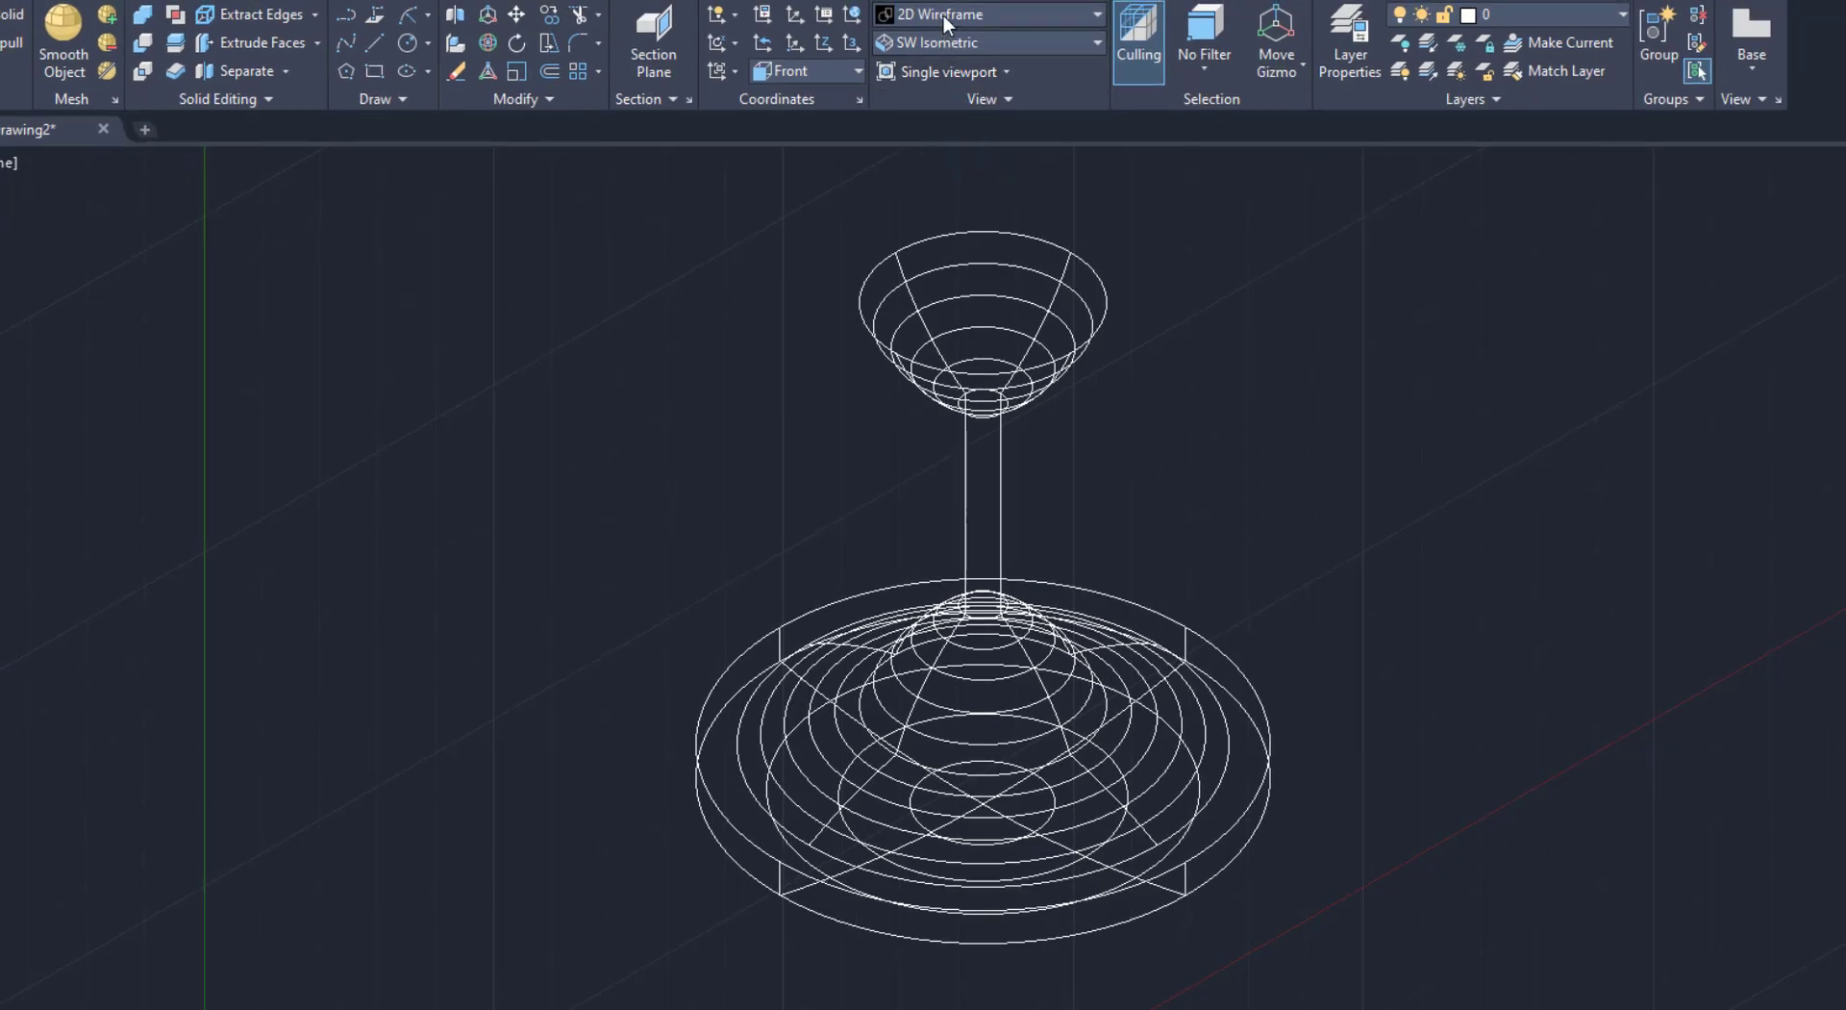
# - Display the revolved solid in the Shaded visual style and turn off the grid
pyautogui.click(943, 14)
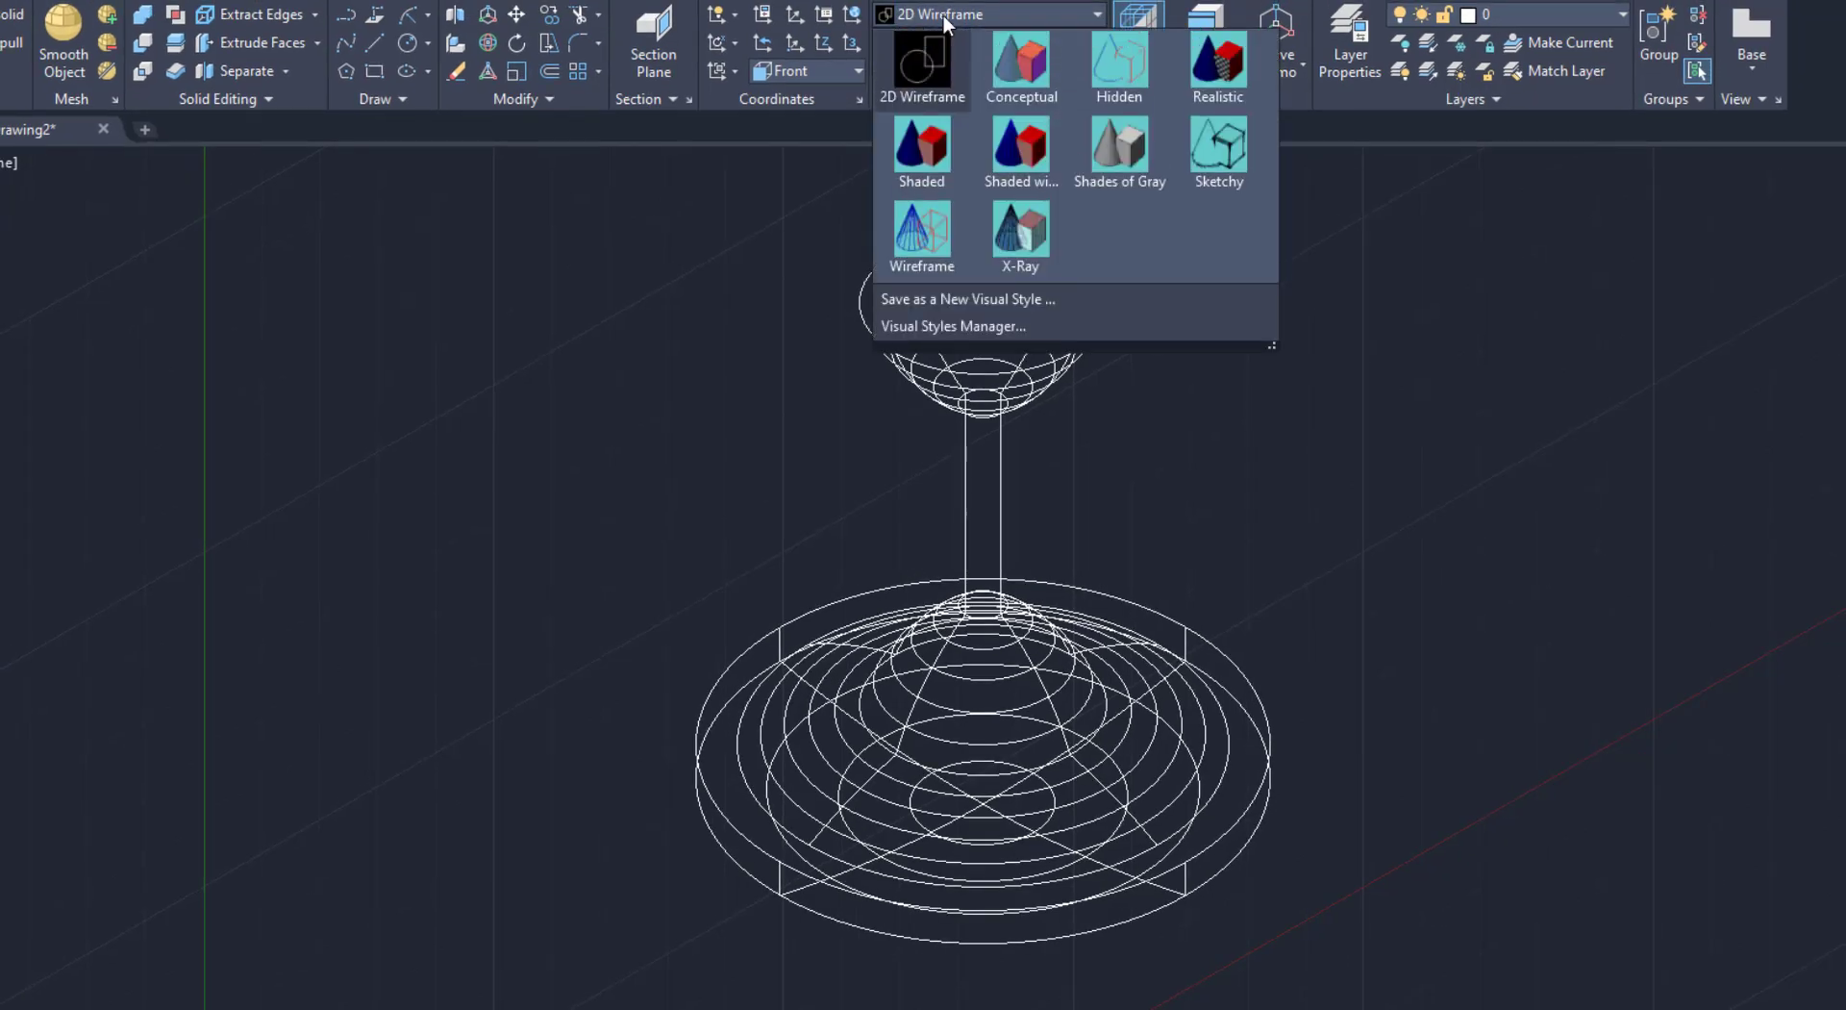
pyautogui.click(926, 159)
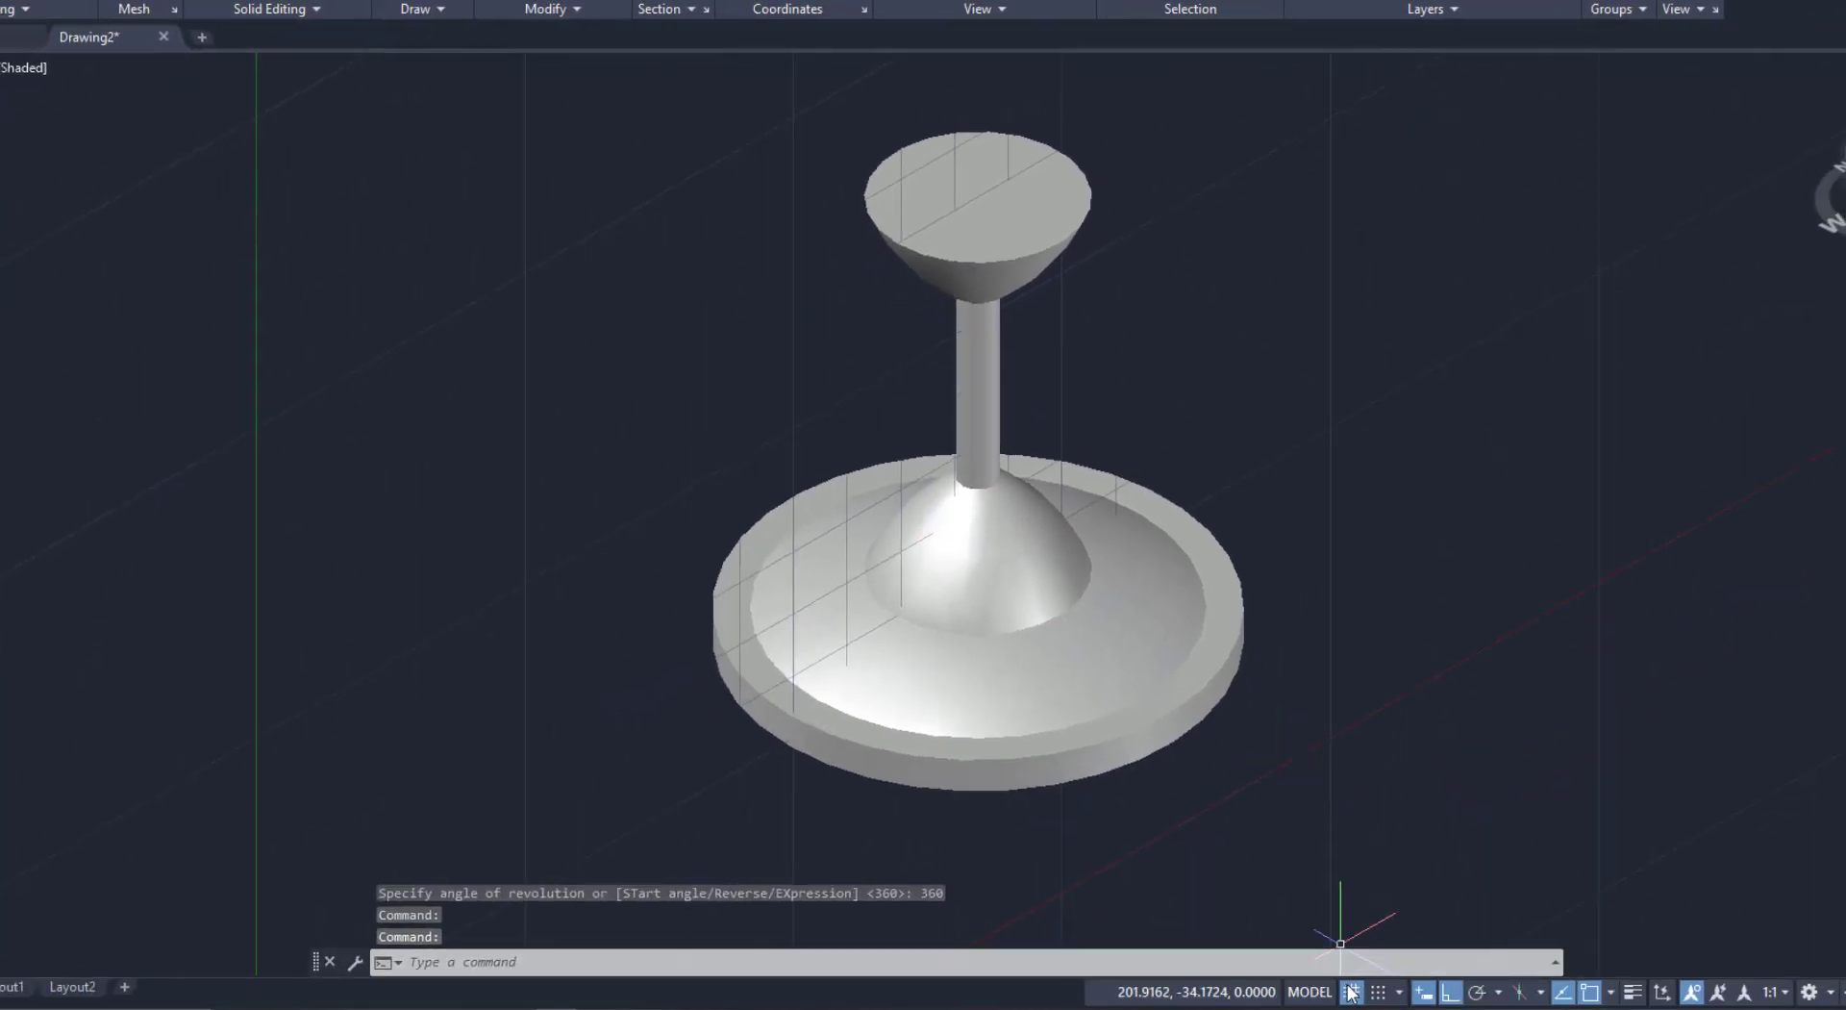
pyautogui.click(1353, 991)
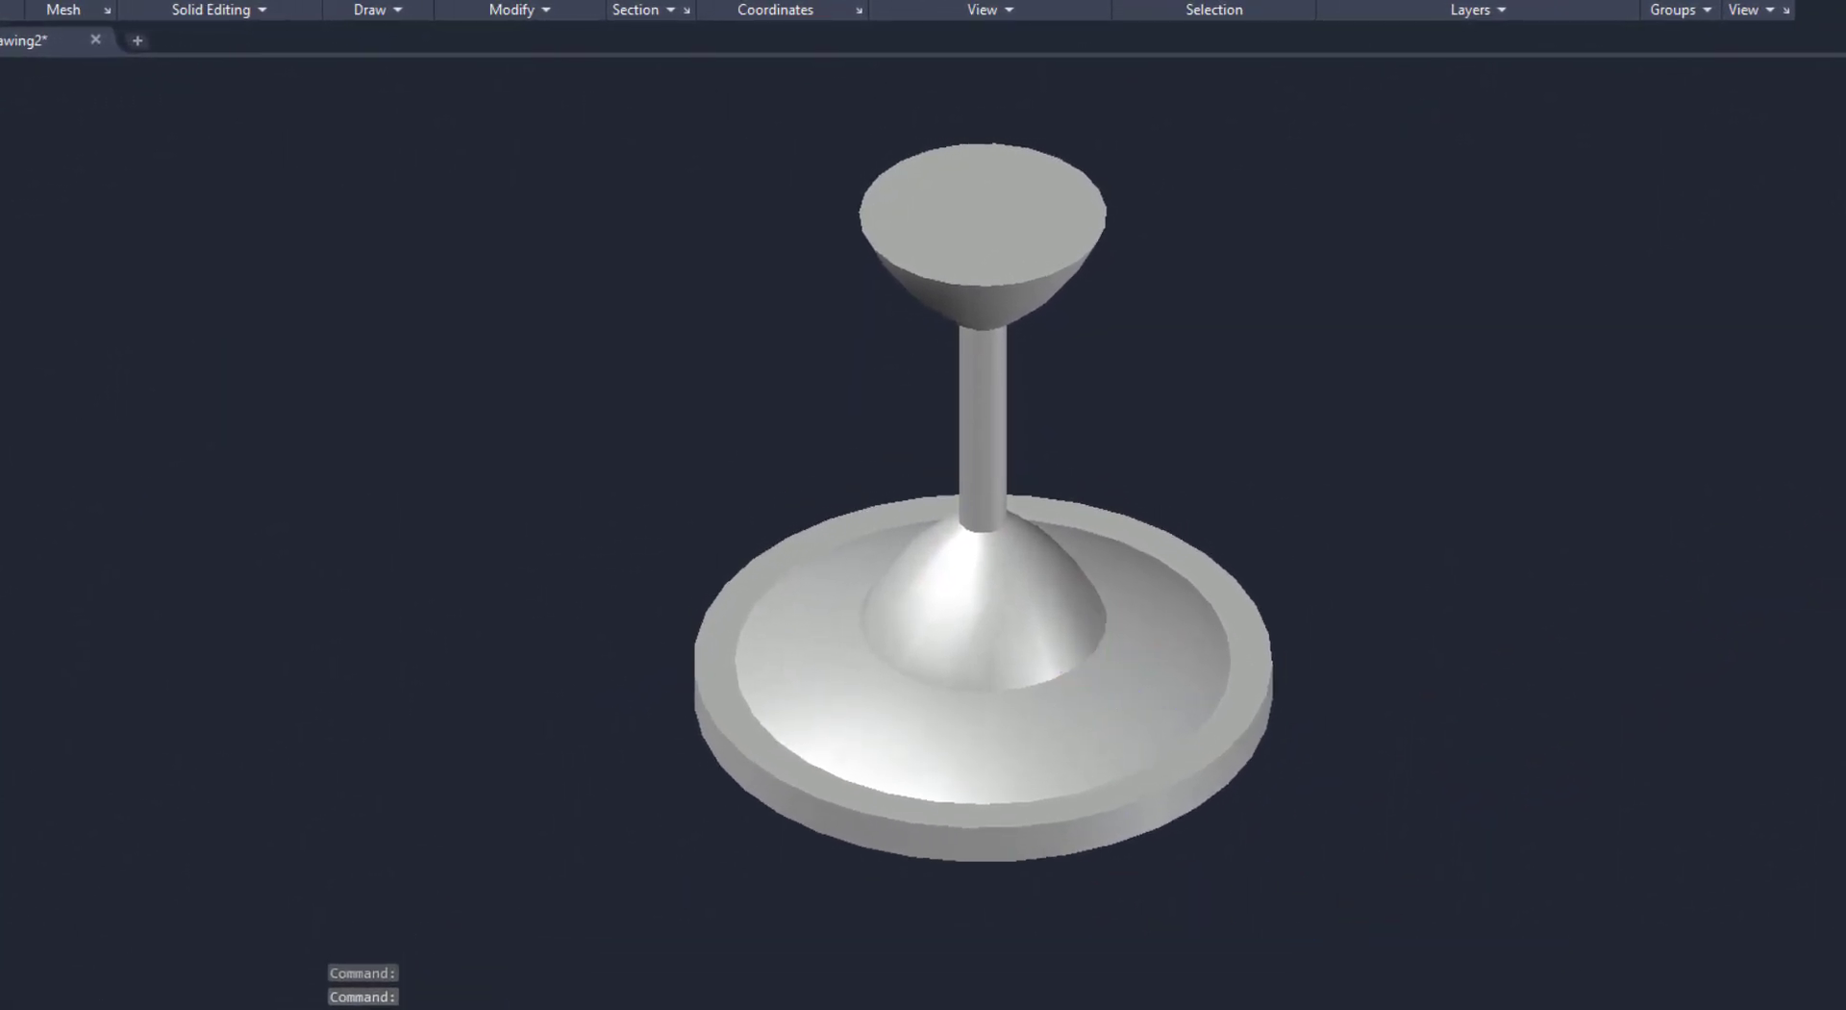
pyautogui.moveTo(1024, 630); pyautogui.dragTo(687, 695, button='middle')
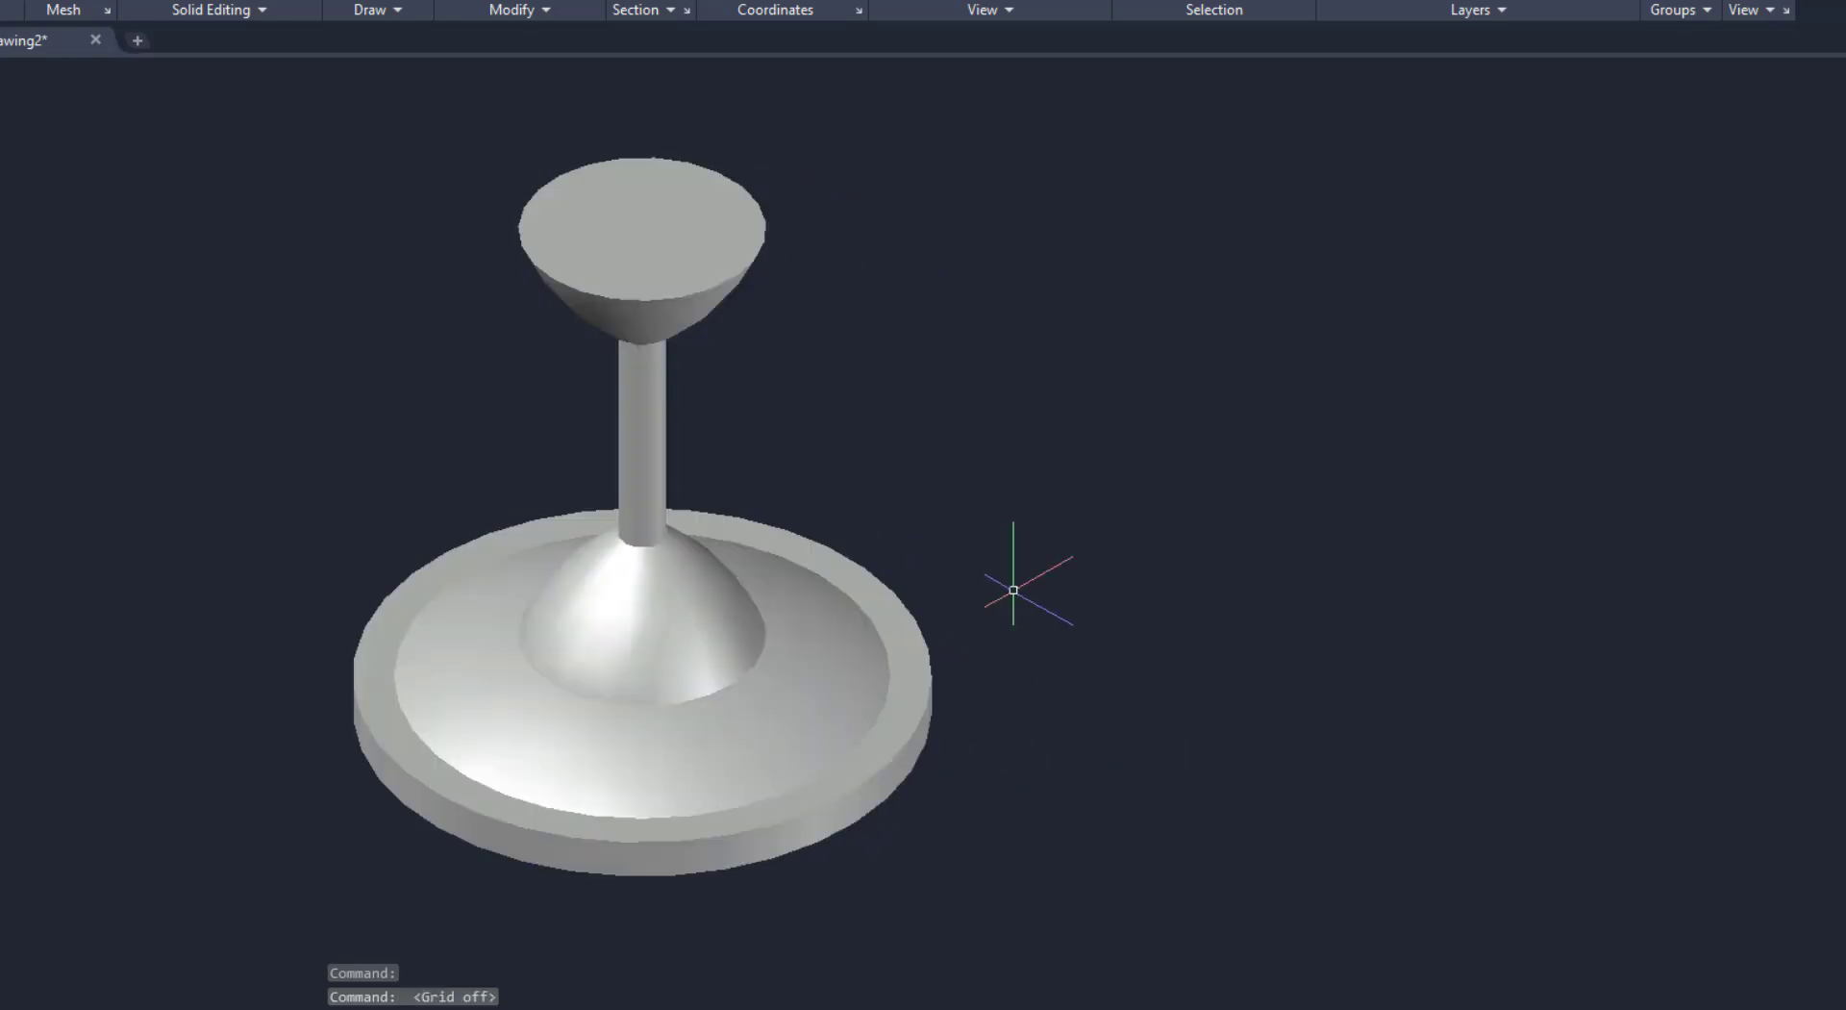
# - Switch to the PDF, examine the dimensions of the slotted screw on the next page, and return to AutoCAD
pyautogui.hotkey('alt', 'Tab')
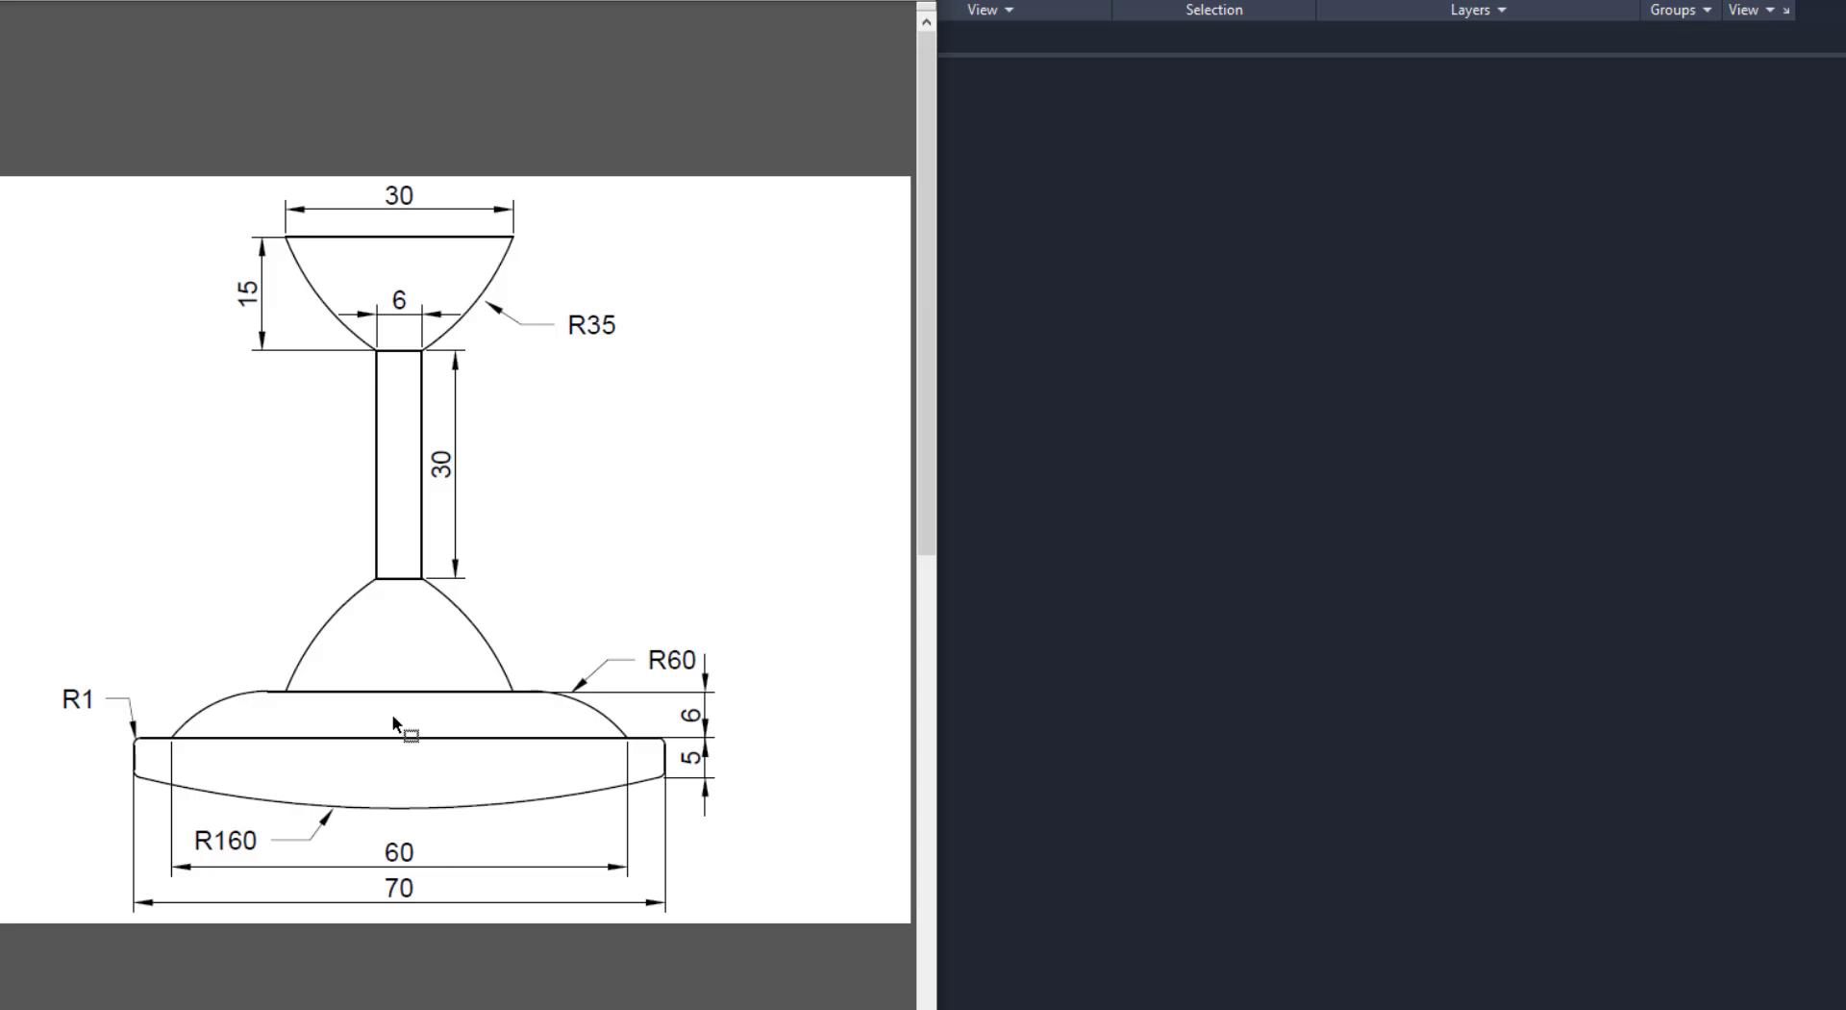
pyautogui.scroll(-1, 425, 492)
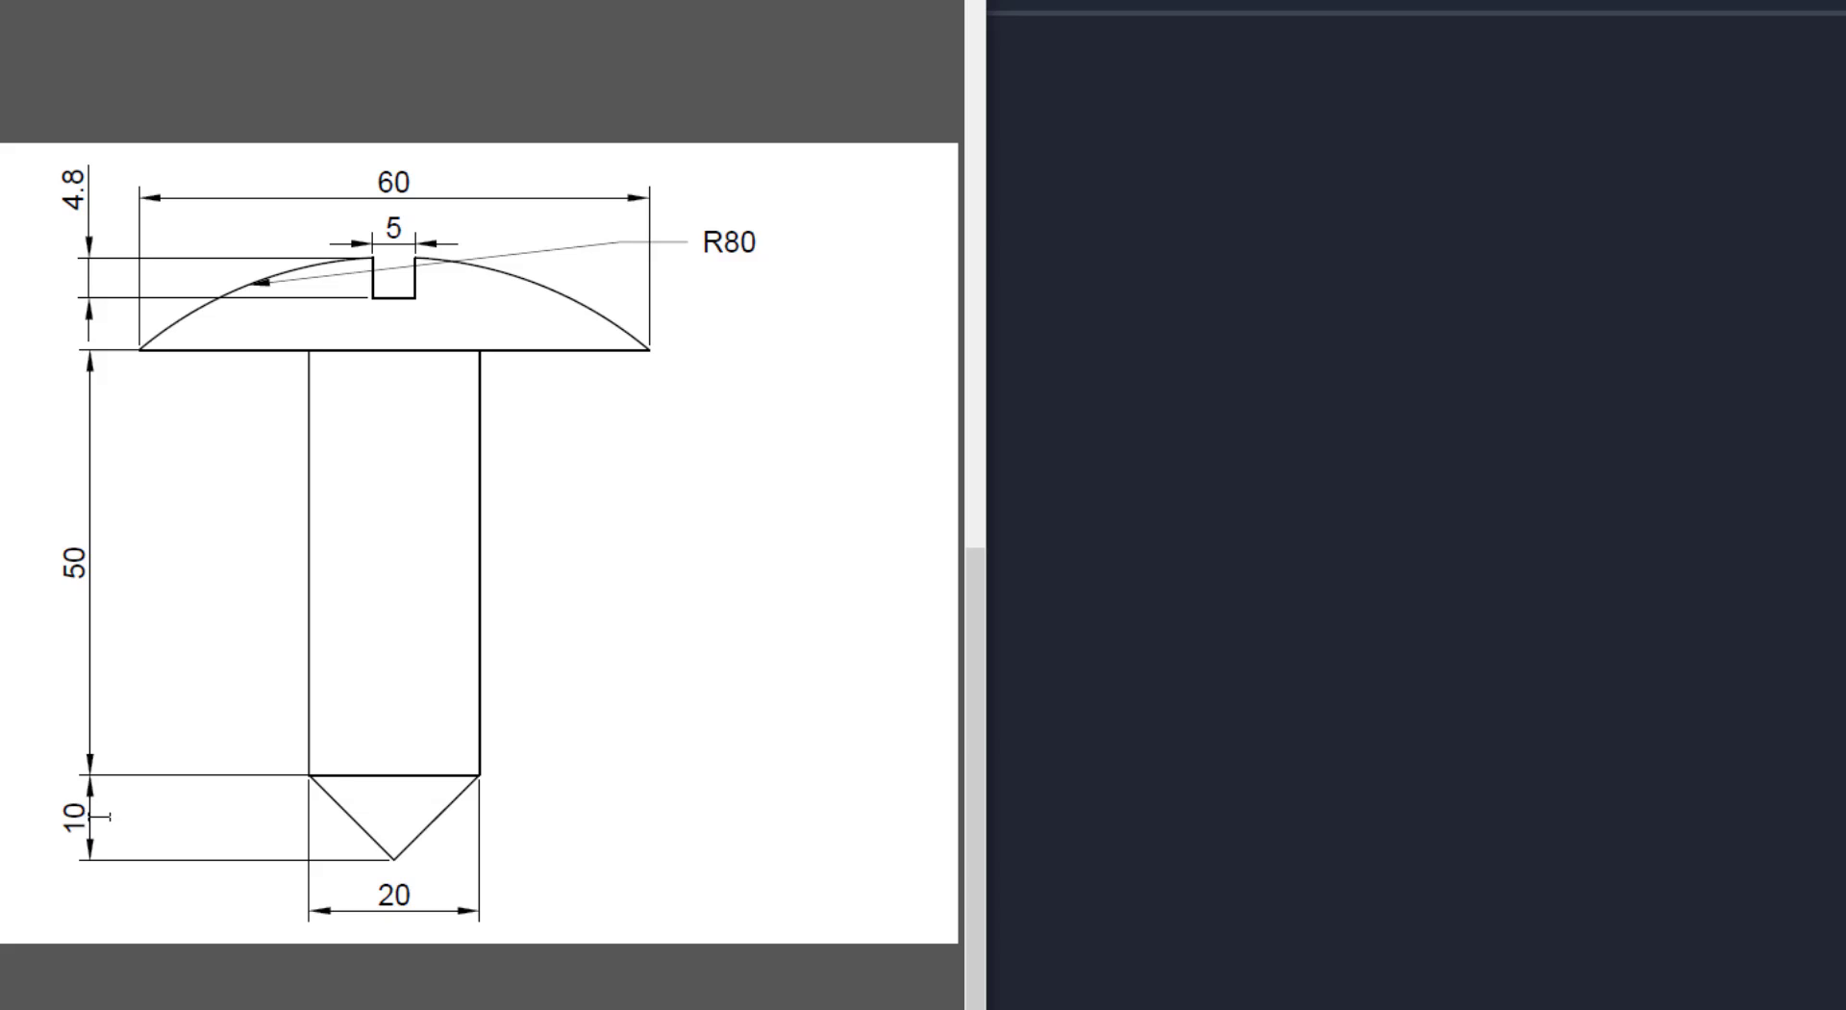
pyautogui.click(1255, 596)
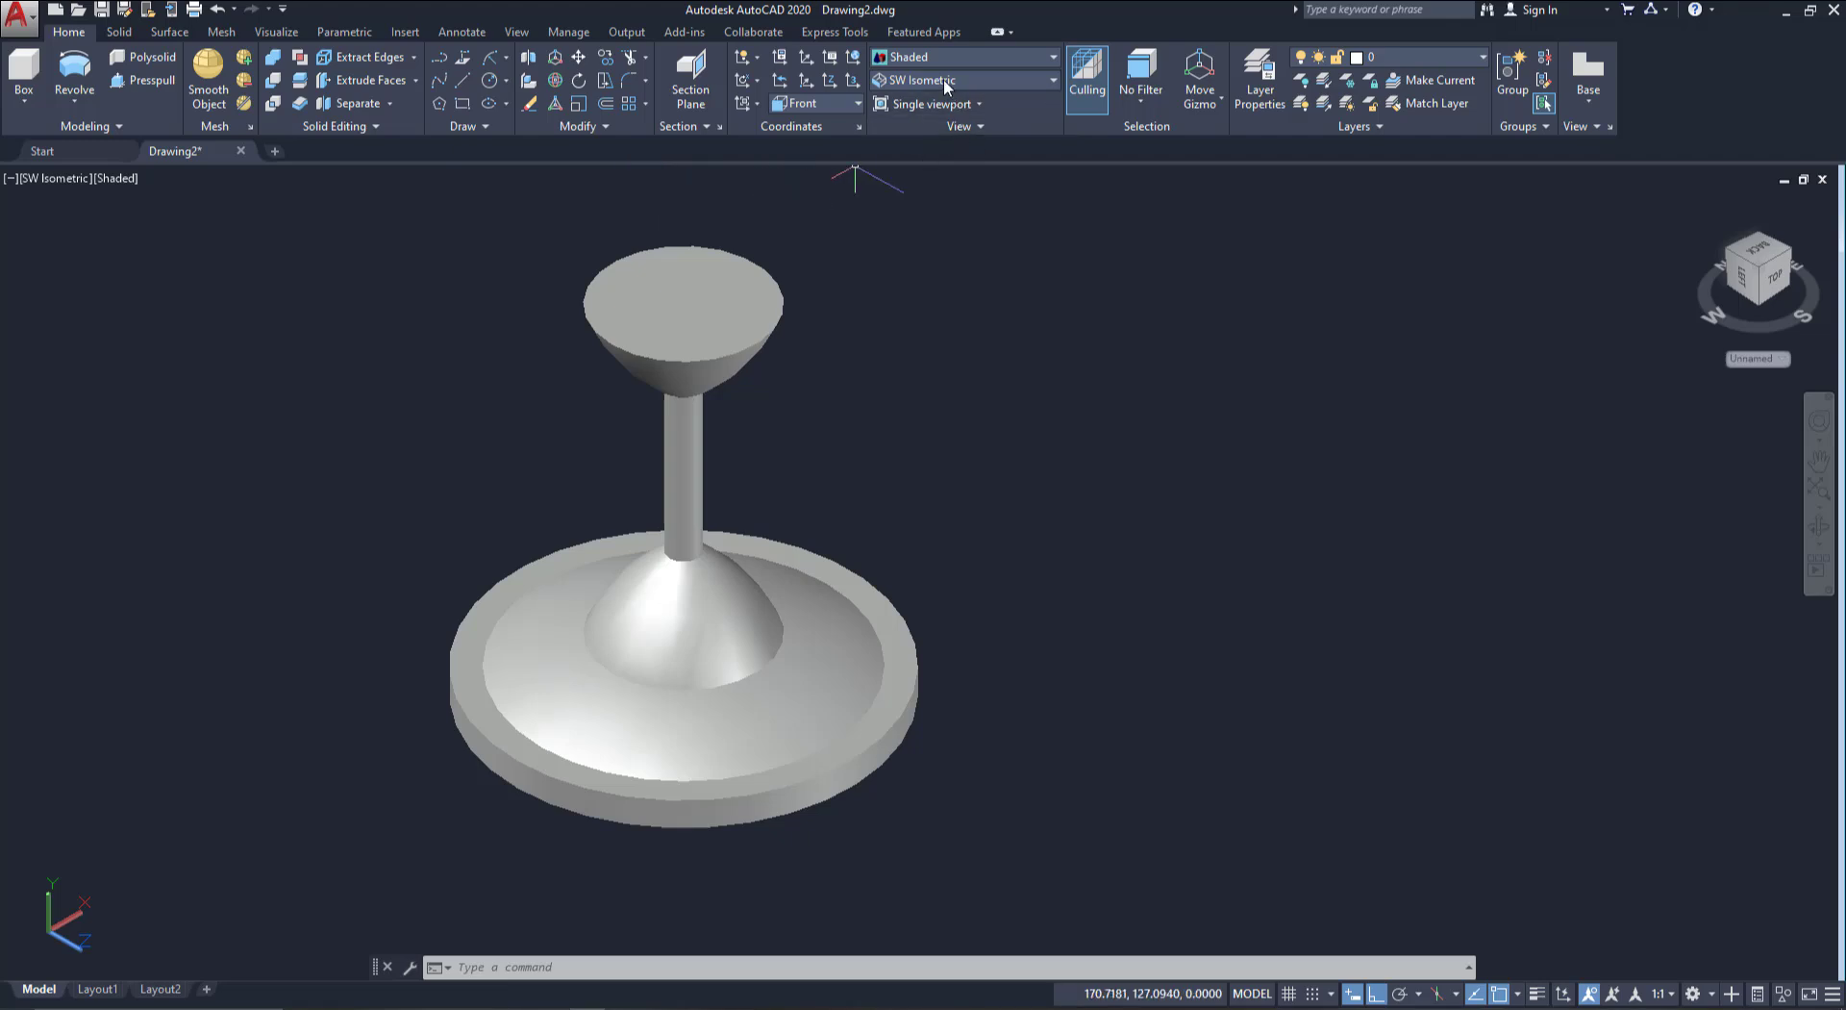
# - Switch the model to the Front view and make empty drawing space beside the finished solid
pyautogui.click(943, 79)
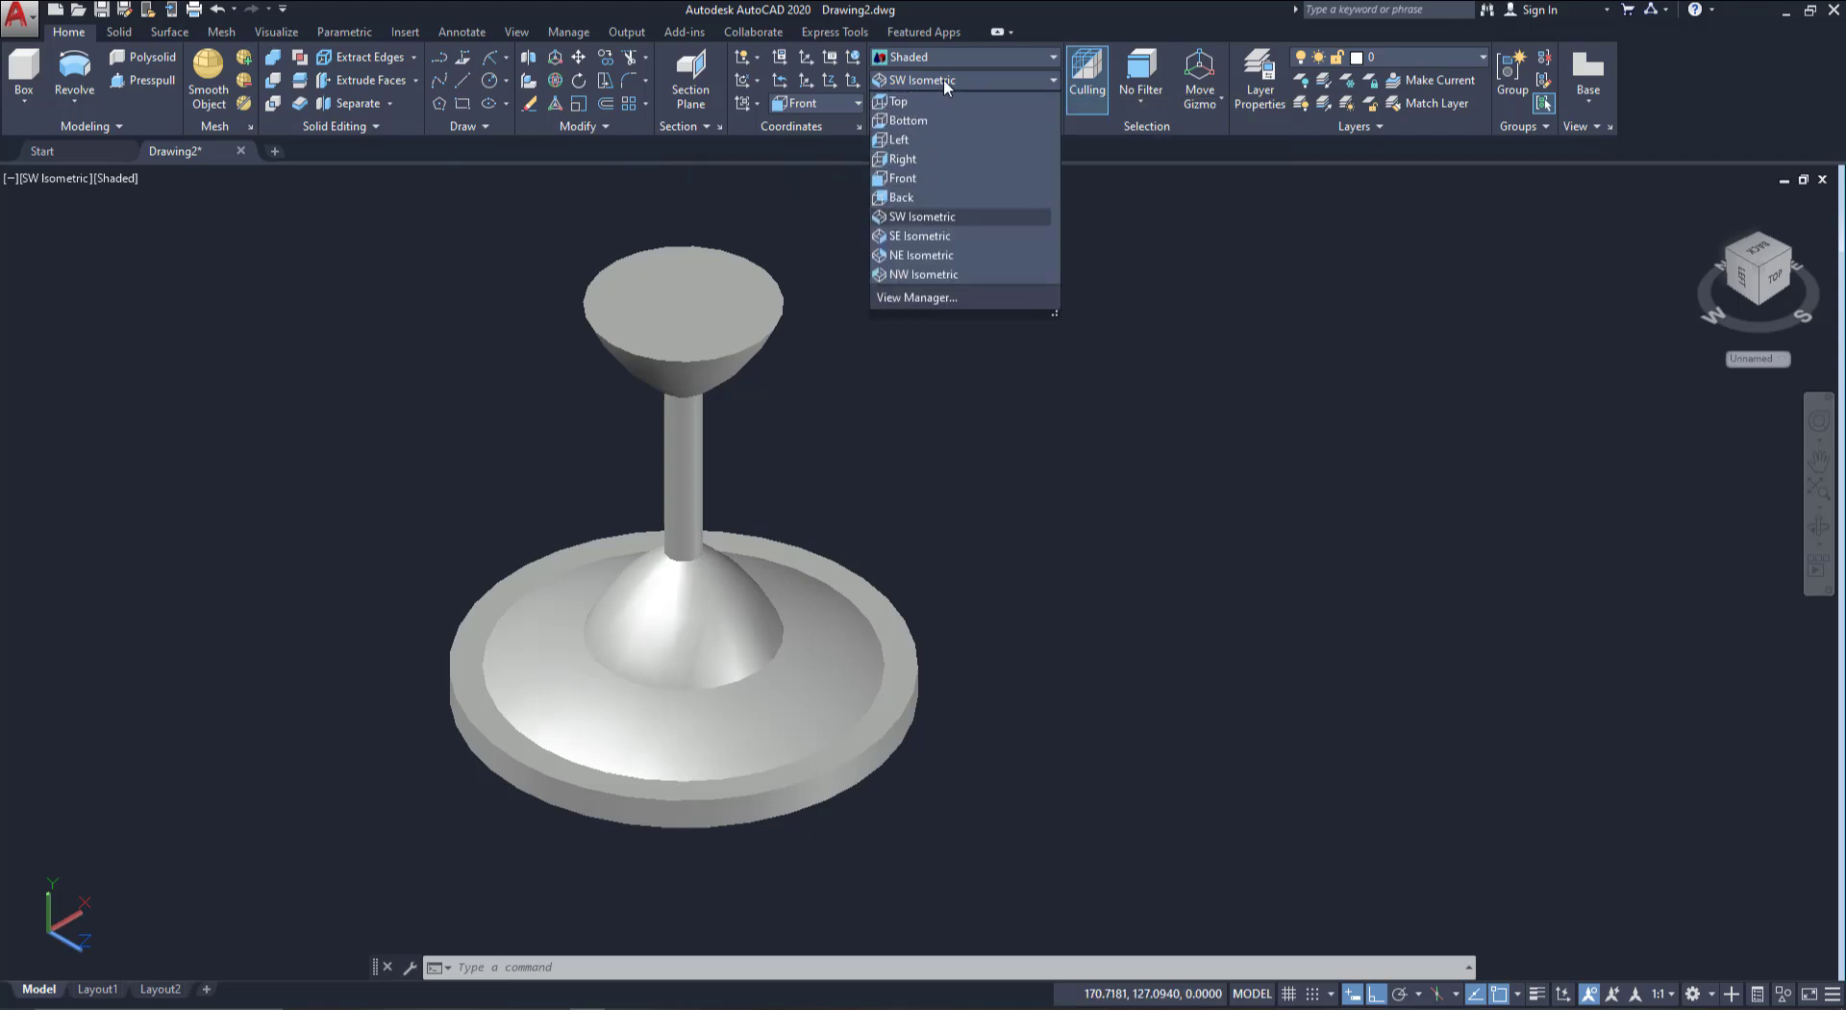
pyautogui.click(924, 177)
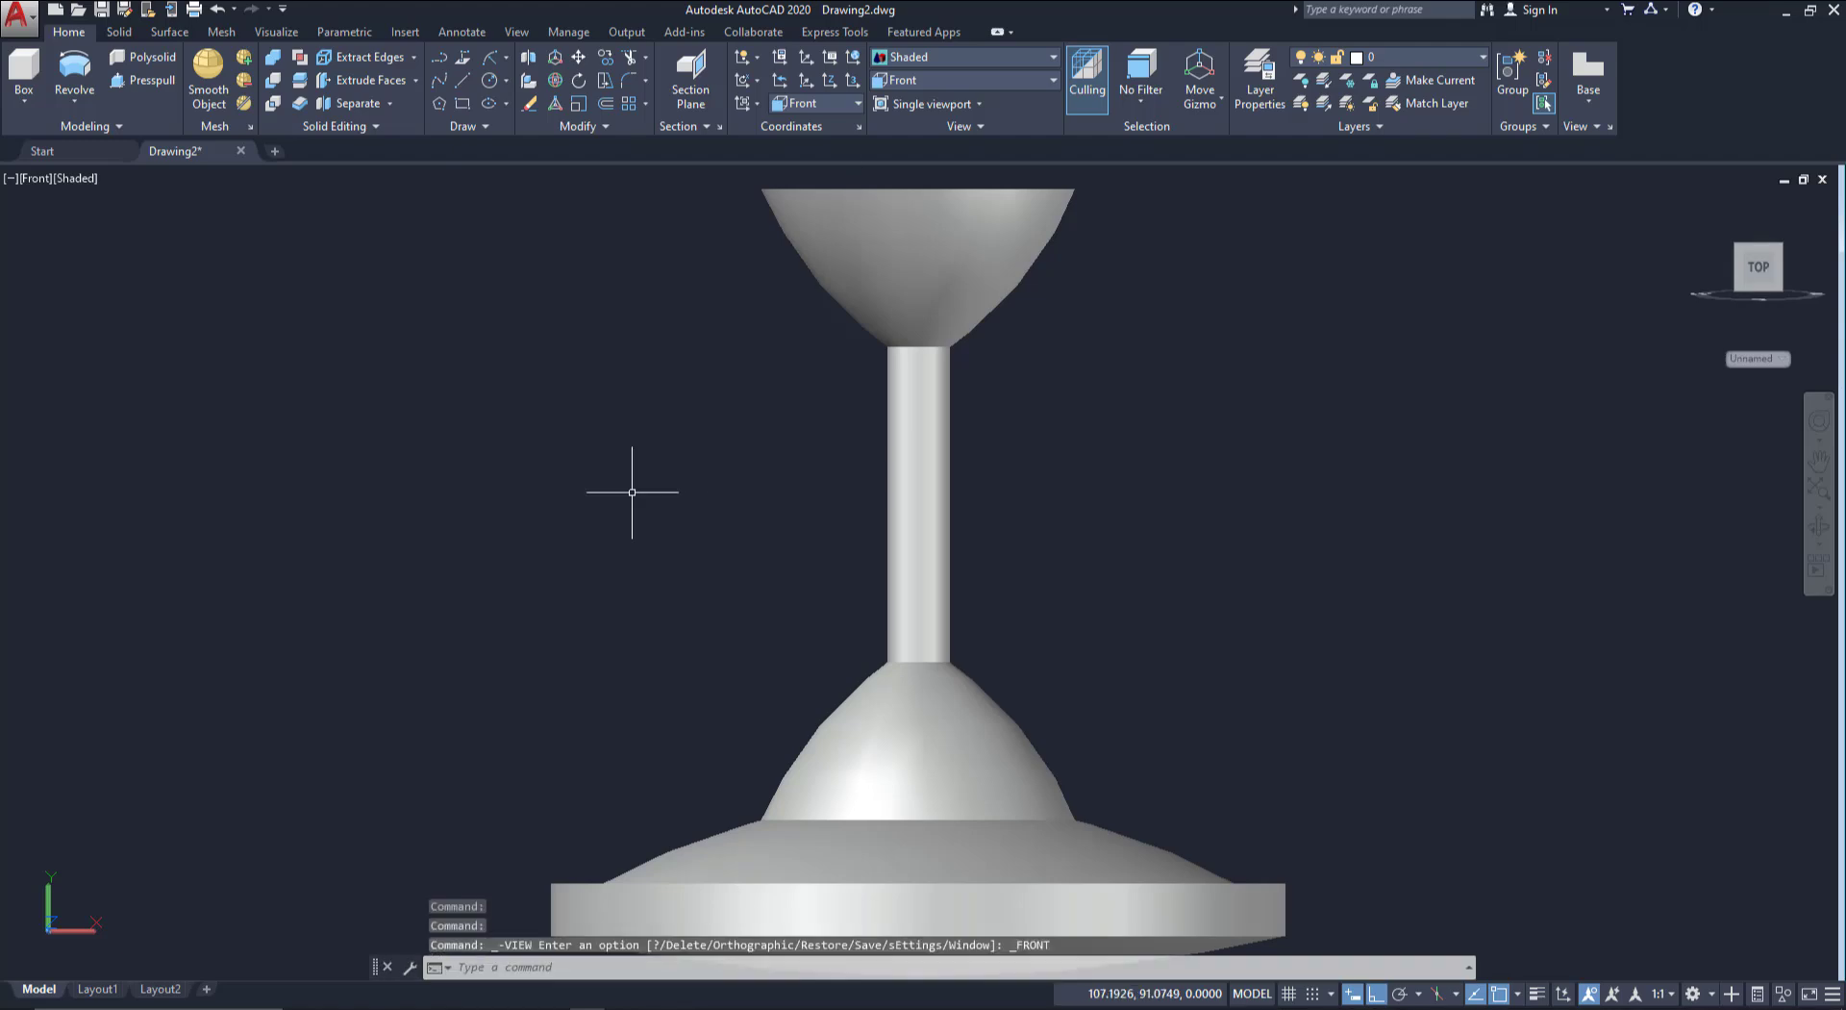
pyautogui.scroll(-2, 577, 507)
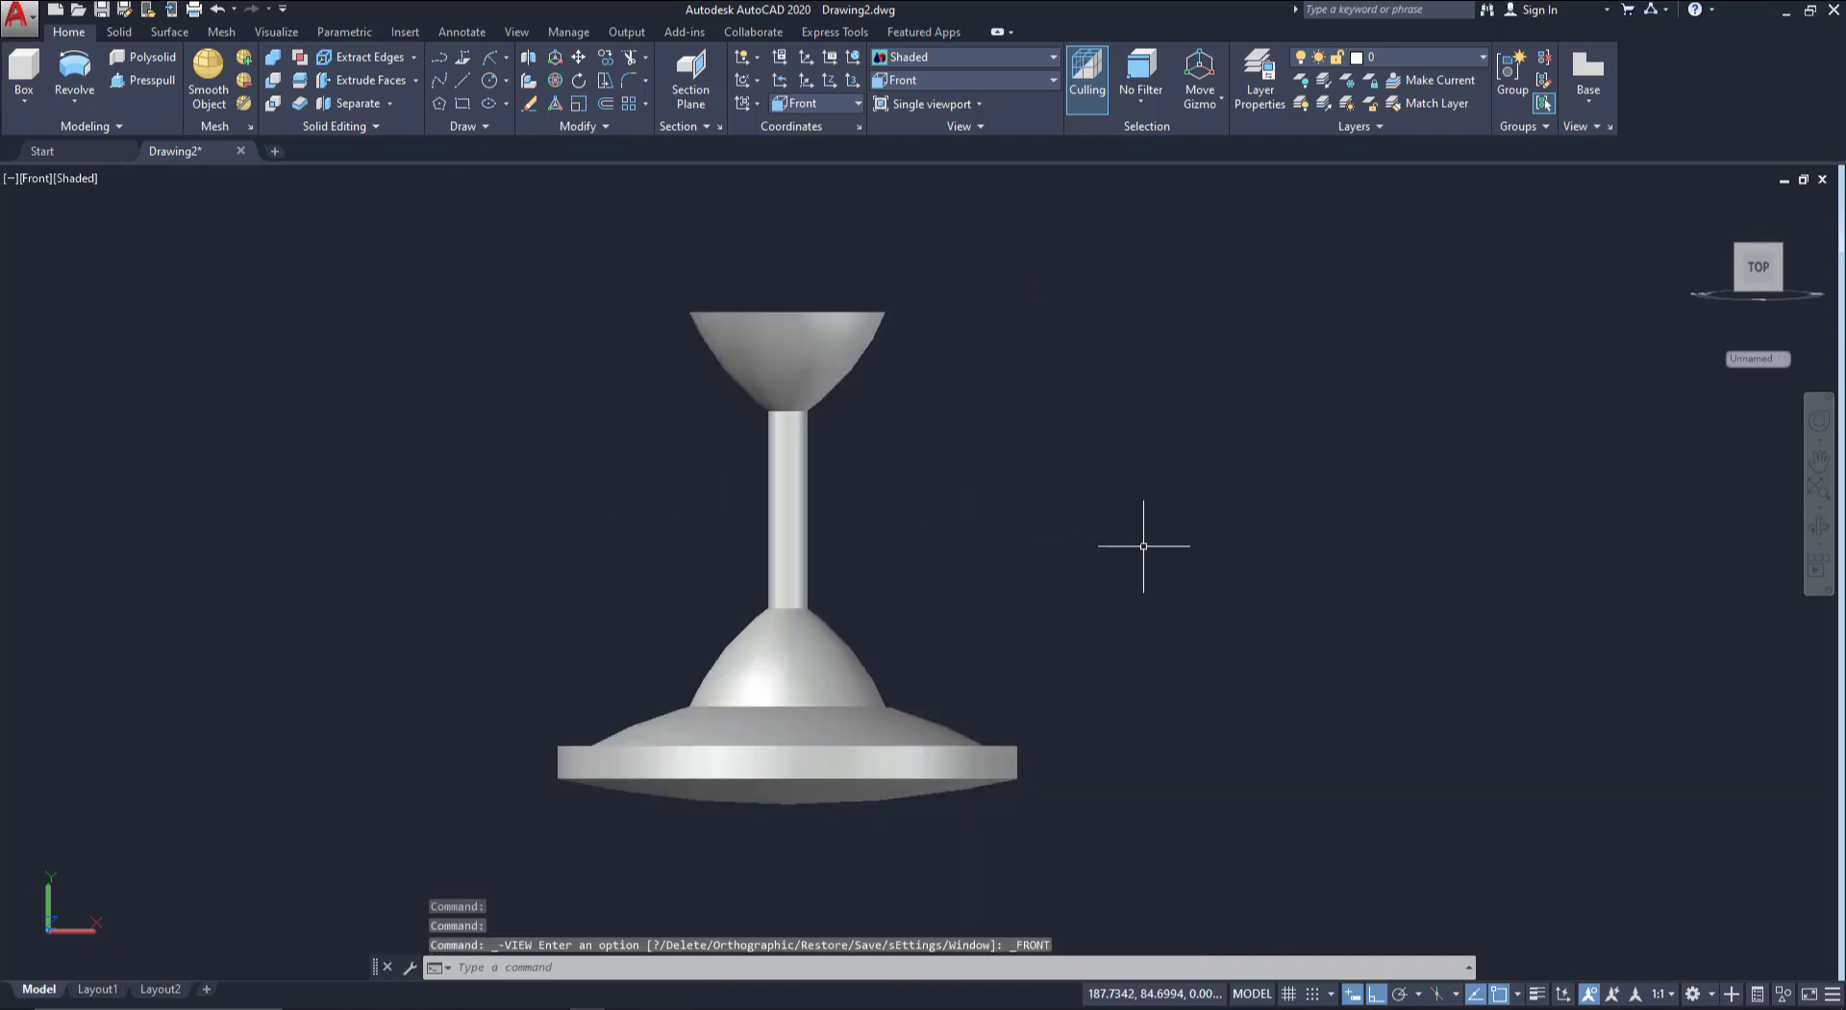
pyautogui.moveTo(1143, 545); pyautogui.dragTo(441, 545, button='middle')
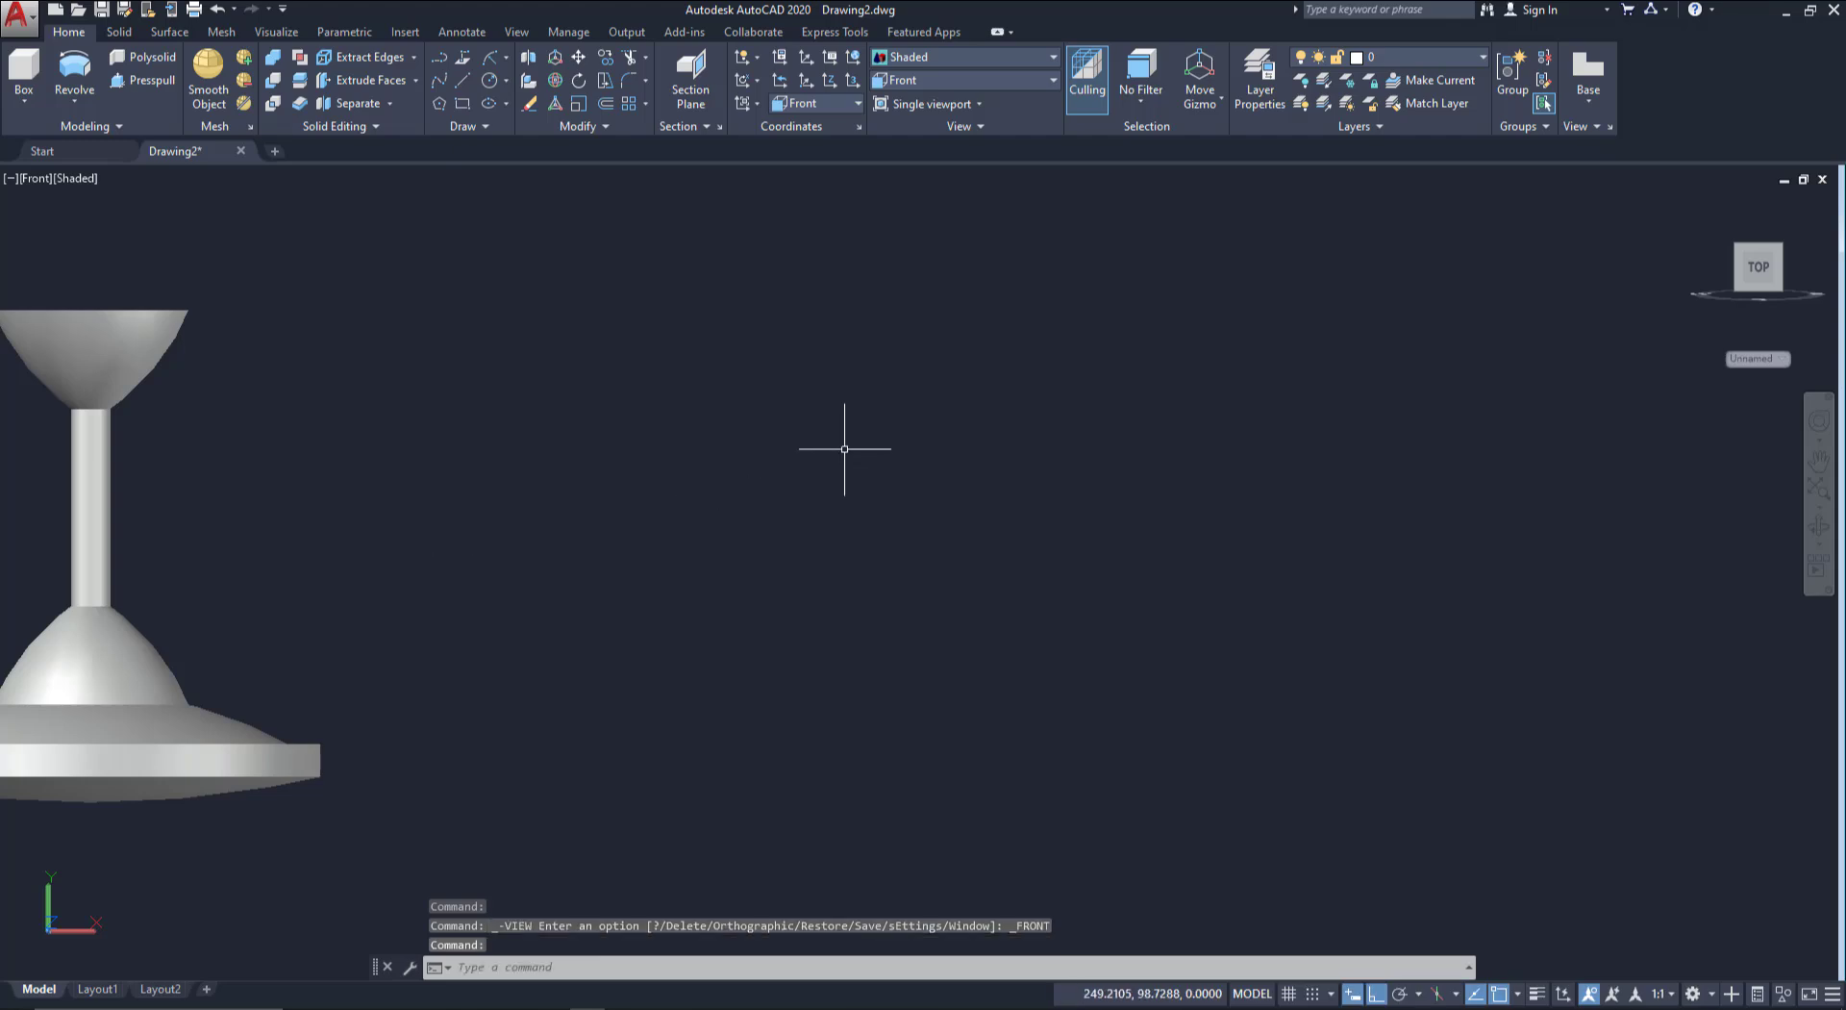
# - Draw the screw's vertical axis beside the solid as two consecutive downward lines, 50 and 10 long
pyautogui.write('l')
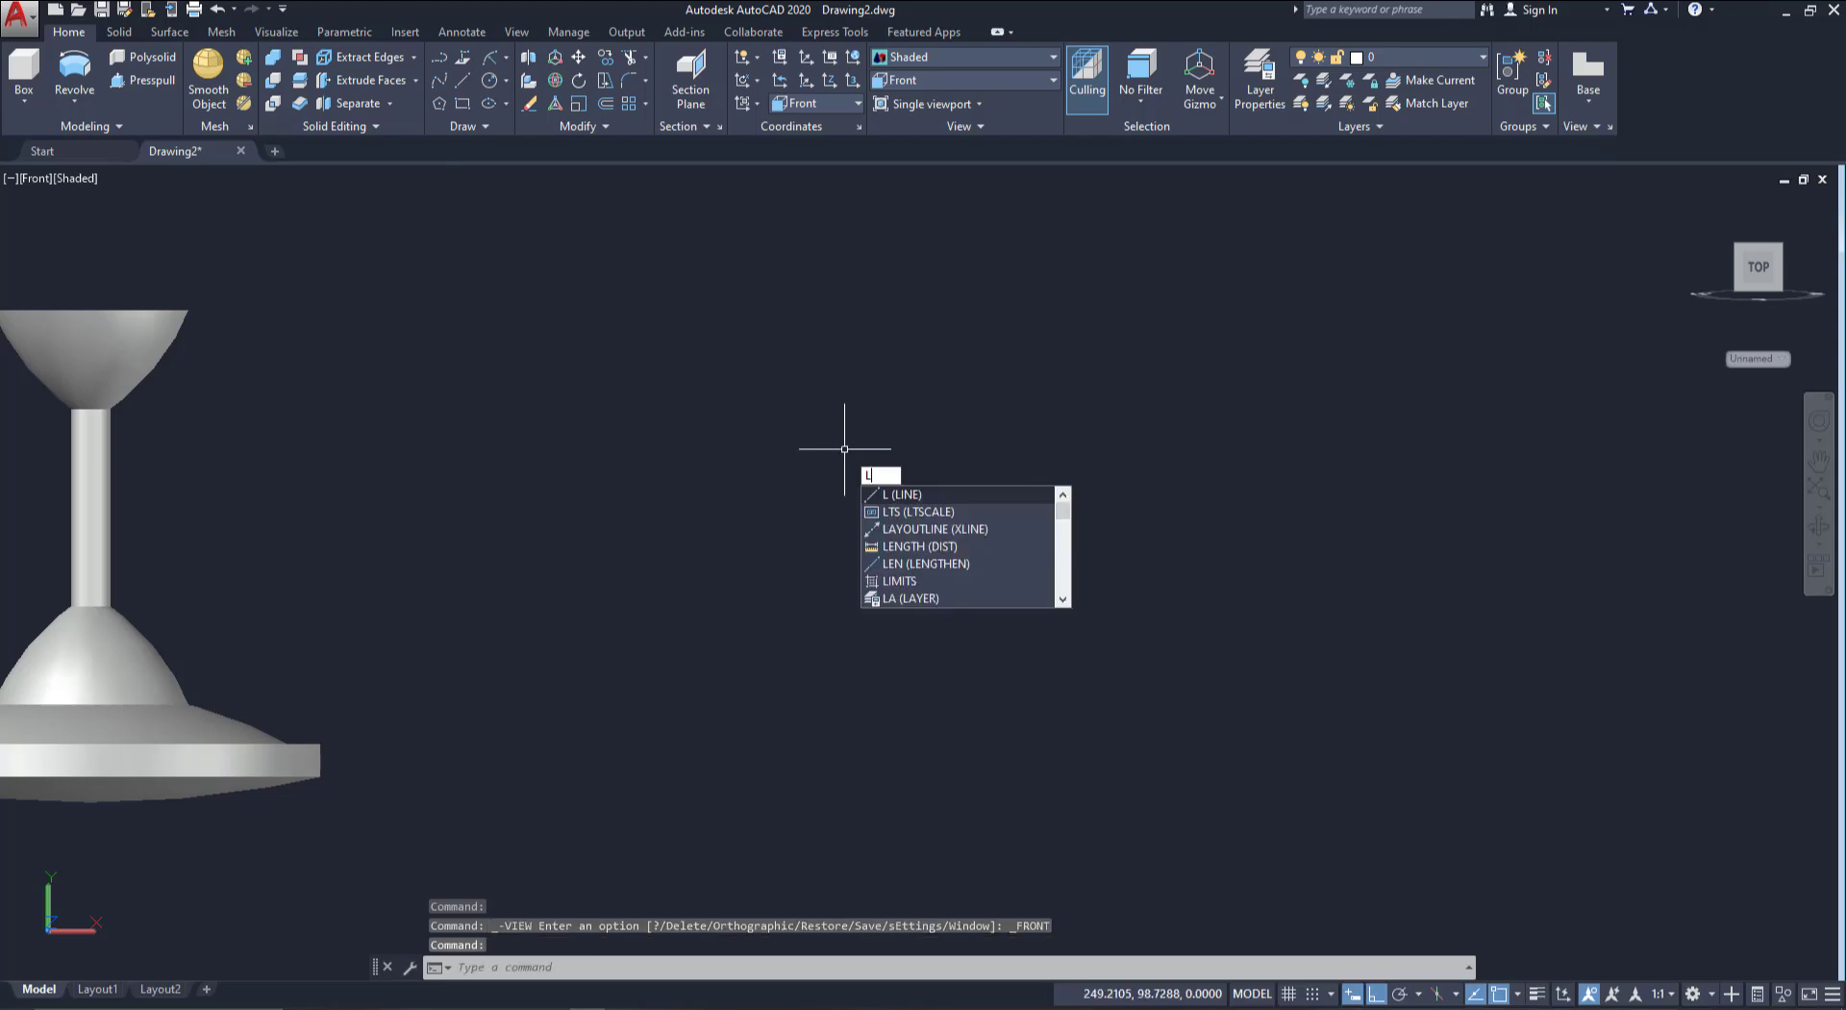
pyautogui.press('Return')
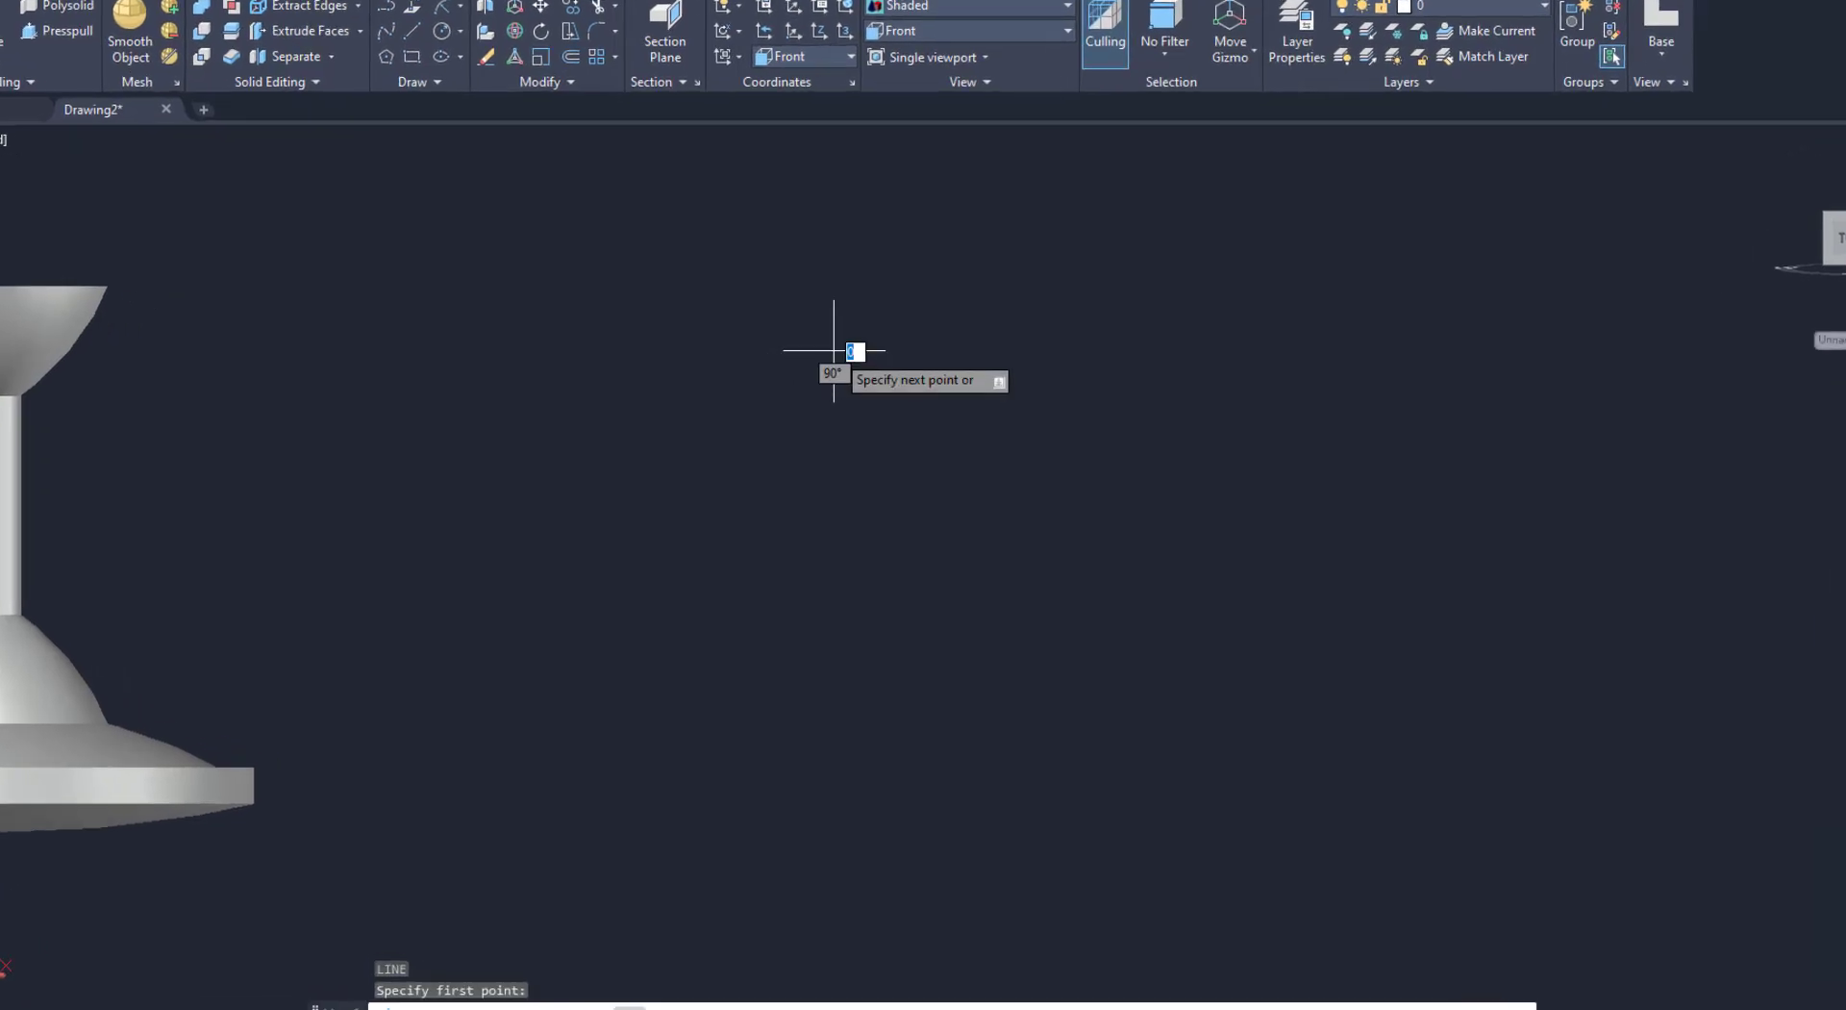
pyautogui.click(845, 370)
pyautogui.write('5')
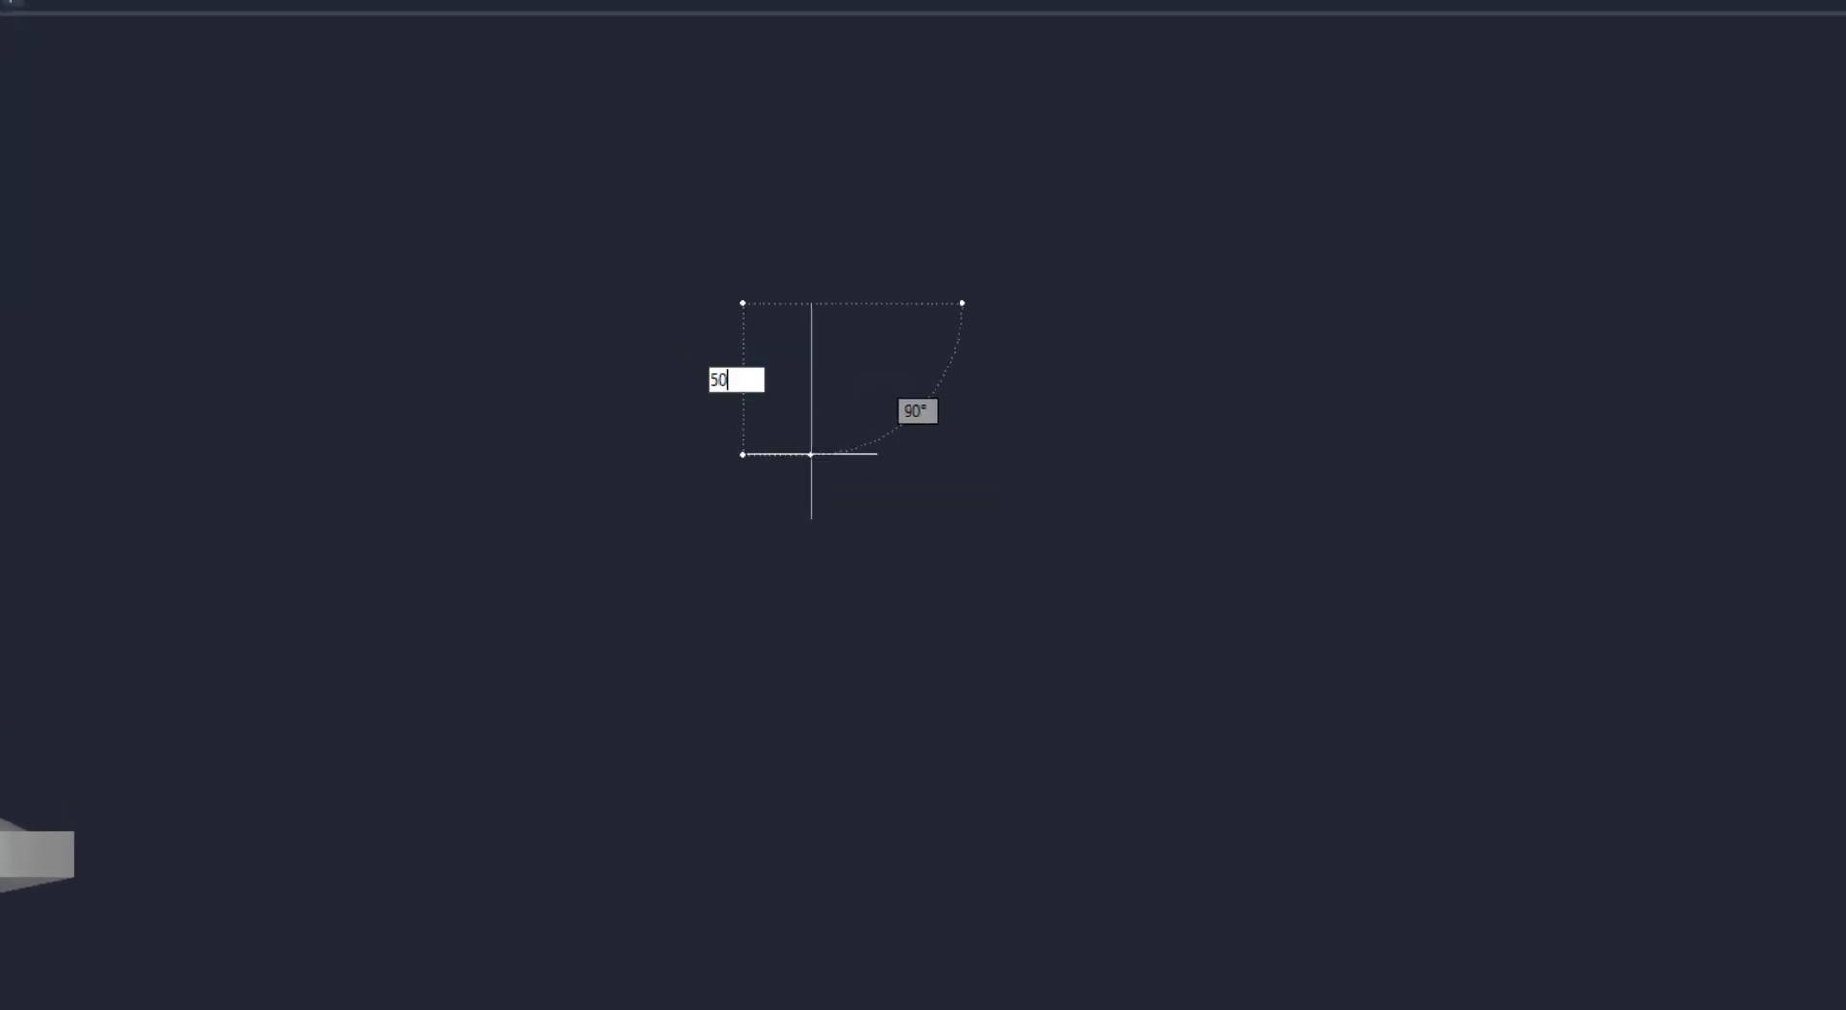
pyautogui.press('Return')
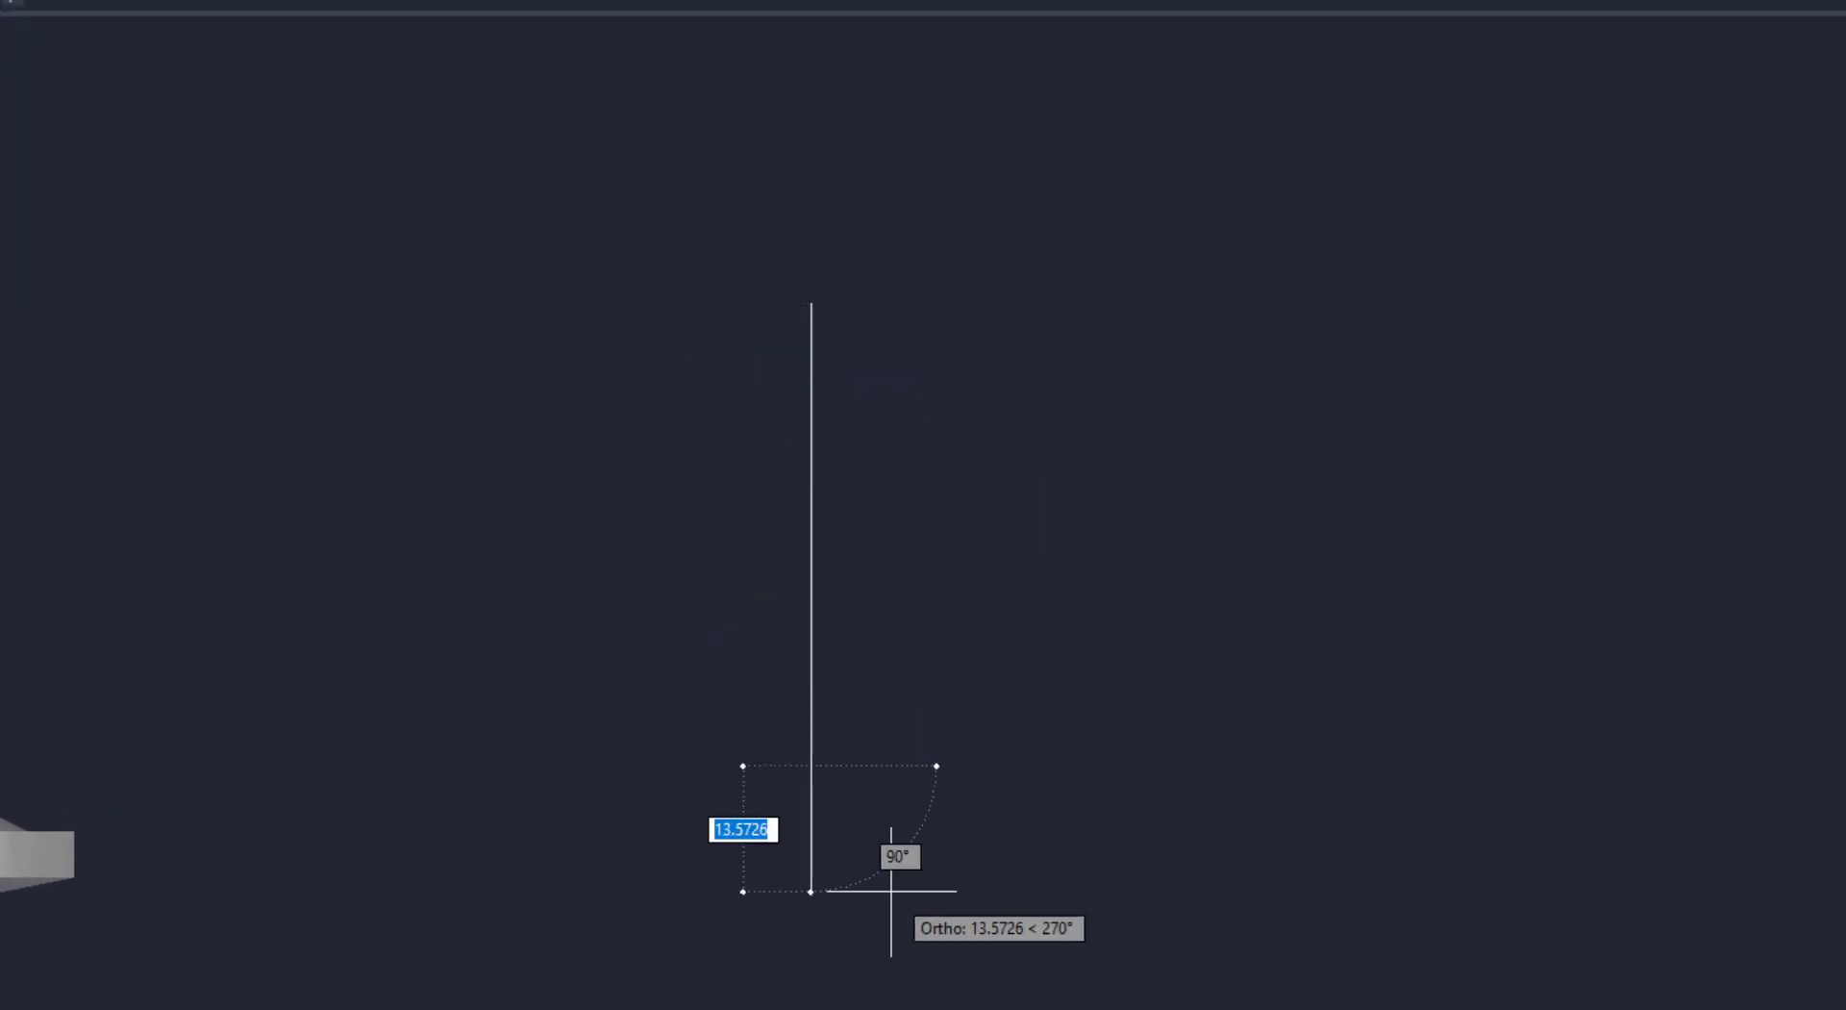
pyautogui.write('10')
pyautogui.press('Return')
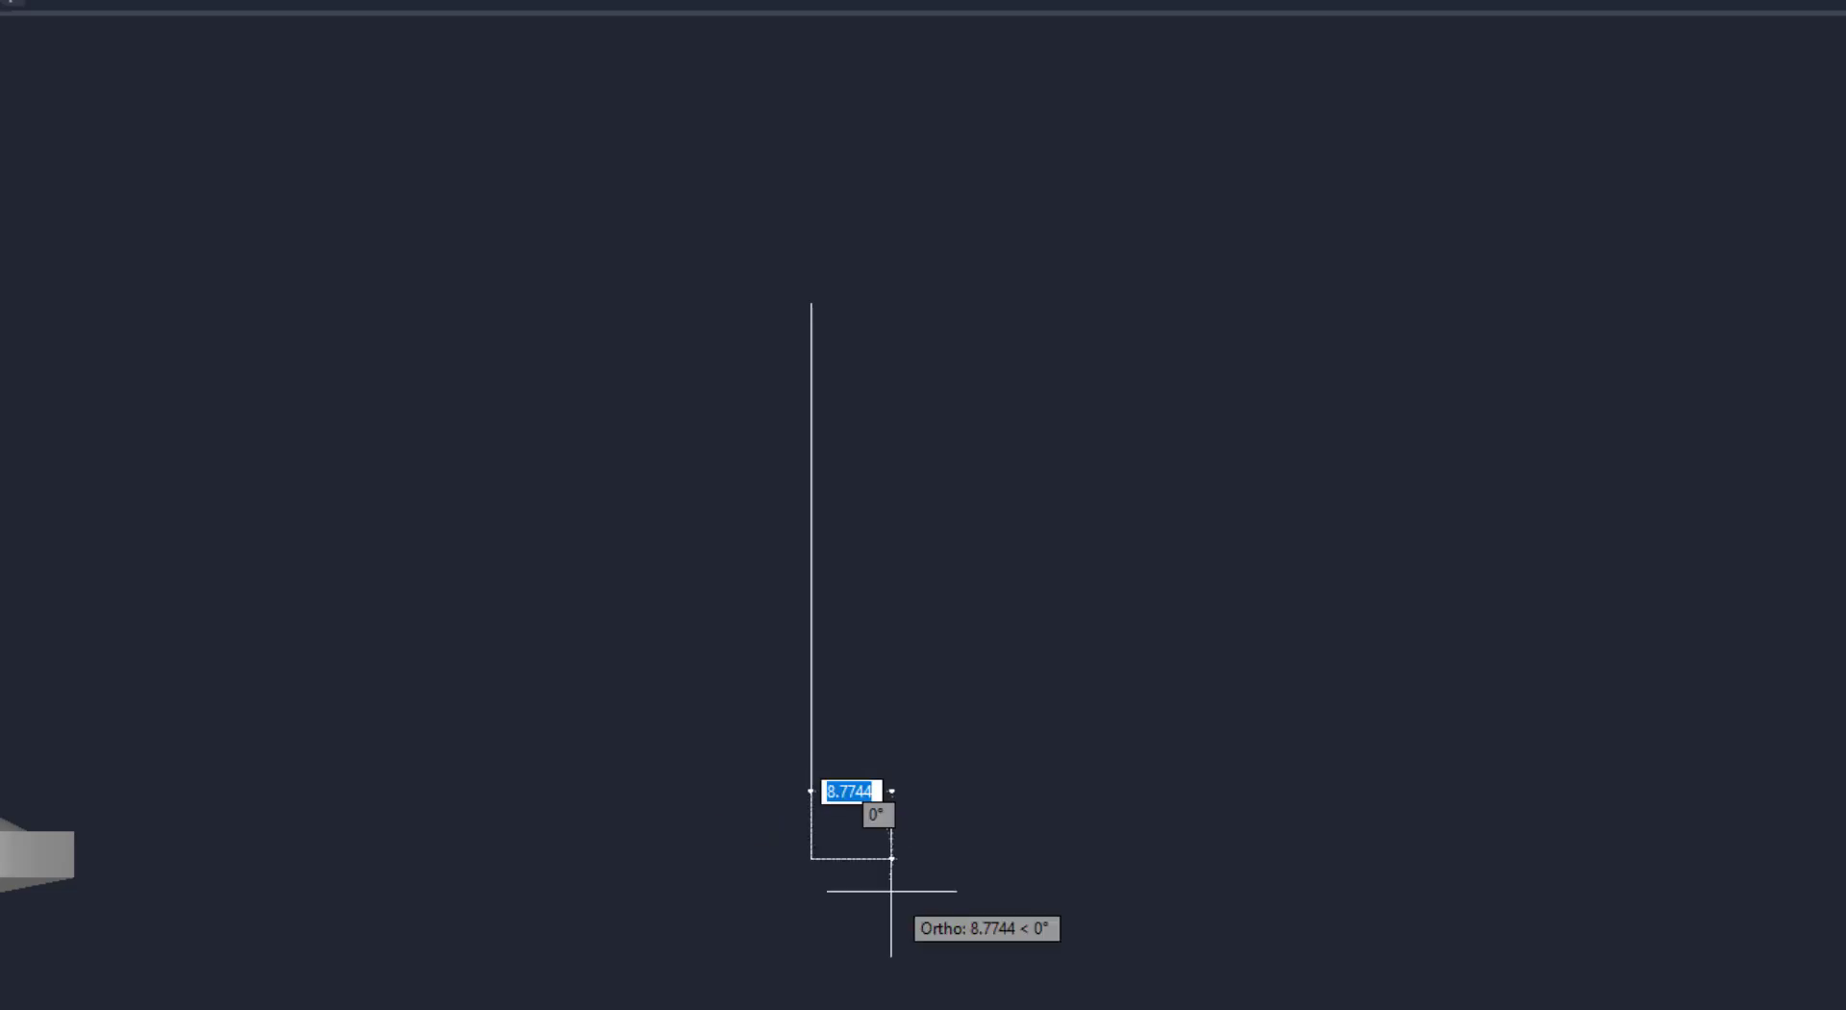
pyautogui.press('Return')
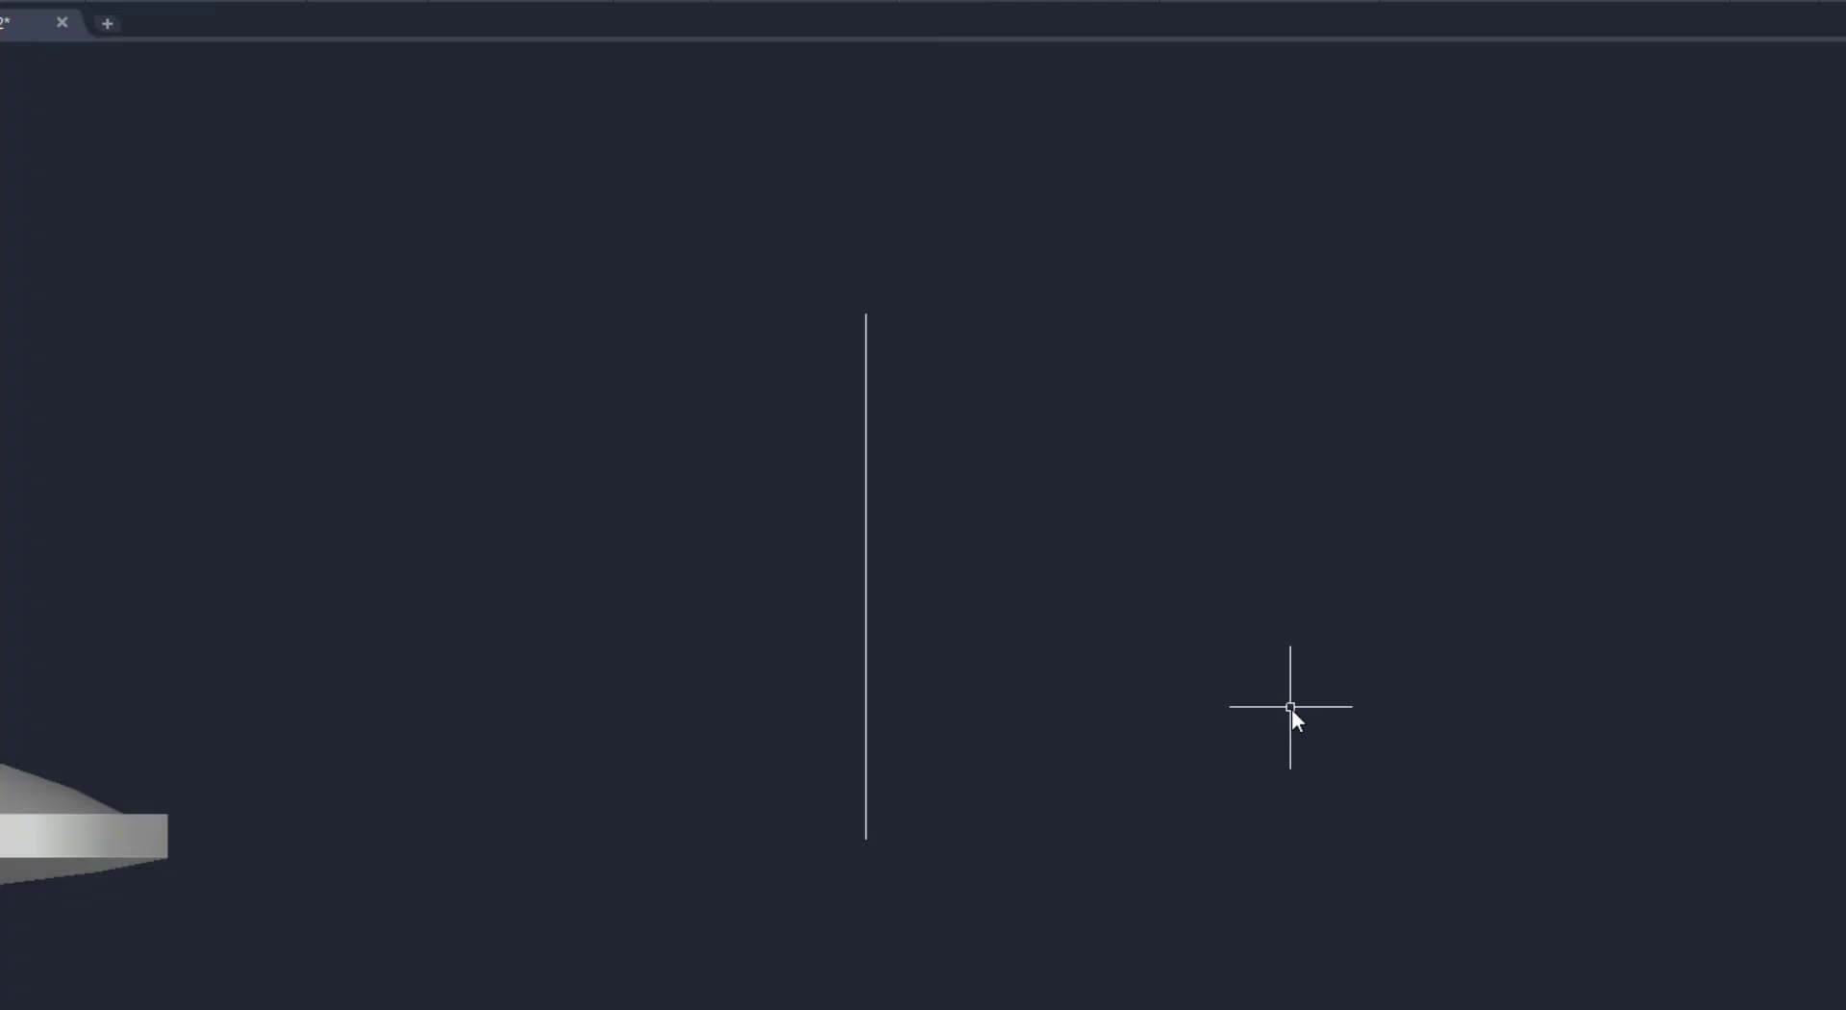
# - Draw a 10-long horizontal line outward from the junction of the axis lines, and from its end a 50-long vertical line upward
pyautogui.write('l')
pyautogui.press('Return')
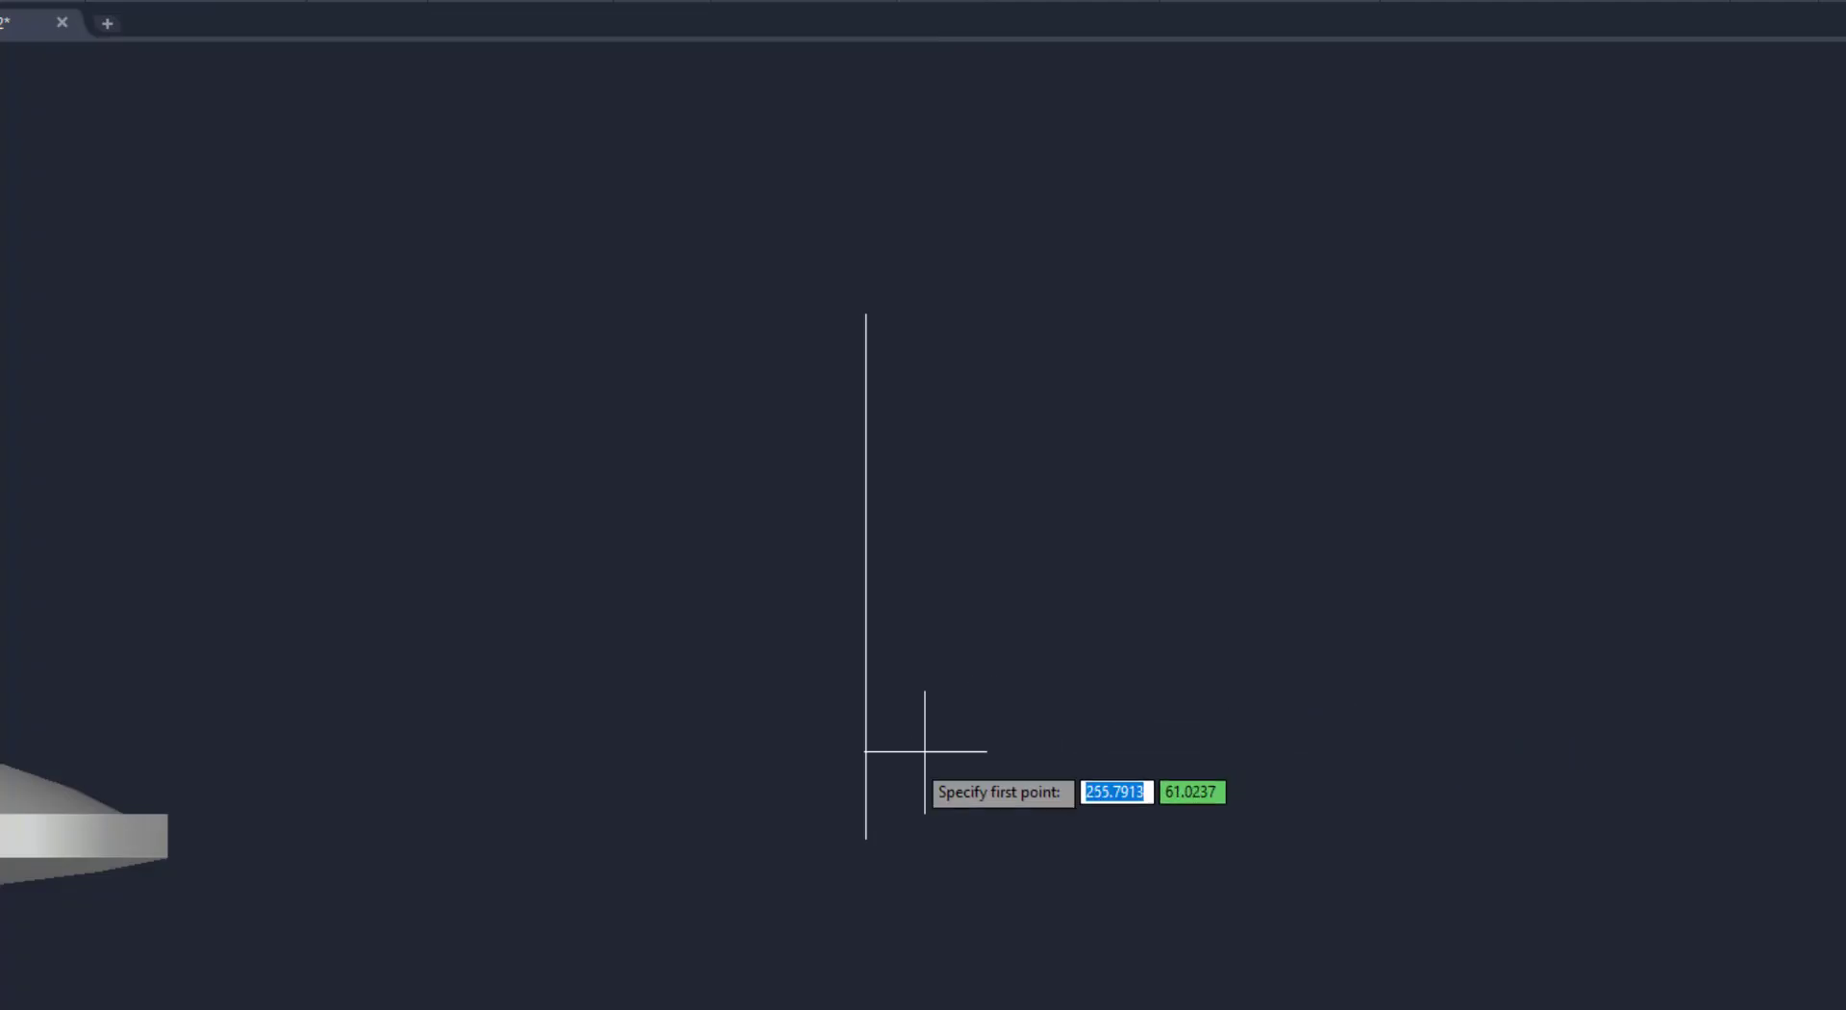
pyautogui.click(865, 751)
pyautogui.write('1')
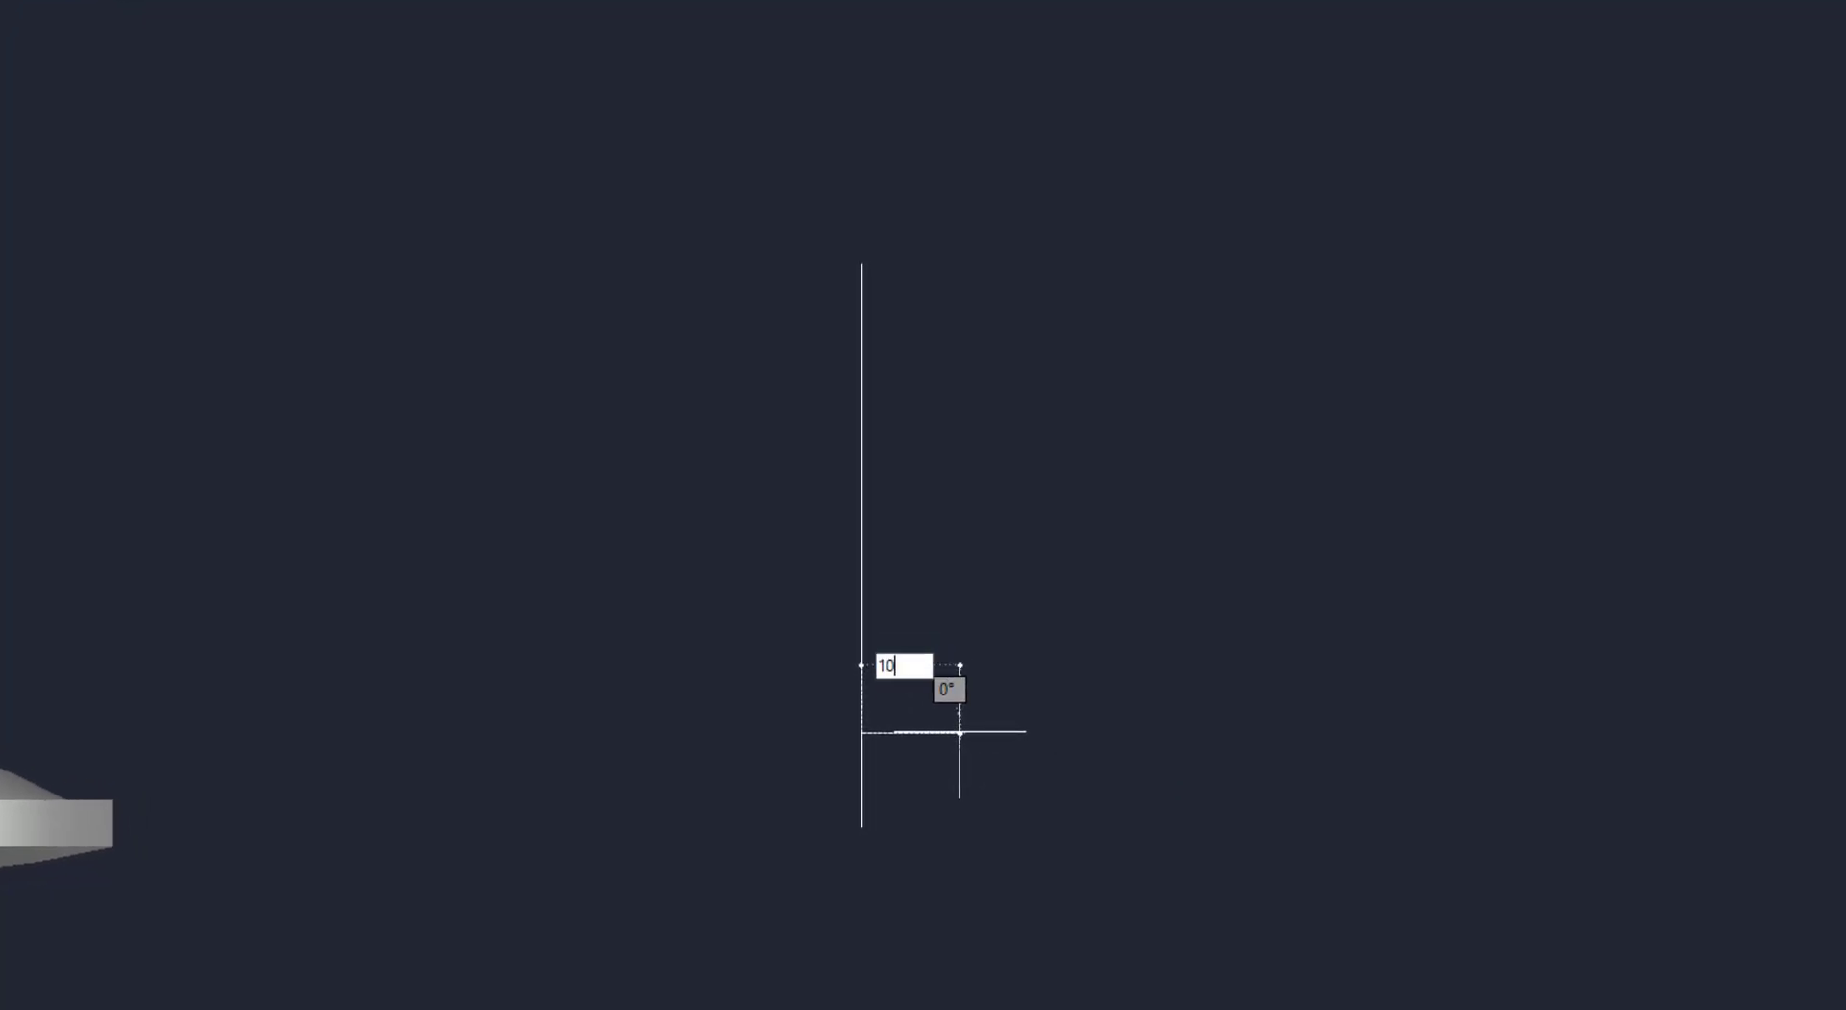
pyautogui.write('0')
pyautogui.press('Return')
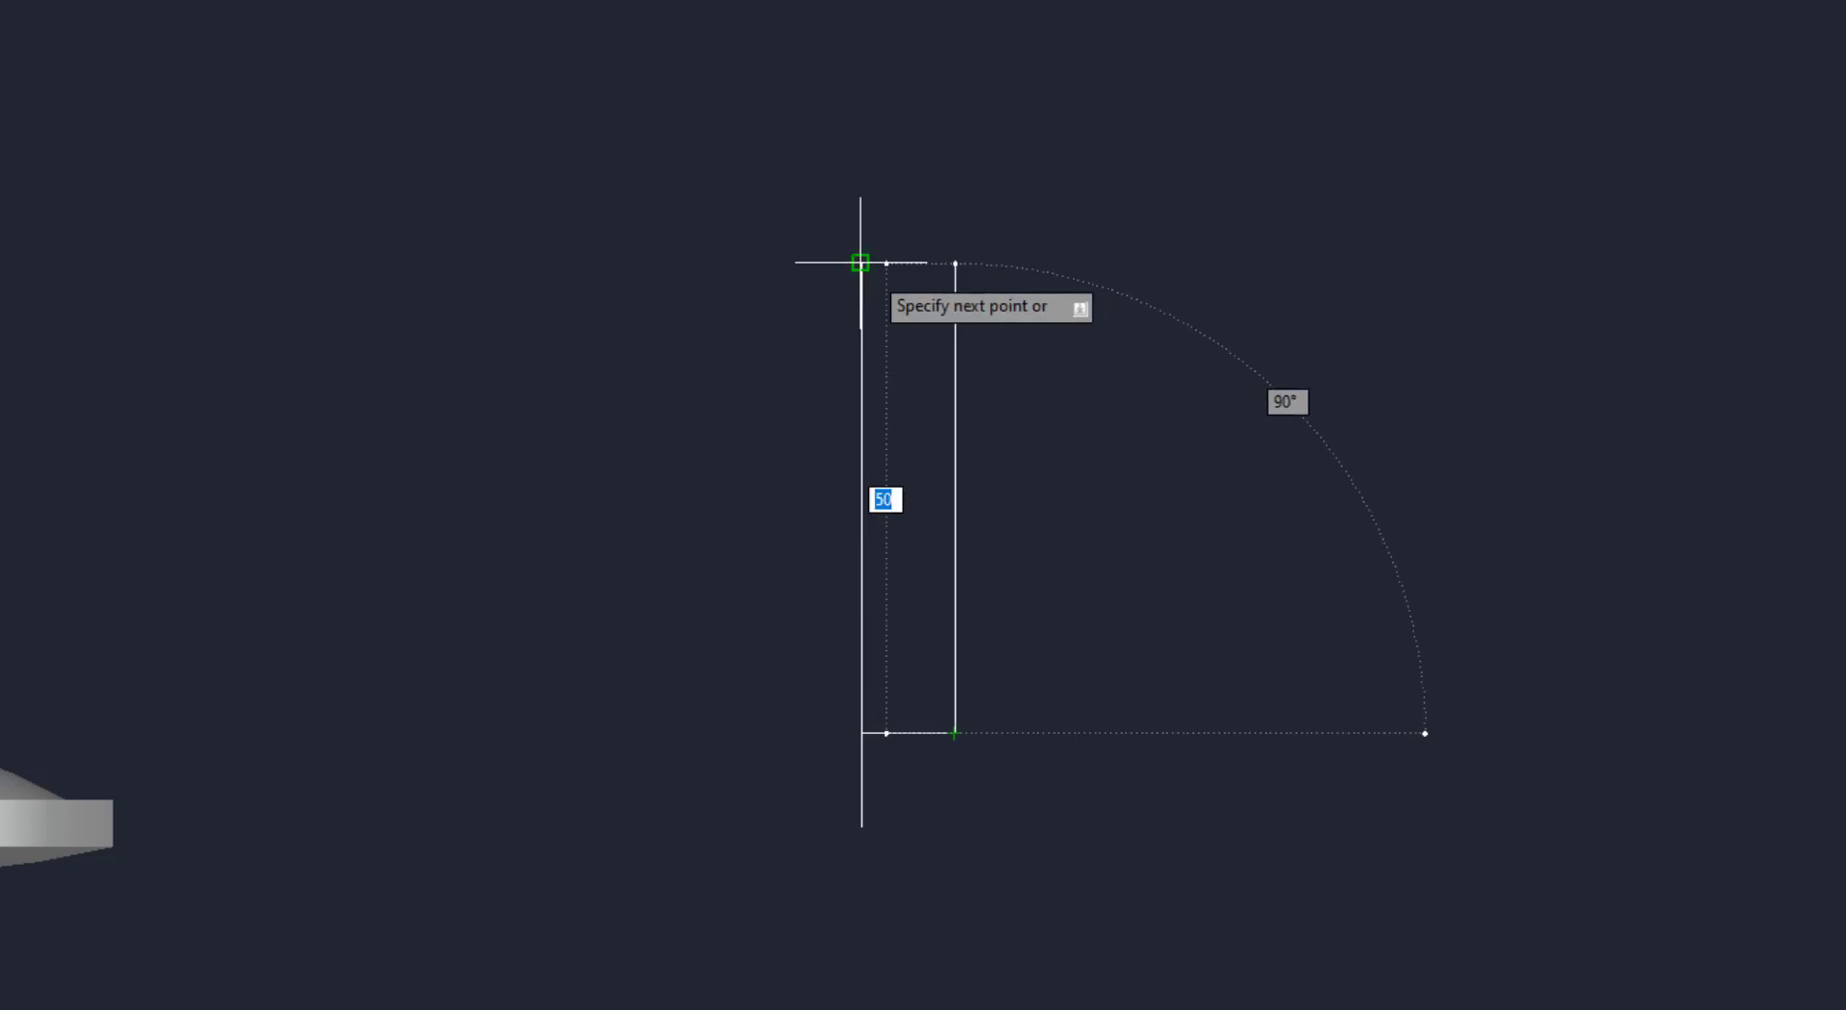
pyautogui.click(926, 262)
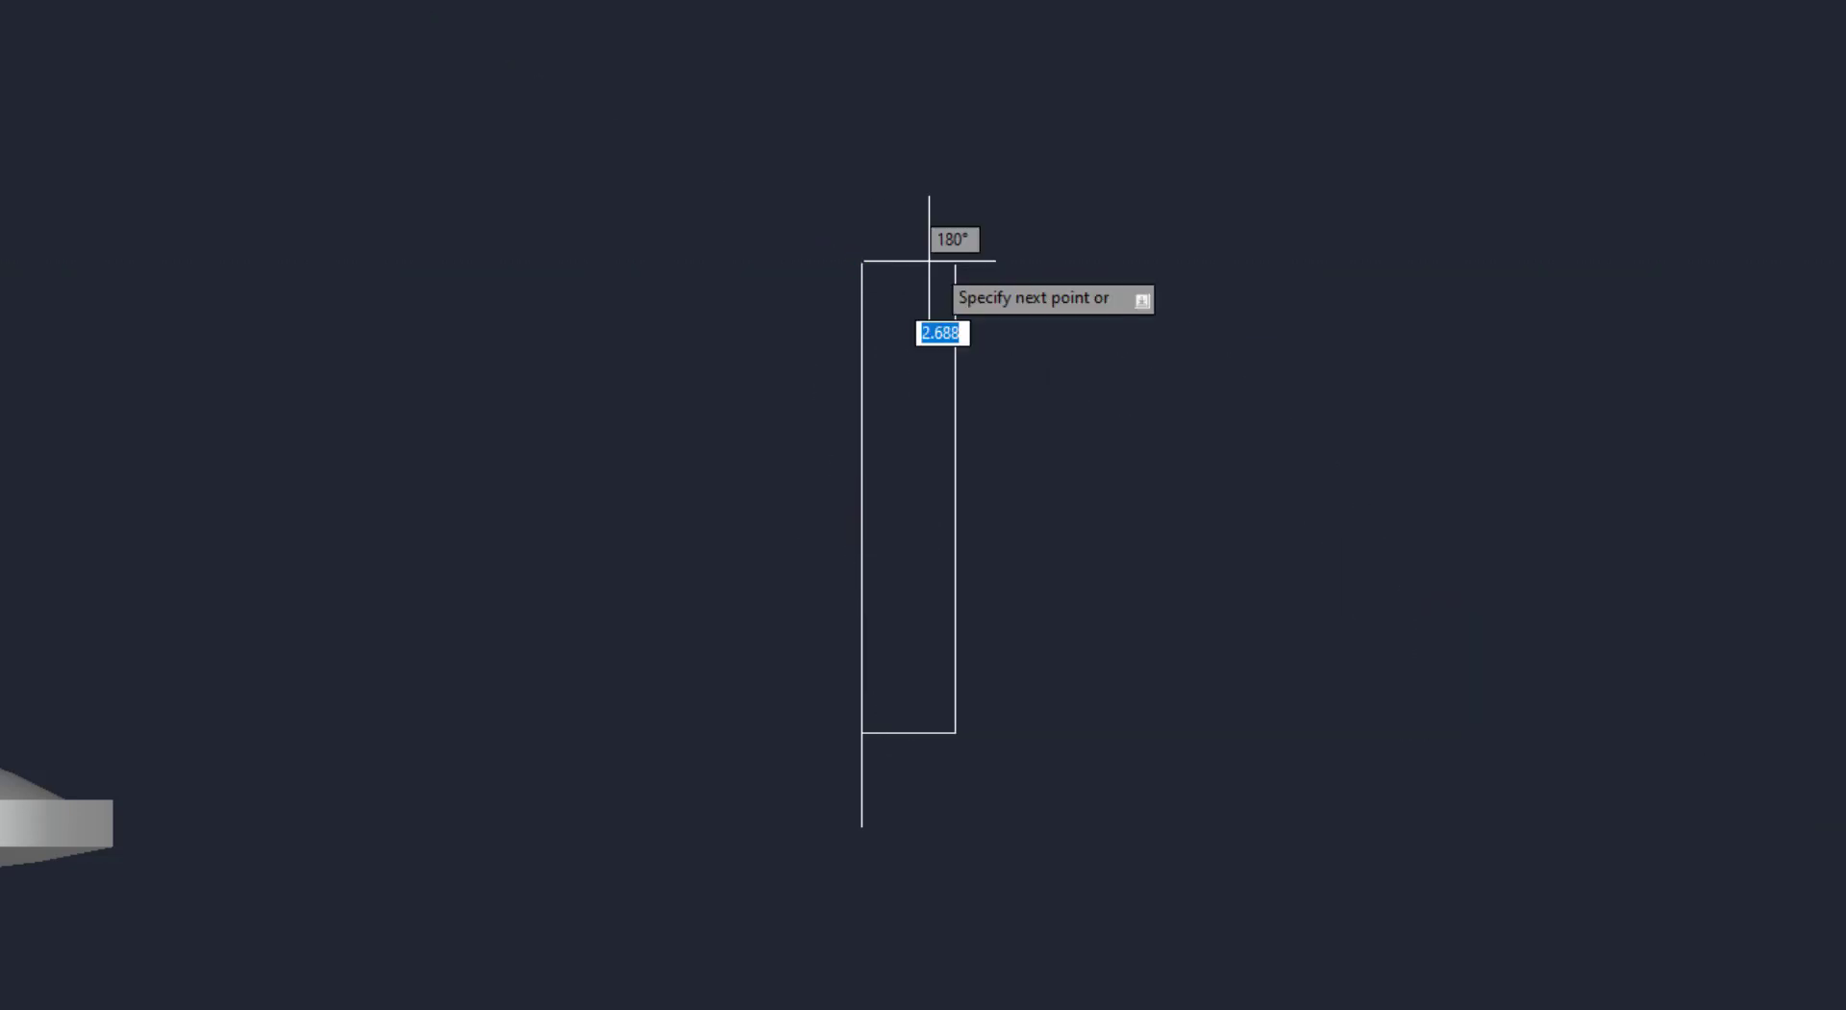
pyautogui.press('Escape')
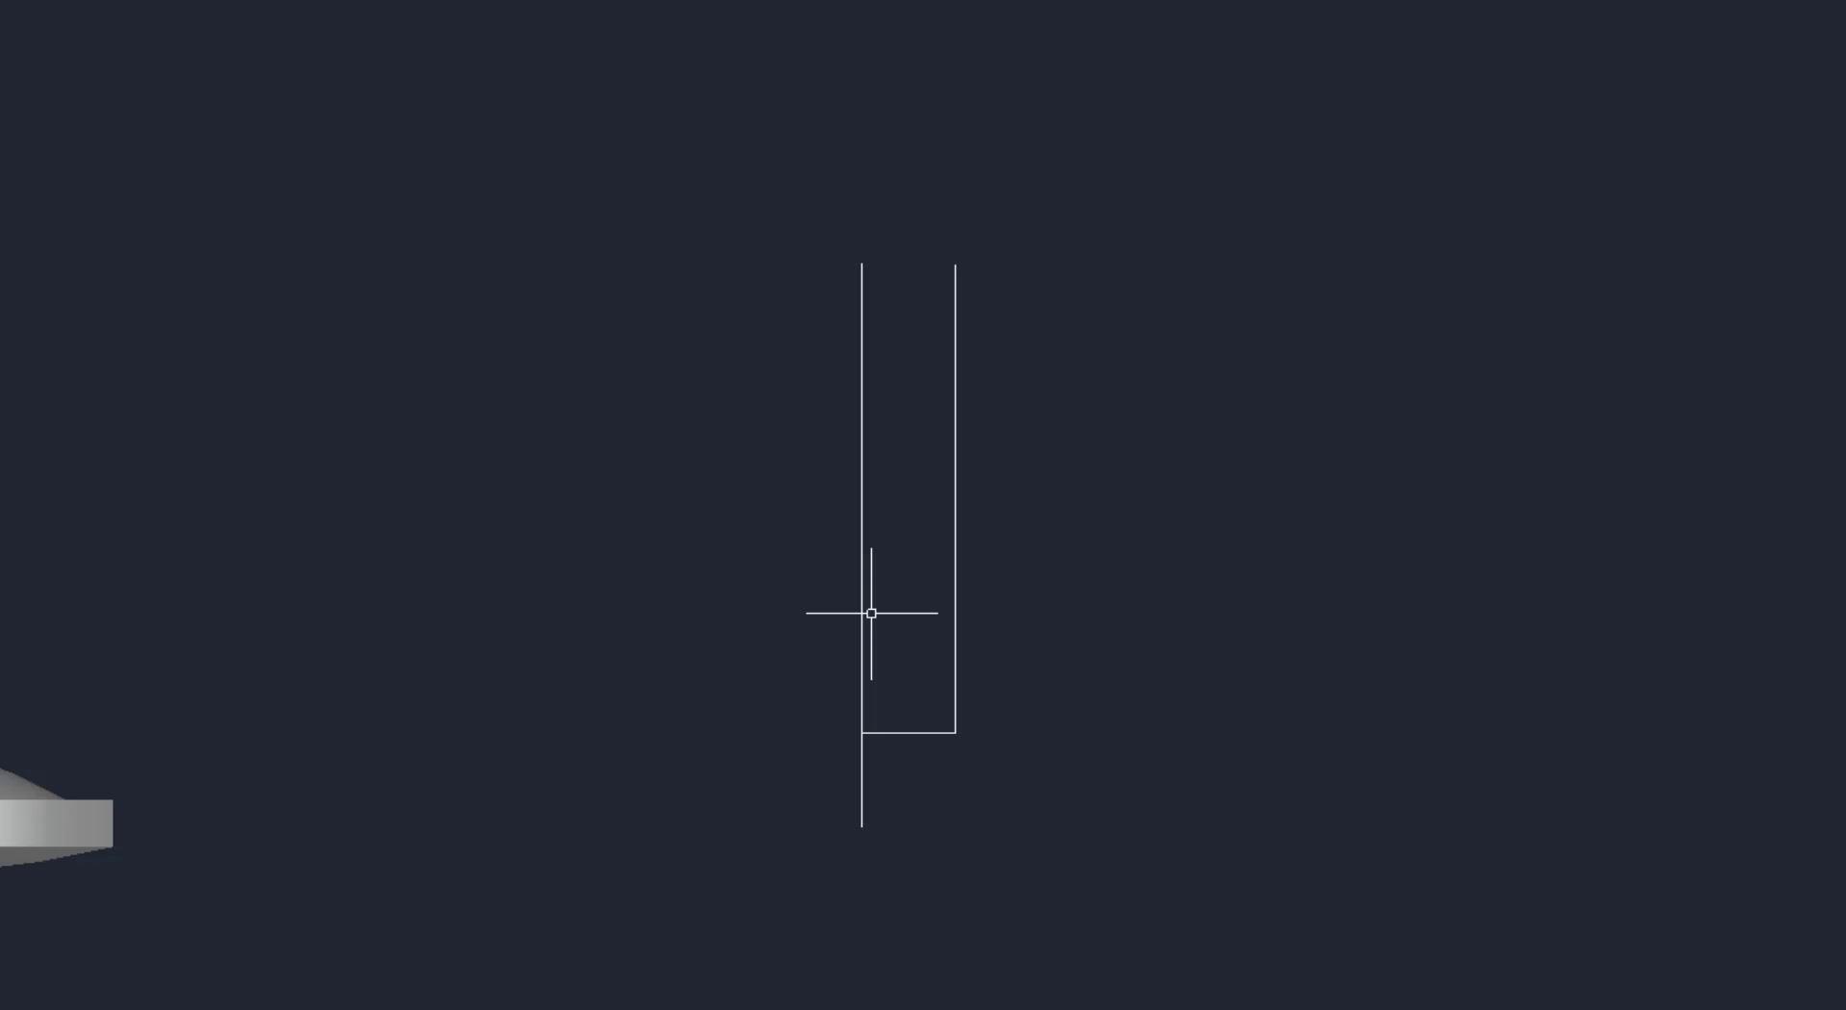
# - Draw the slanted tip line from the axis's lower end to the shank's outer corner, and erase the short horizontal helper line
pyautogui.press('space')
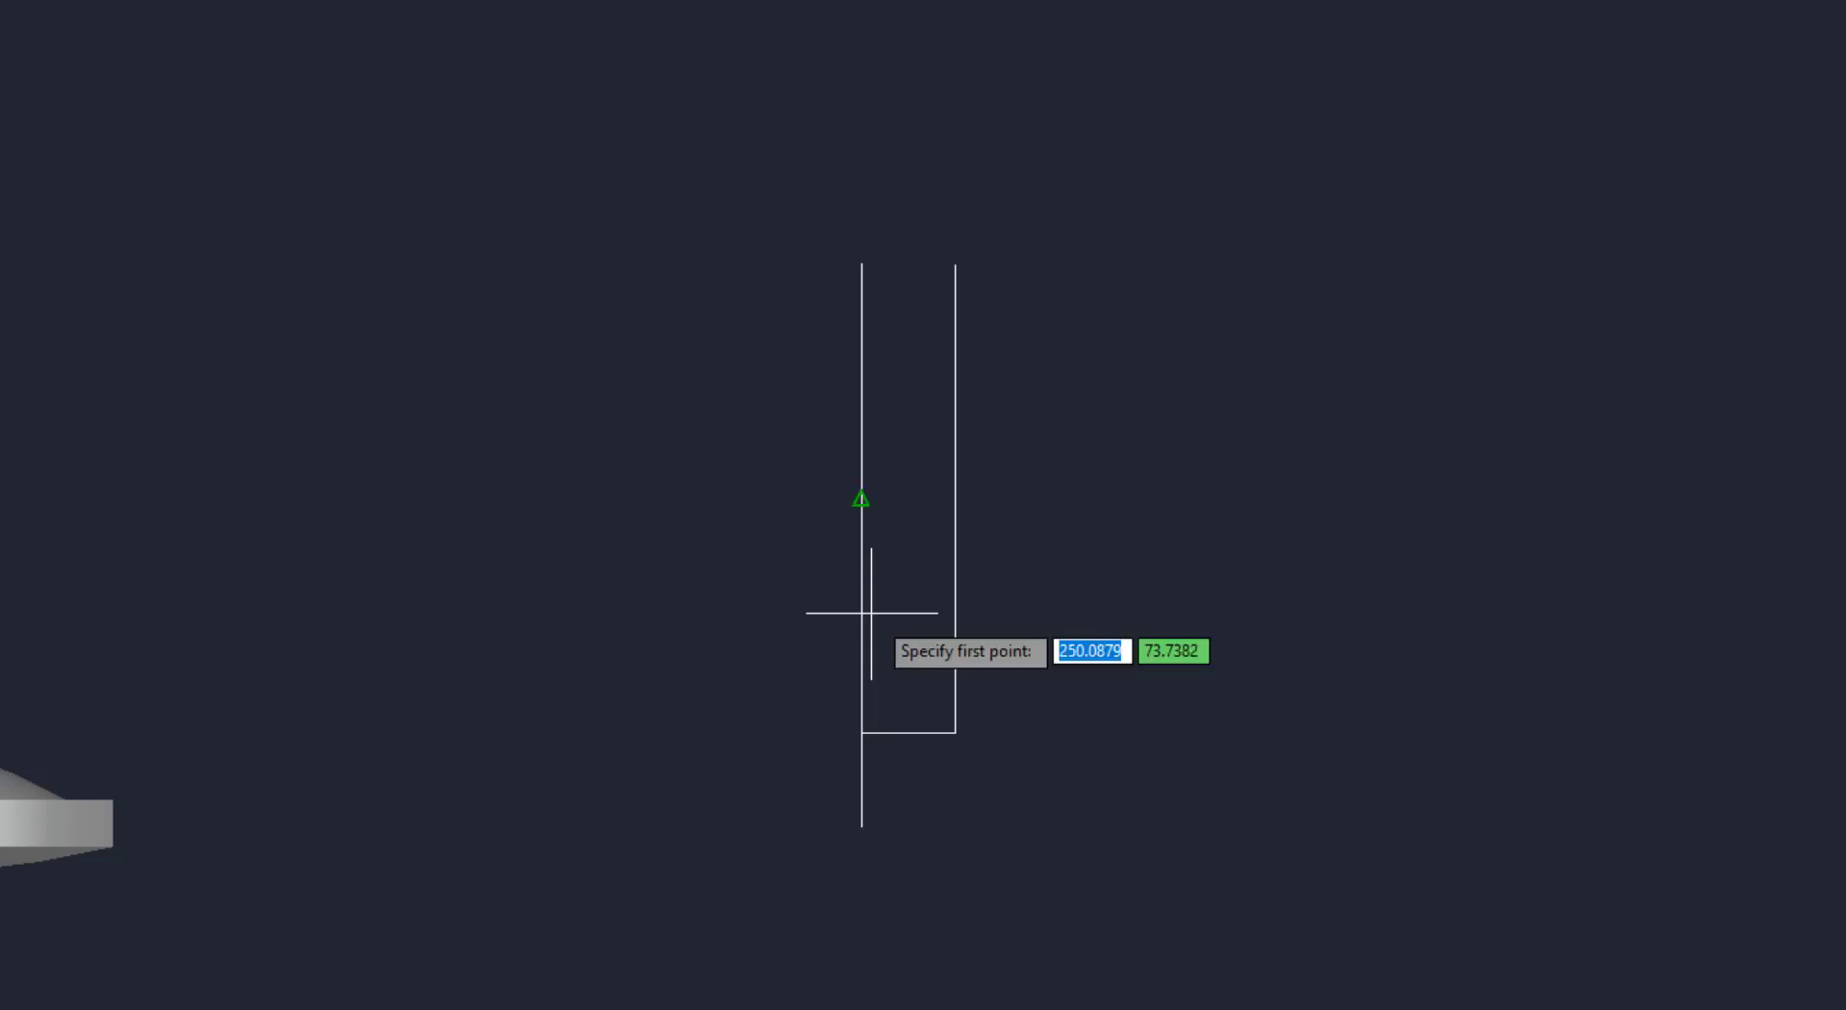
pyautogui.click(866, 824)
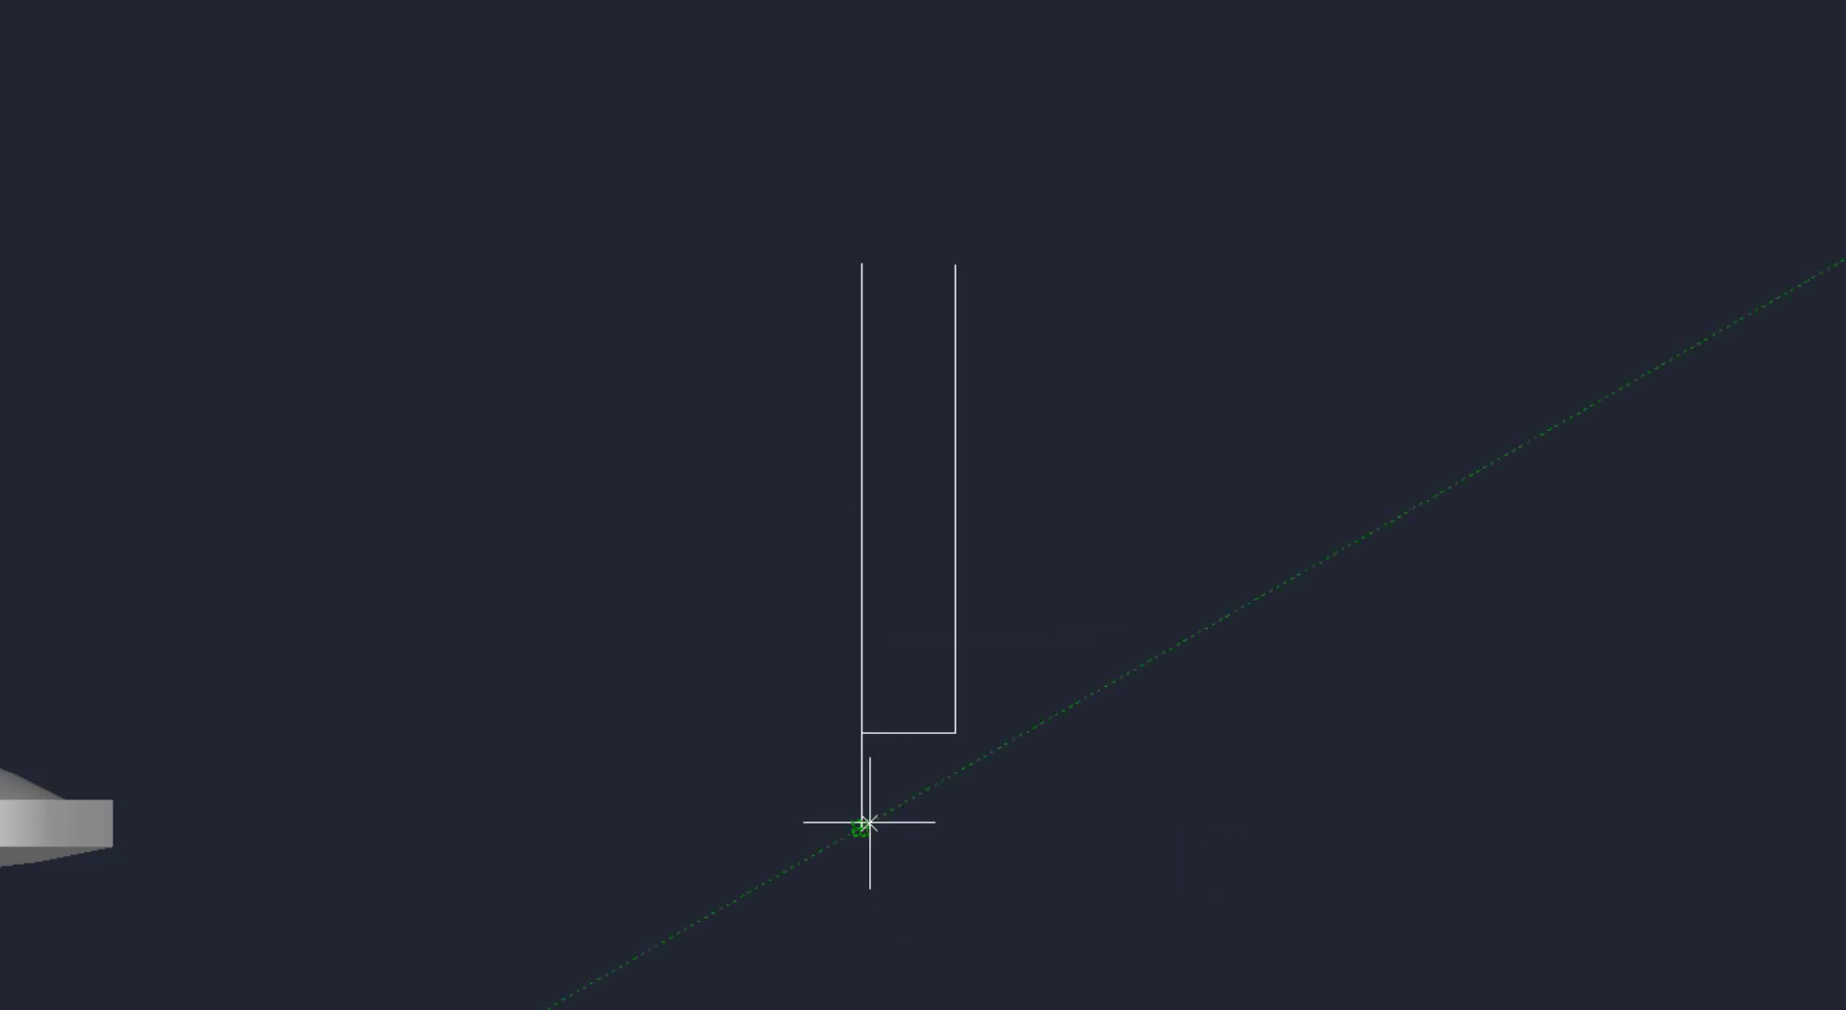
pyautogui.click(954, 733)
pyautogui.press('Escape')
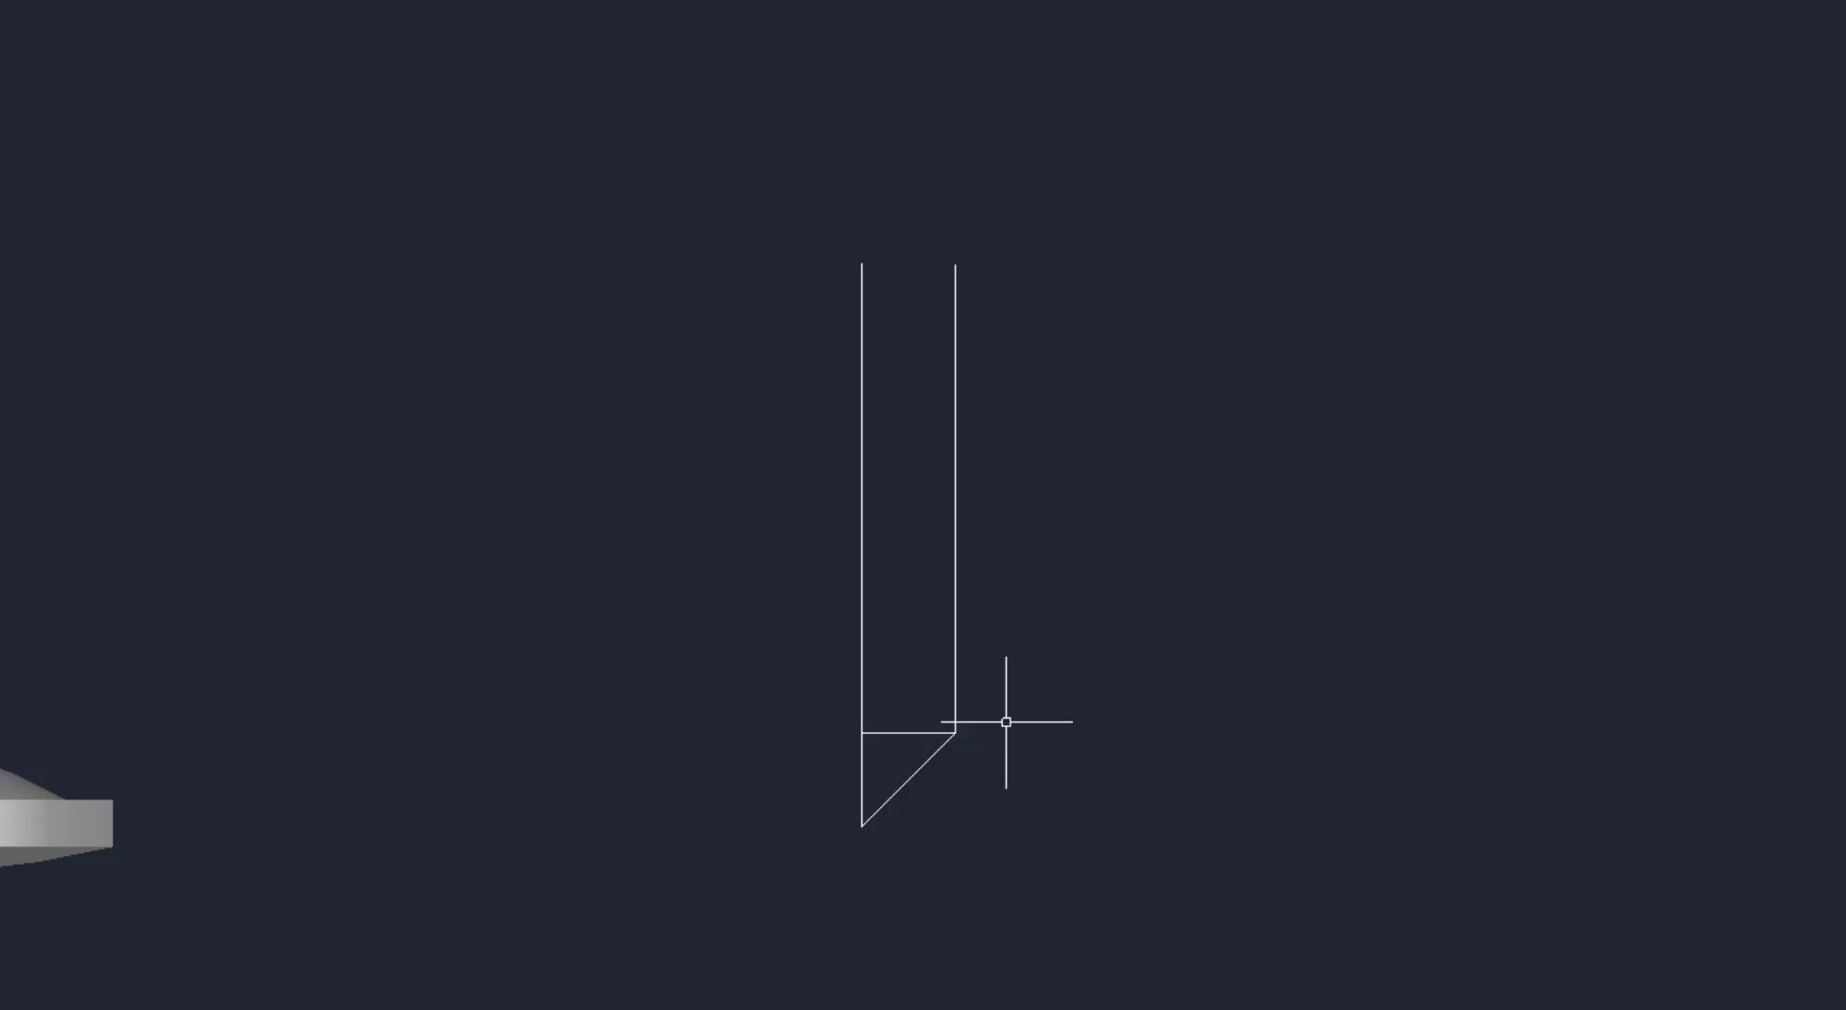
pyautogui.press('Return')
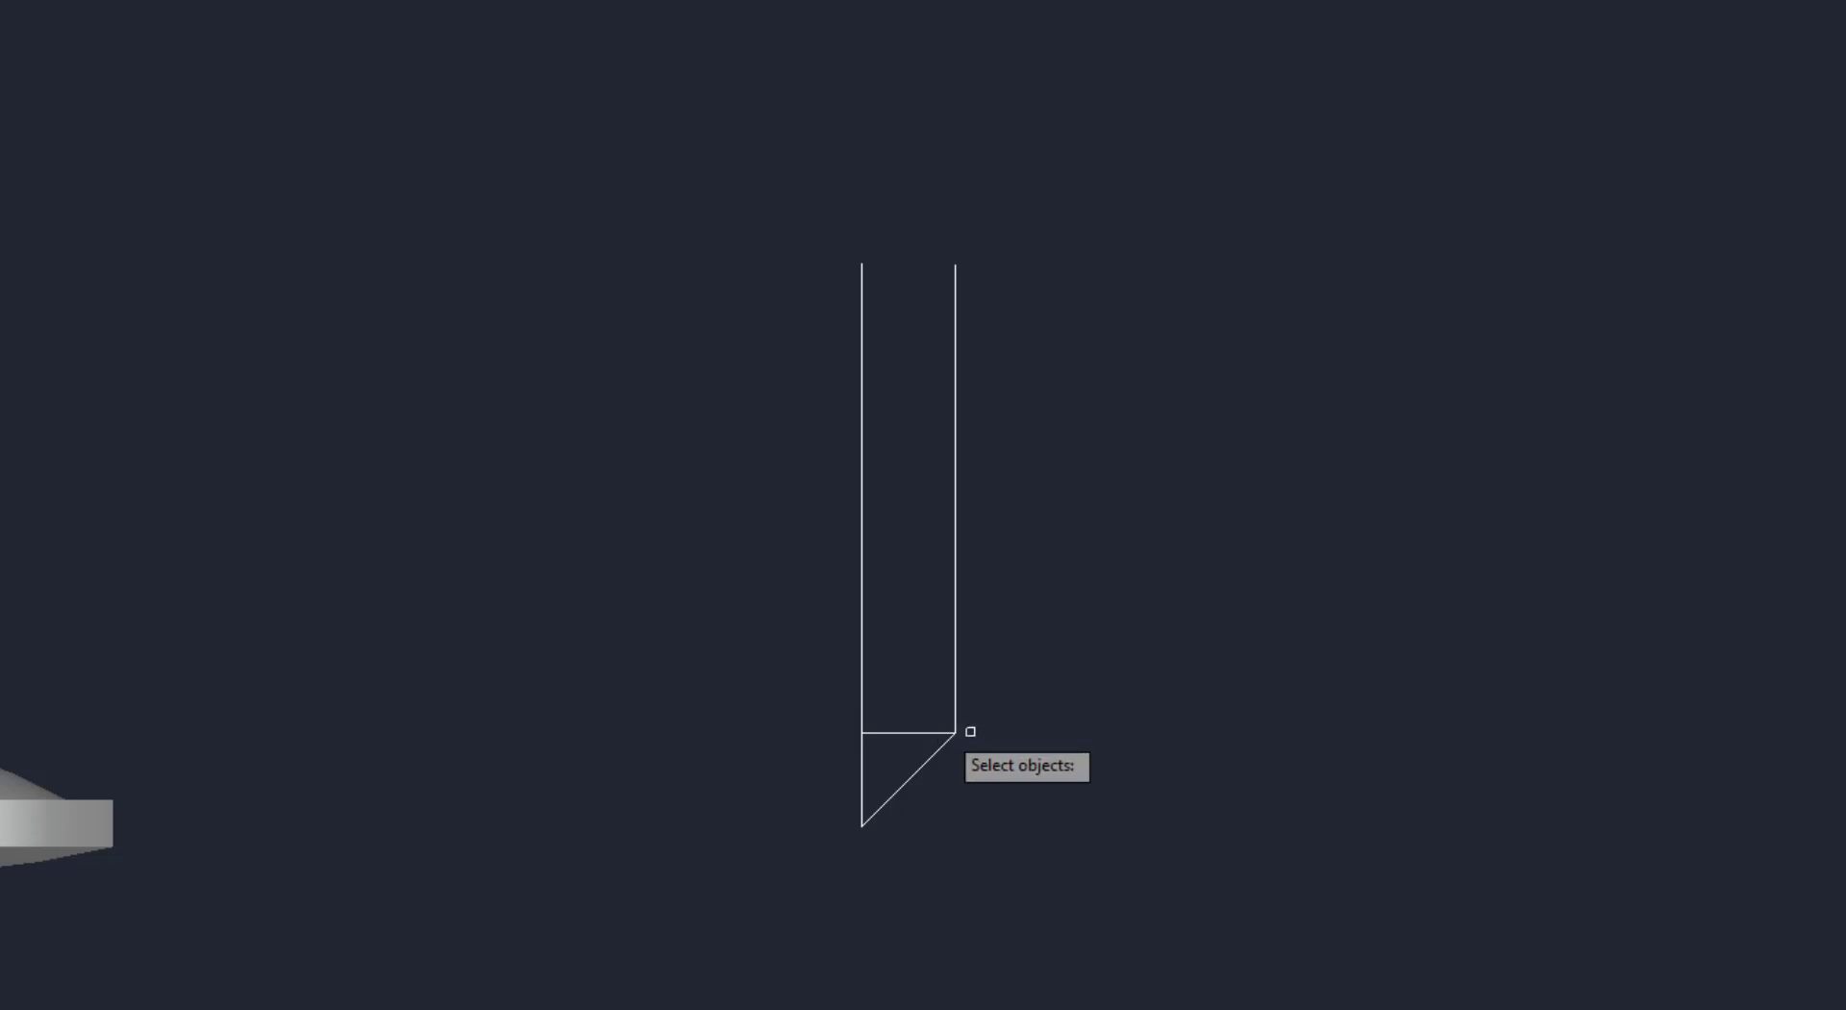
pyautogui.click(900, 730)
pyautogui.press('Return')
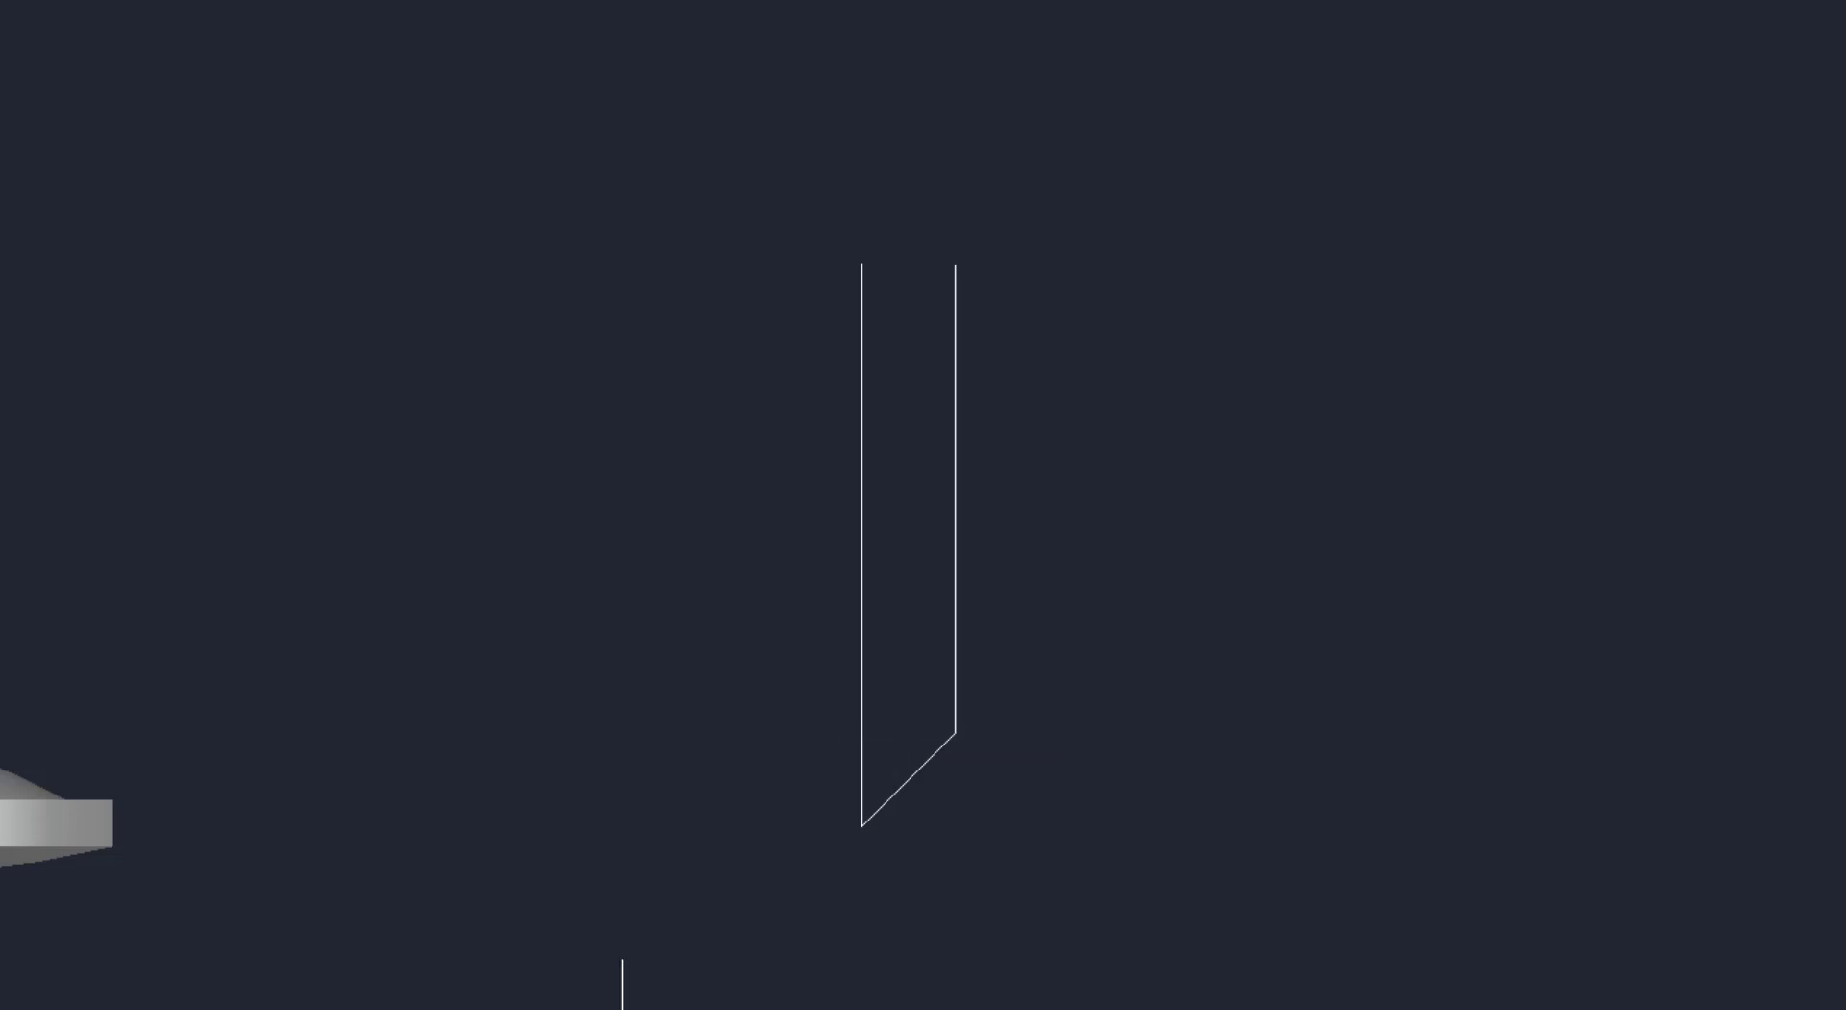
# - Draw the underside of the screw head as two 30-long horizontal lines running outward in opposite directions from the axis's upper end
pyautogui.click(566, 1006)
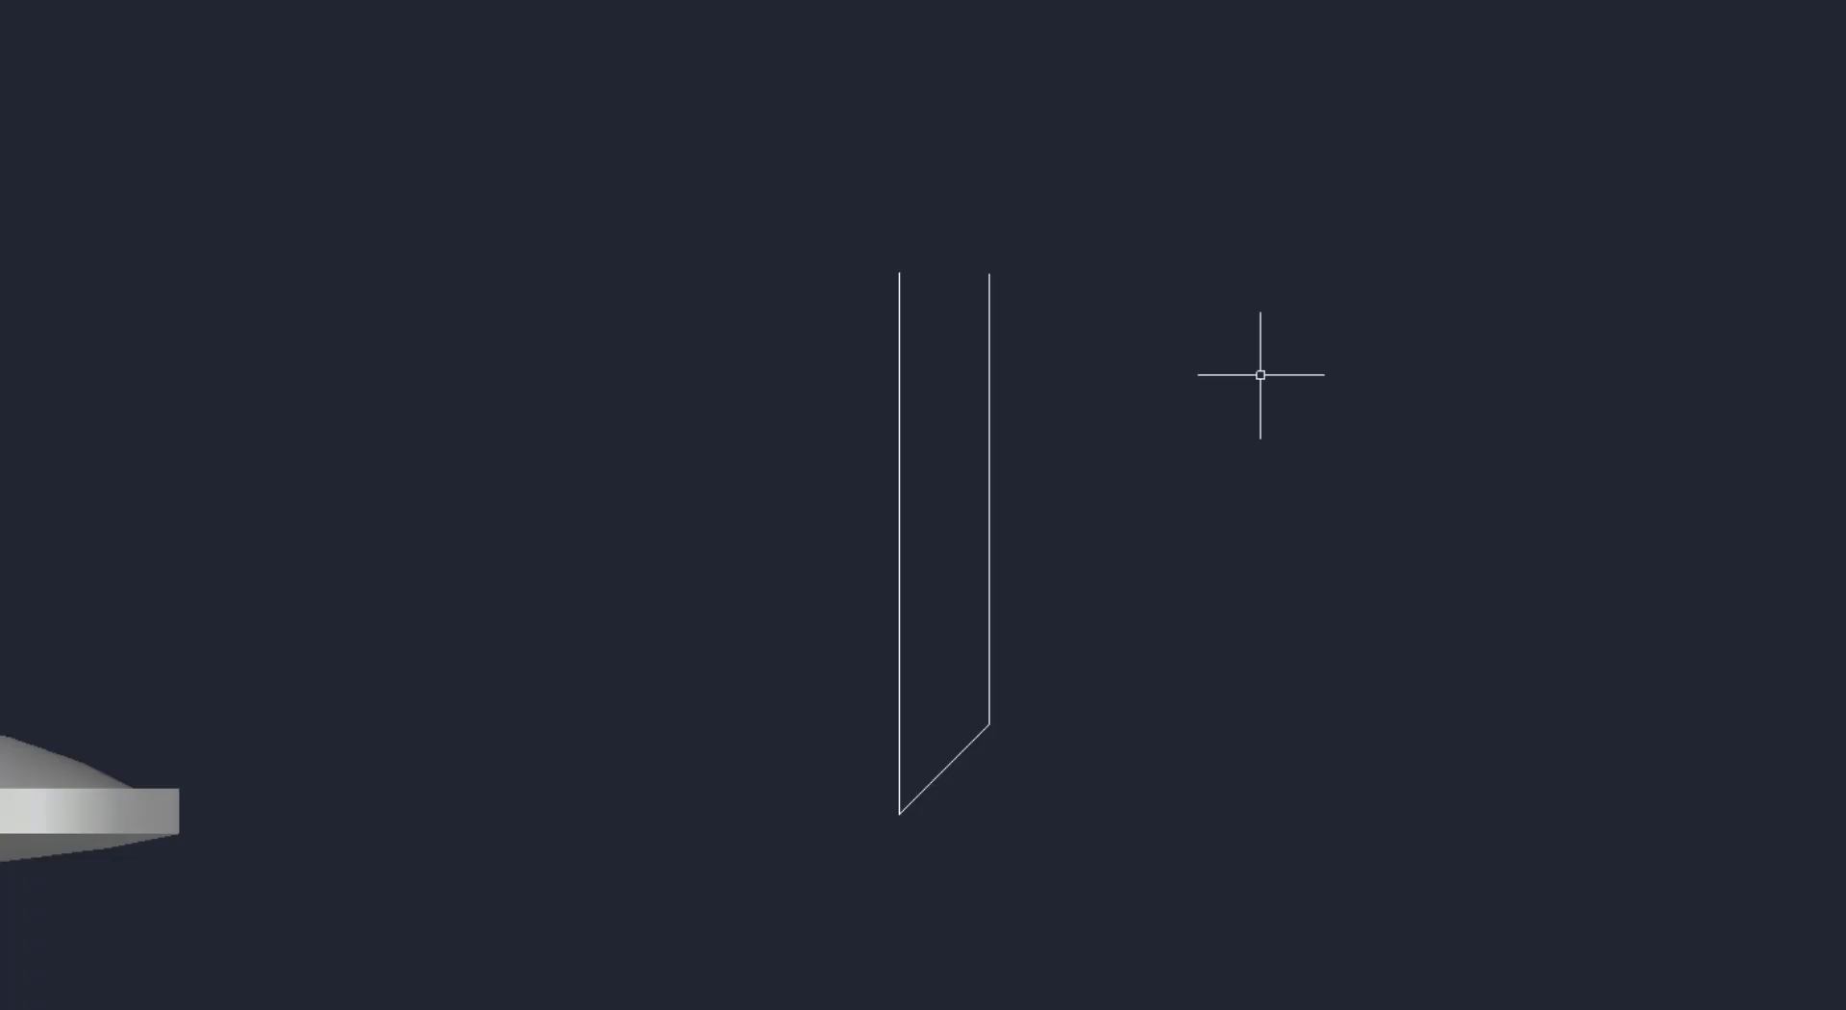
pyautogui.write('l')
pyautogui.press('Return')
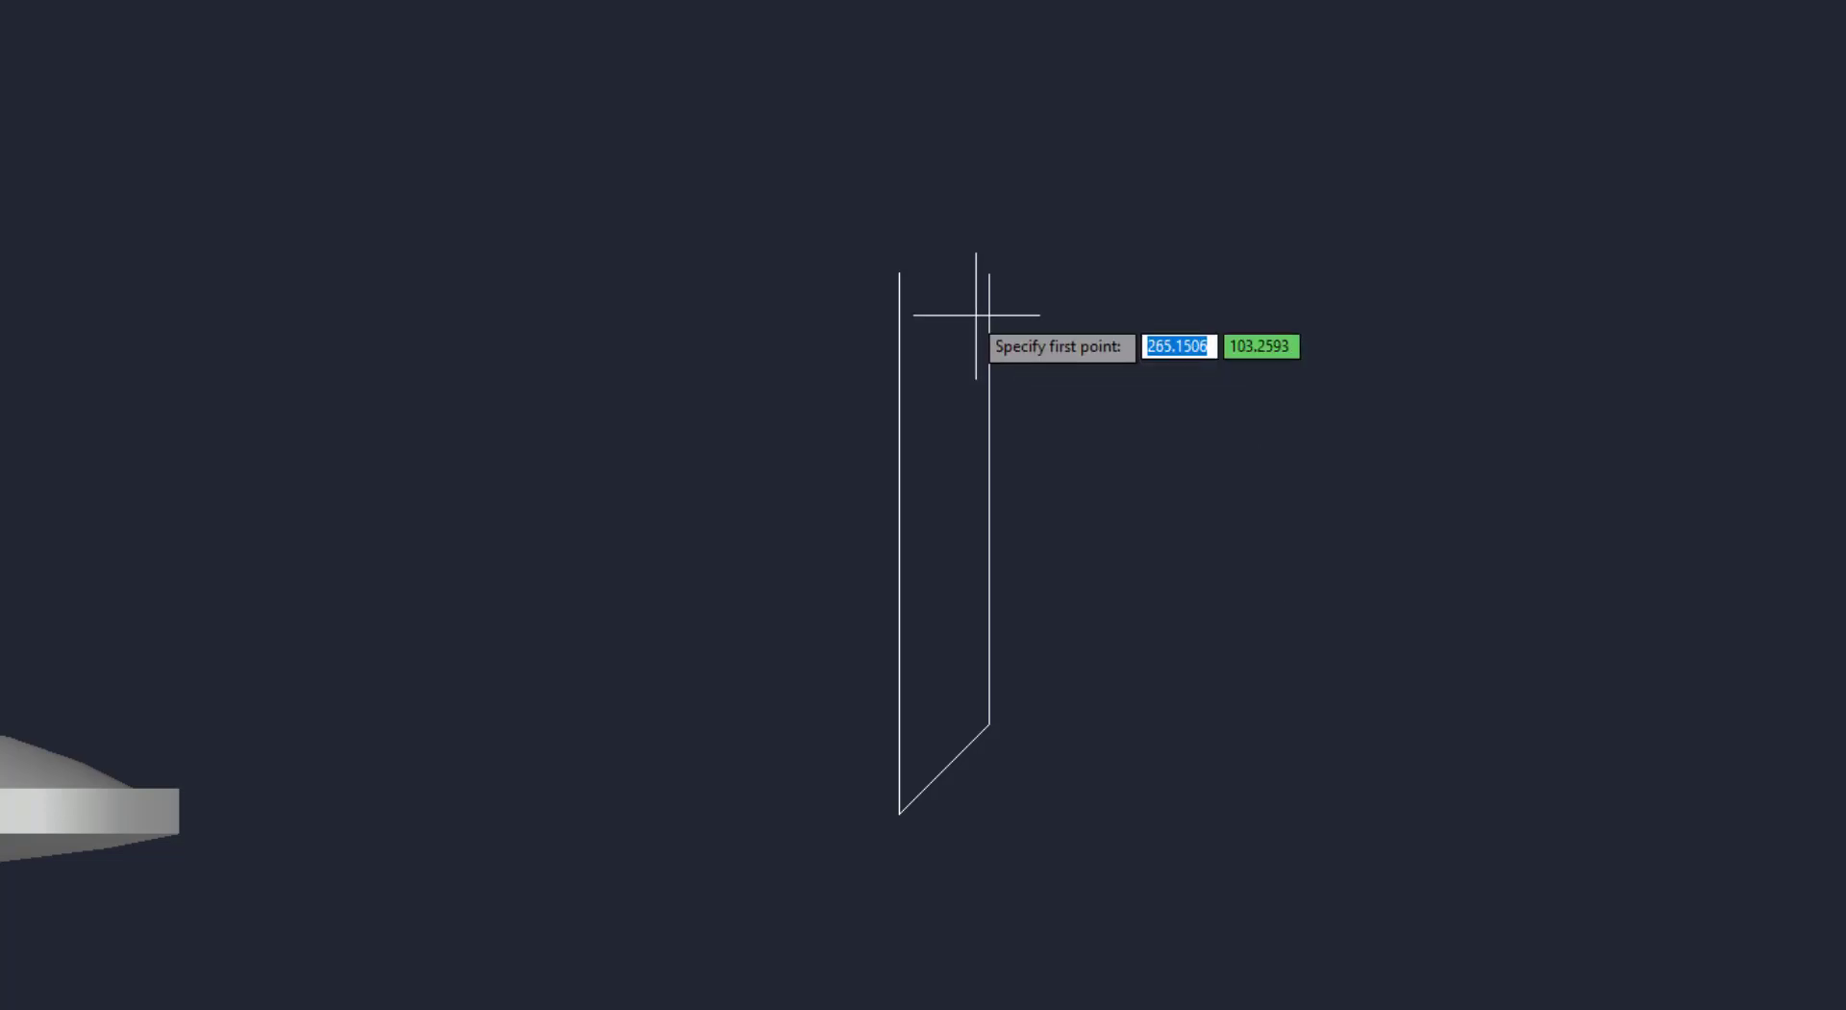
pyautogui.click(900, 273)
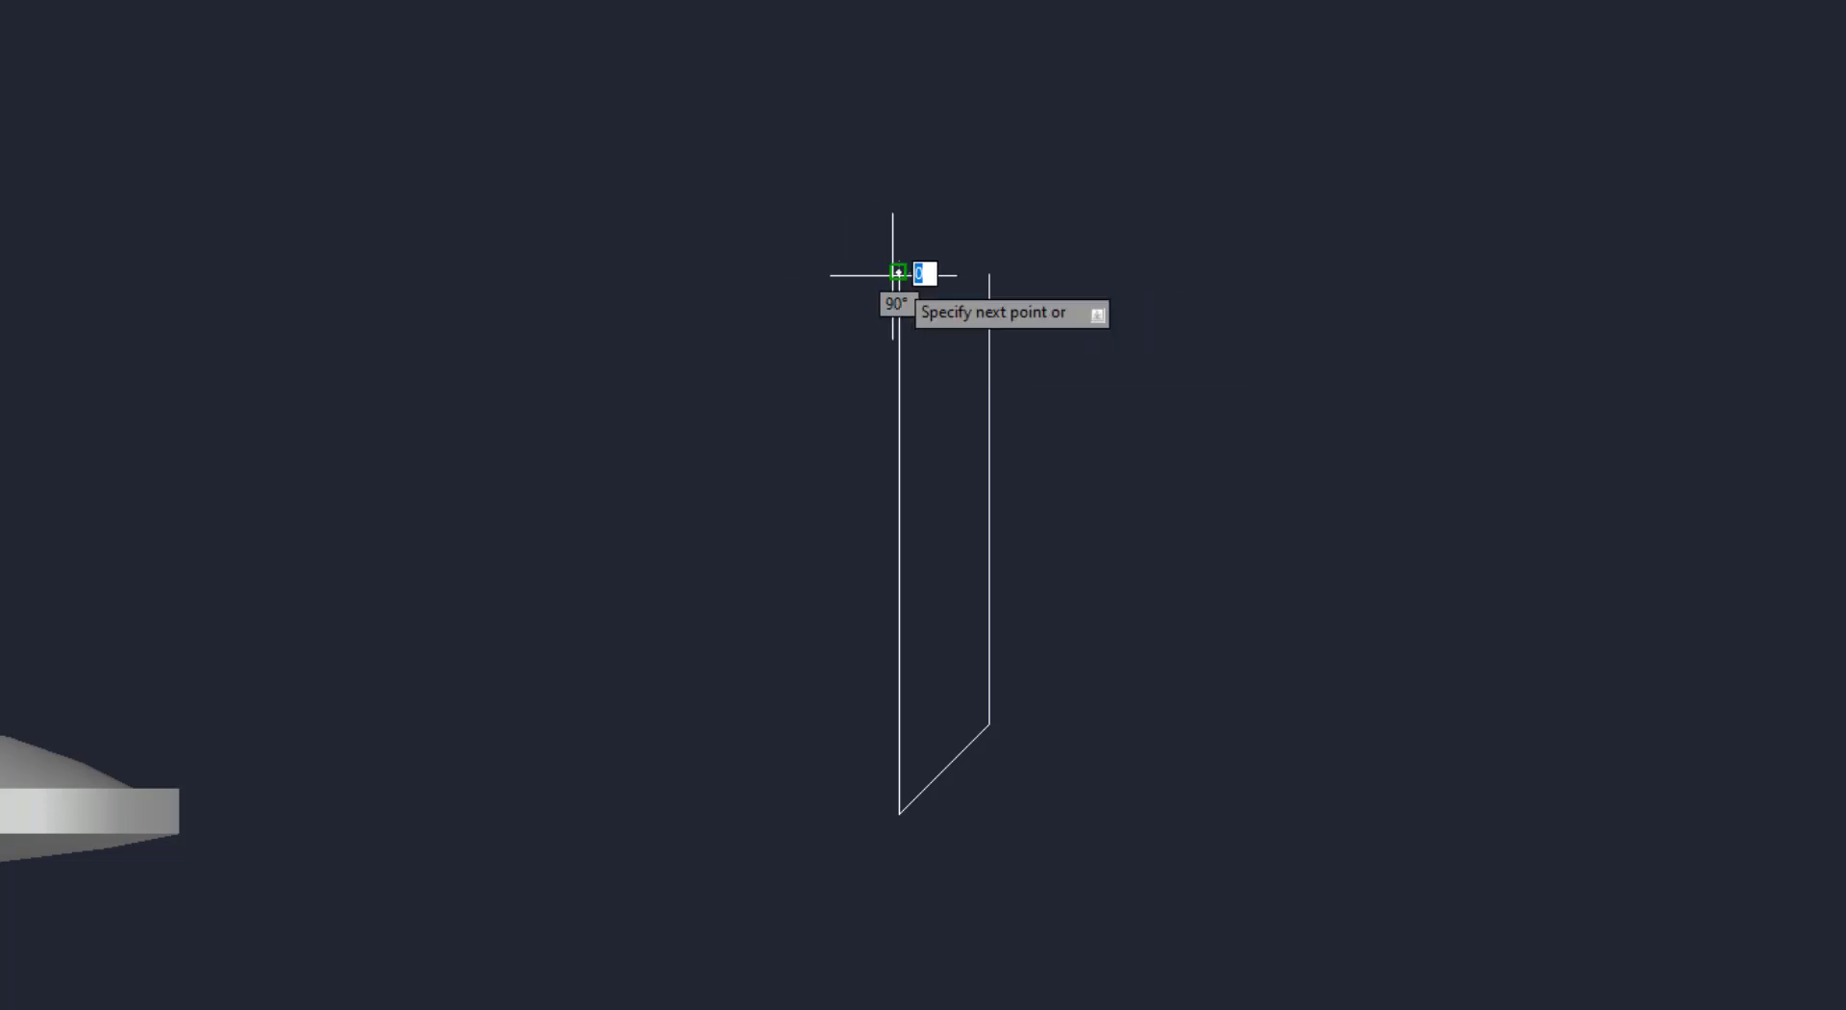
pyautogui.write('30')
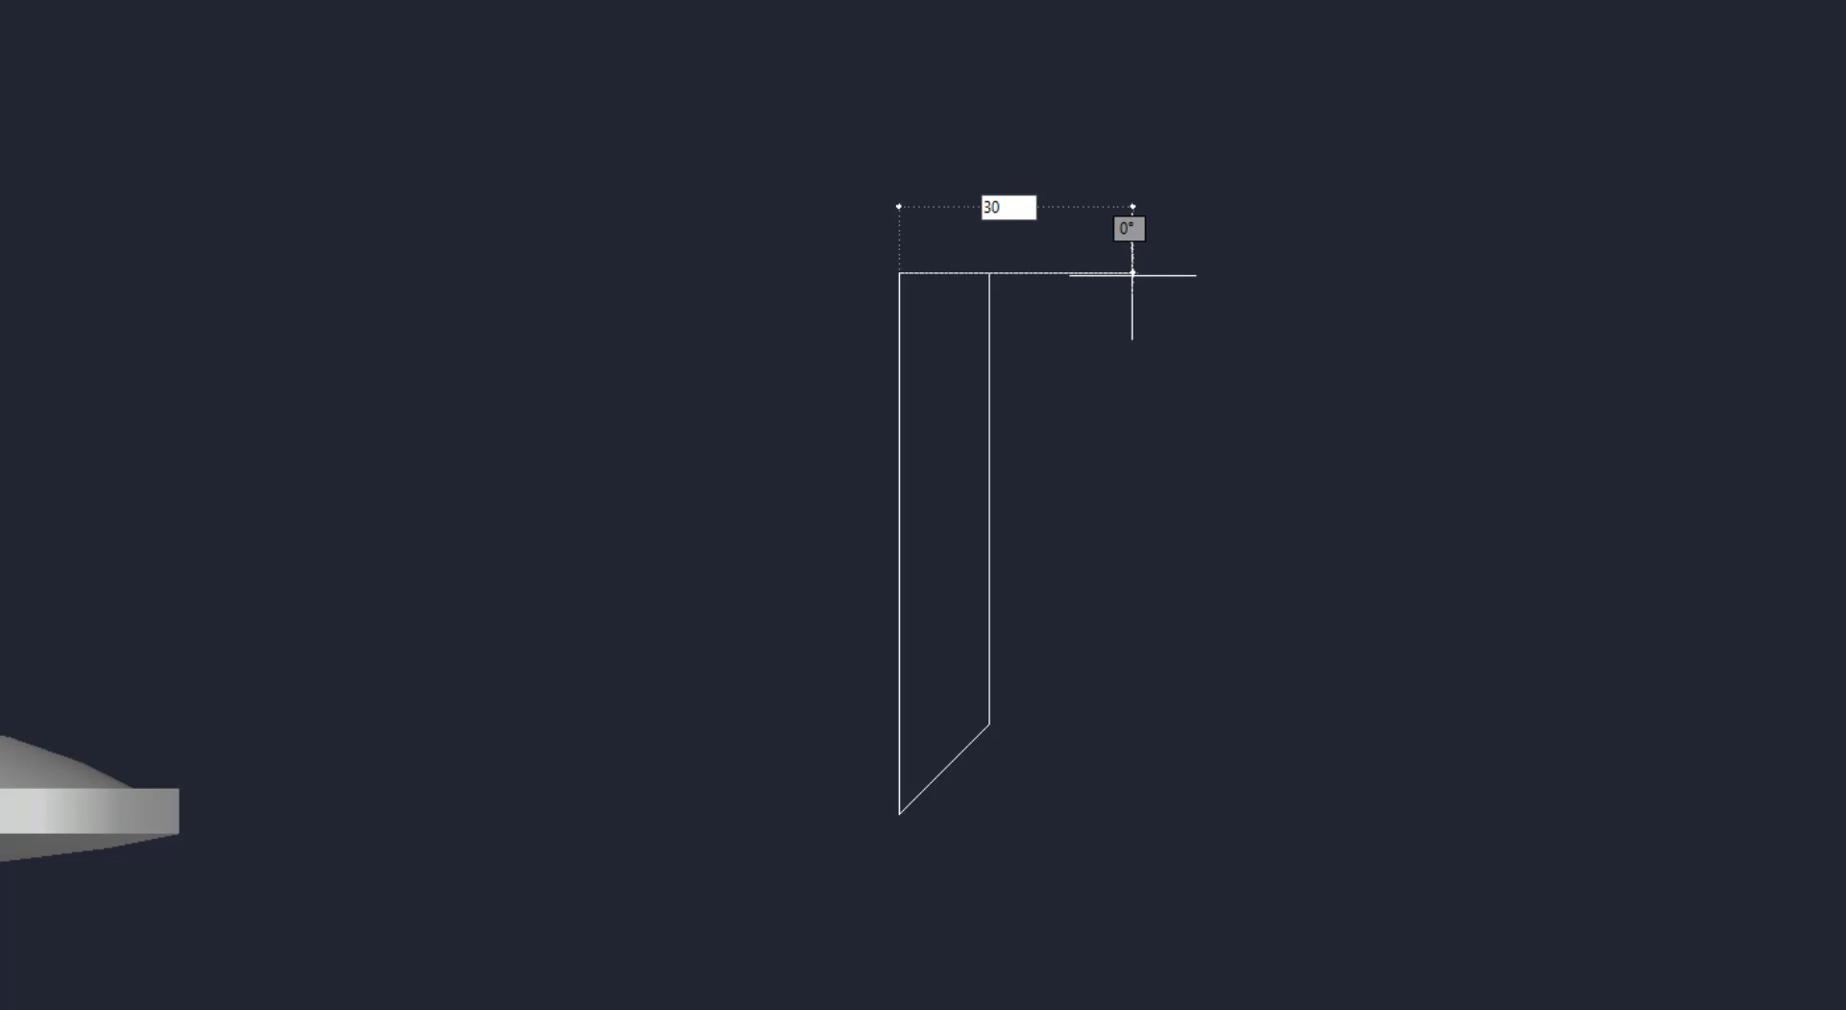
pyautogui.press('Return')
pyautogui.press('Return')
pyautogui.press('Return')
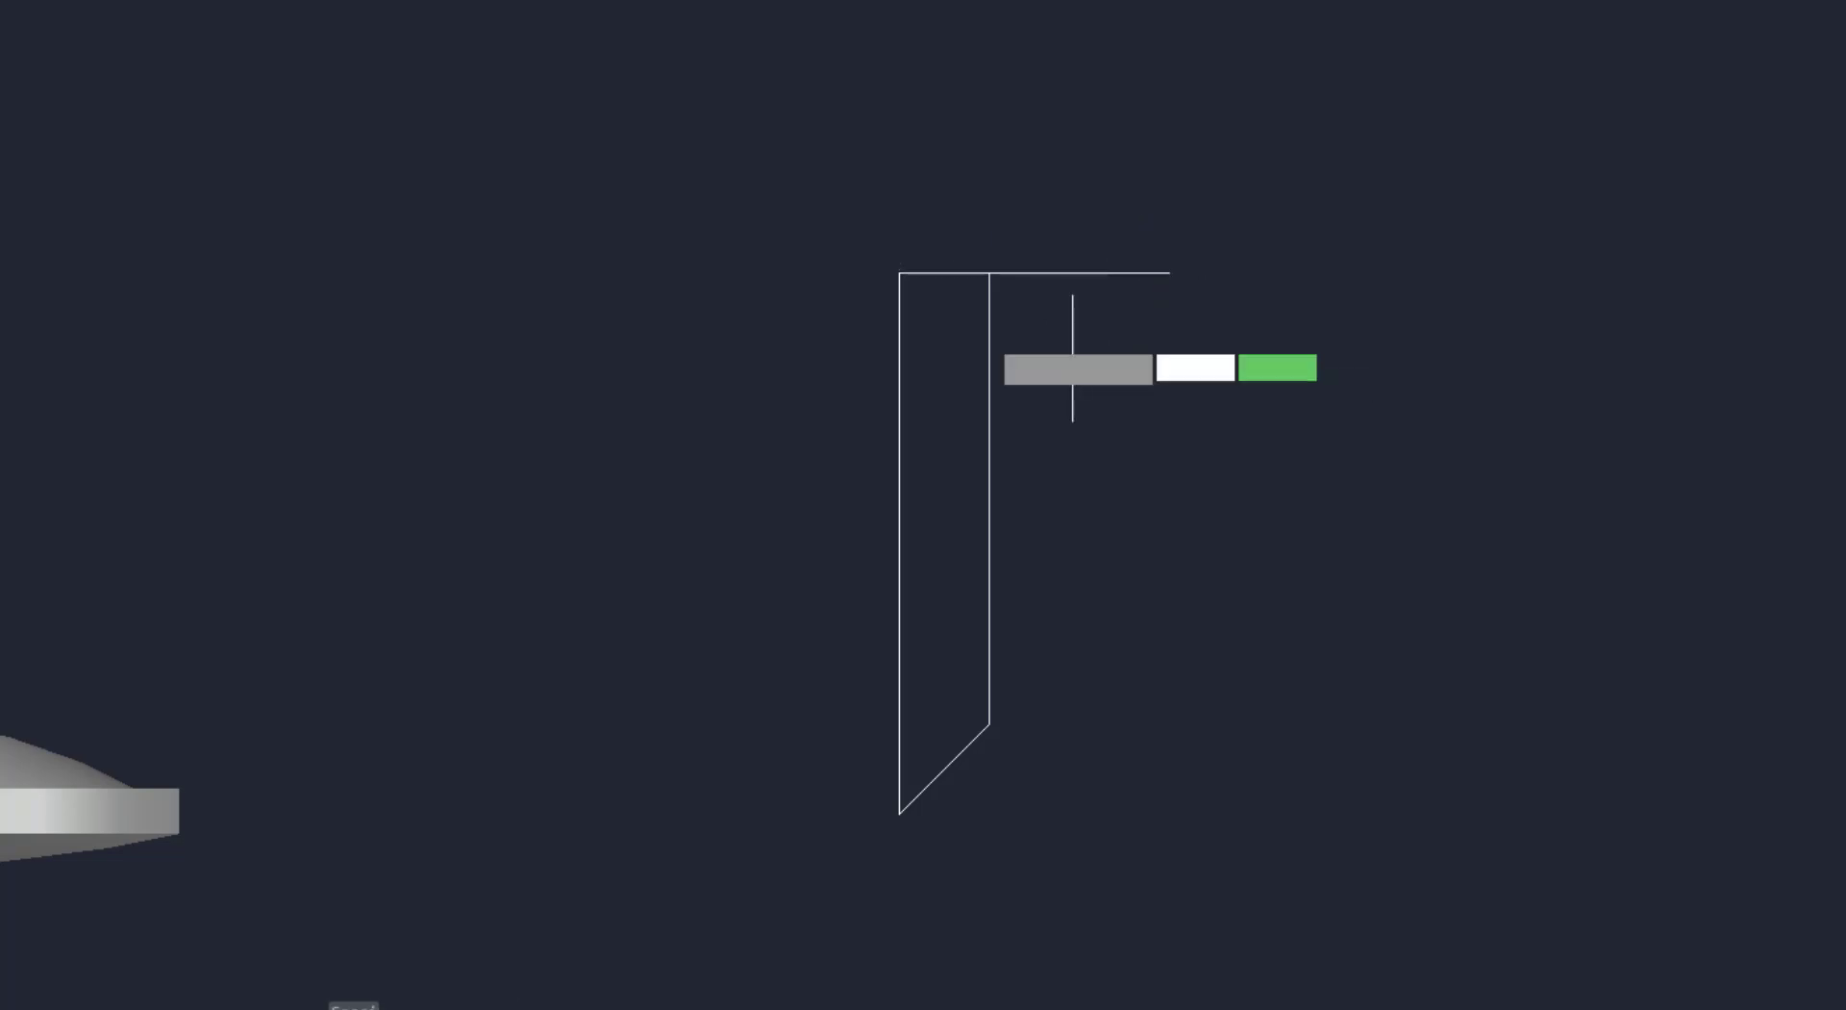
pyautogui.click(895, 273)
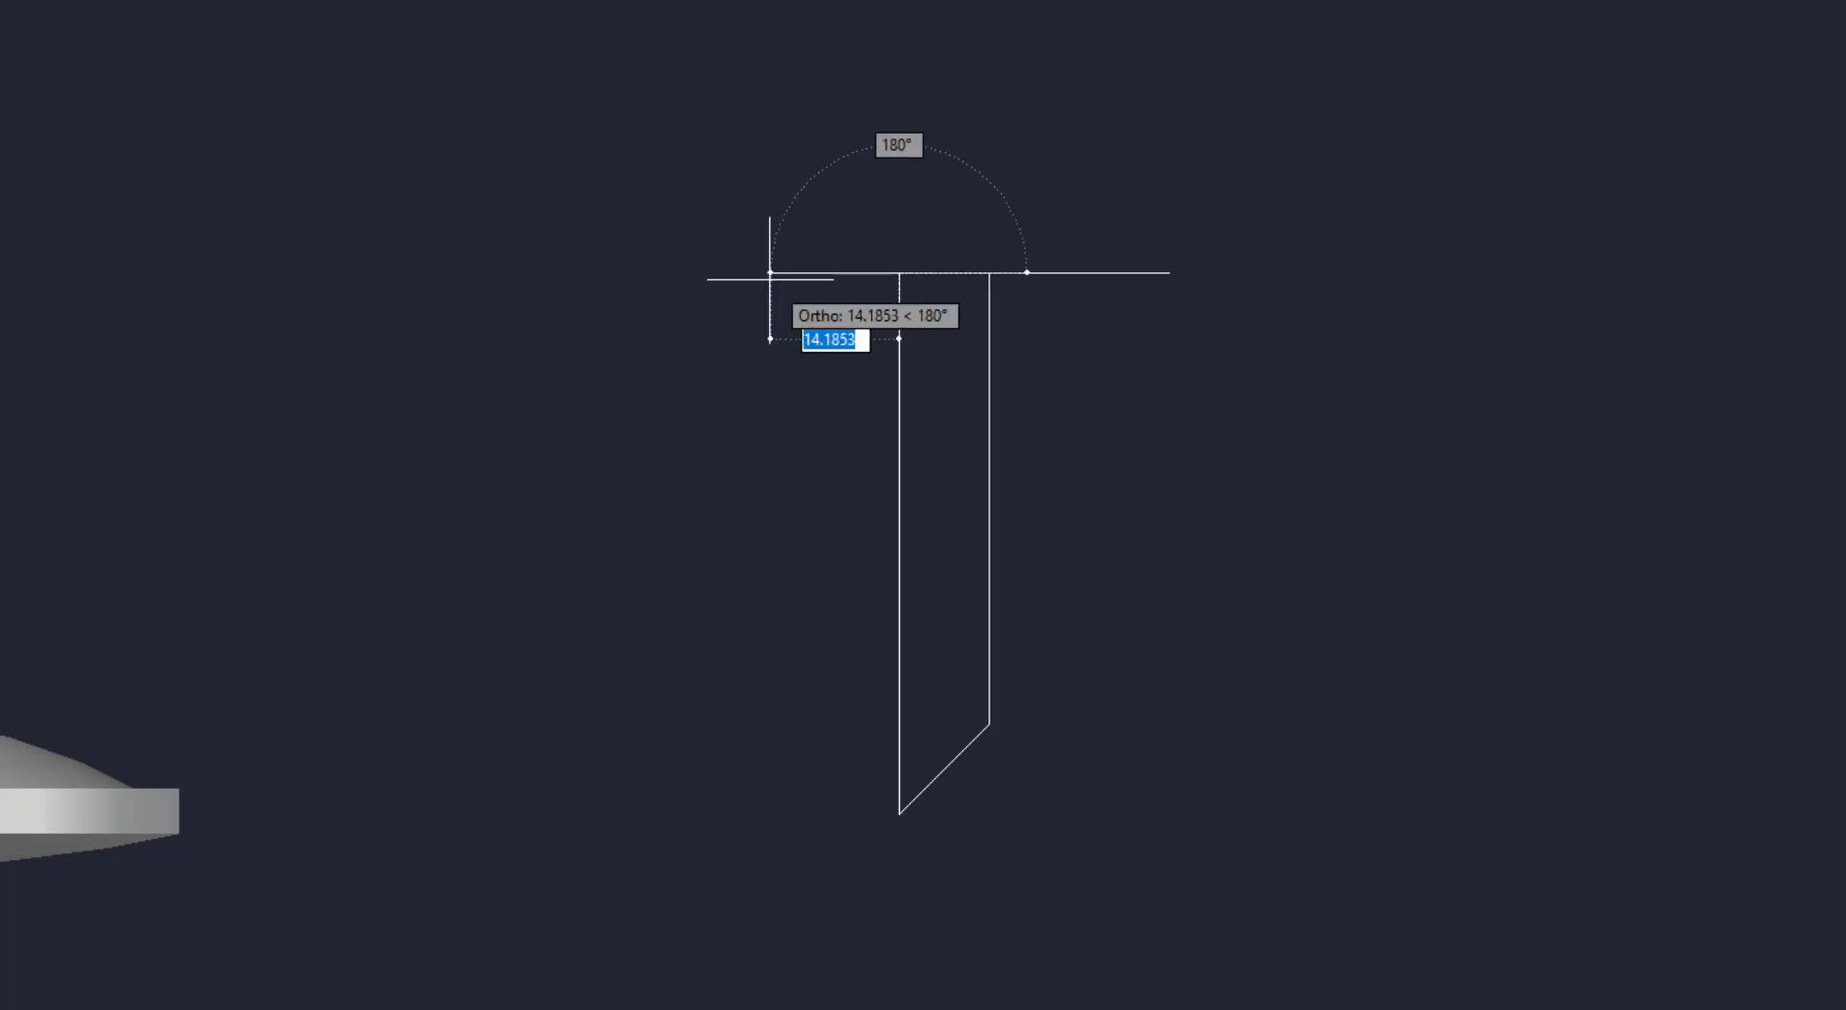
pyautogui.write('30')
pyautogui.press('Return')
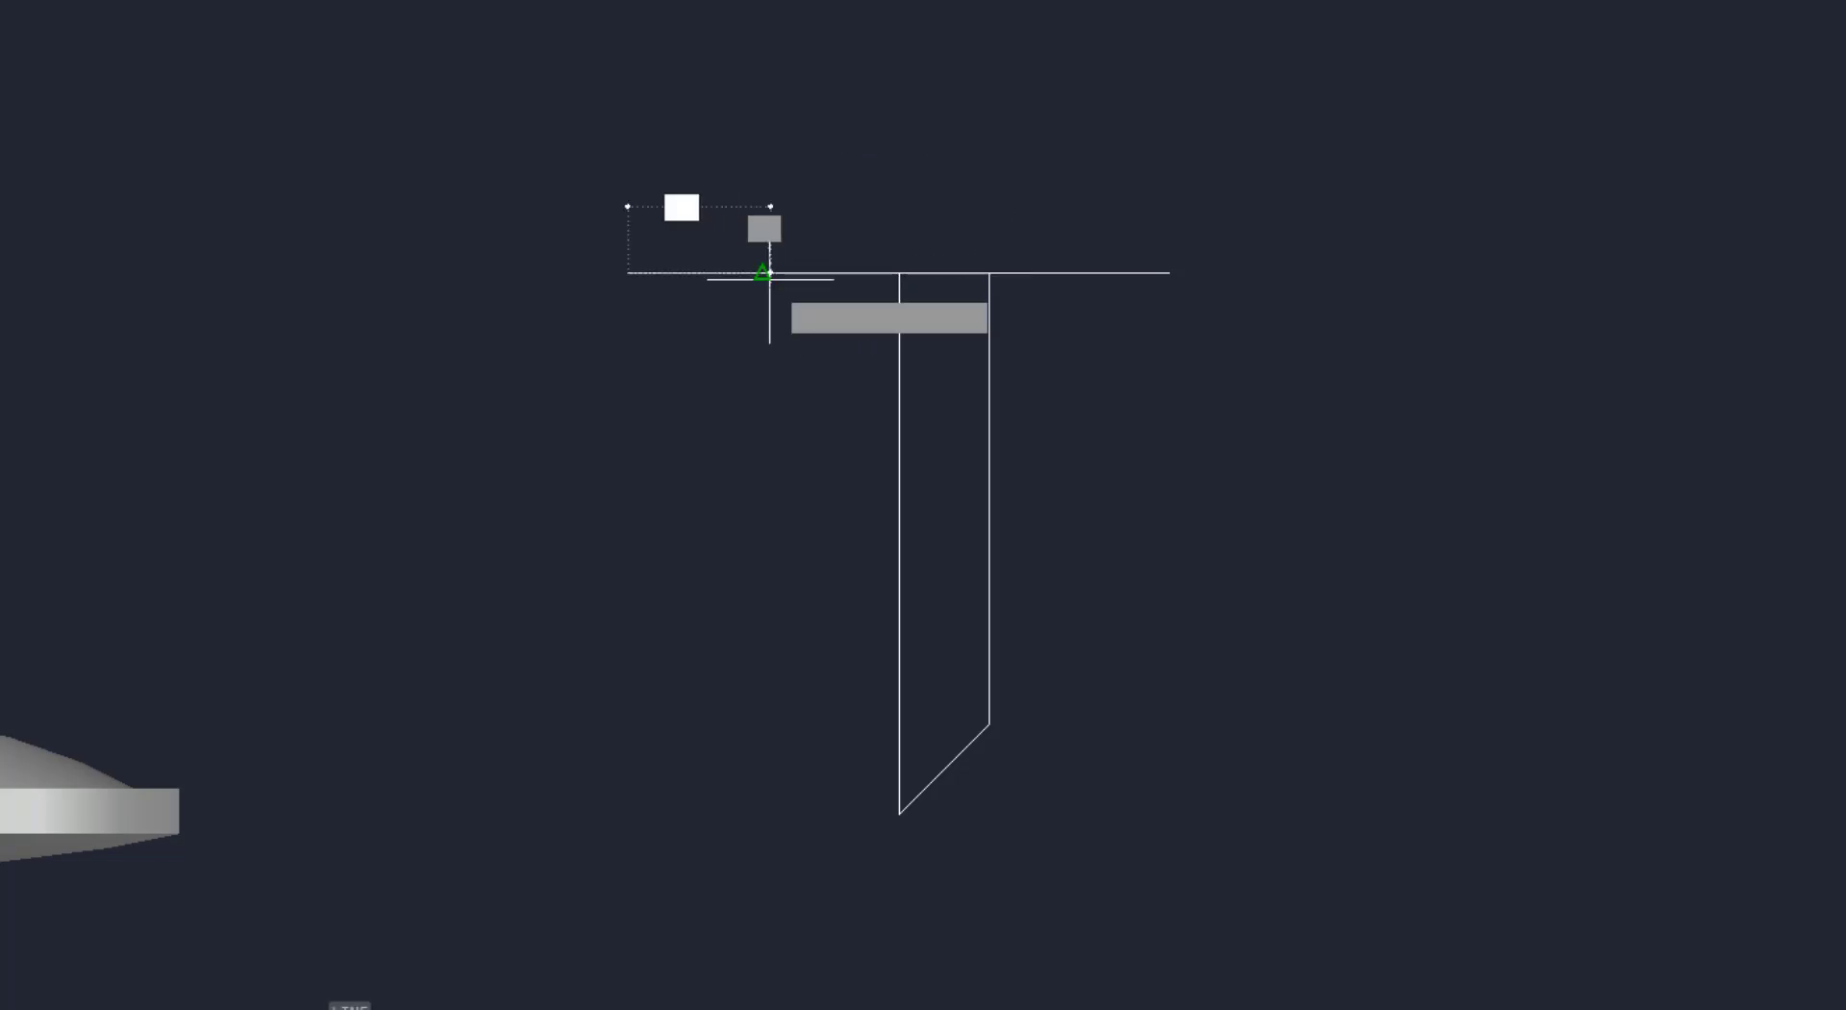
pyautogui.press('Return')
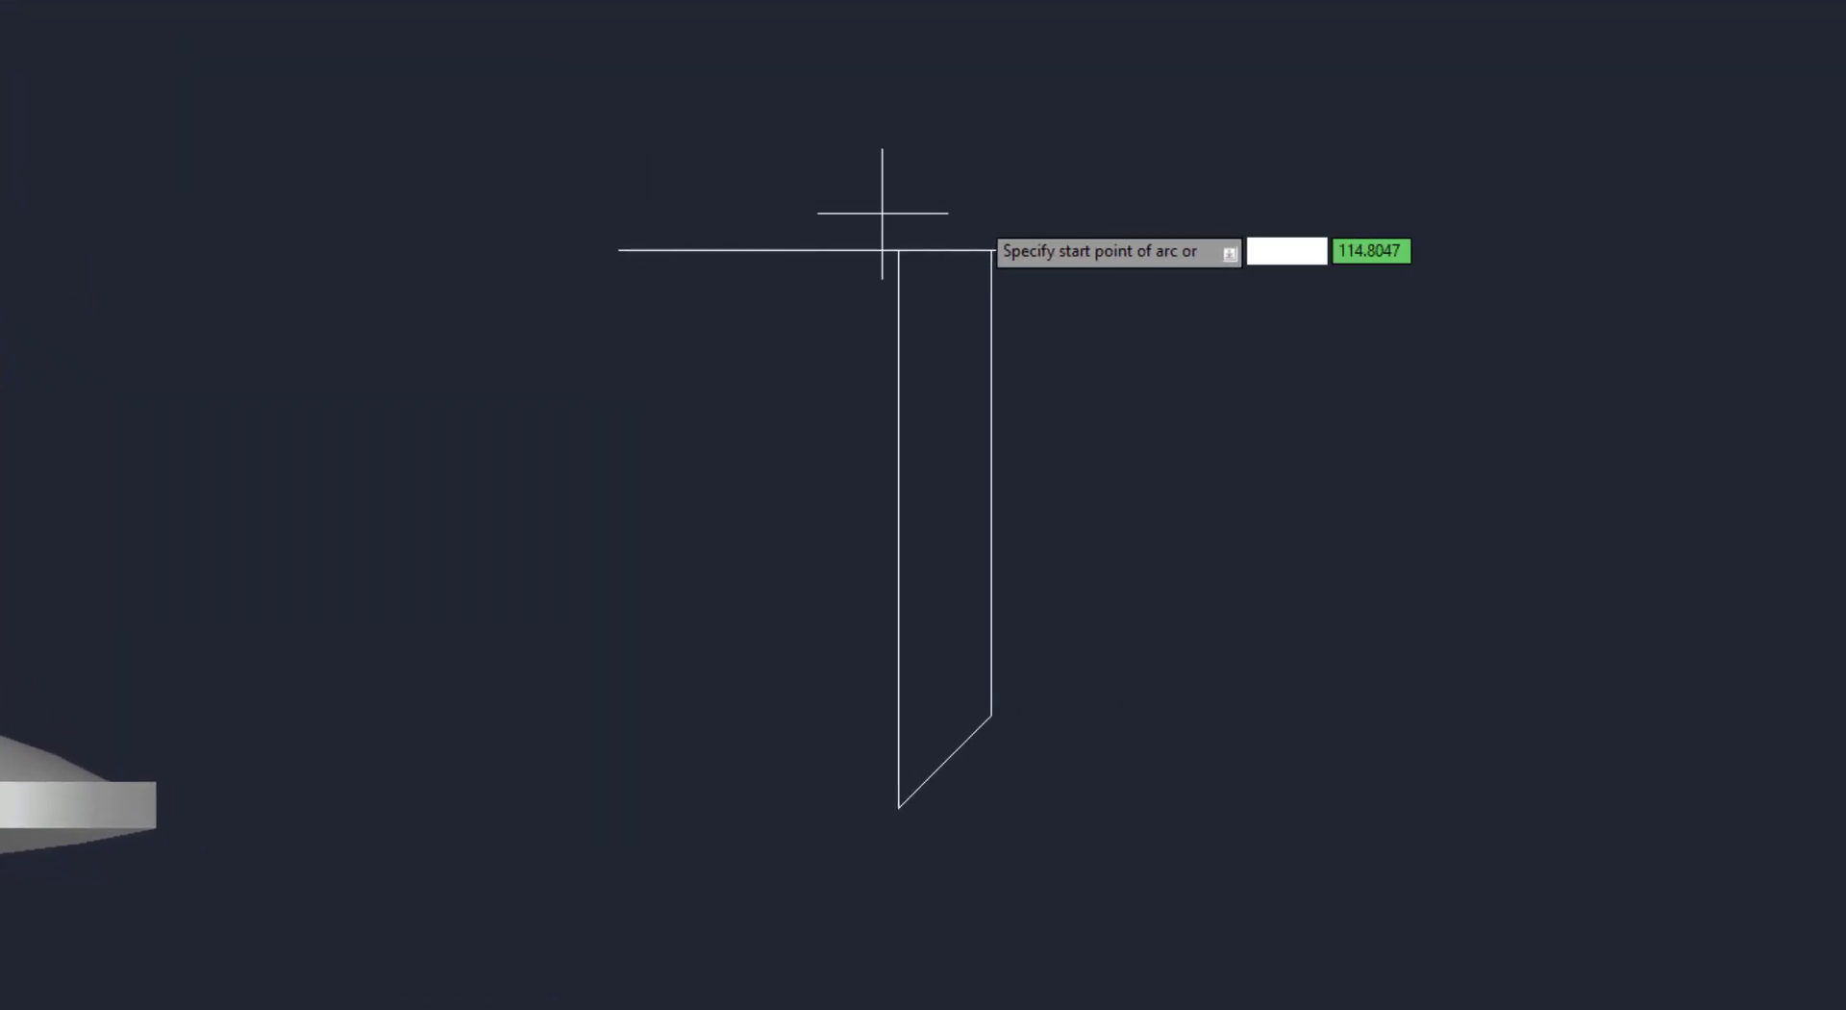
# - Draw the head's top as an arc of radius 80 between the outer ends of the two horizontal lines
pyautogui.click(1176, 249)
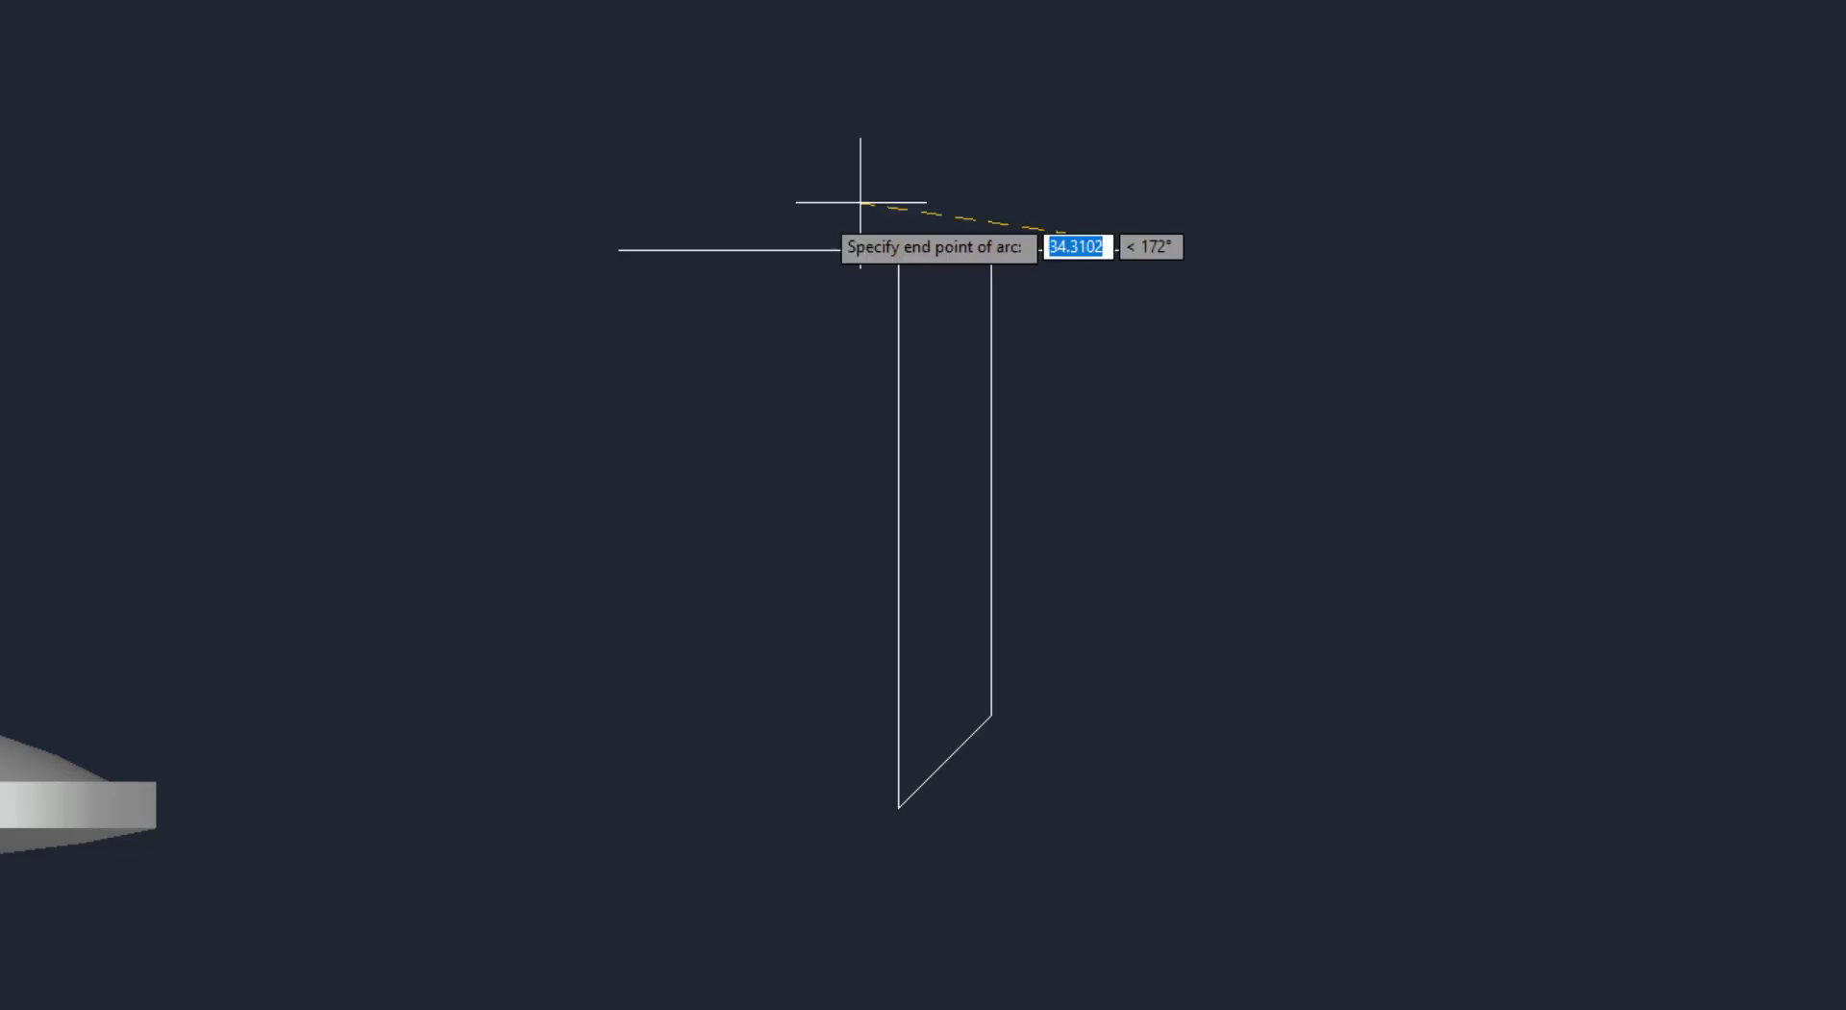
pyautogui.click(618, 249)
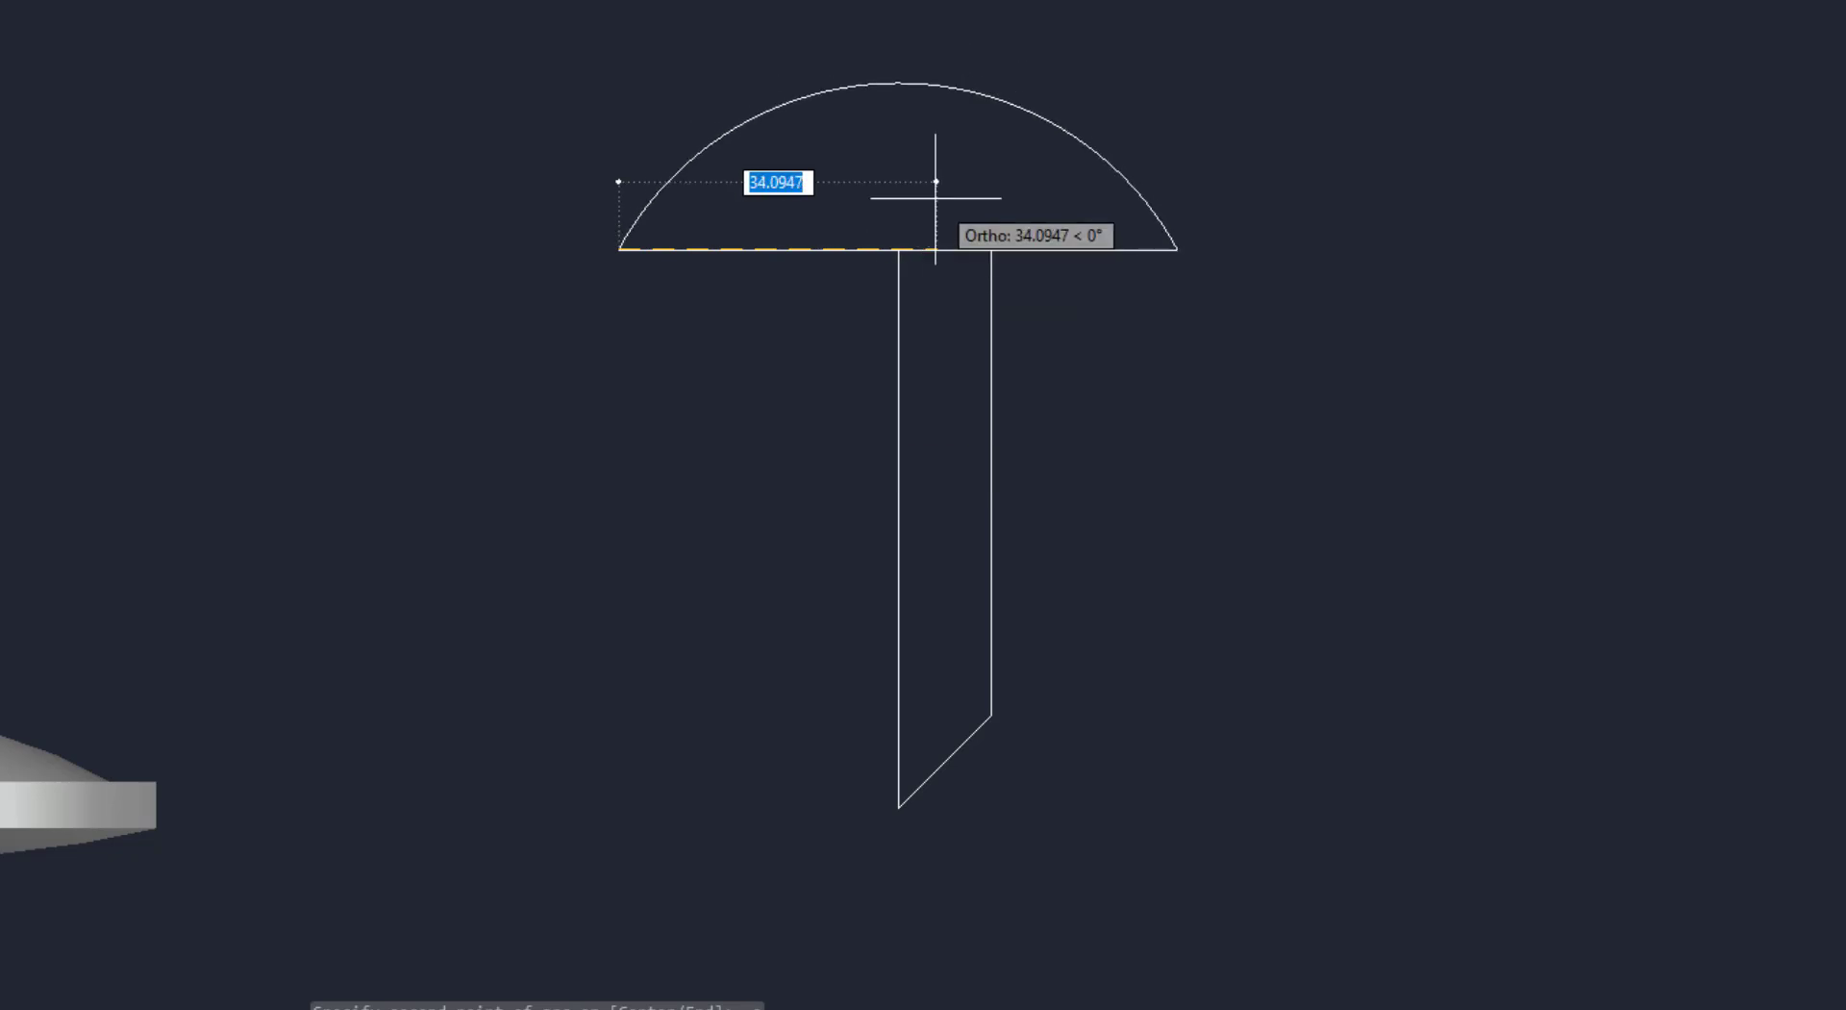
pyautogui.write('80')
pyautogui.press('Return')
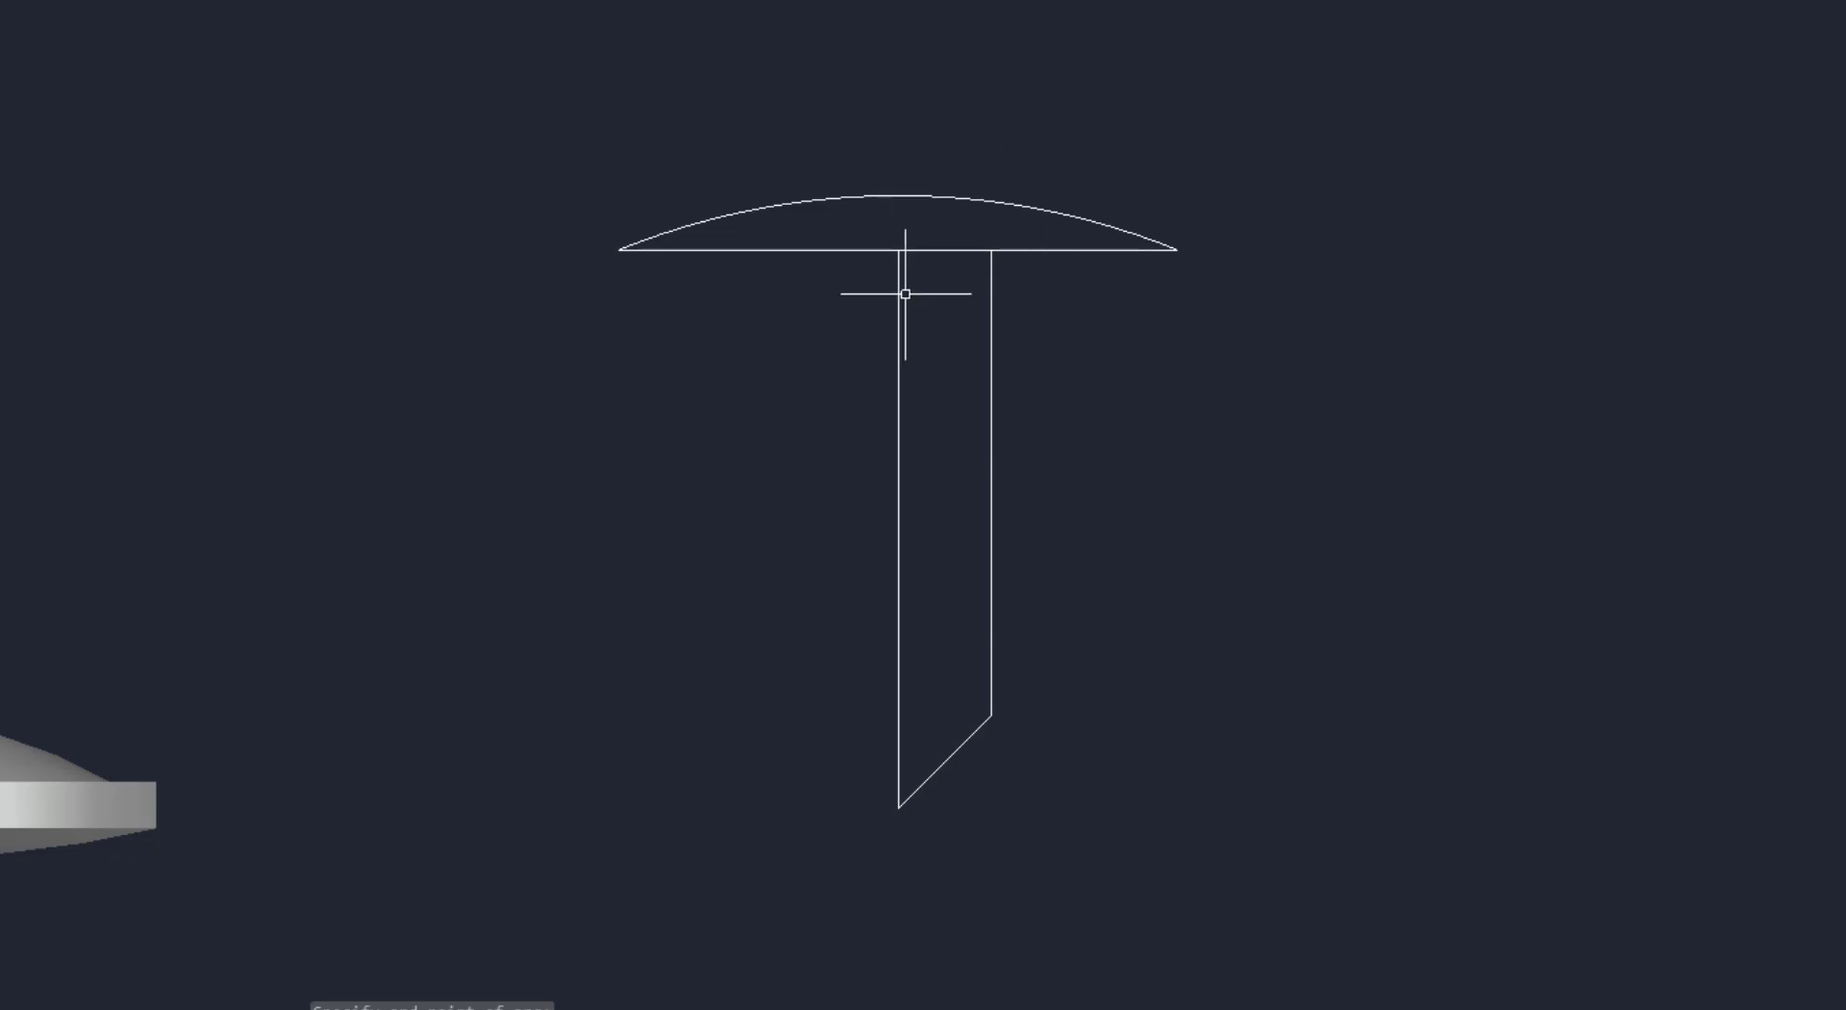
# - Extend the vertical axis line upward to the head arc
pyautogui.write('ex')
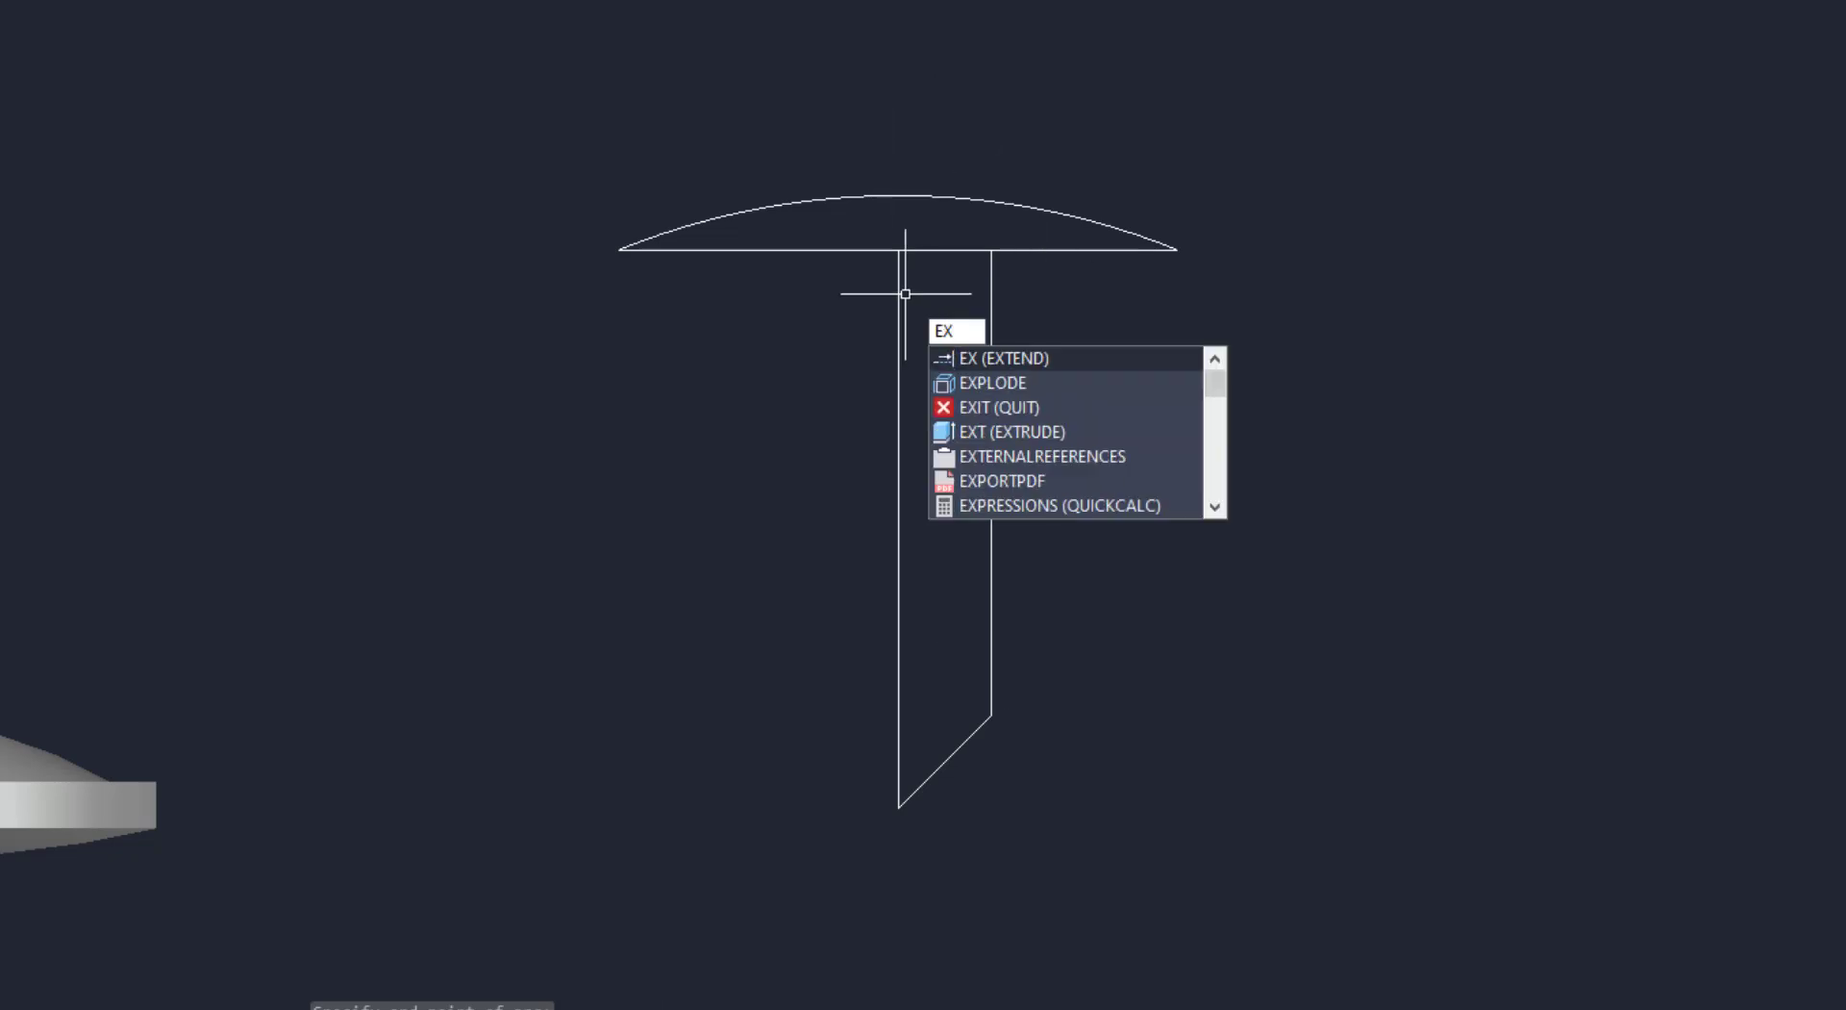
pyautogui.press('Return')
pyautogui.press('Return')
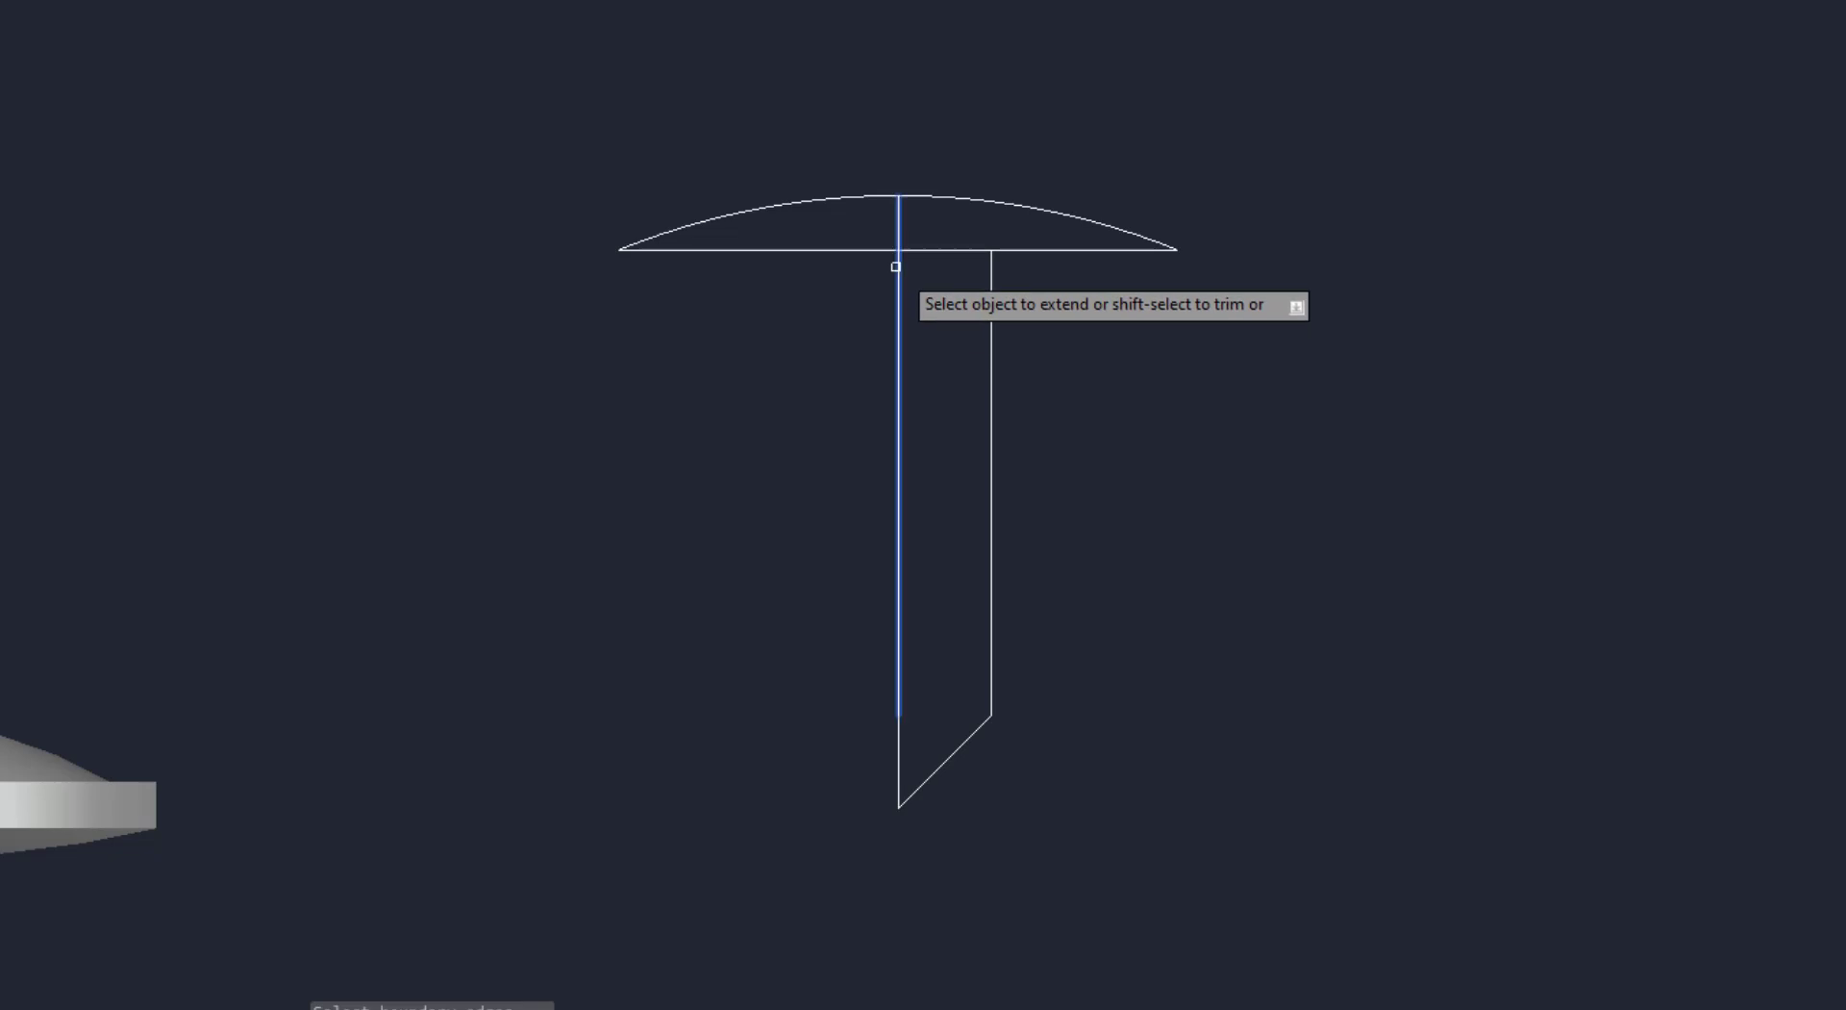
pyautogui.click(897, 266)
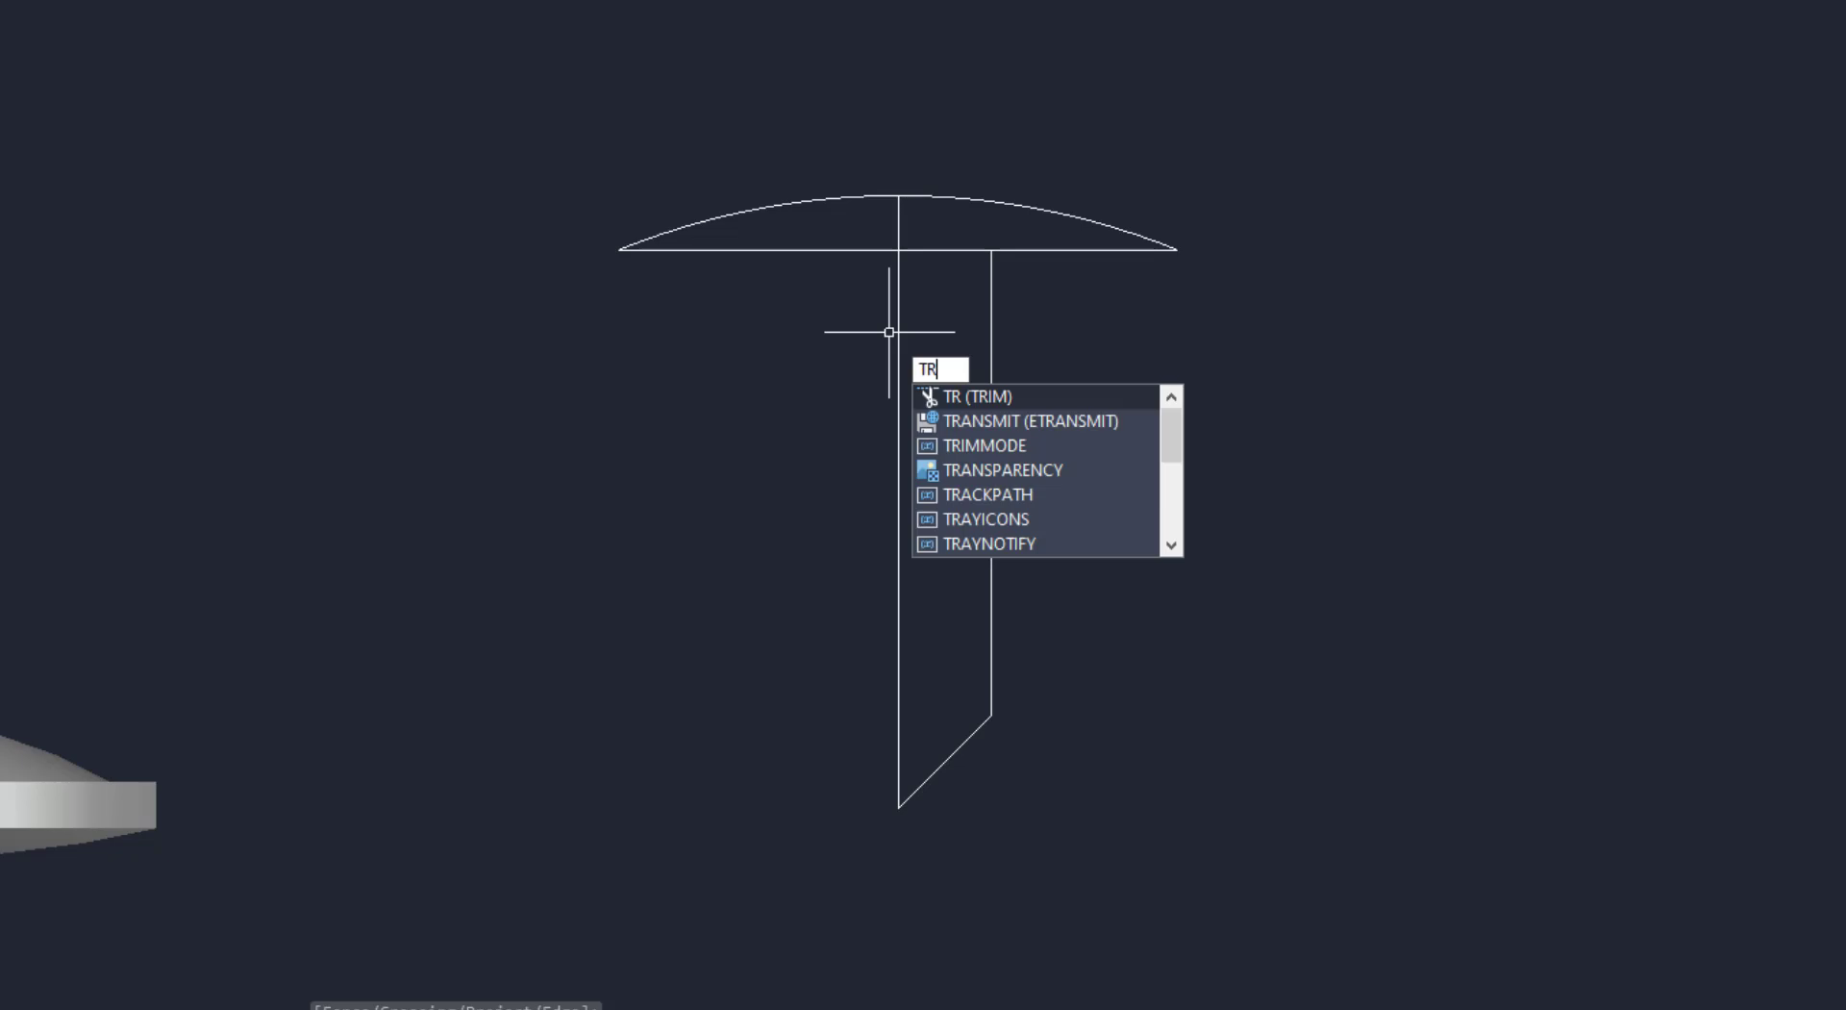
# - Trim the half of the head arc opposite the shank outline and the underside segment between the axis and the shank's outer line
pyautogui.press('Return')
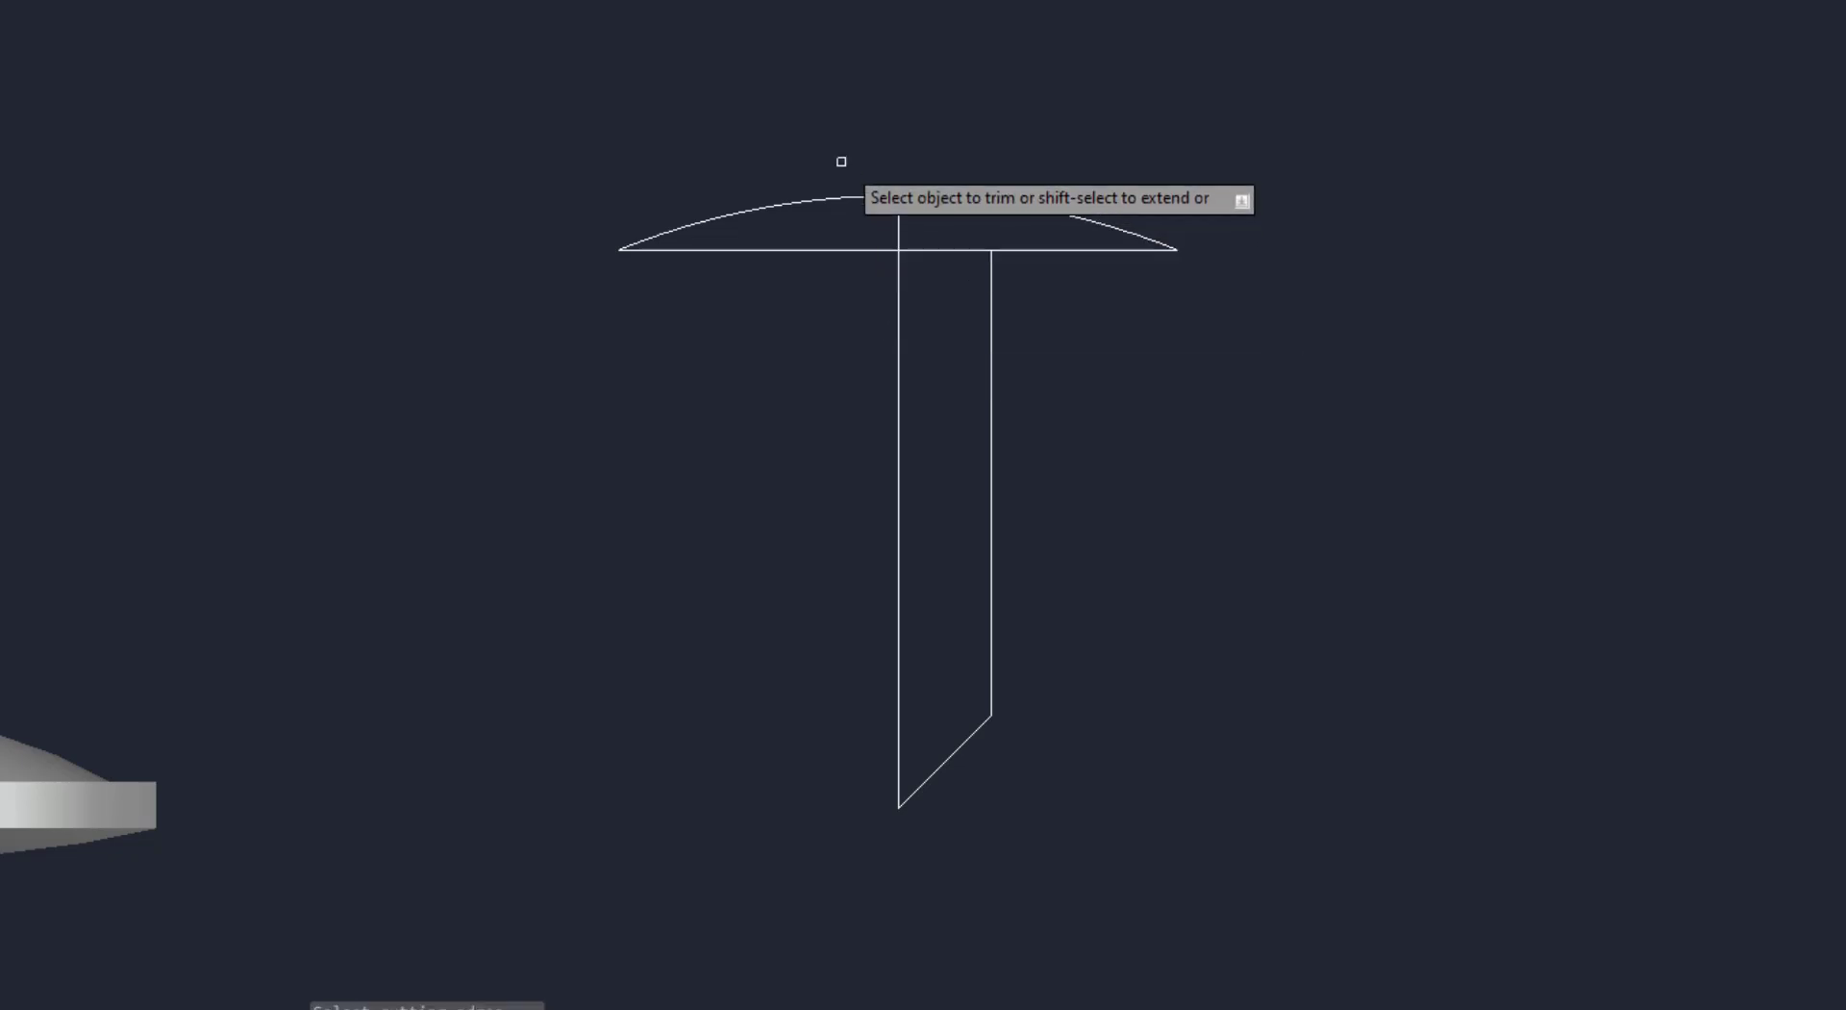
pyautogui.click(833, 188)
pyautogui.click(791, 306)
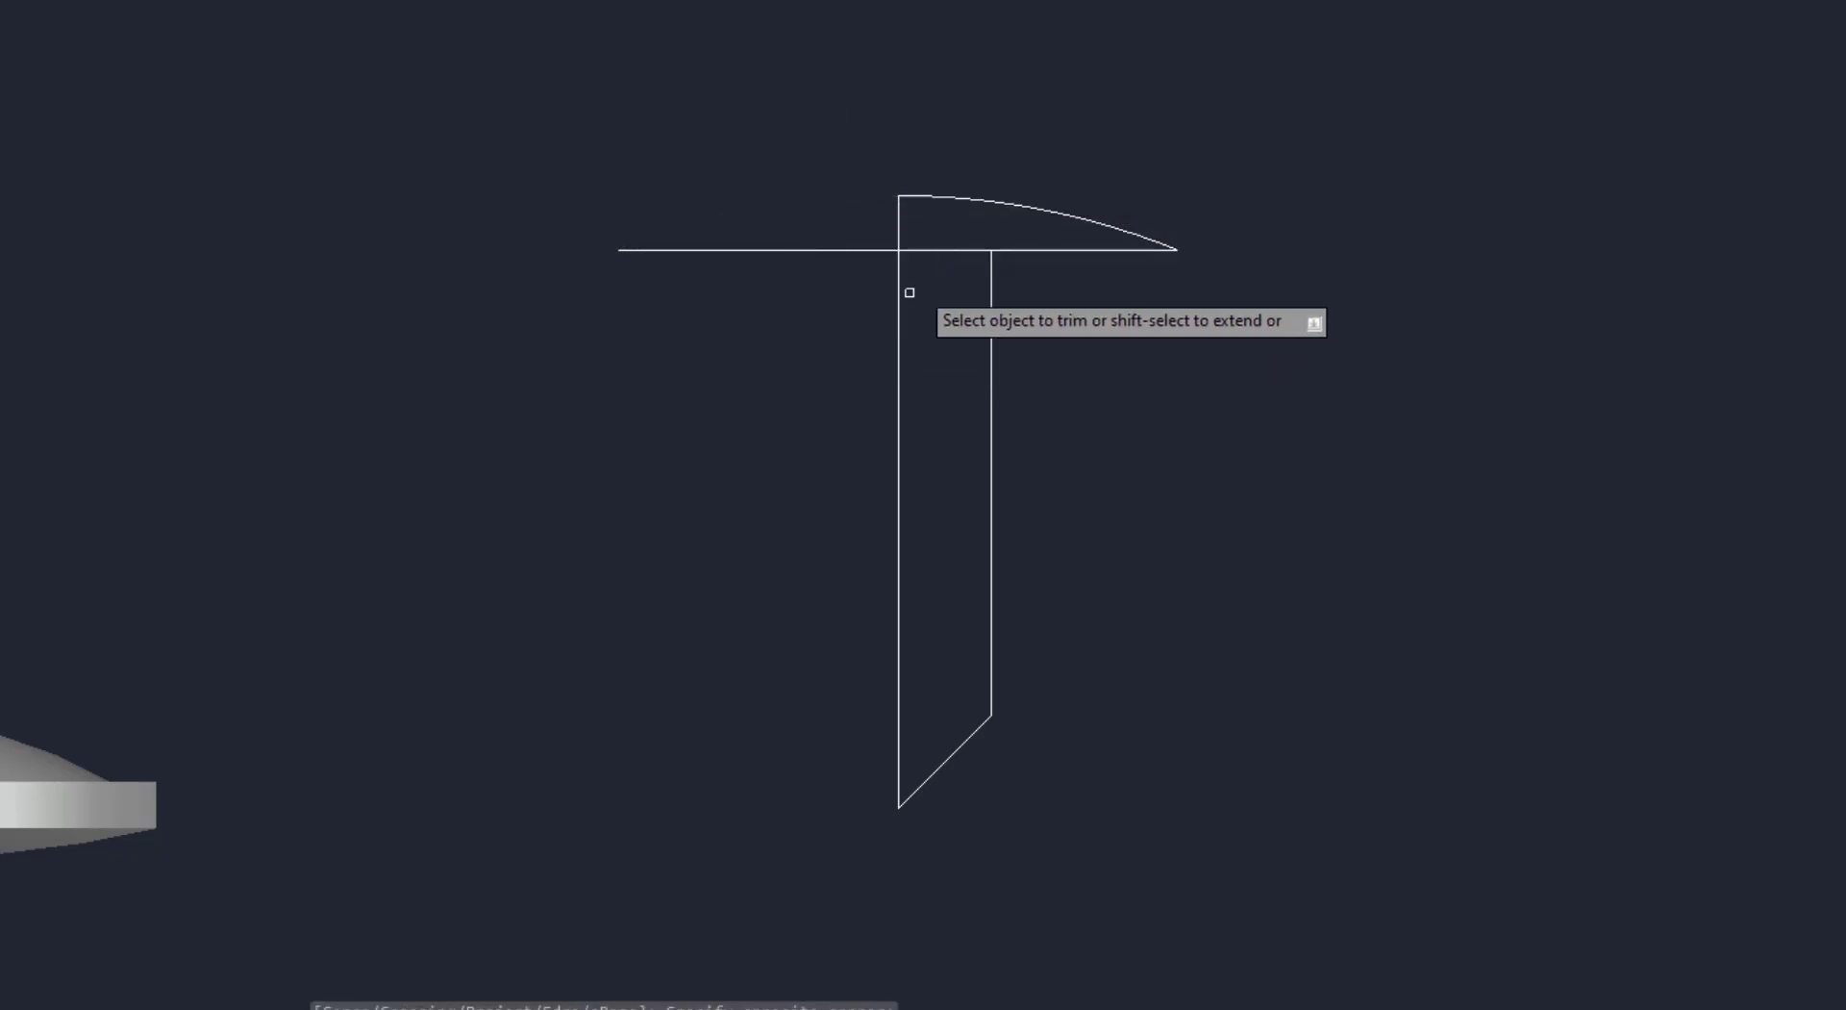
pyautogui.click(929, 251)
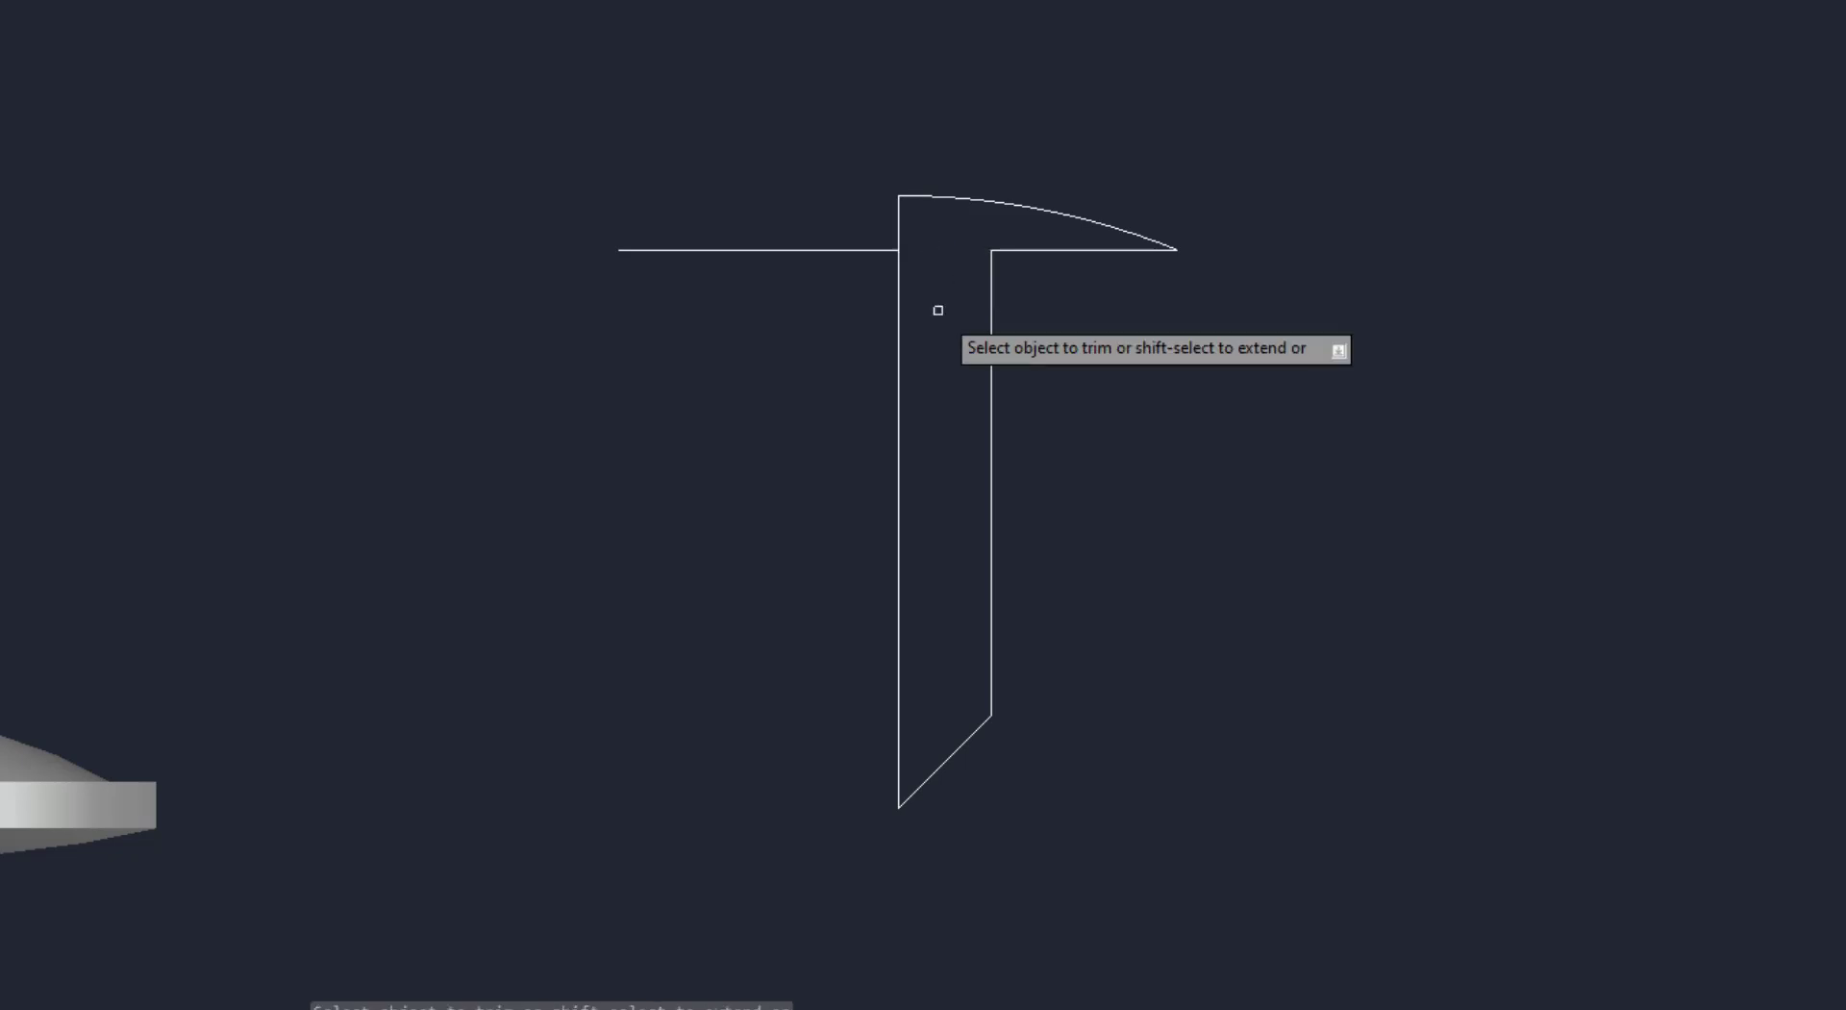